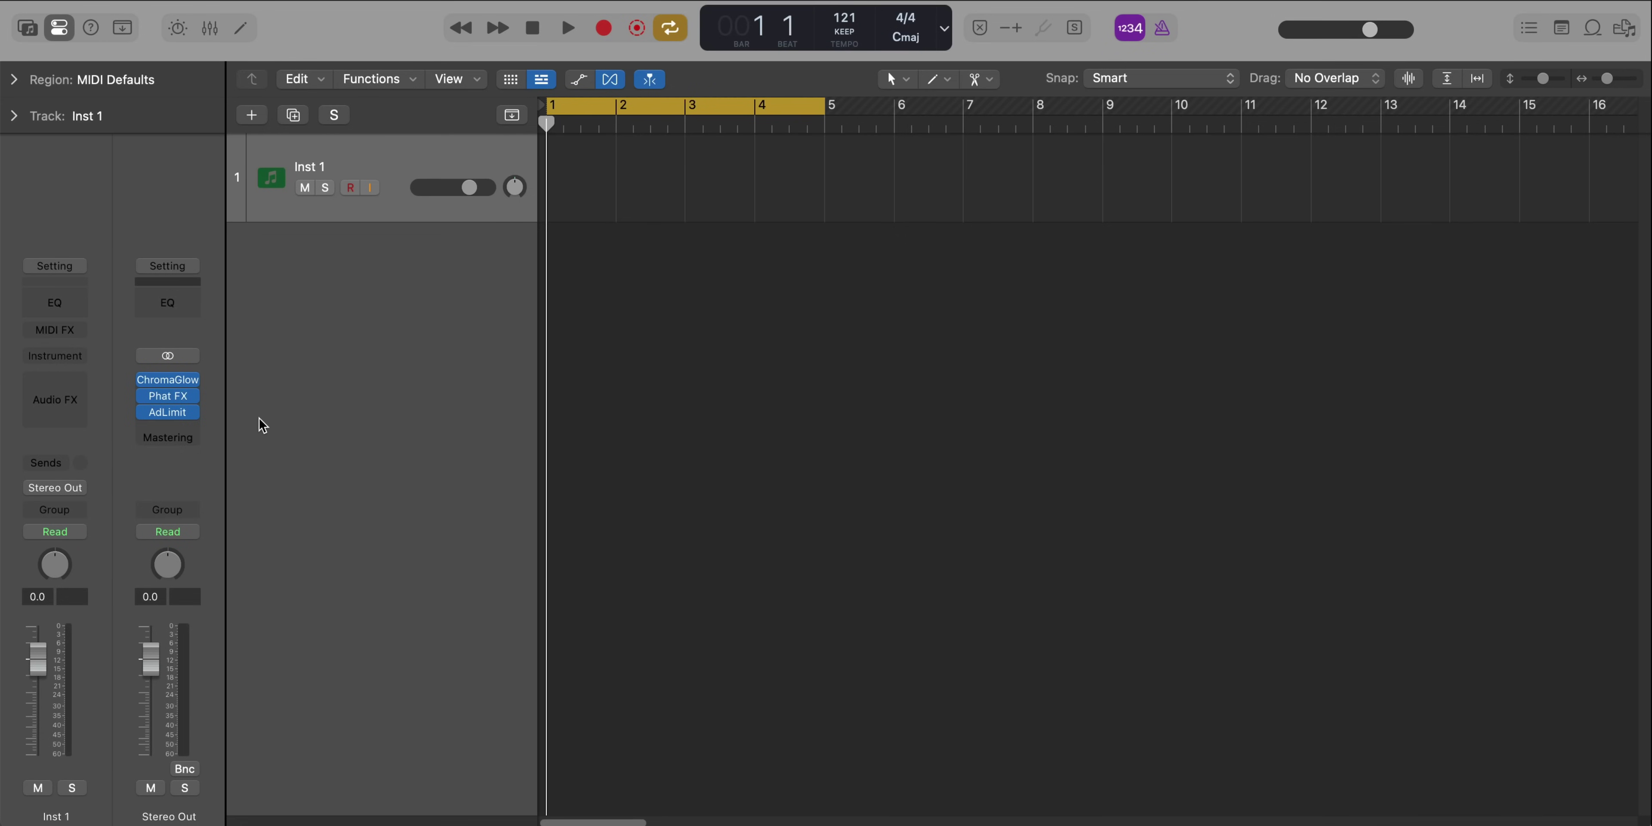
Load the Alchemy synthesizer as the instrument on the Inst 1 track
{"action": "key", "text": "ctrl+shift+i"}
{"action": "type", "text": "al"}
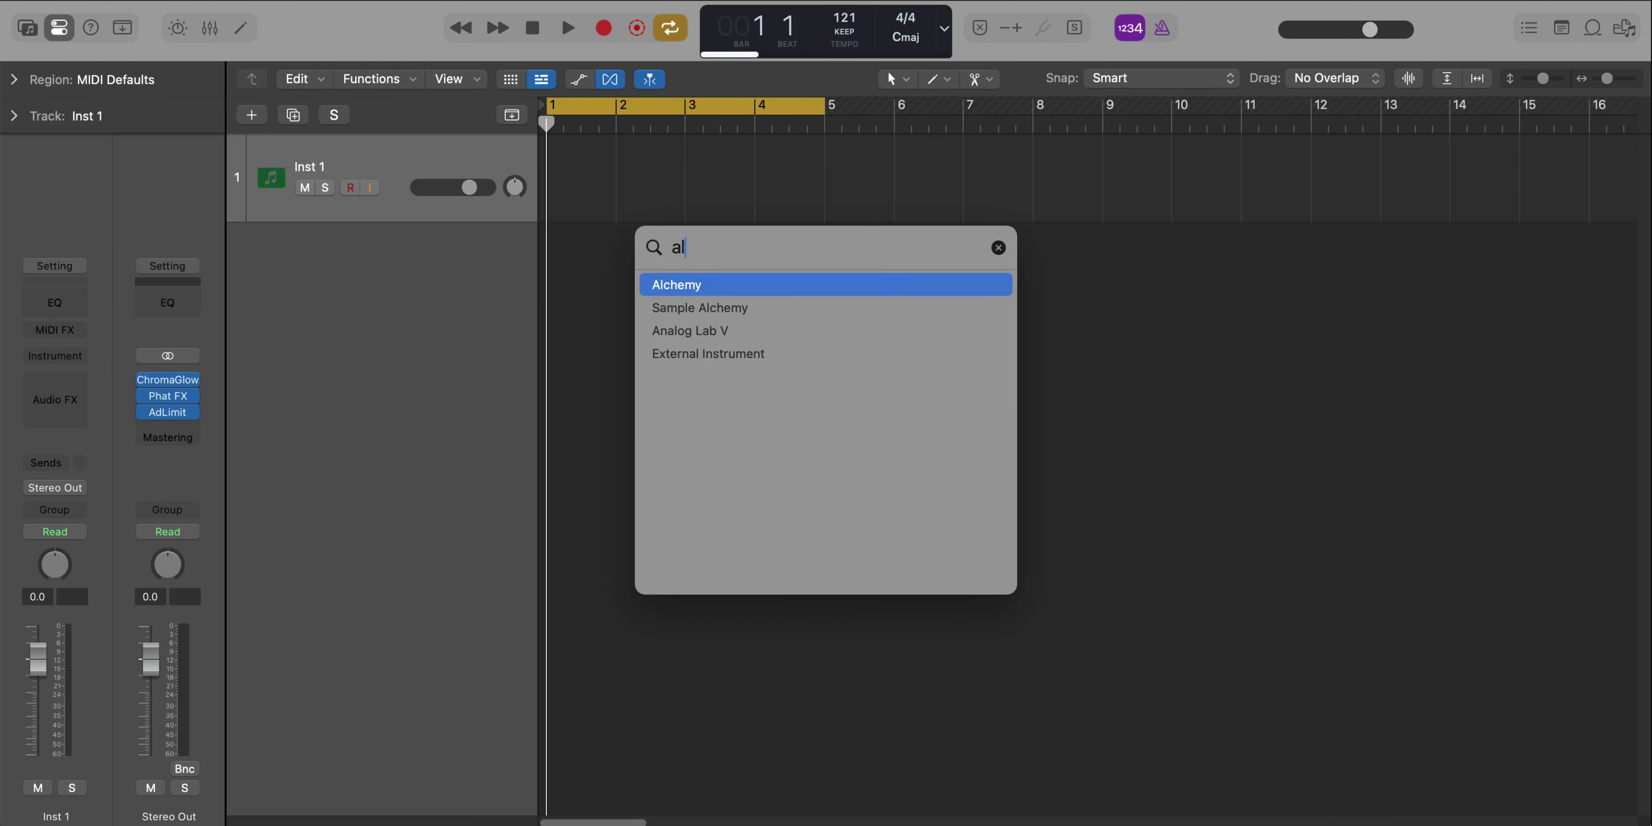
{"action": "key", "text": "Return"}
{"action": "left_click_drag", "start_coordinate": [1101, 234], "coordinate": [896, 43]}
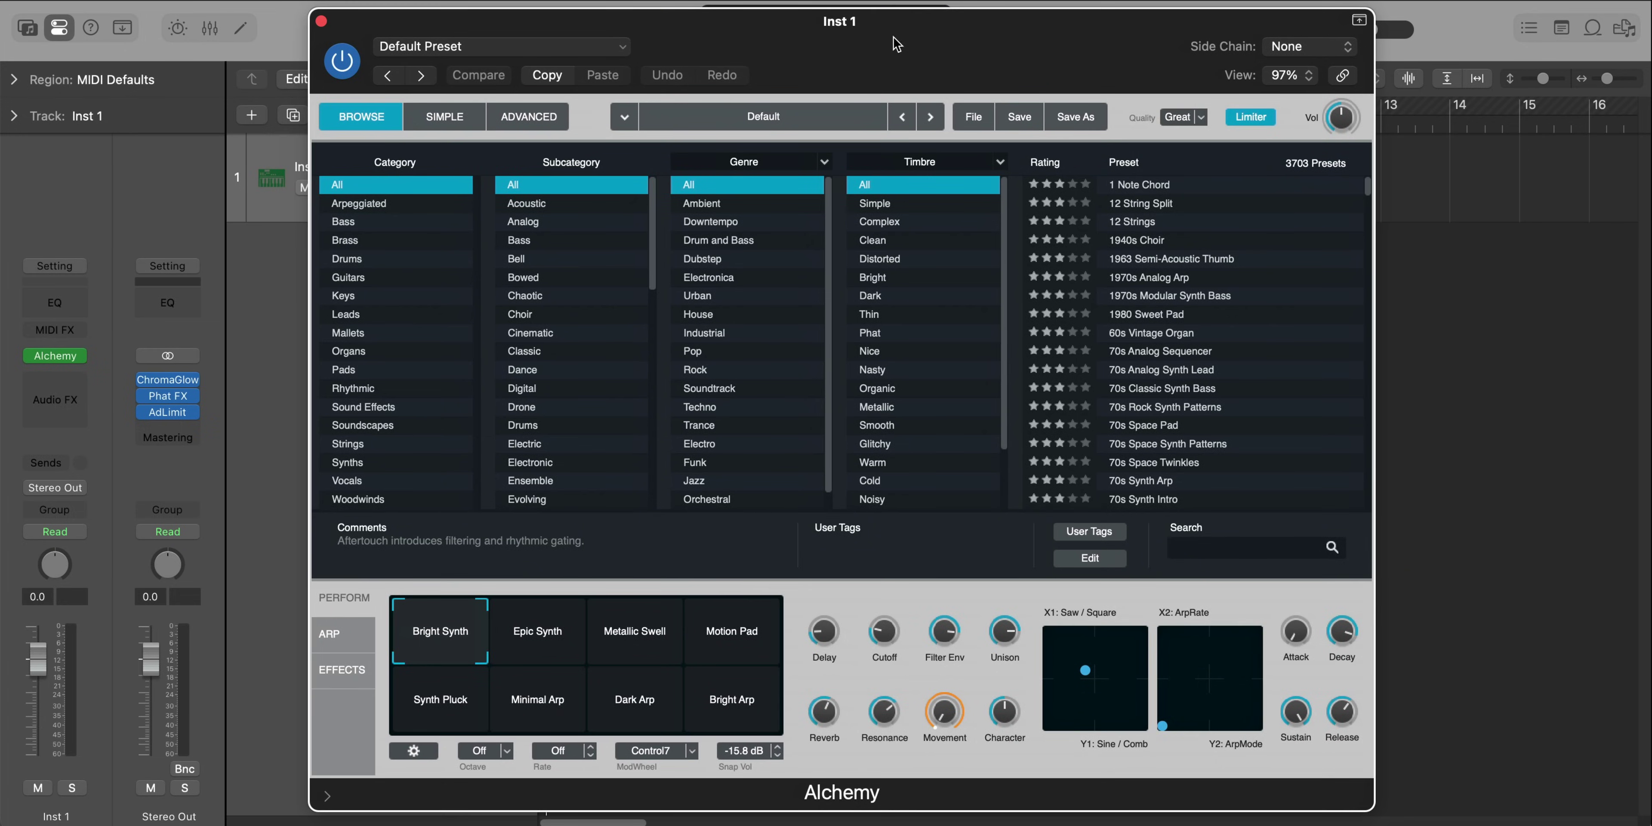
Search Alchemy's presets for "drifting guitar" and load the Drifting Guitar Riff preset
{"action": "type", "text": "driftin"}
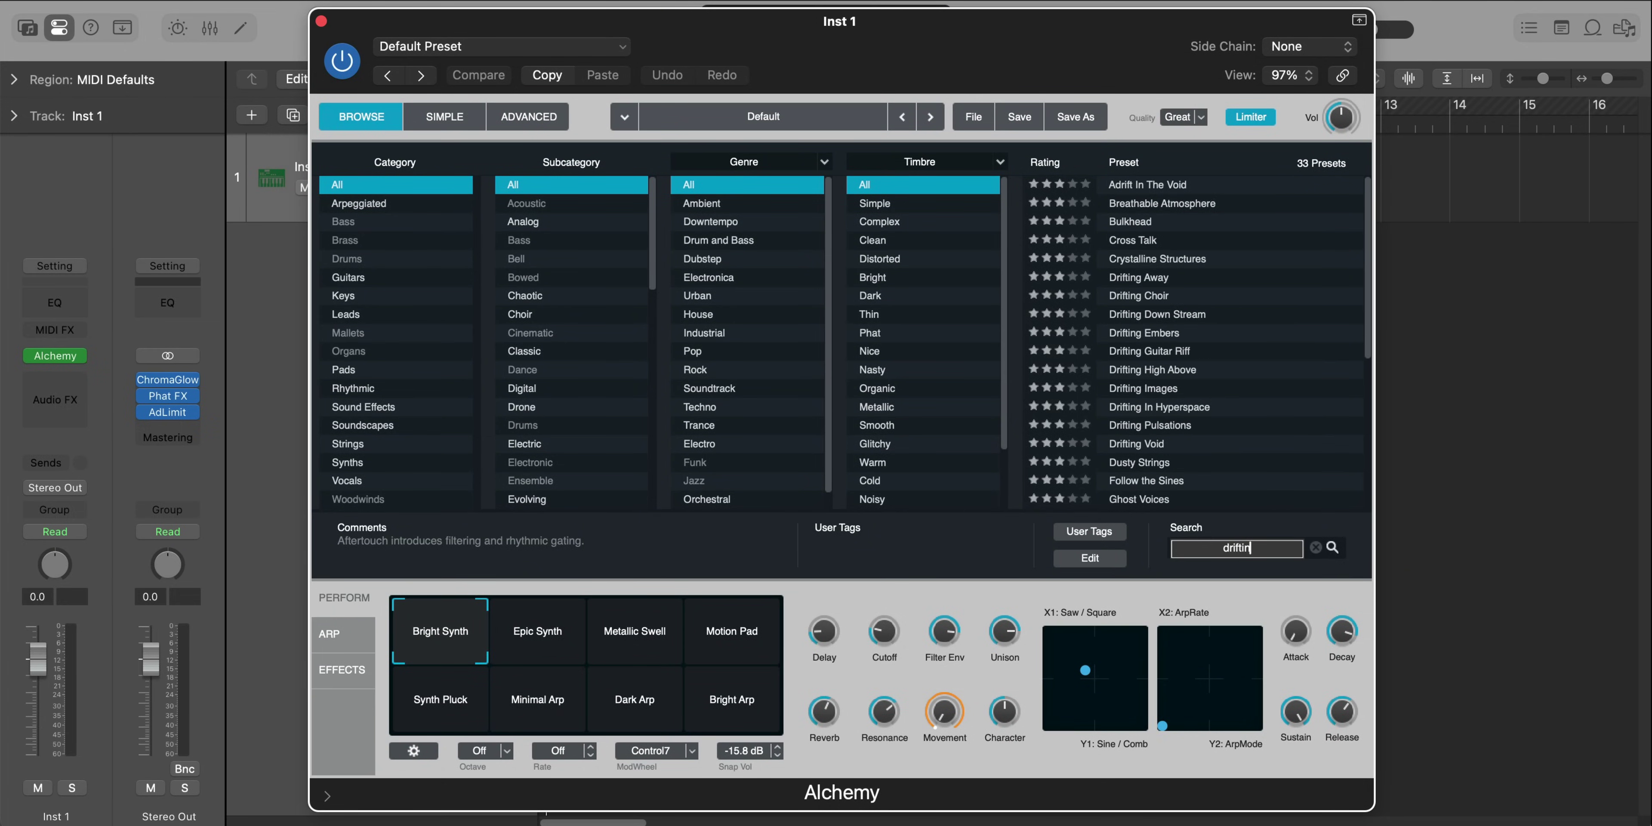
{"action": "type", "text": "g guitar"}
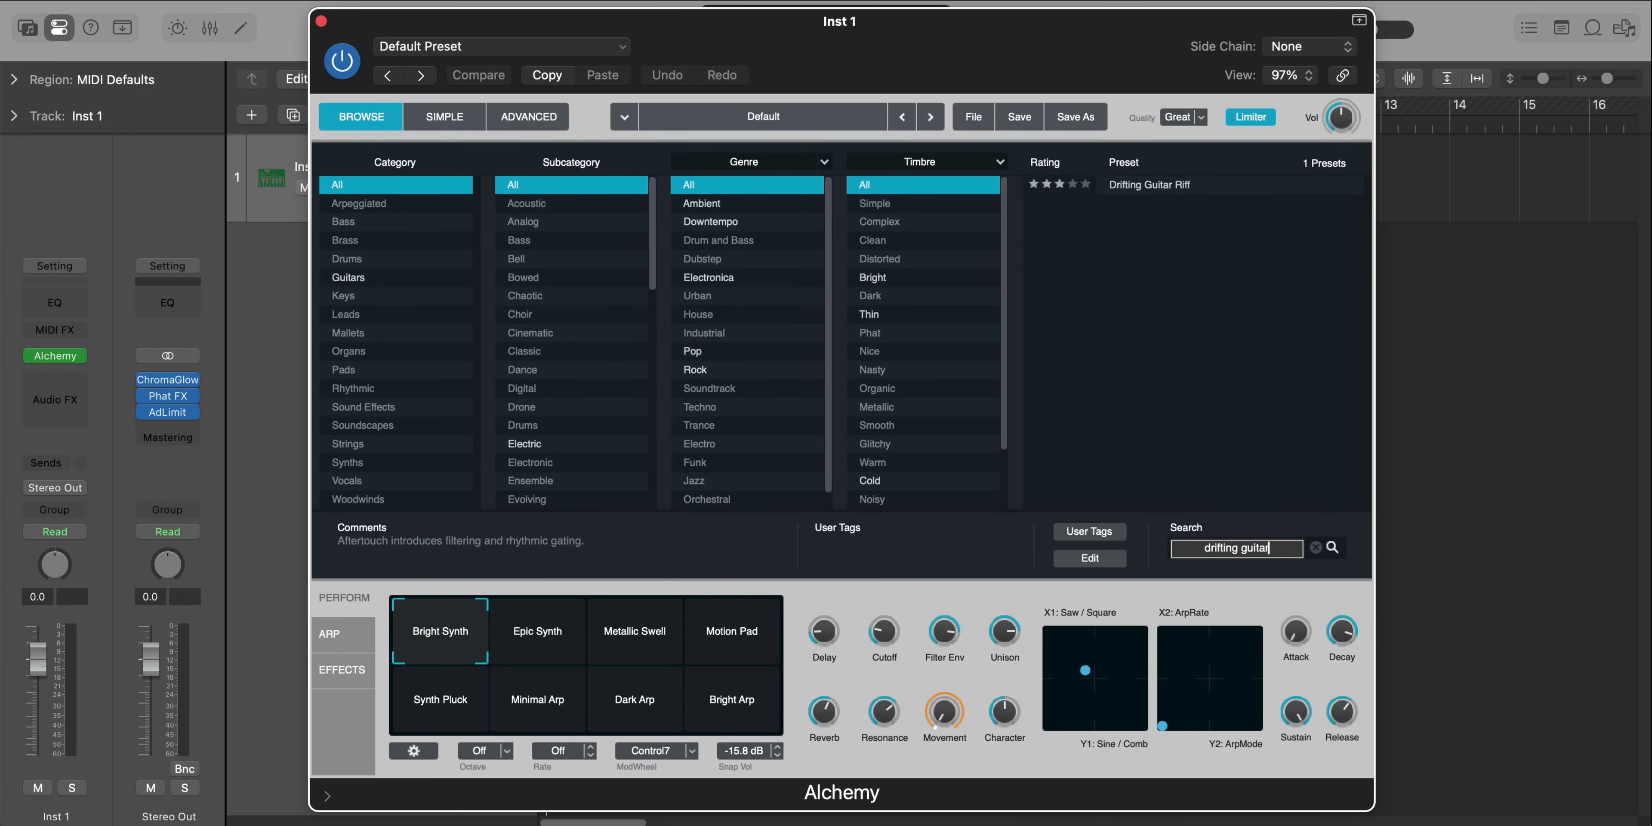
{"action": "left_click", "coordinate": [1179, 186]}
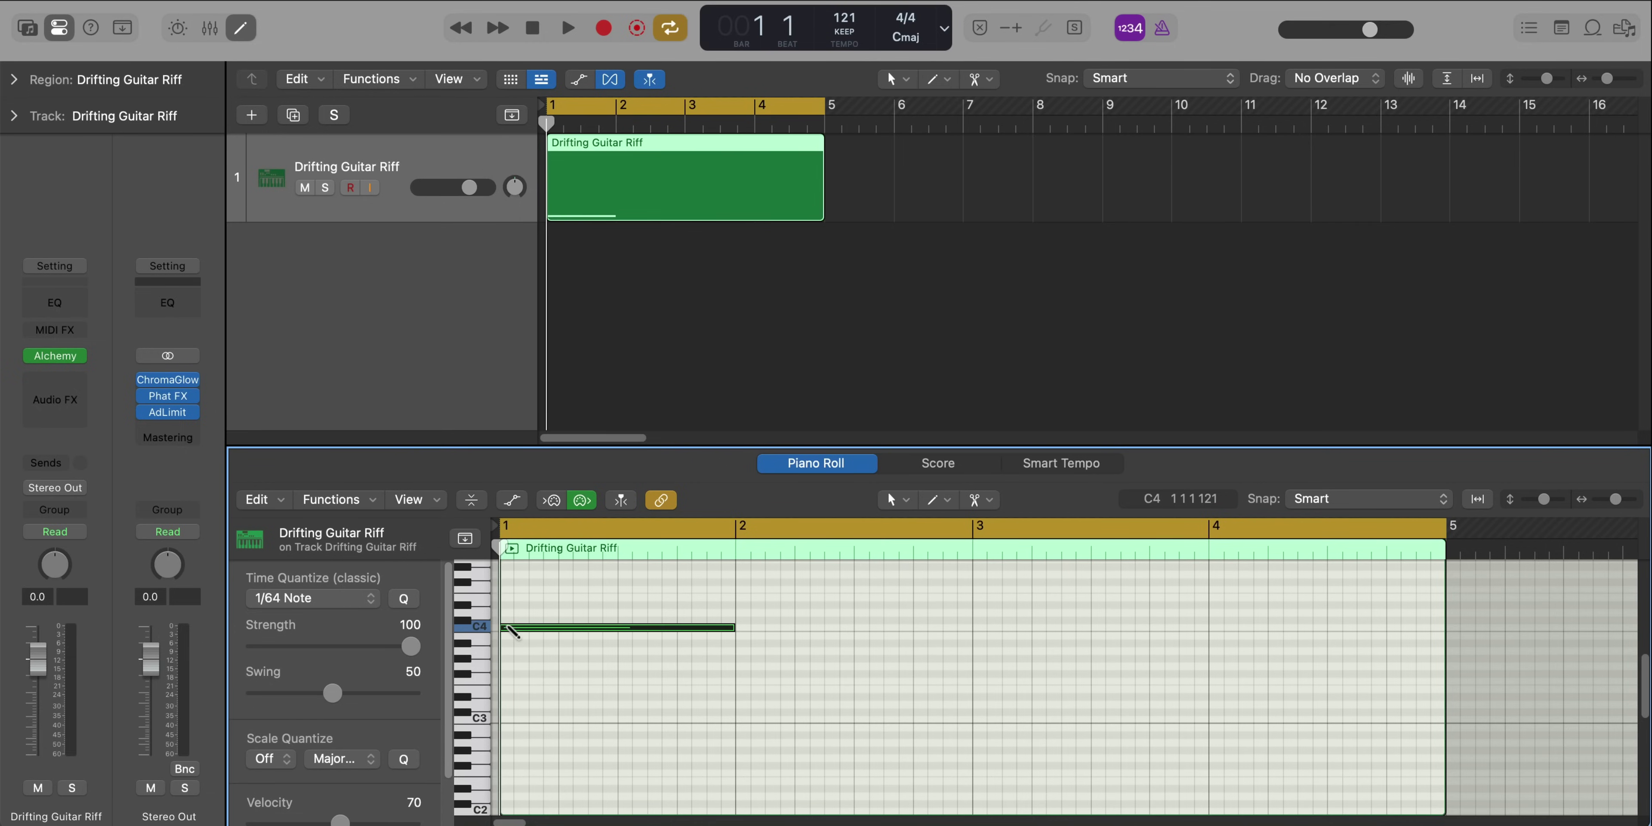
Repeat the one-bar C4 note three times so it fills the four-bar guitar region, and play it back
{"action": "left_click", "coordinate": [512, 629]}
{"action": "key", "text": "super+r"}
{"action": "key", "text": "super+r"}
{"action": "key", "text": "super+r"}
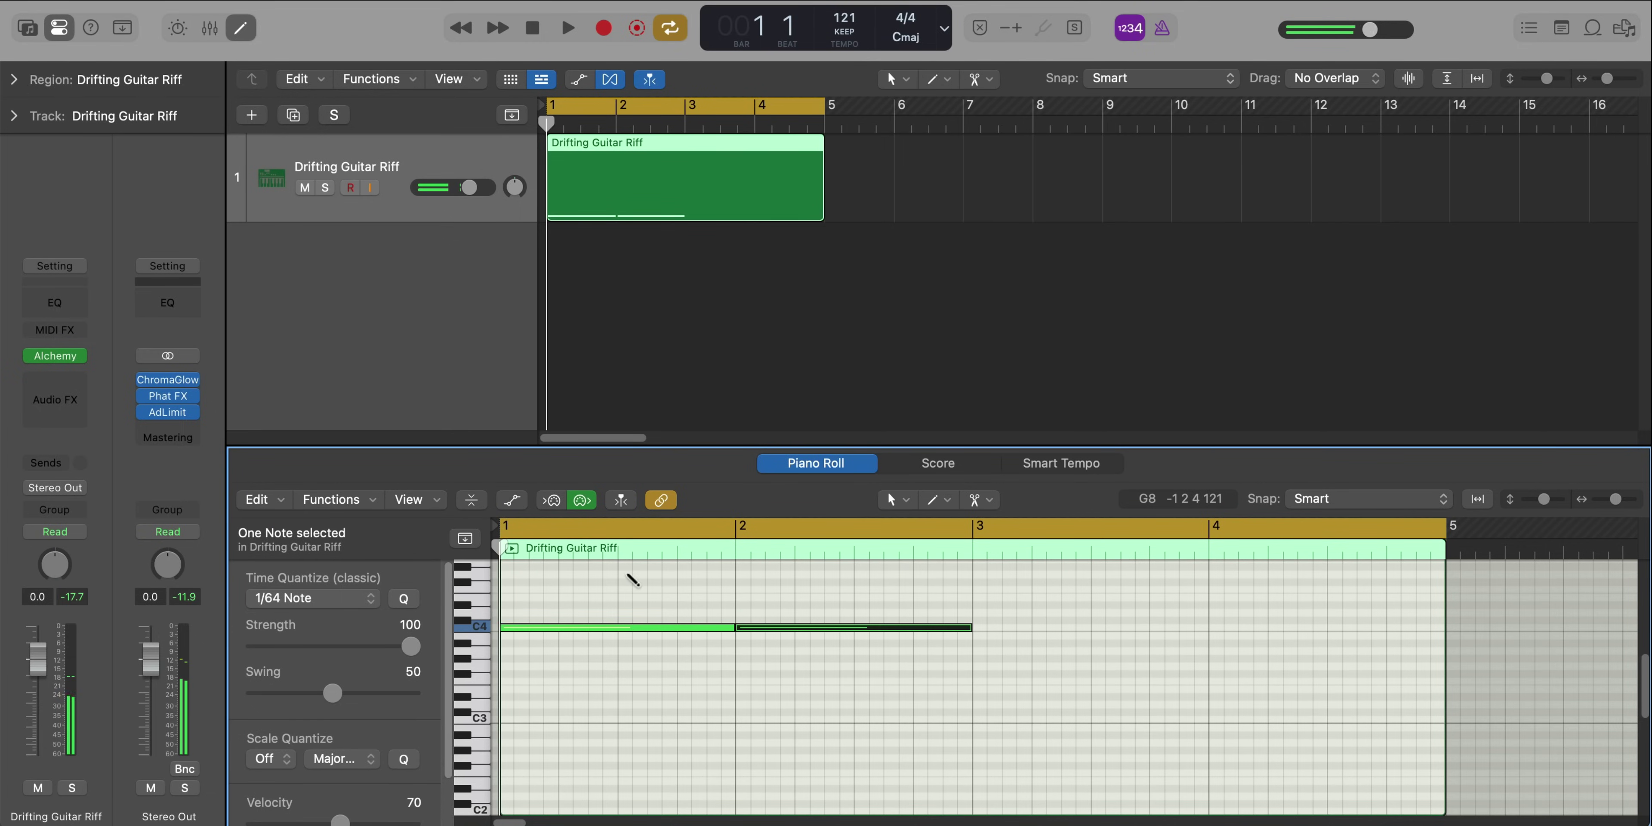
{"action": "key", "text": "space"}
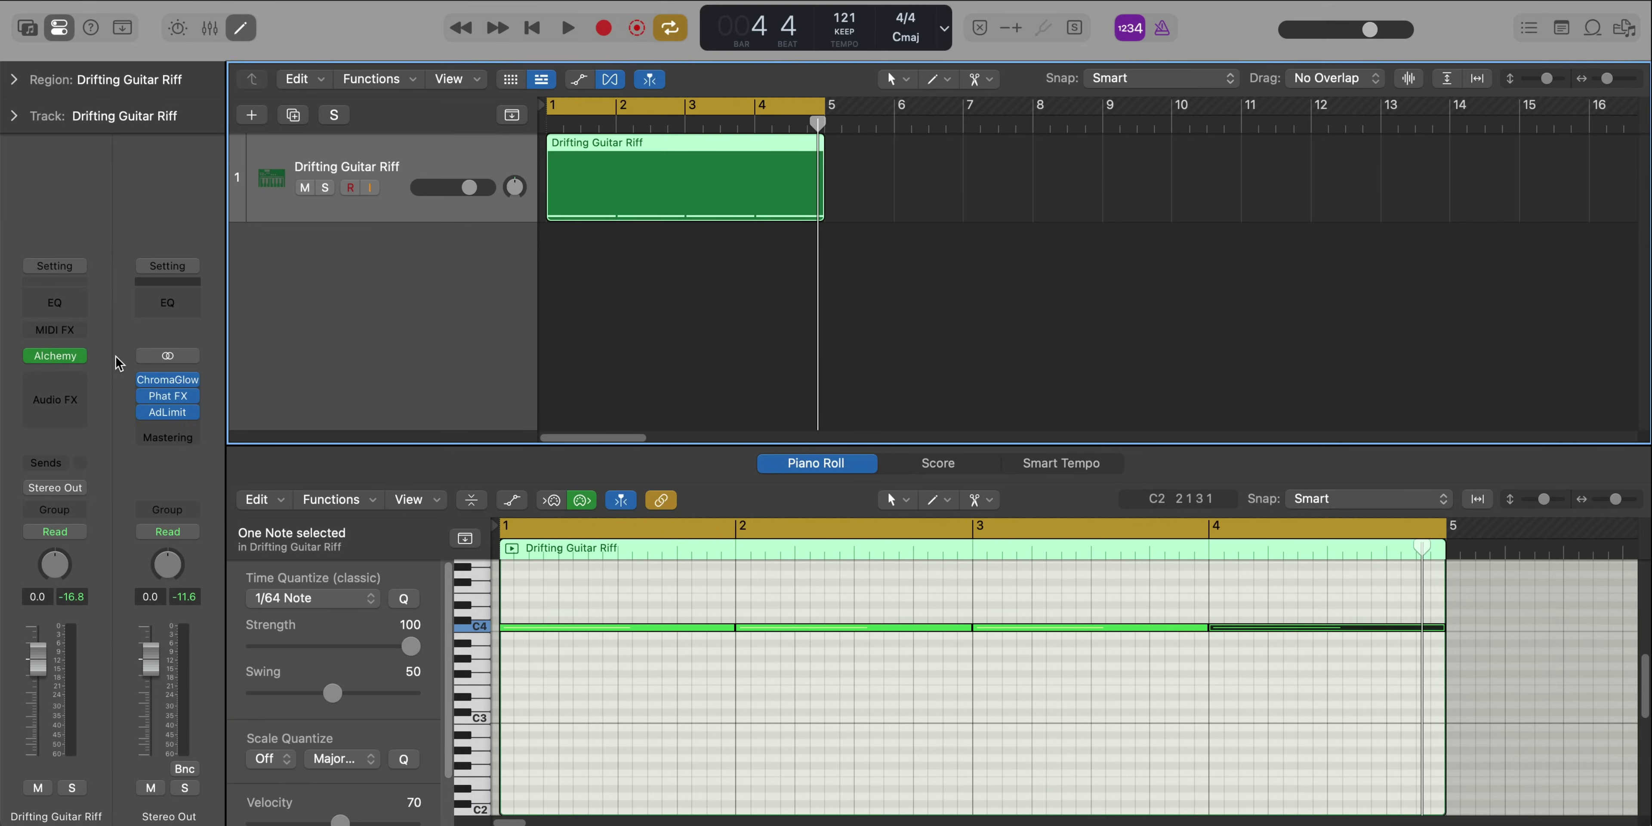
Insert a Tape Delay effect on the Drifting Guitar Riff track
{"action": "key", "text": "shift+a"}
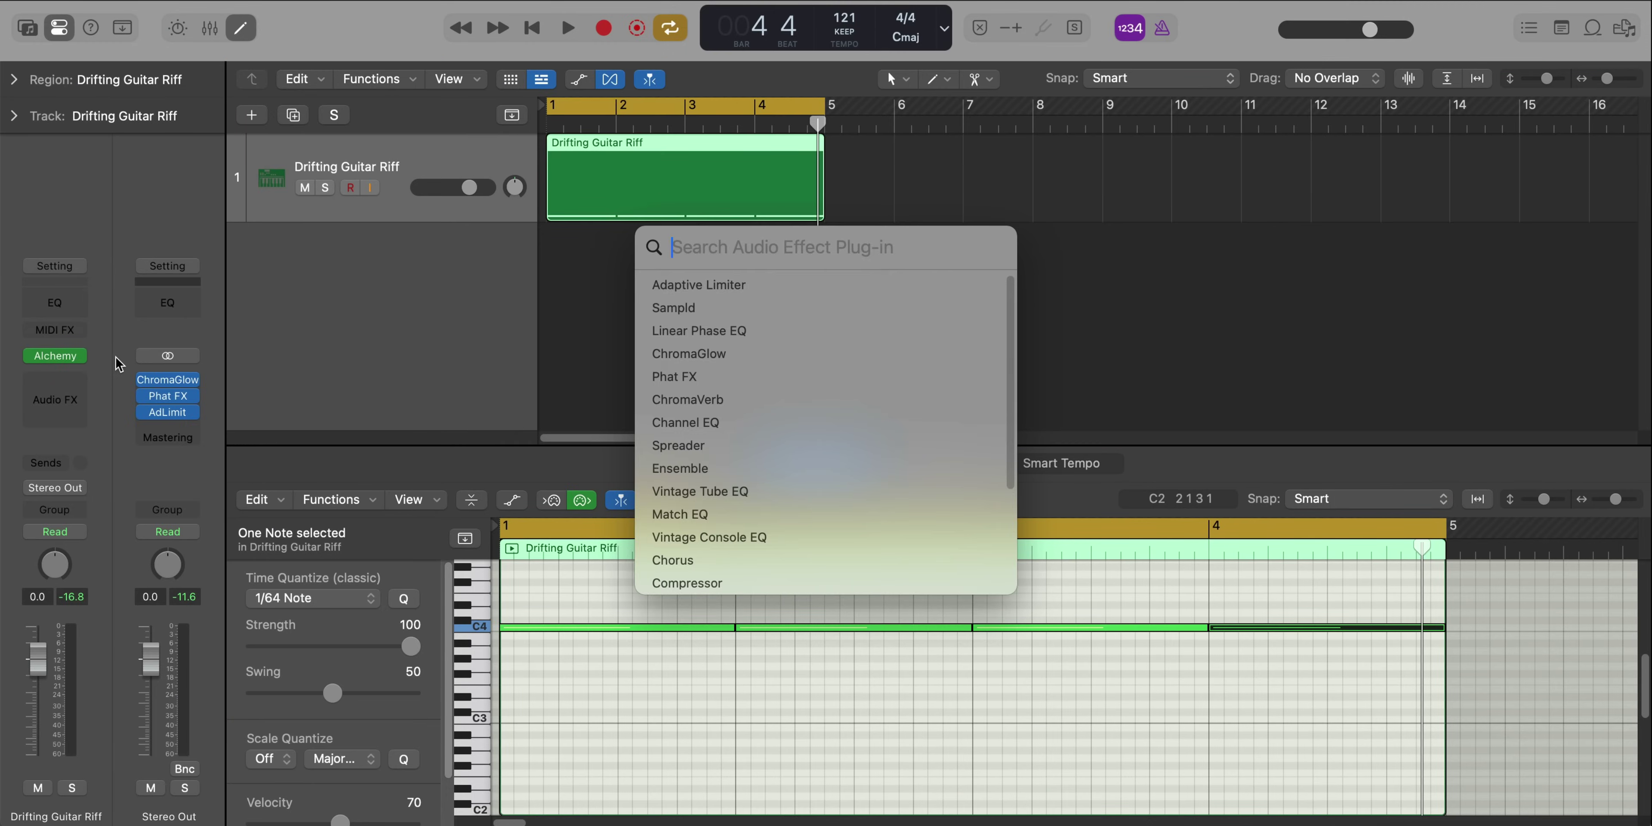
{"action": "type", "text": "tape"}
{"action": "key", "text": "Return"}
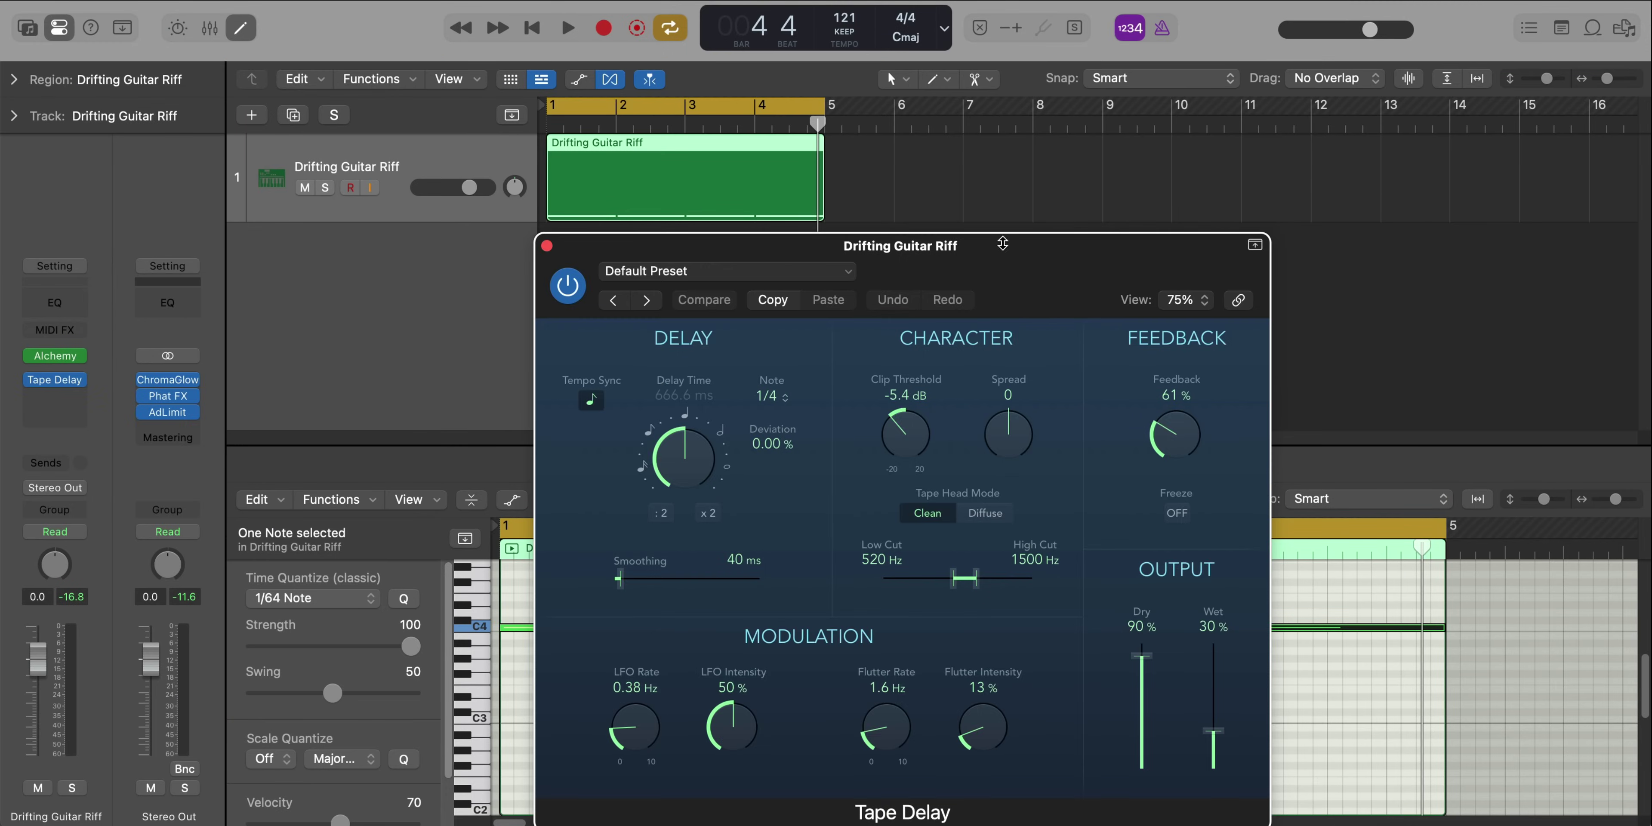
{"action": "left_click_drag", "start_coordinate": [1003, 243], "coordinate": [976, 102]}
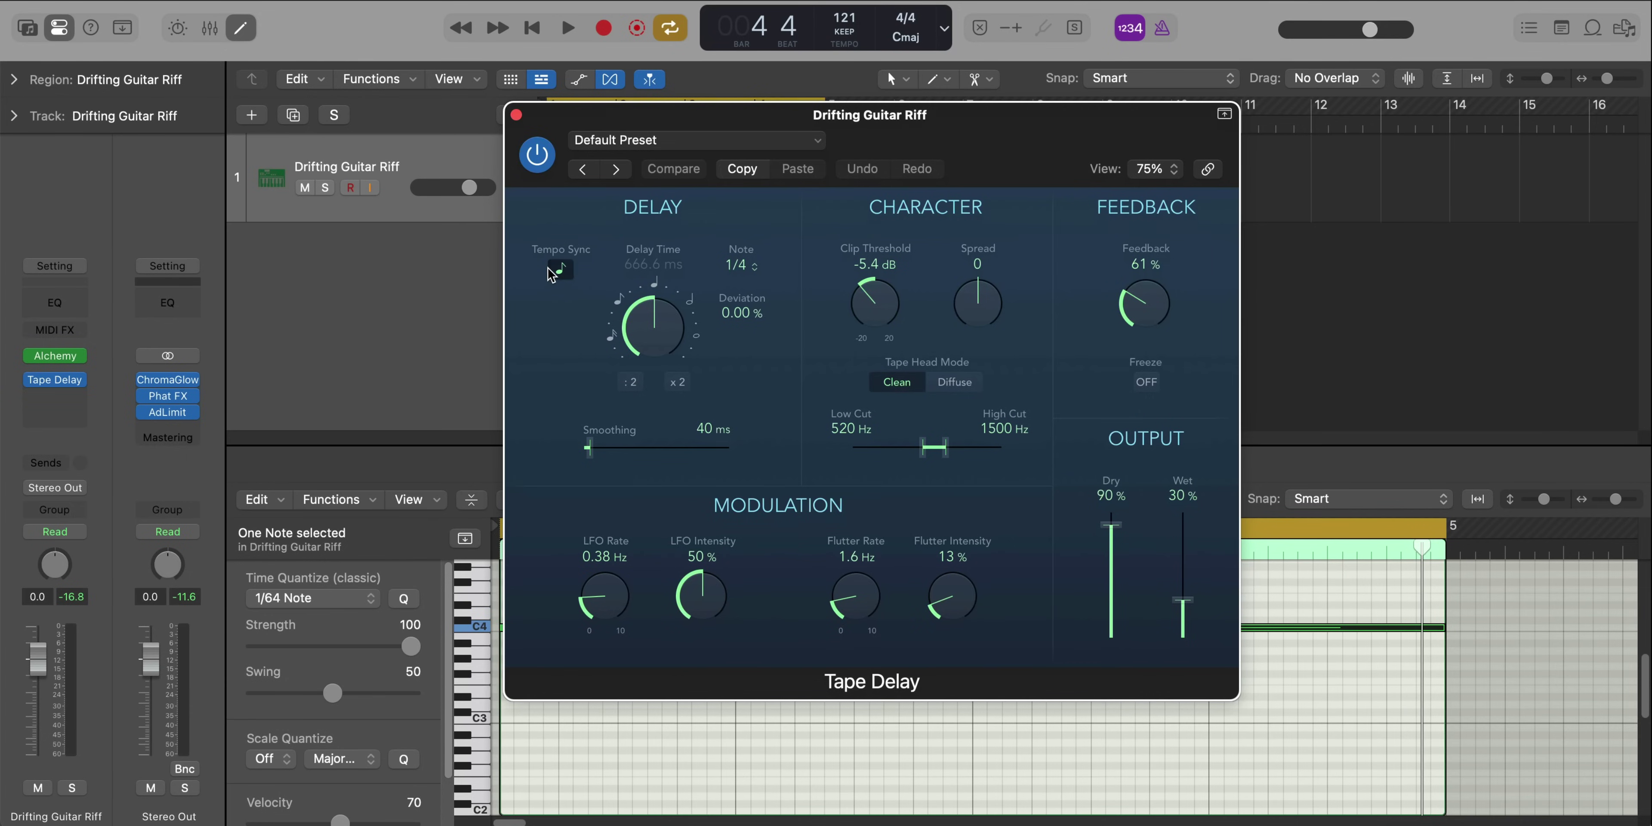
Turn off Tape Delay's tempo sync; set delay time, feedback, flutter and dry to 0, wet to 100%, LFO rate to 1.00 Hz and LFO intensity to 40%
{"action": "left_click", "coordinate": [561, 268]}
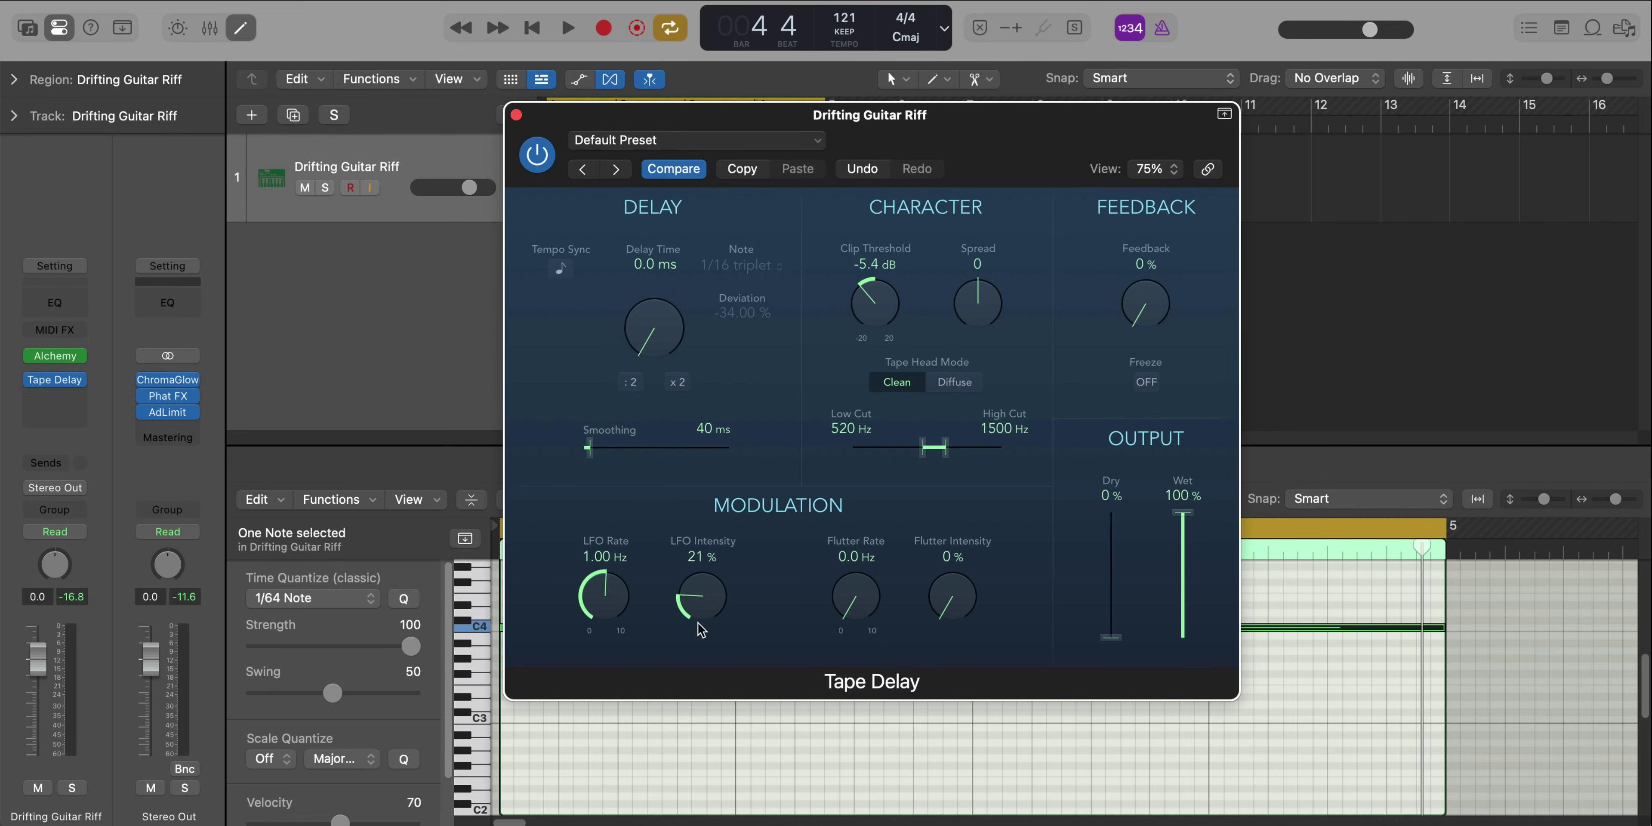
{"action": "left_click_drag", "start_coordinate": [711, 596], "coordinate": [711, 605]}
{"action": "key", "text": "space"}
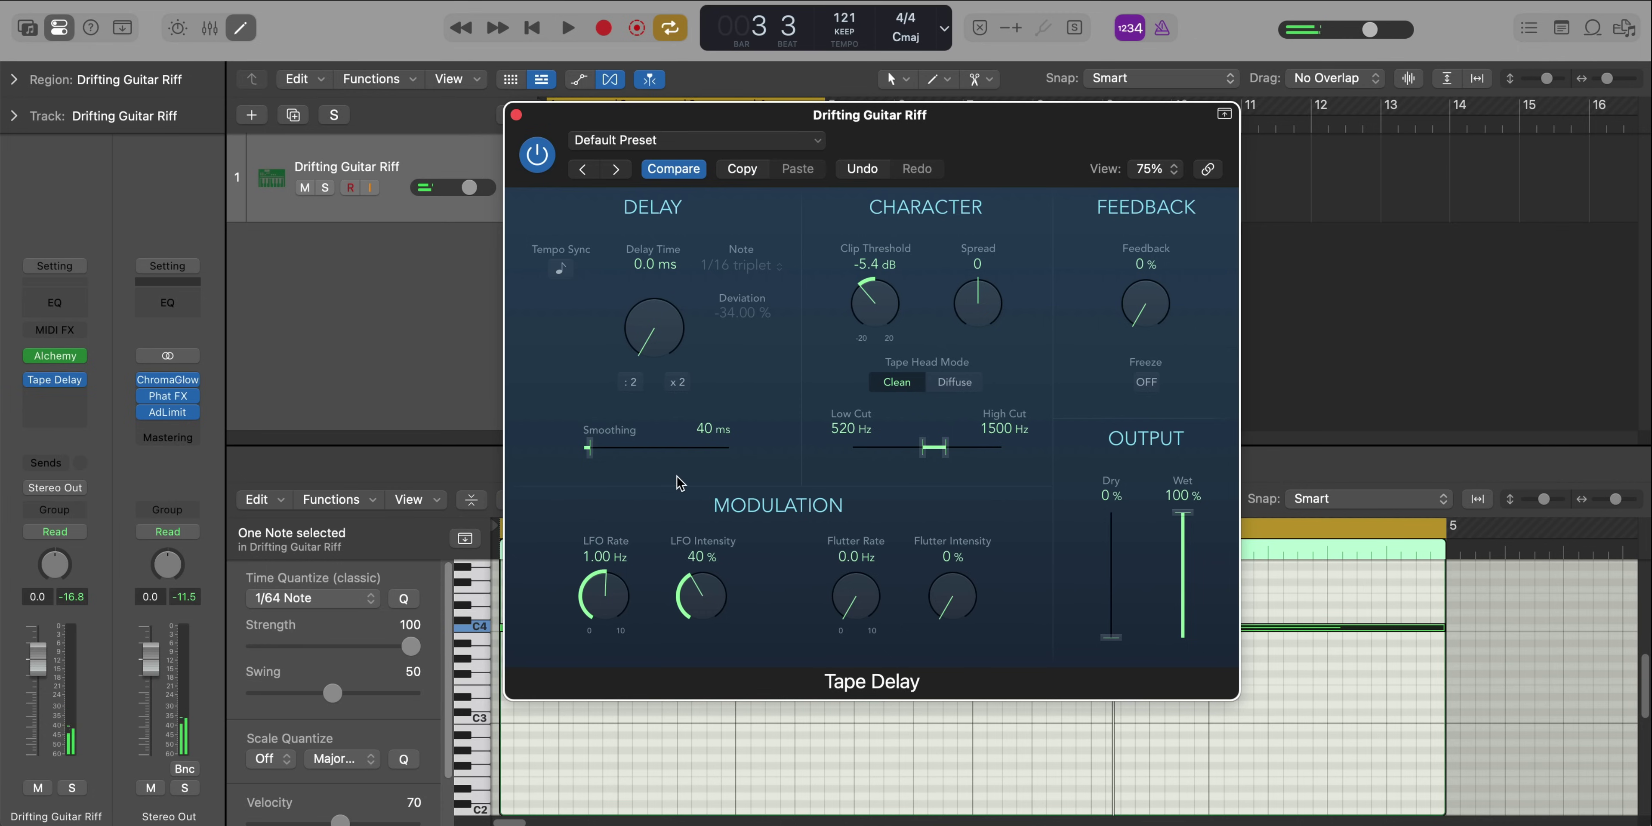
{"action": "key", "text": "space"}
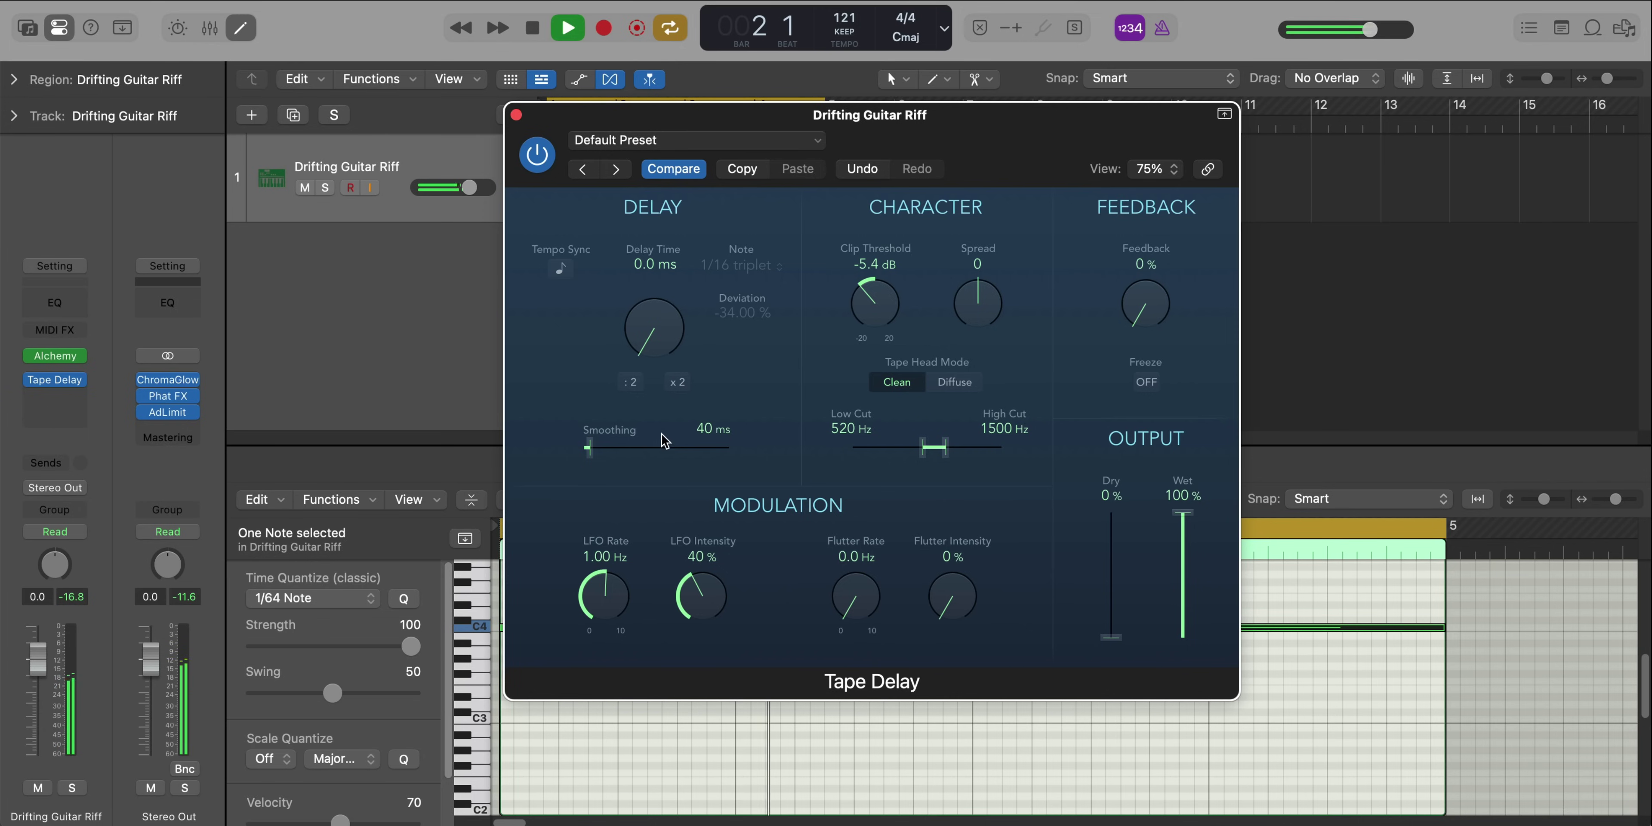
{"action": "left_click", "coordinate": [515, 114]}
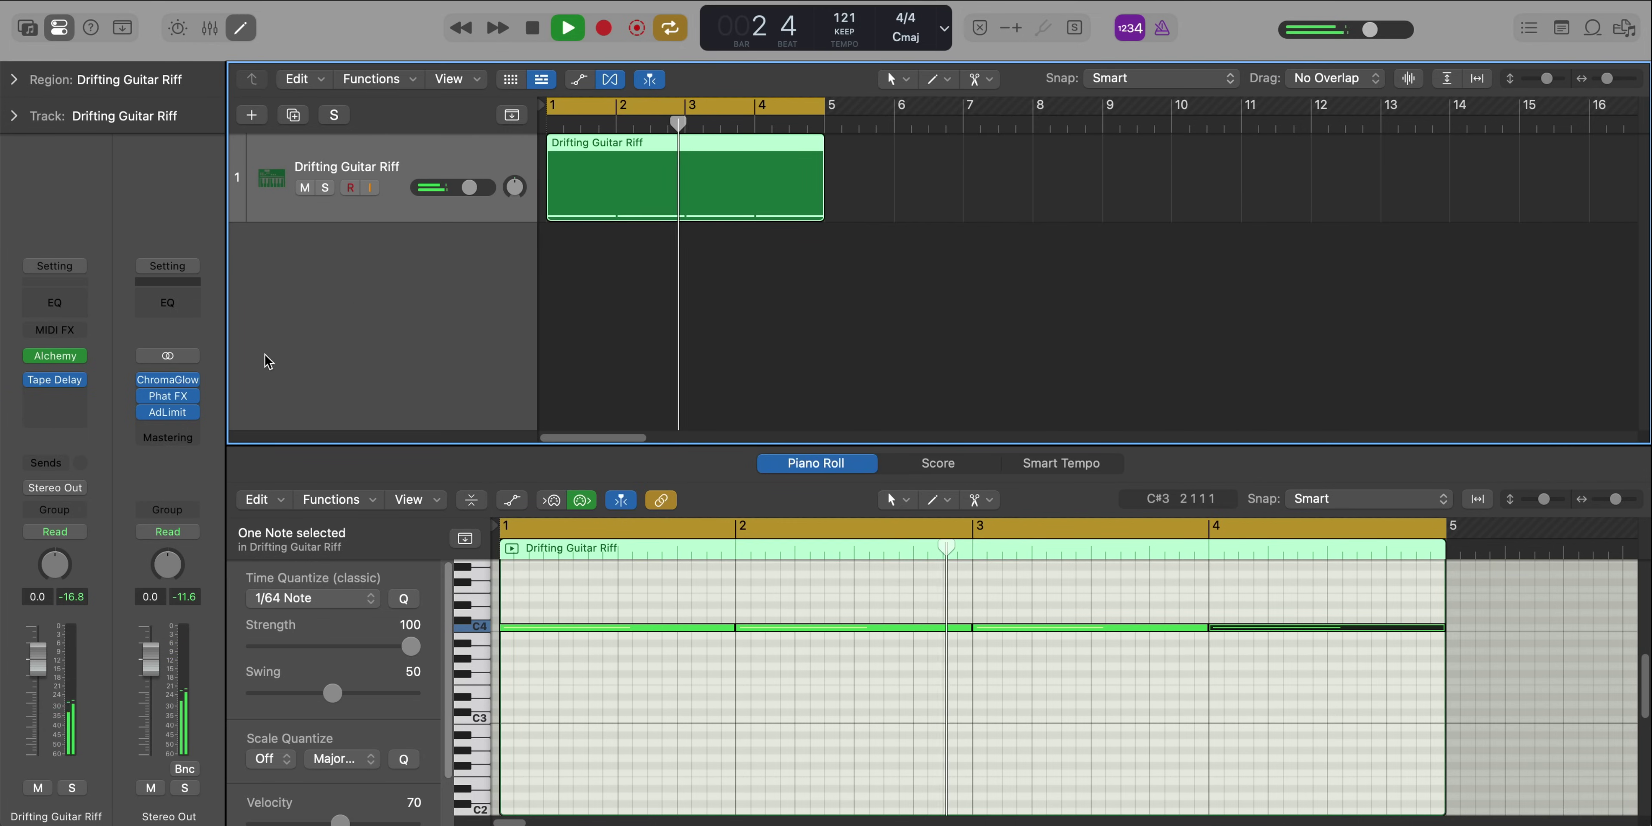
Add a Channel EQ to the guitar track and roll off its low frequencies with the low-cut band during playback
{"action": "left_click", "coordinate": [55, 302]}
{"action": "left_click_drag", "start_coordinate": [1023, 300], "coordinate": [849, 269]}
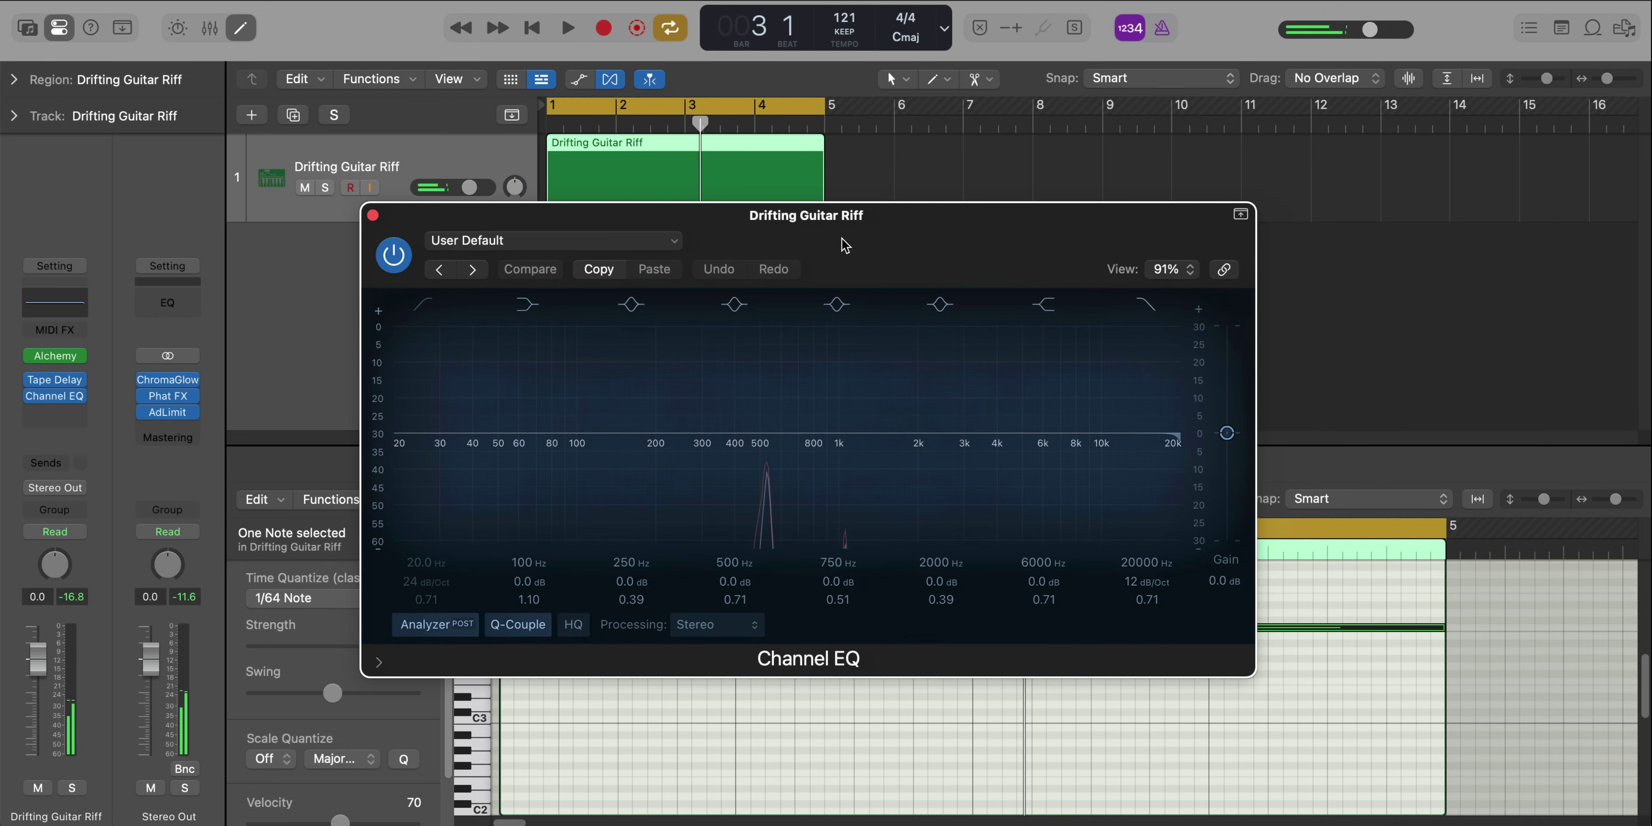
{"action": "left_click", "coordinate": [417, 312]}
{"action": "key", "text": "space"}
{"action": "left_click_drag", "start_coordinate": [407, 457], "coordinate": [787, 466]}
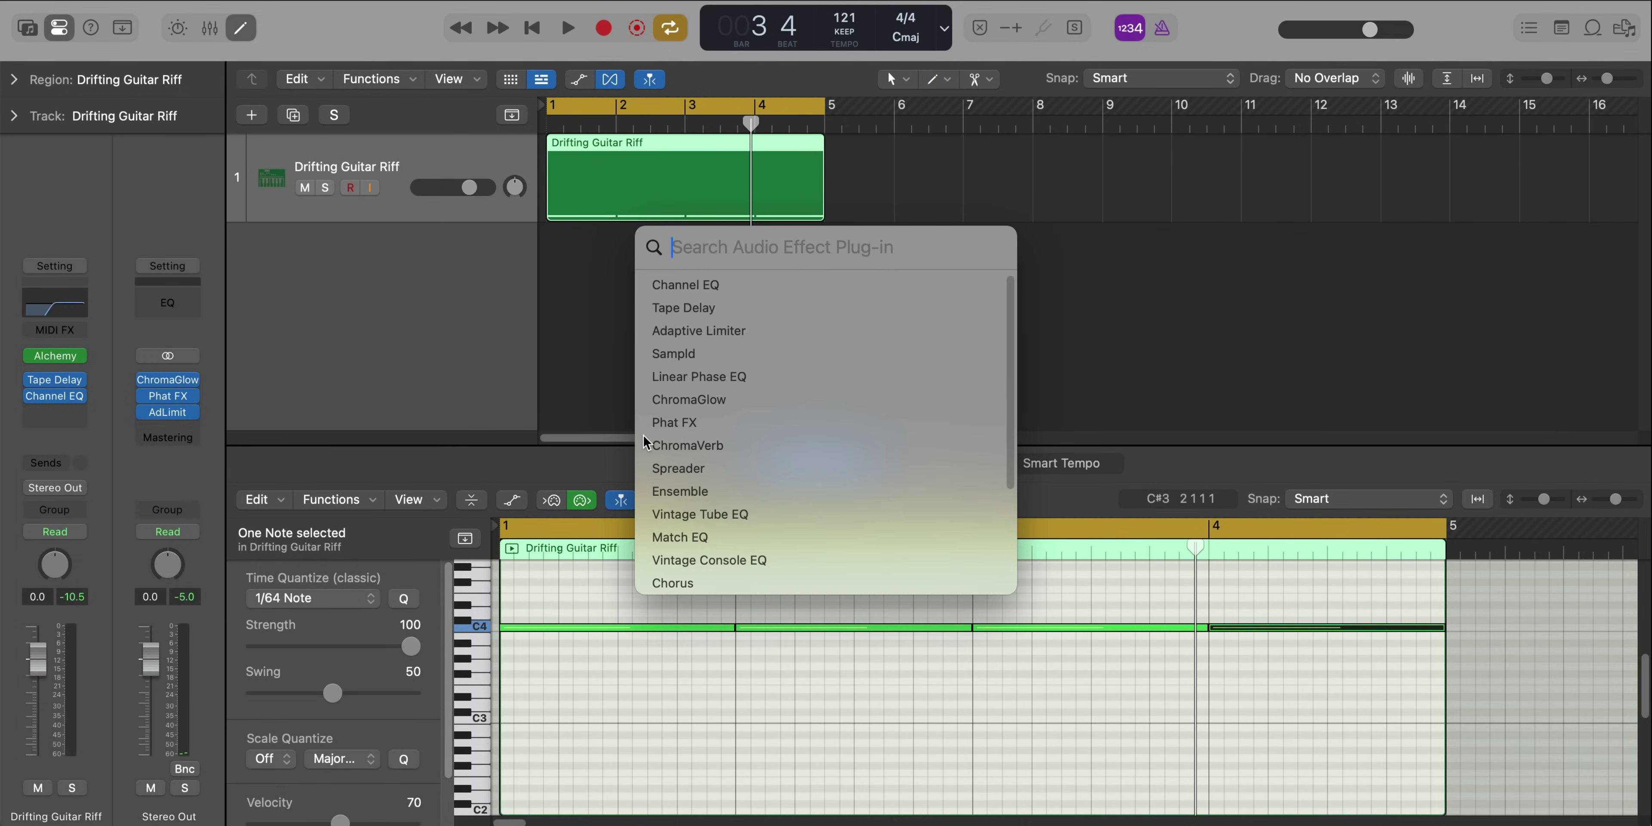
Add a Bitcrusher to the guitar track with downsampling at 3x and the mix at about 31%, checking it during playback
{"action": "type", "text": "bit"}
{"action": "key", "text": "Return"}
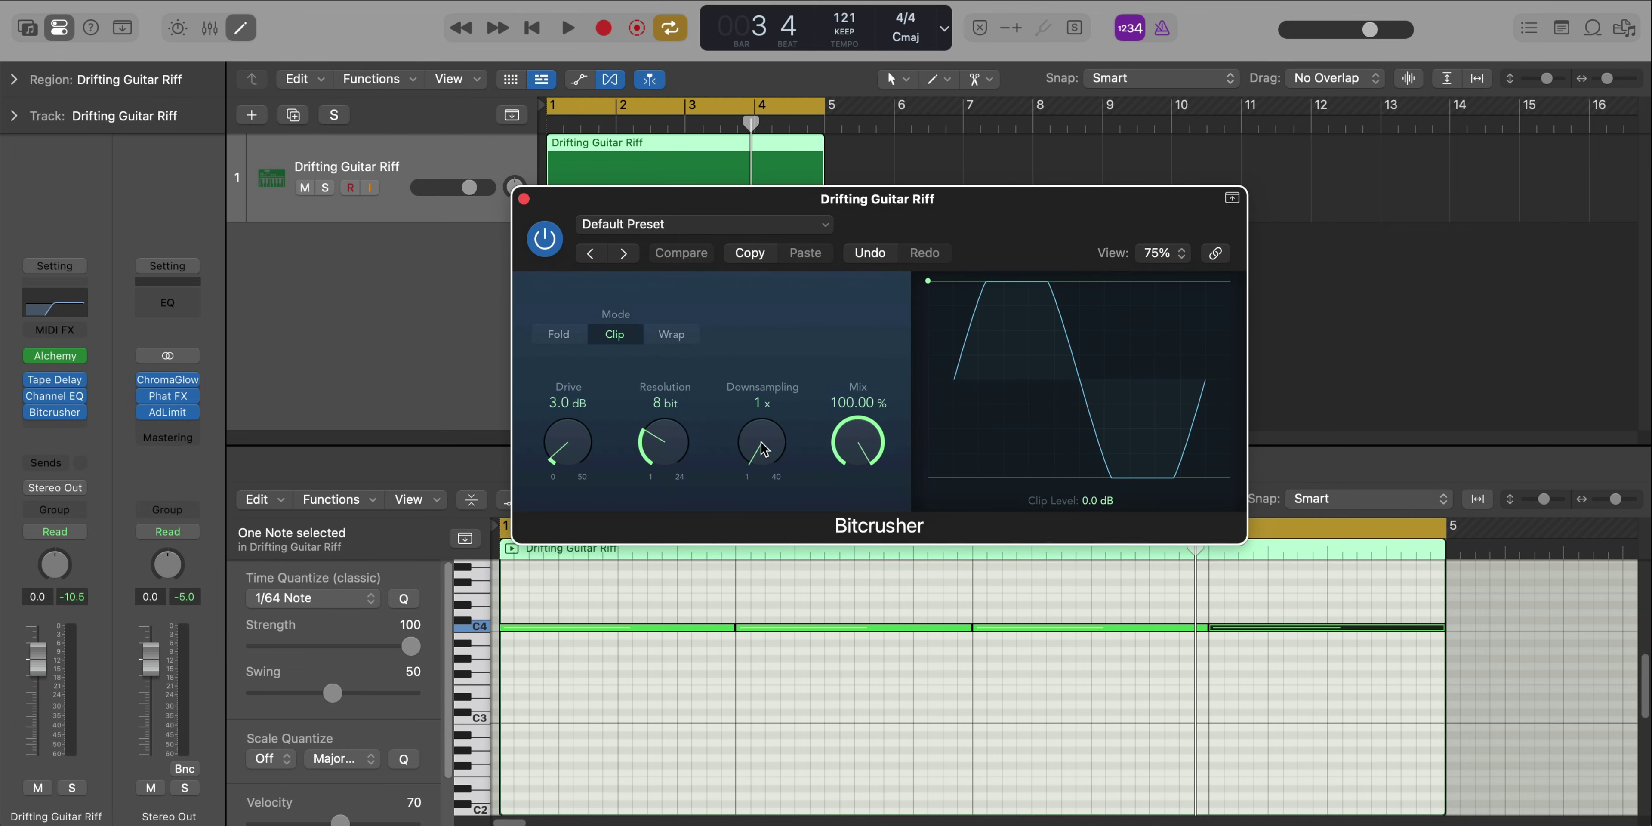
{"action": "left_click_drag", "start_coordinate": [763, 449], "coordinate": [764, 432]}
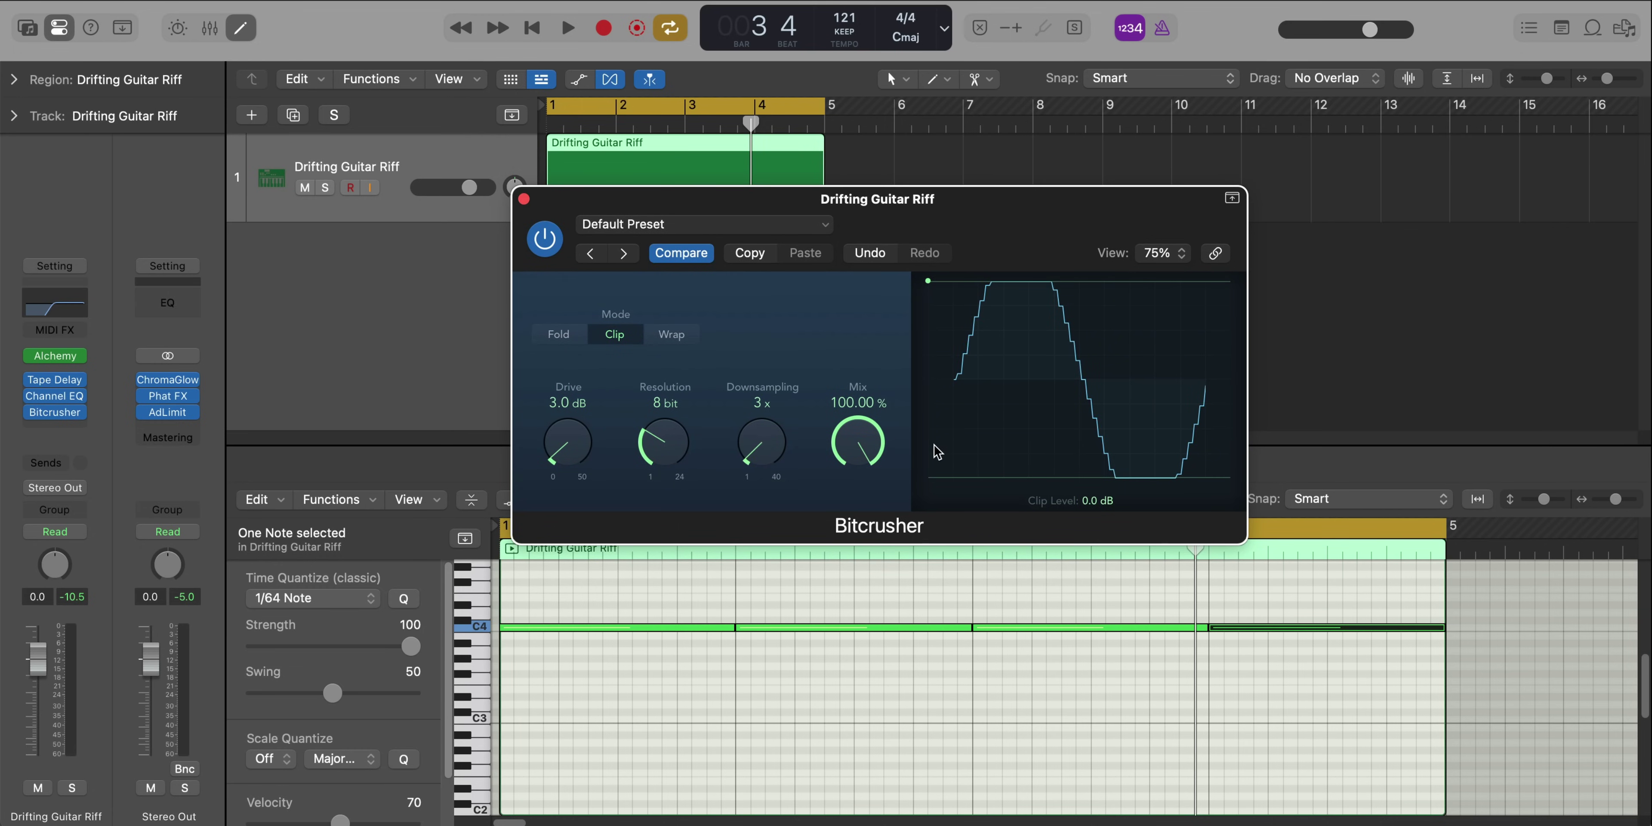
{"action": "key", "text": "space"}
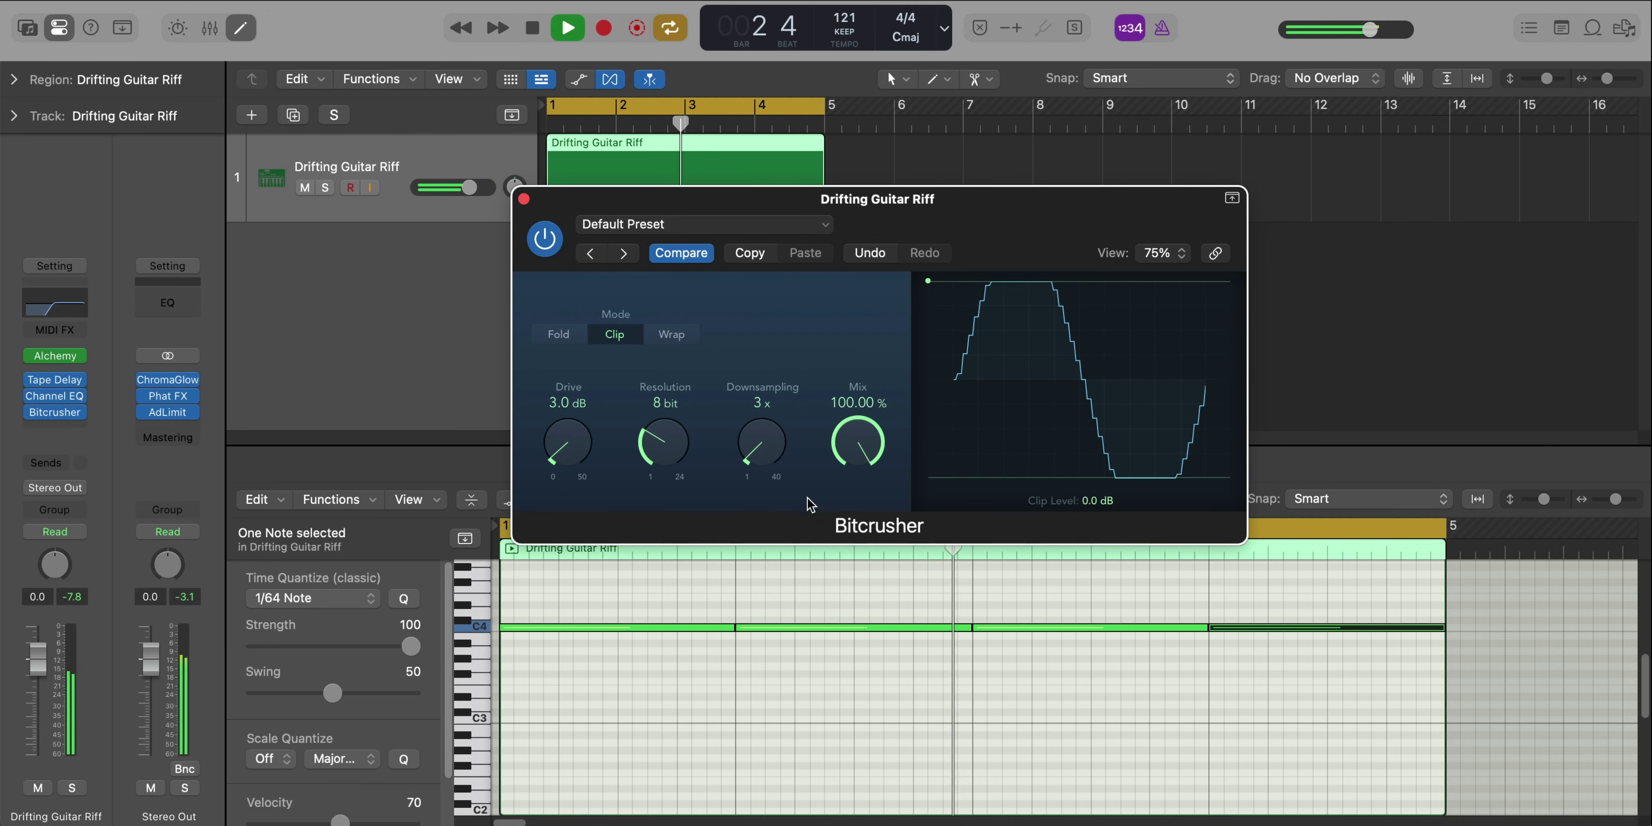
{"action": "left_click_drag", "start_coordinate": [858, 443], "coordinate": [863, 567]}
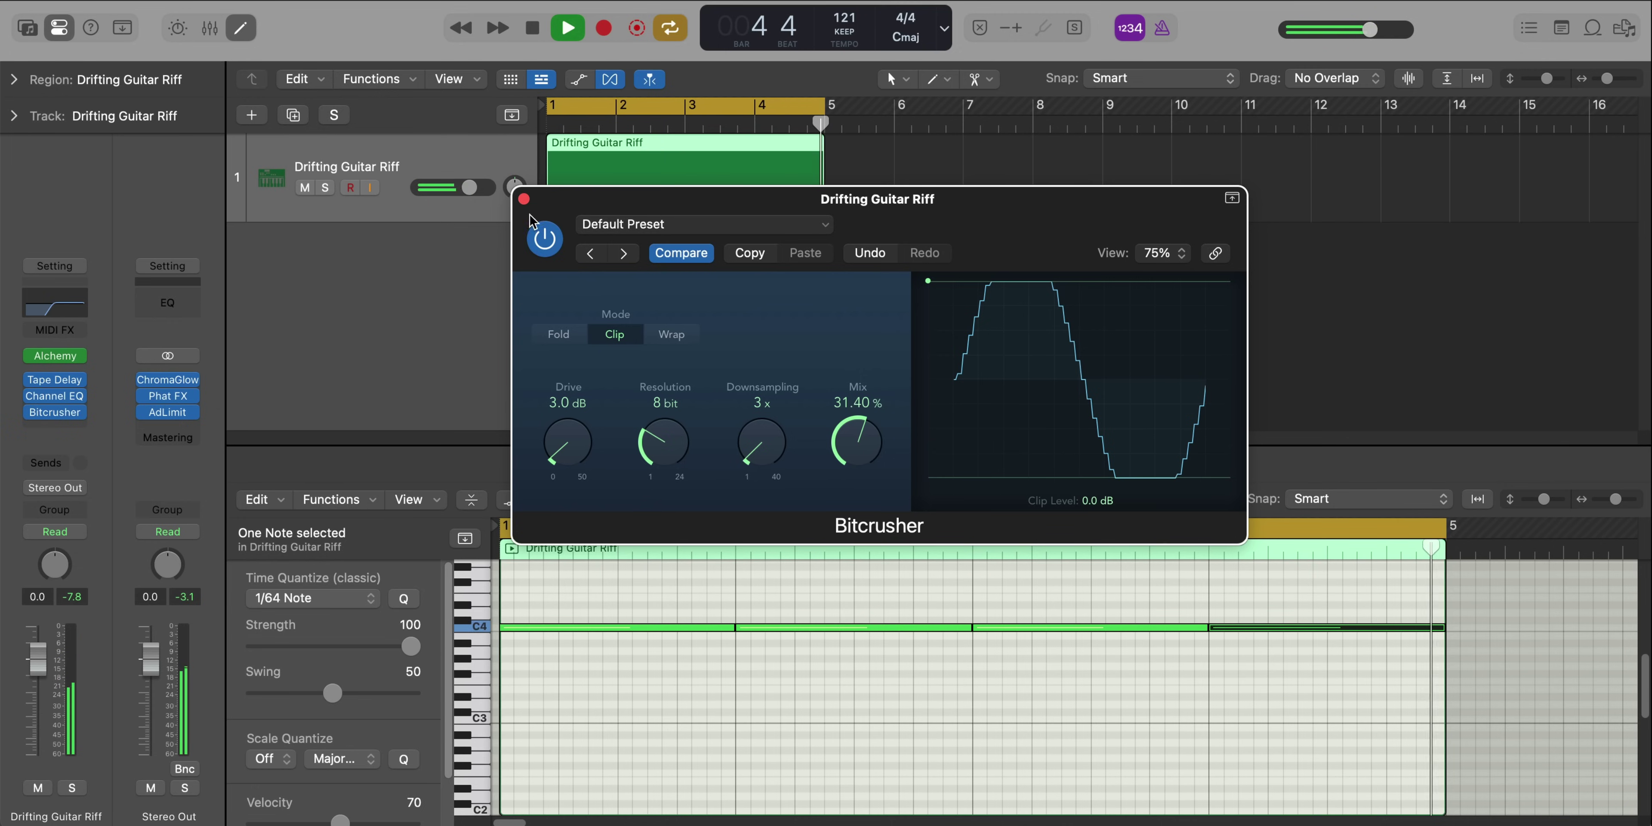
{"action": "left_click", "coordinate": [524, 199]}
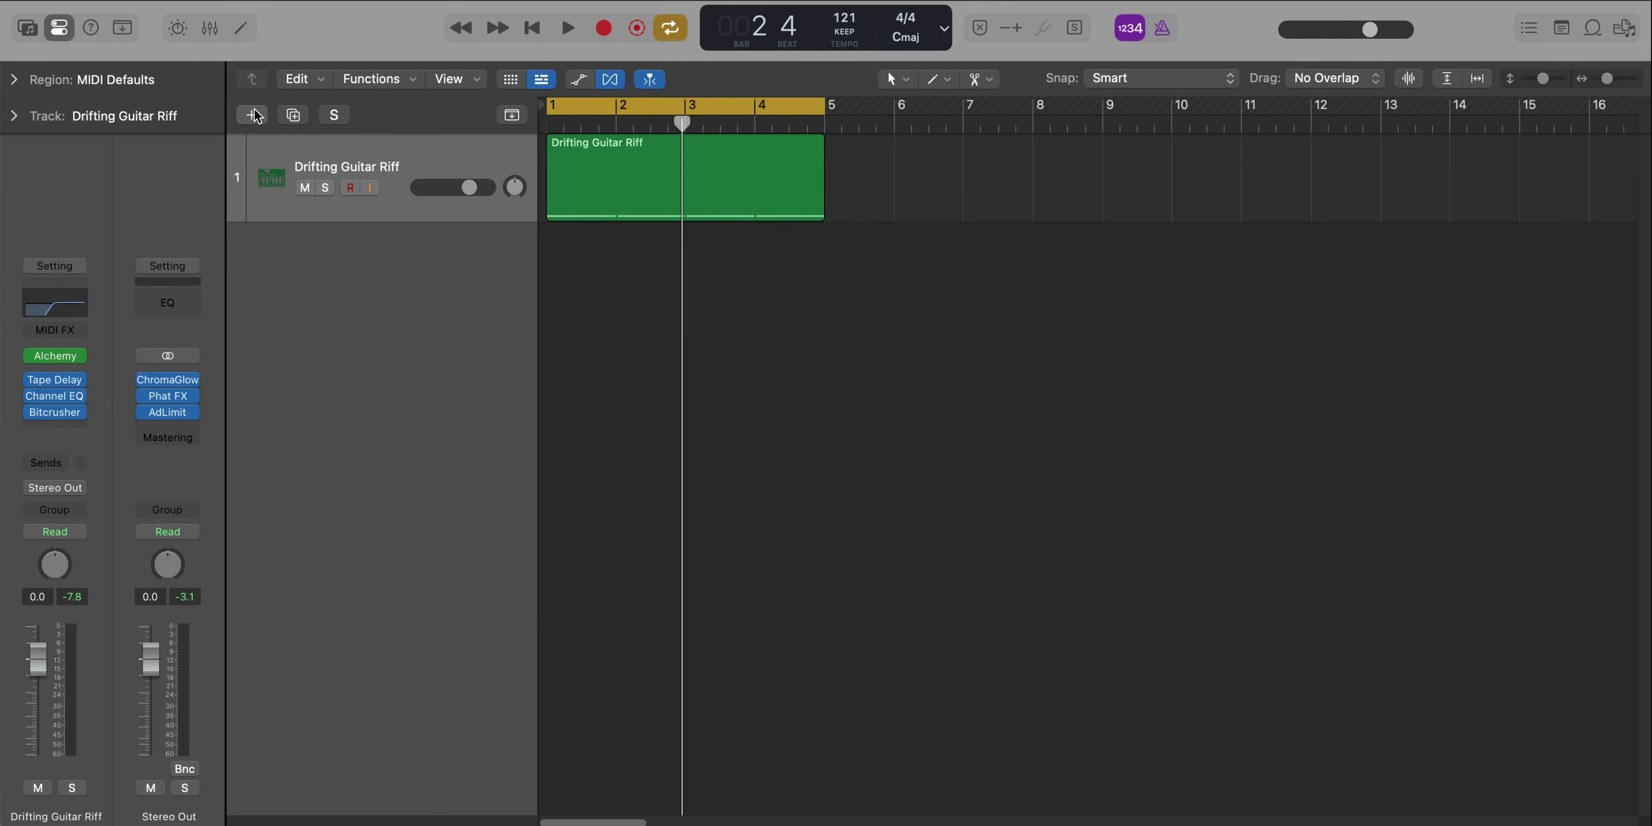
Add a second software instrument track and load Xtra Viola Sect Staccato from the Legacy Jam Pack Symphony Orchestra strings
{"action": "left_click", "coordinate": [252, 115]}
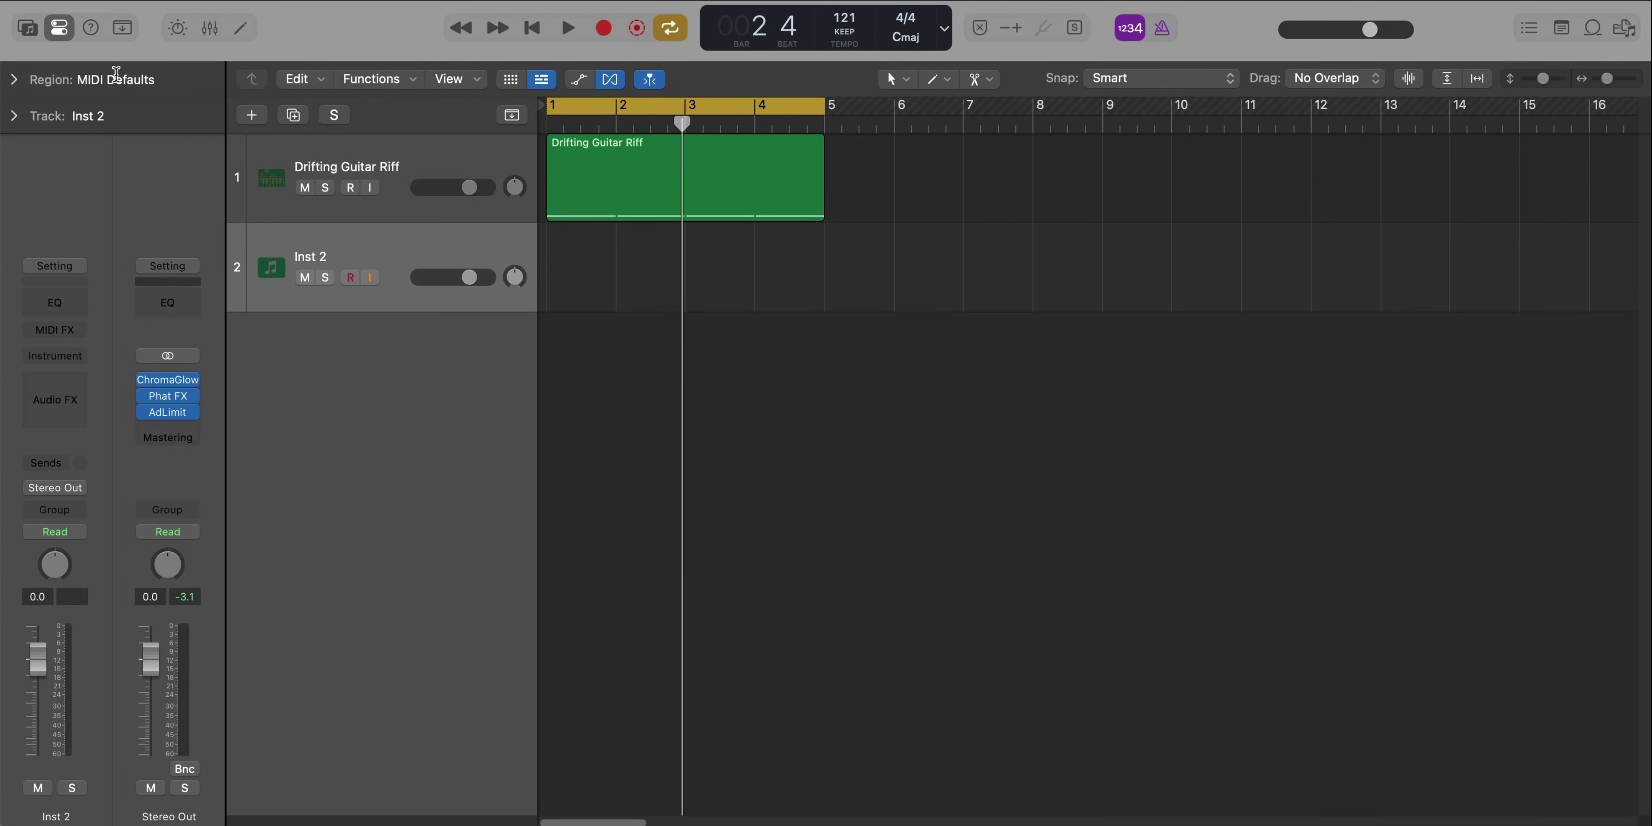
{"action": "left_click", "coordinate": [27, 29]}
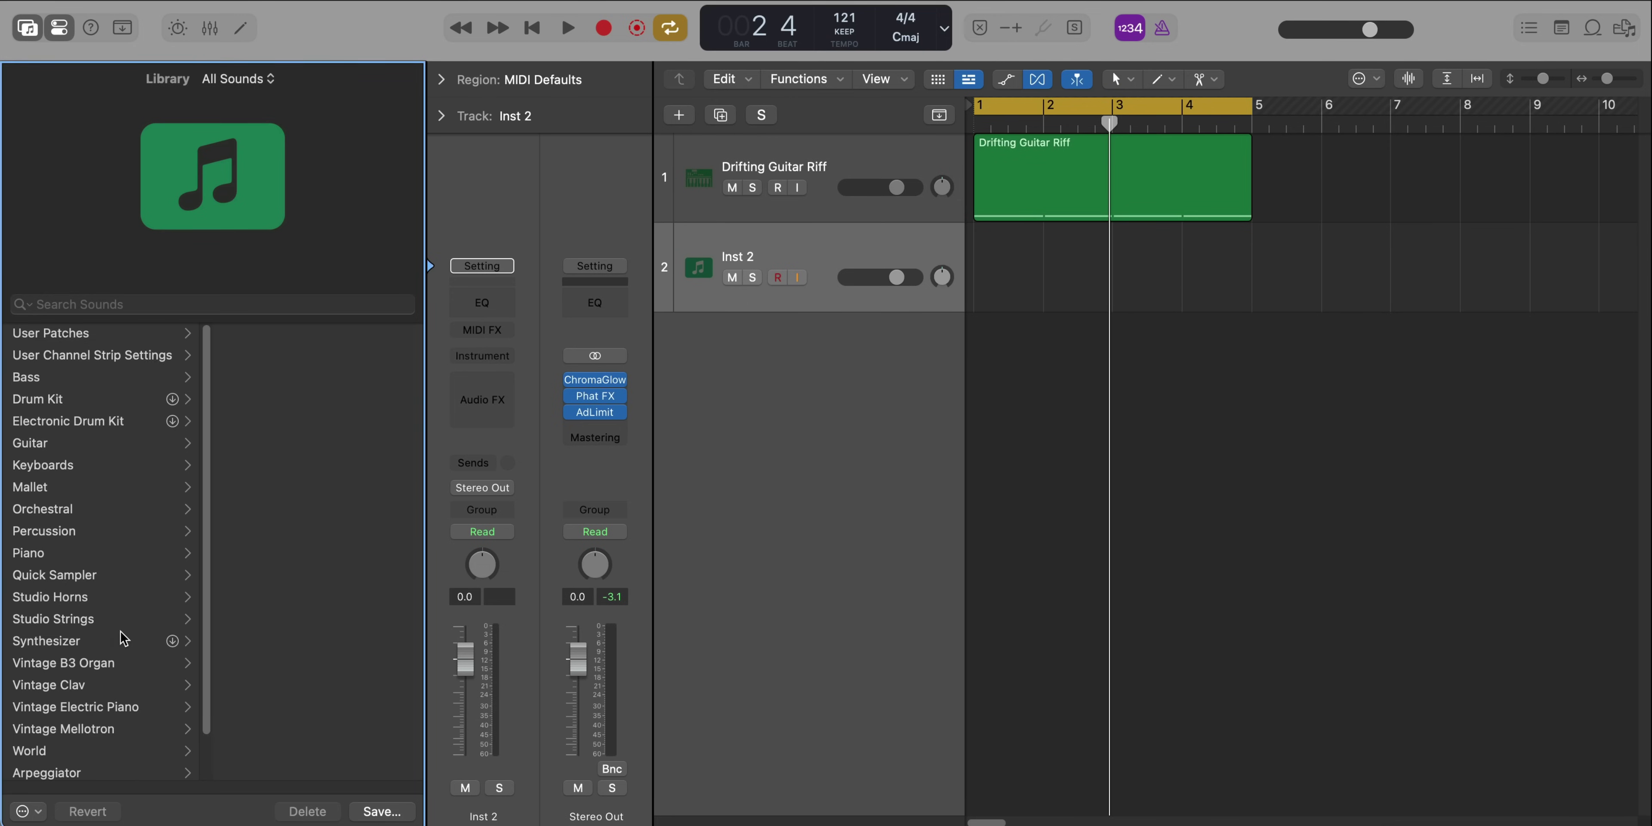
{"action": "scroll", "coordinate": [123, 638], "scroll_direction": "down", "scroll_amount": 2}
{"action": "left_click", "coordinate": [108, 771]}
{"action": "left_click", "coordinate": [257, 449]}
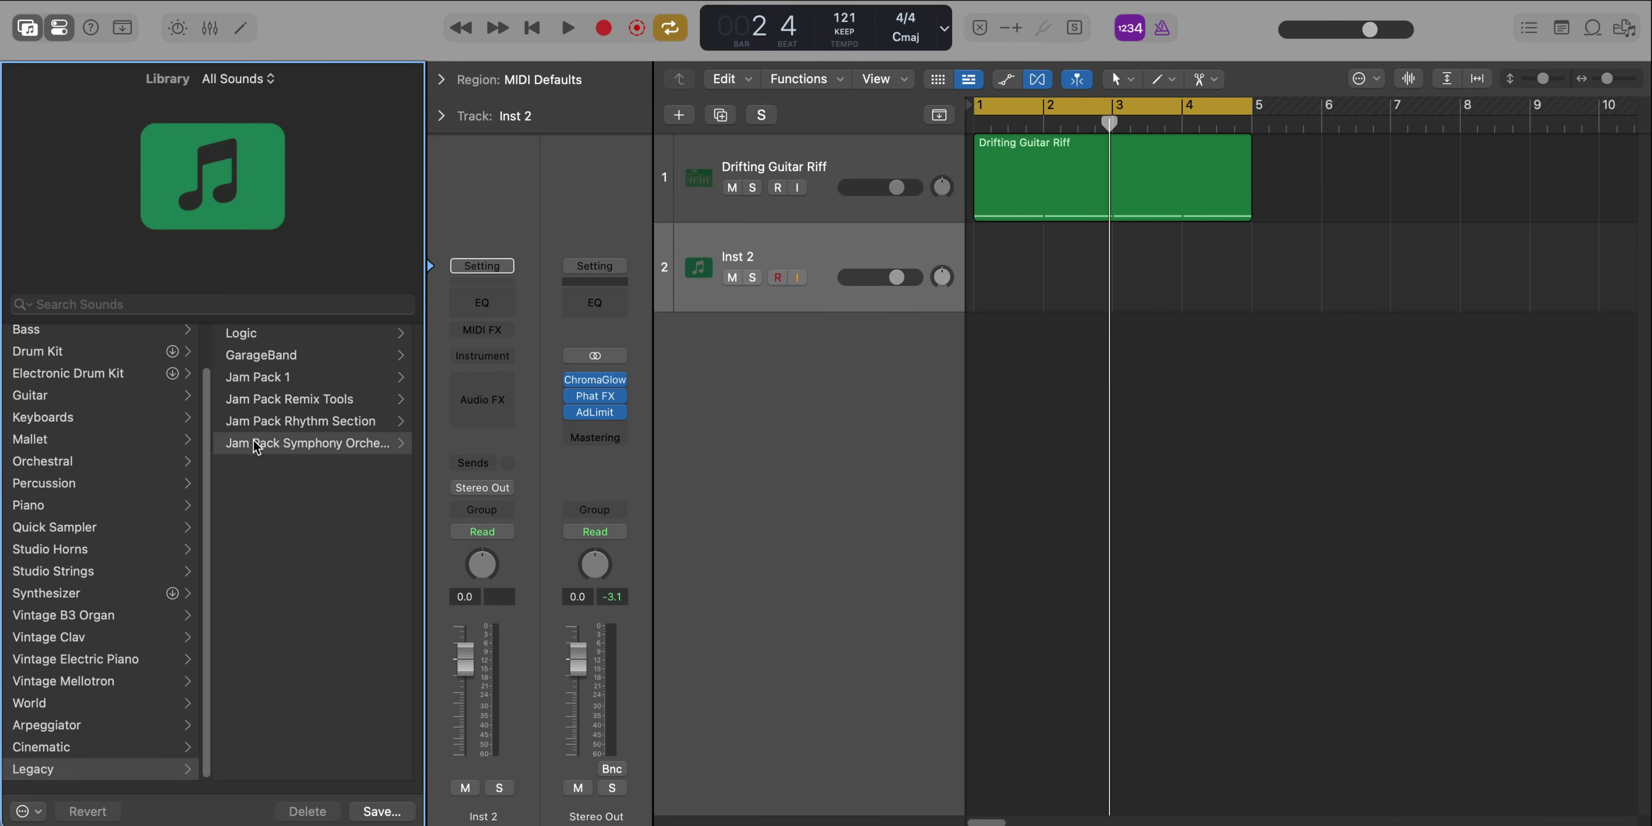
{"action": "left_click", "coordinate": [256, 466]}
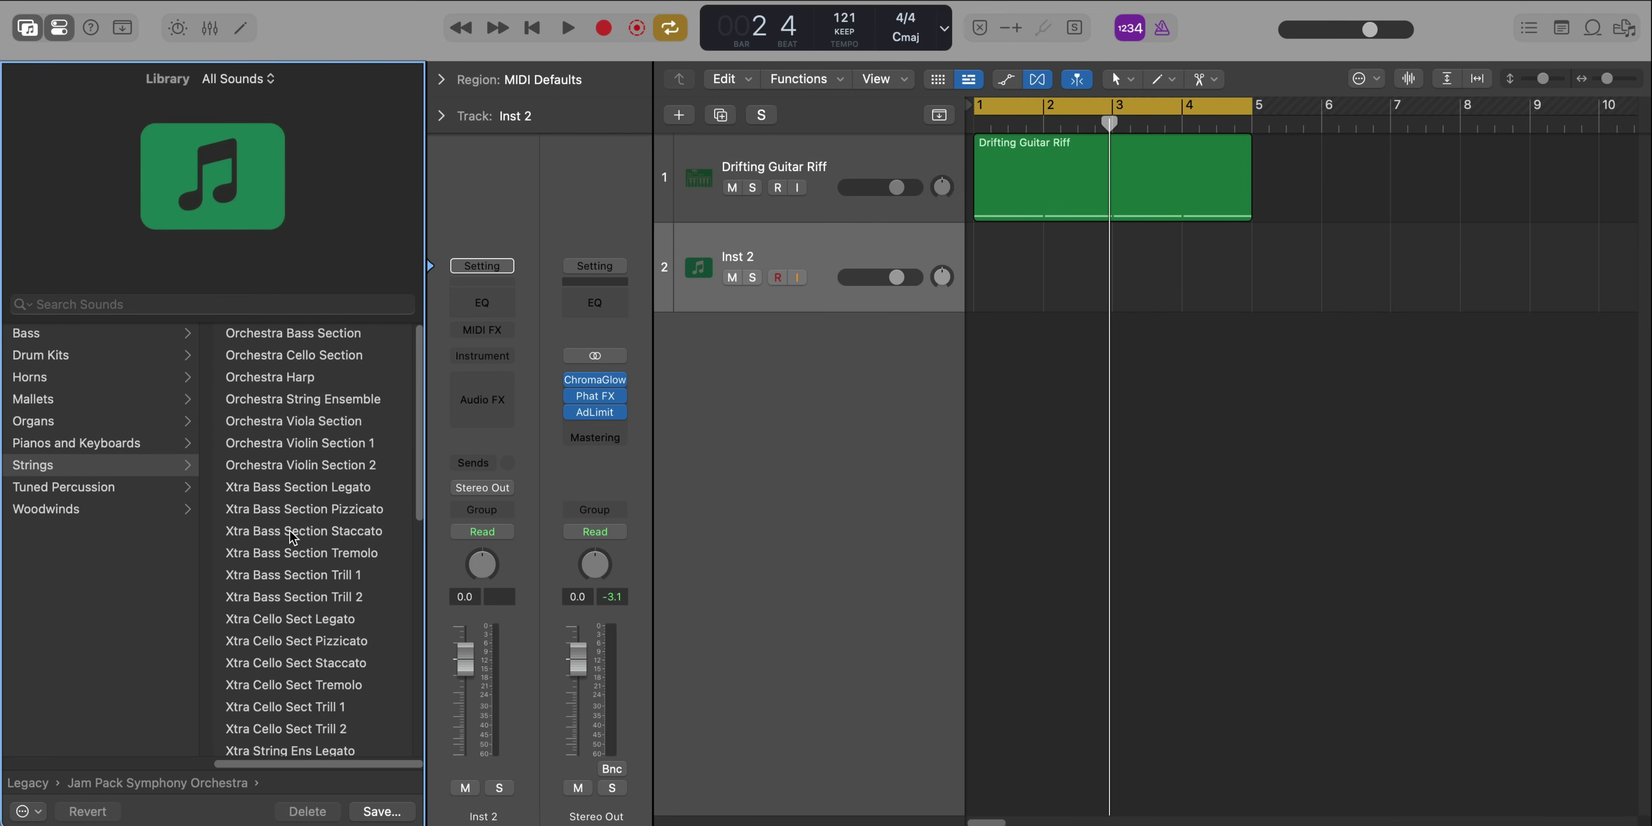
{"action": "scroll", "coordinate": [292, 538], "scroll_direction": "down", "scroll_amount": 5}
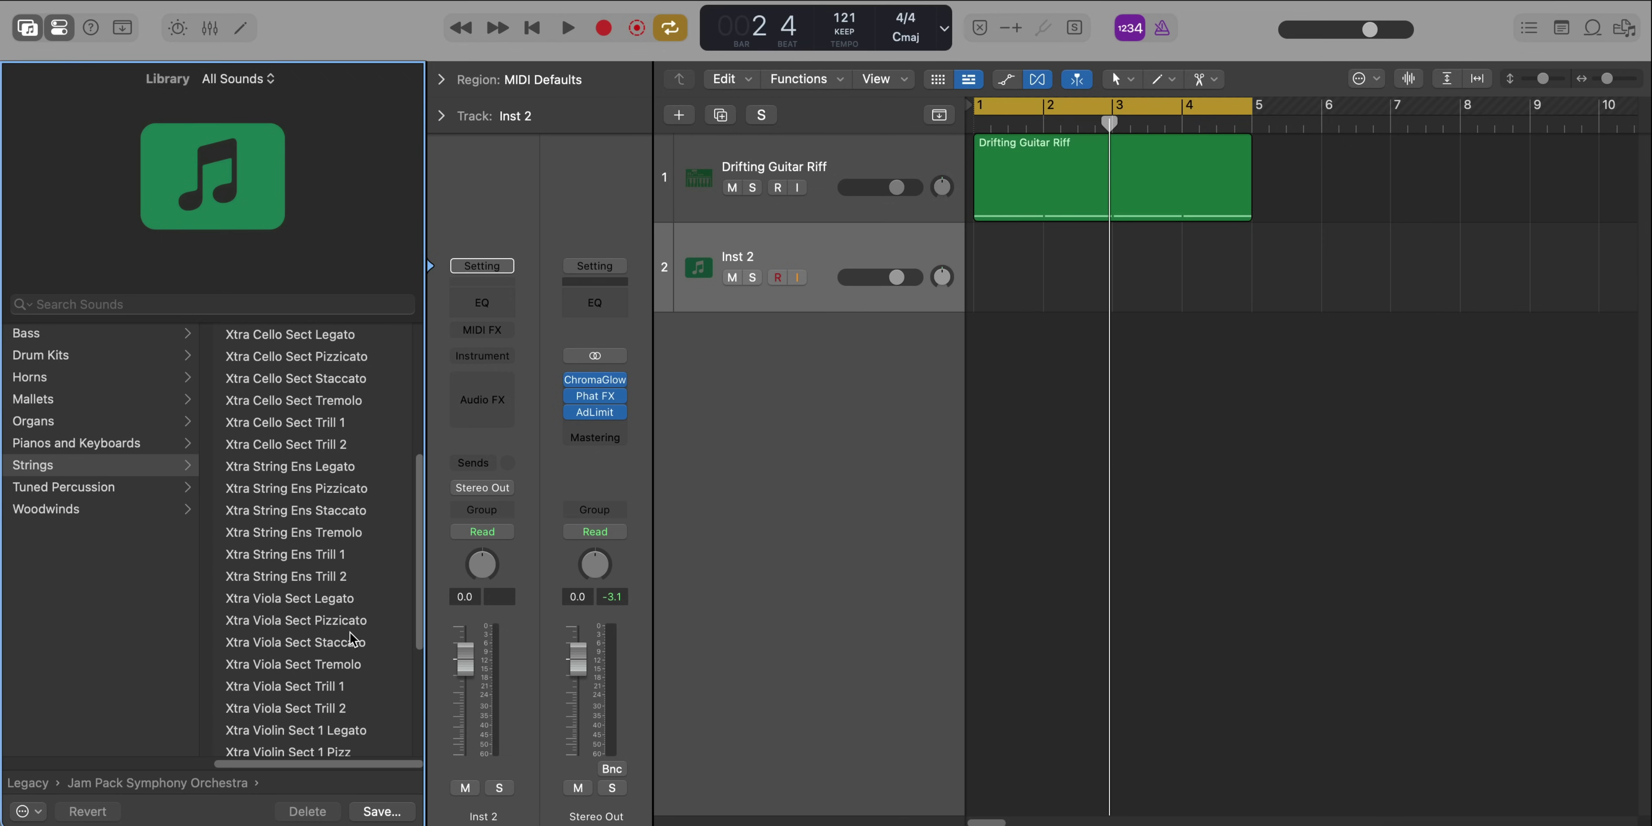
{"action": "left_click", "coordinate": [287, 643]}
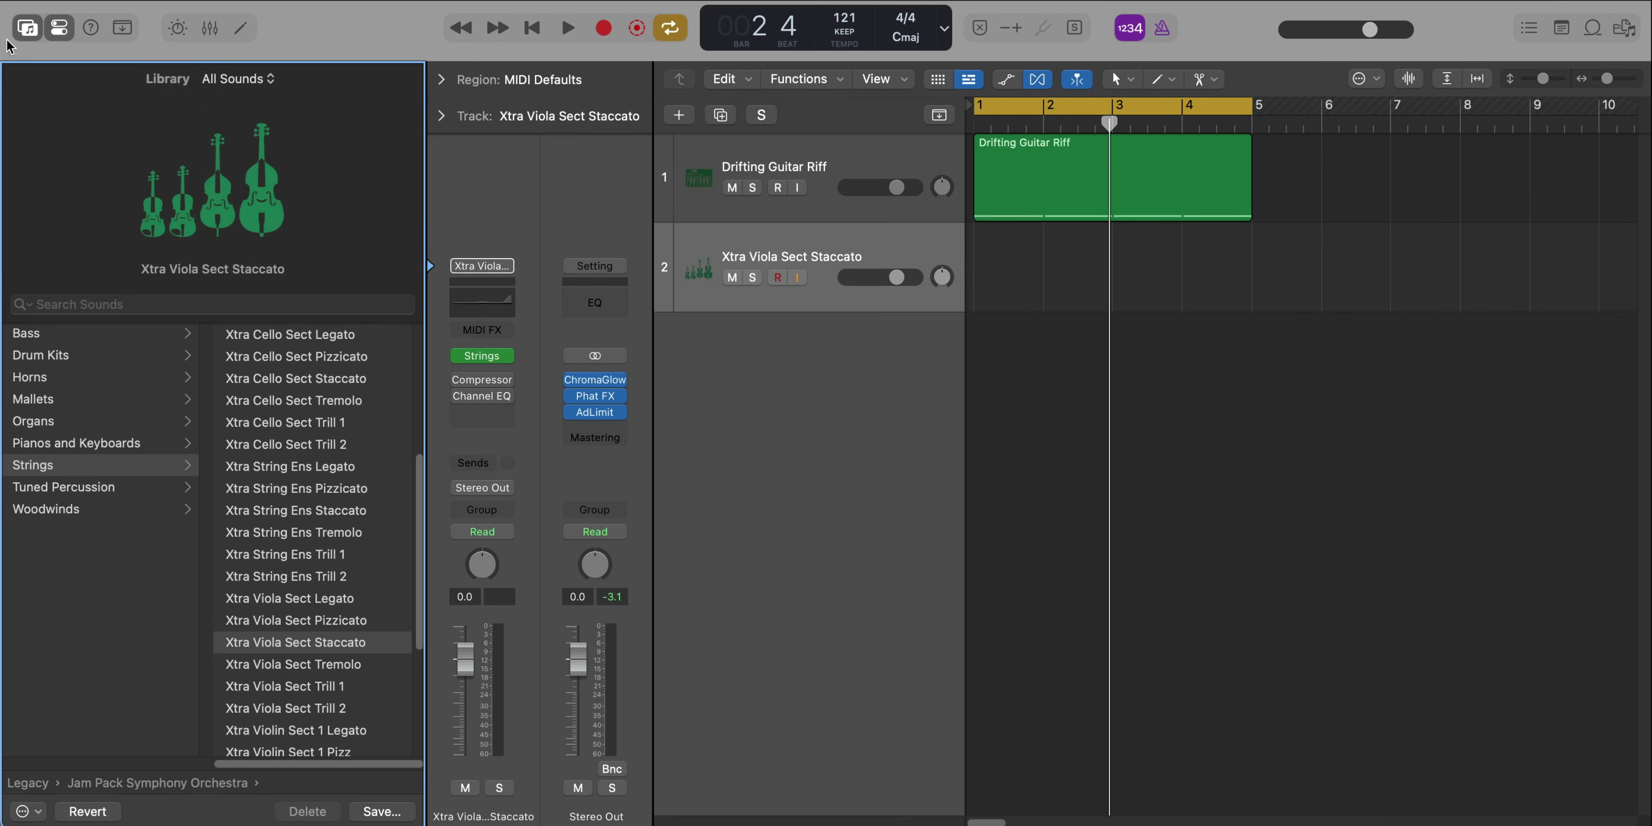
{"action": "key", "text": "y"}
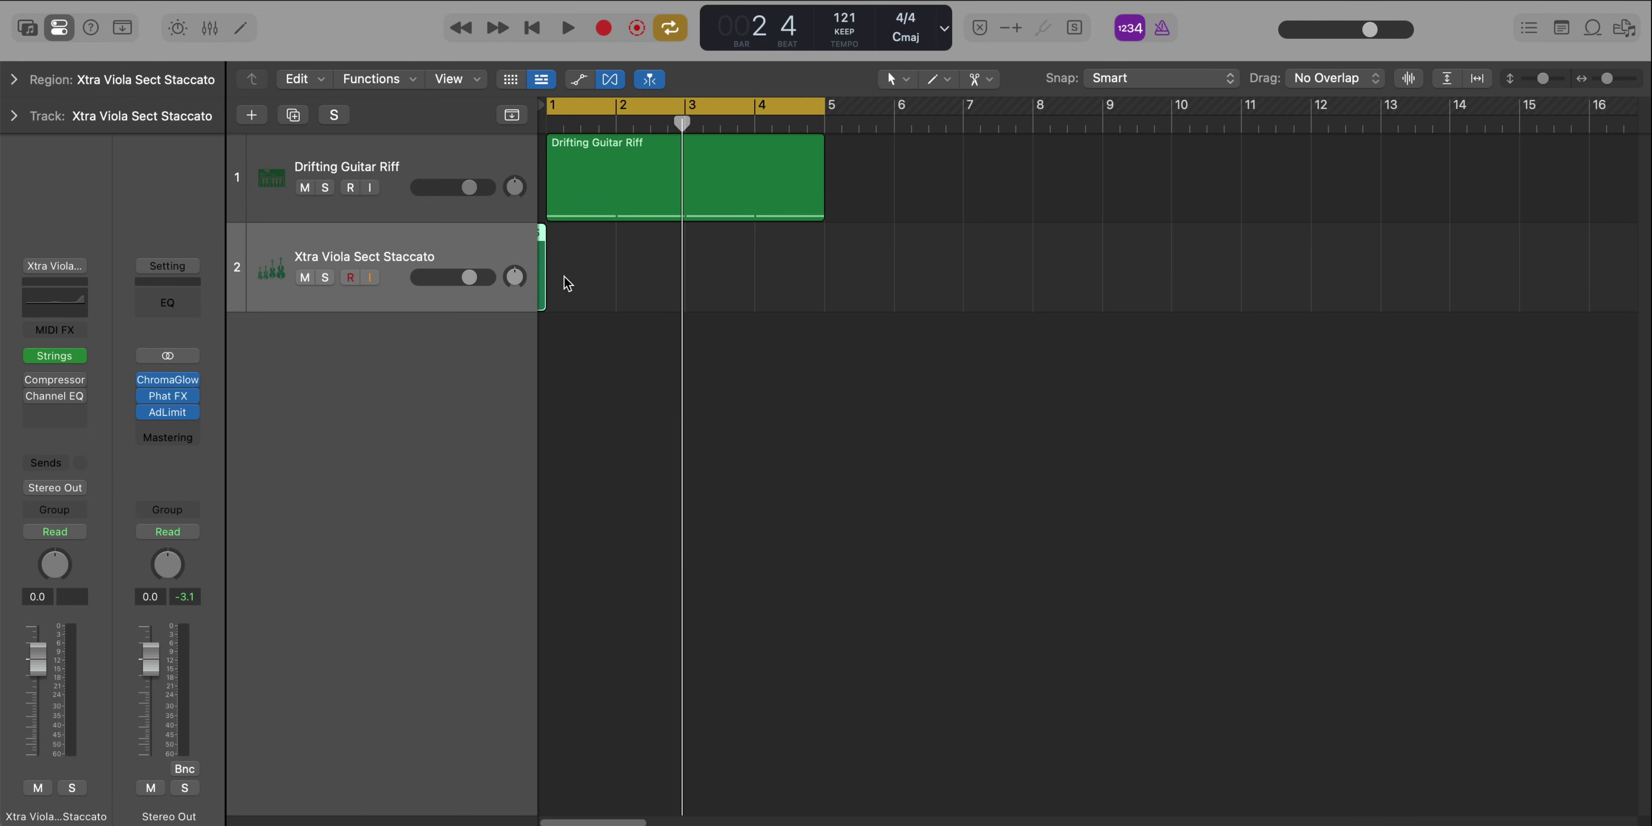
Extend the viola region to four bars and place C3 sixteenth notes on beat 1, its offbeat and beat 2 of bar 1
{"action": "double_click", "coordinate": [568, 283]}
{"action": "left_click_drag", "start_coordinate": [612, 295], "coordinate": [805, 295]}
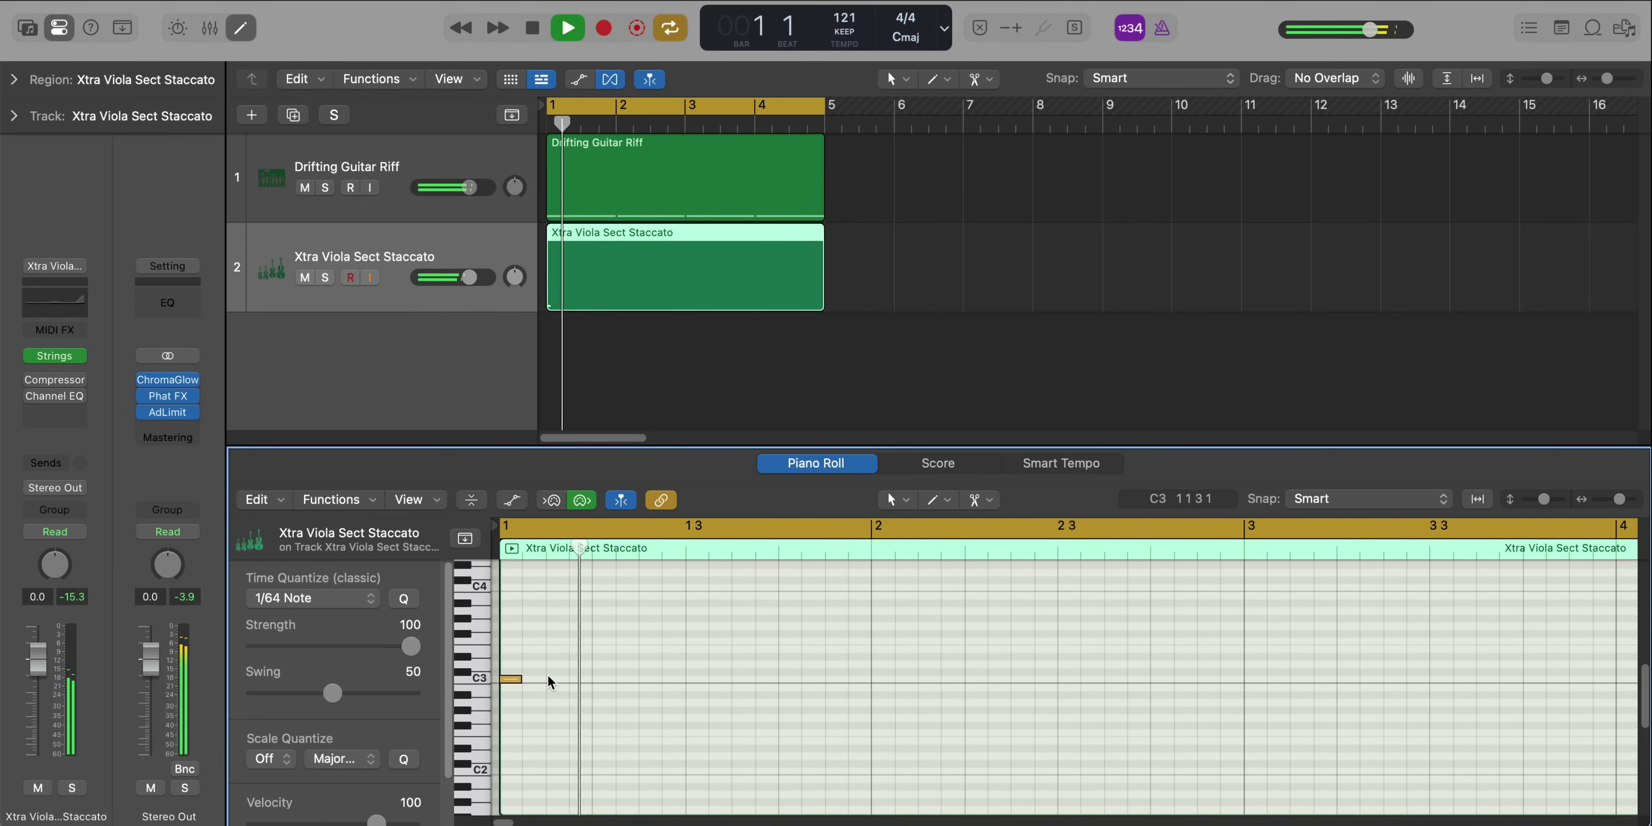
{"action": "left_click", "coordinate": [549, 678], "text": "super"}
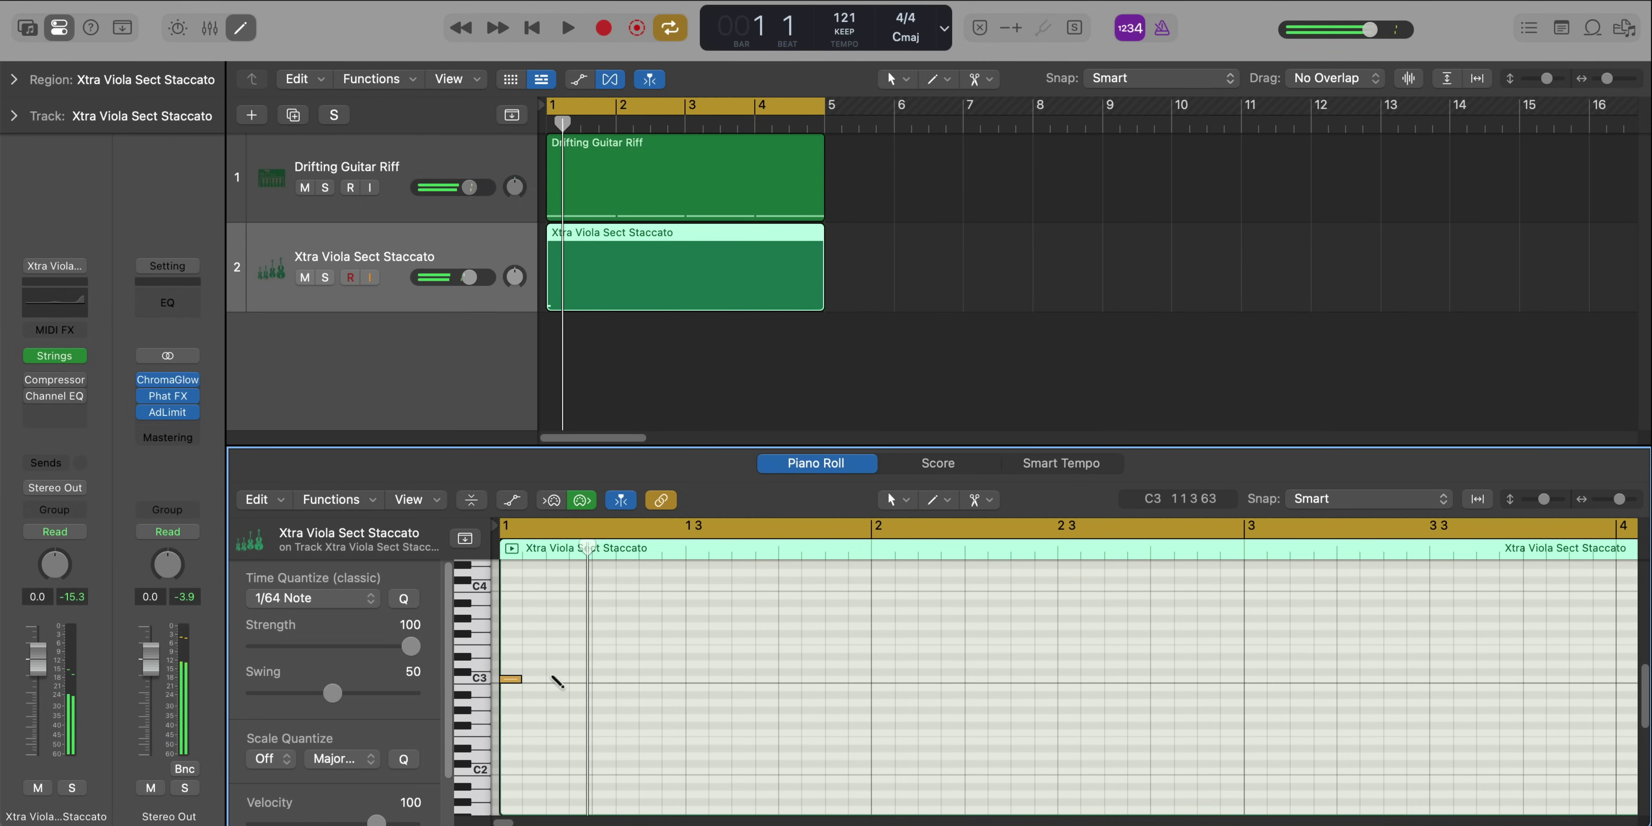
{"action": "left_click", "coordinate": [597, 680], "text": "super"}
{"action": "key", "text": "space"}
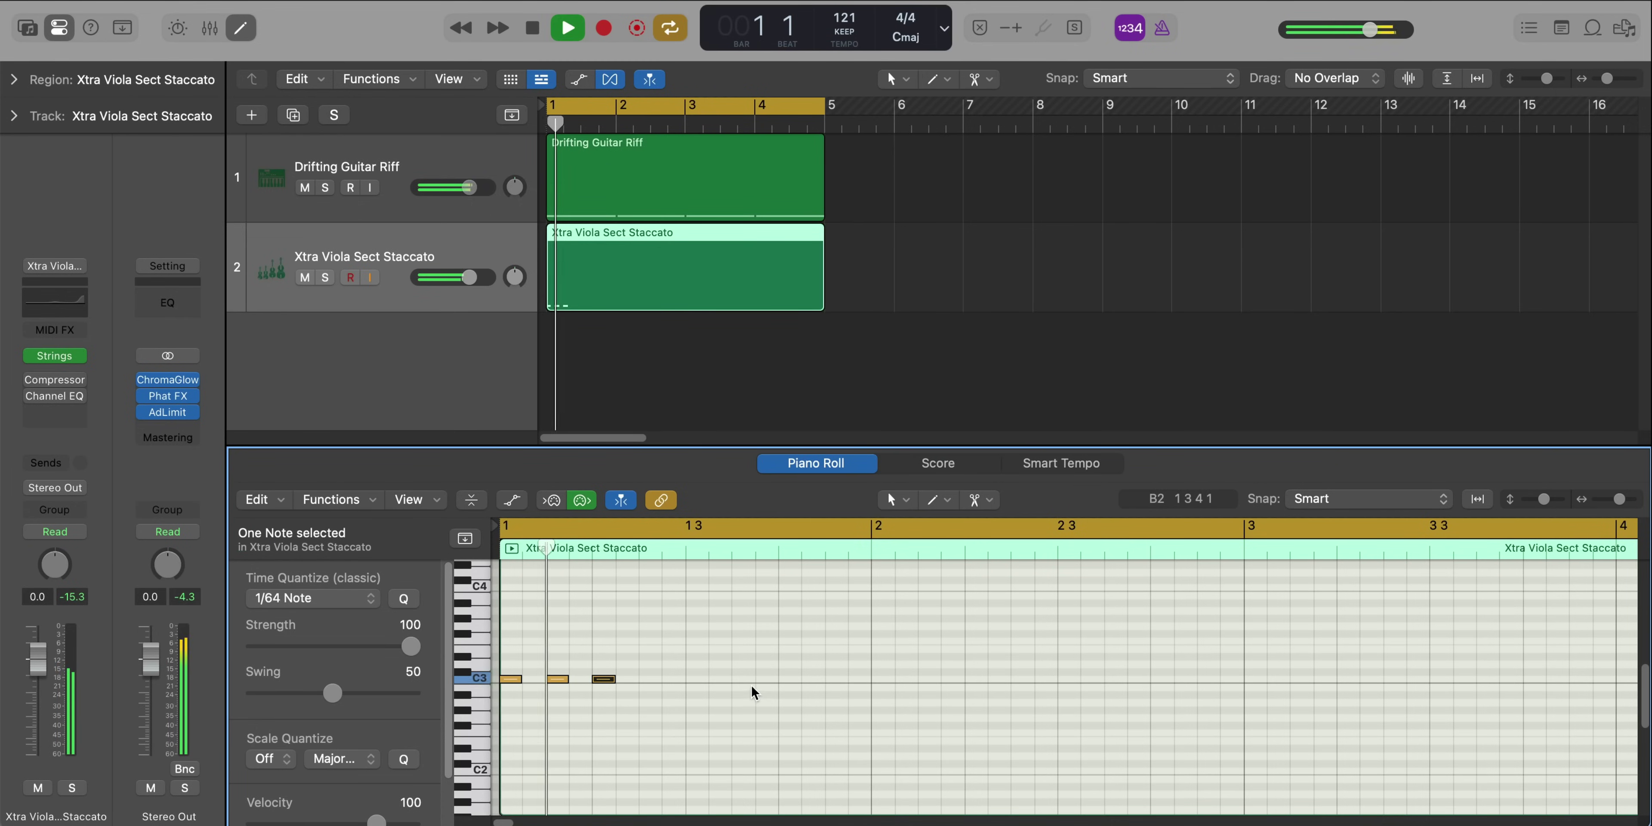
{"action": "key", "text": "space"}
Add four more C3 sixteenth notes an eighth note apart from beat 3 of bar 1, and play the pattern
{"action": "left_click", "coordinate": [693, 680], "text": "super"}
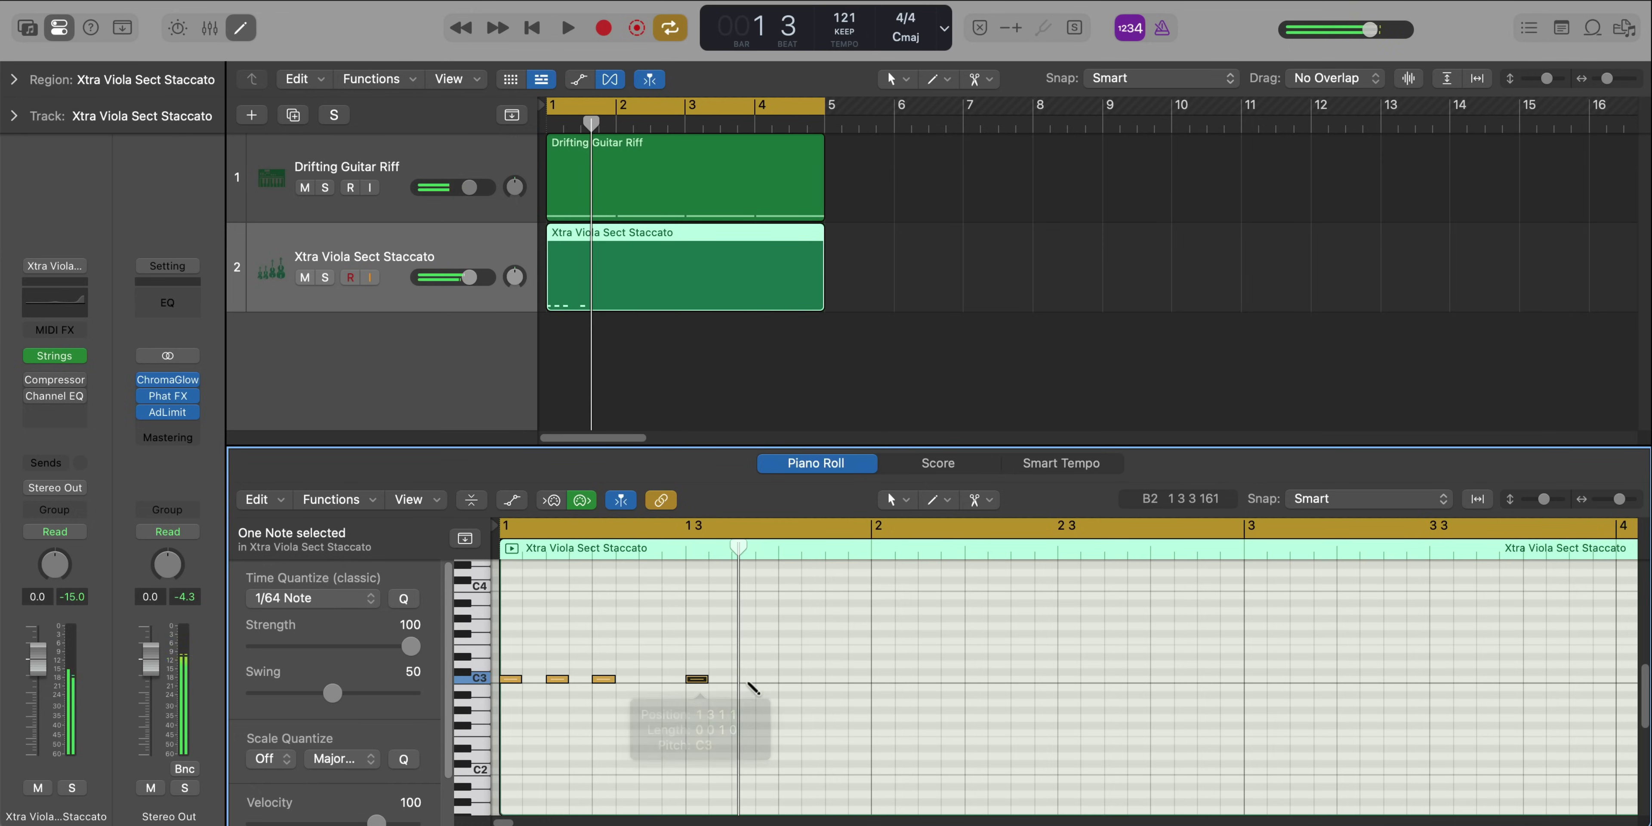
{"action": "left_click", "coordinate": [739, 680], "text": "super"}
{"action": "left_click", "coordinate": [786, 680], "text": "super"}
{"action": "left_click", "coordinate": [831, 680], "text": "super"}
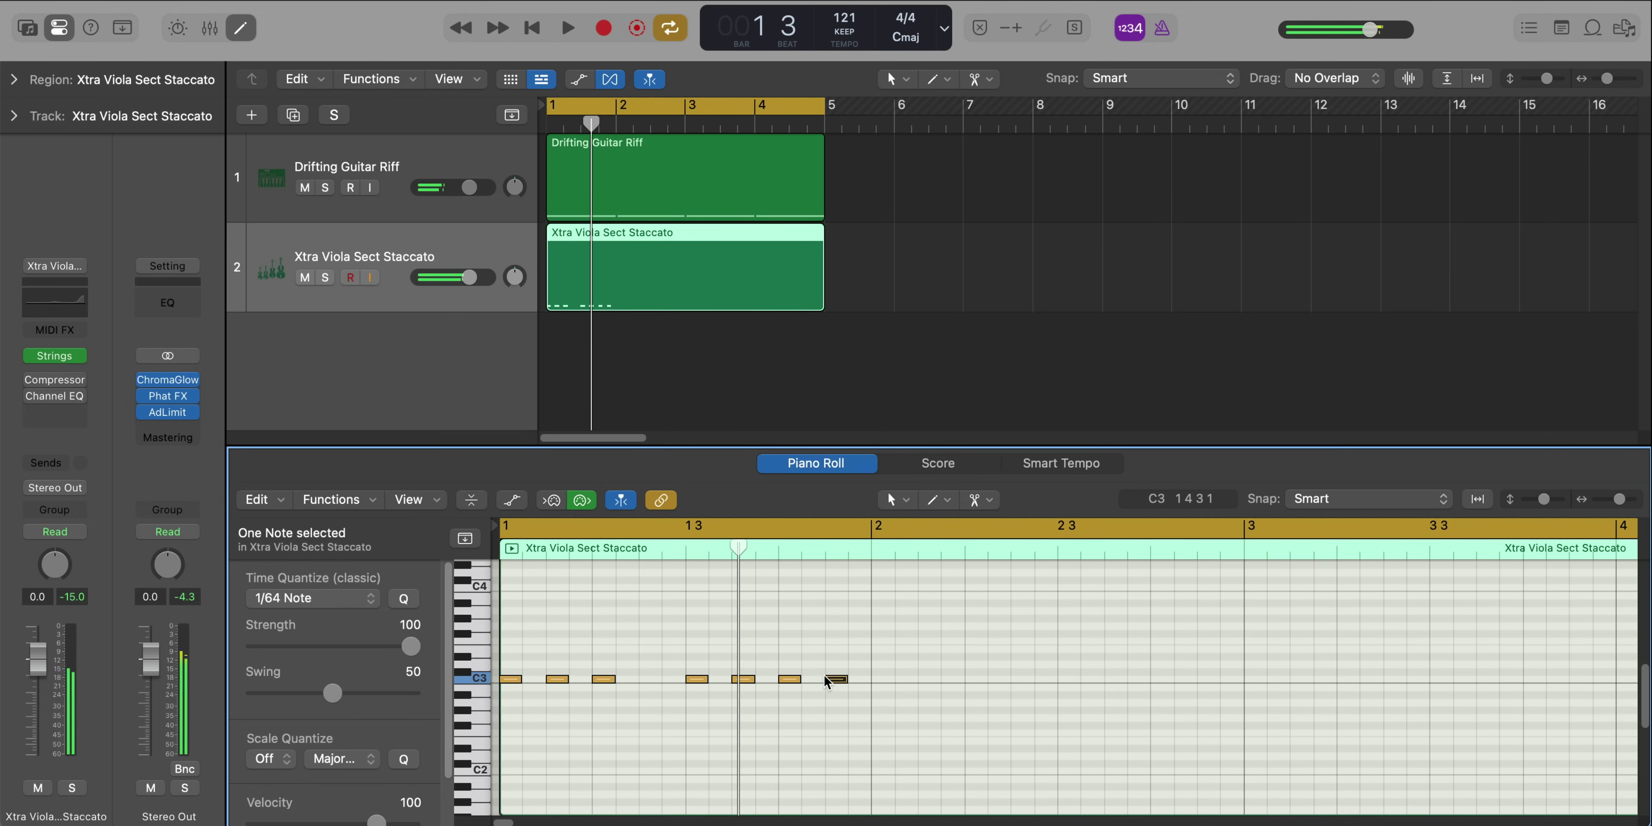
{"action": "key", "text": "space"}
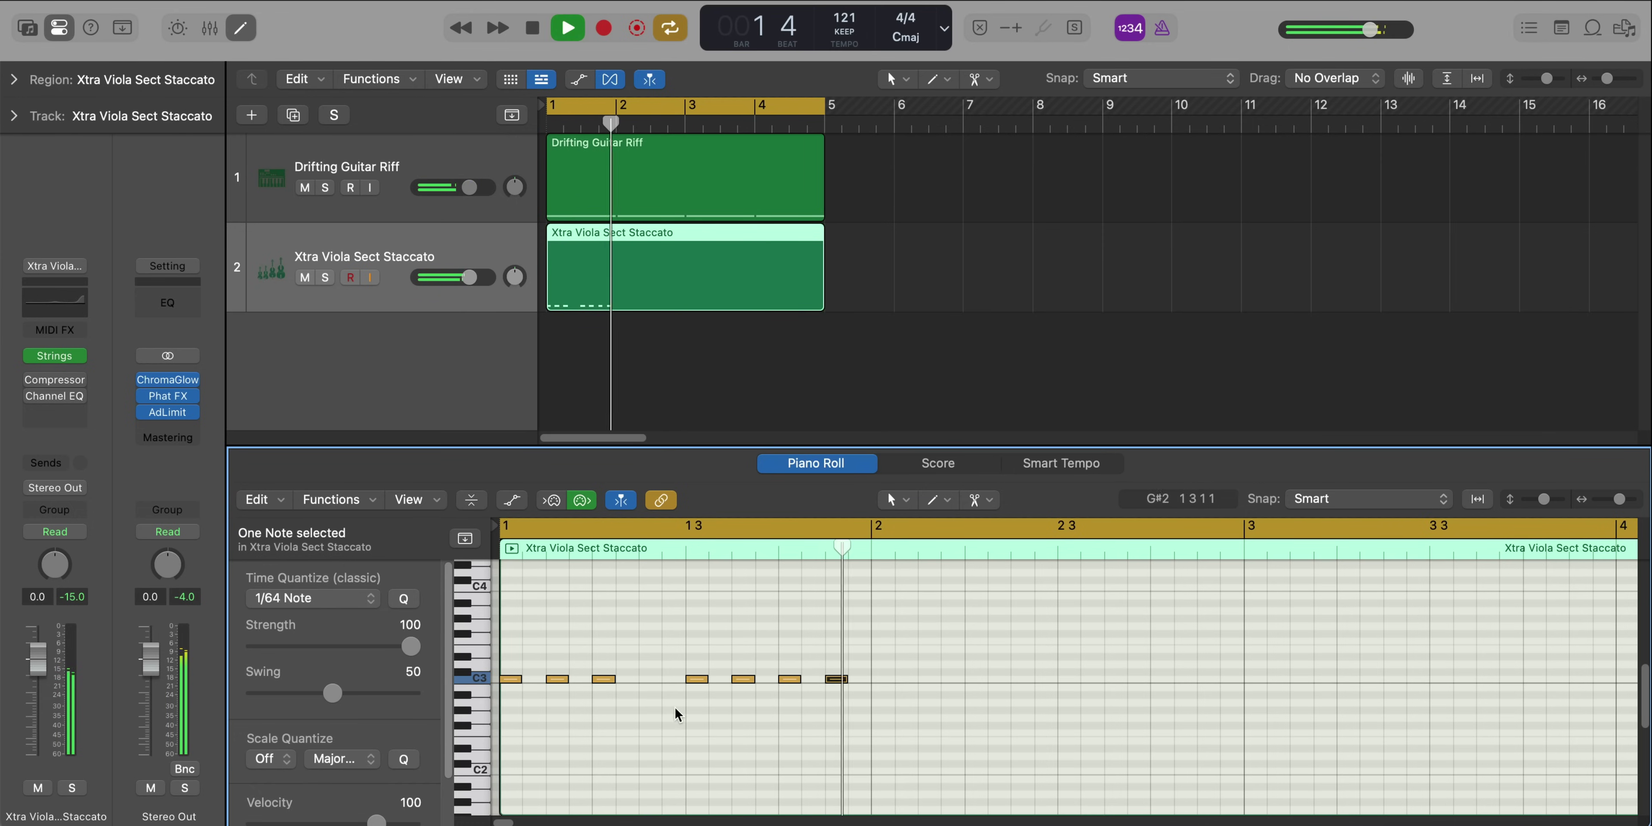
{"action": "key", "text": "space"}
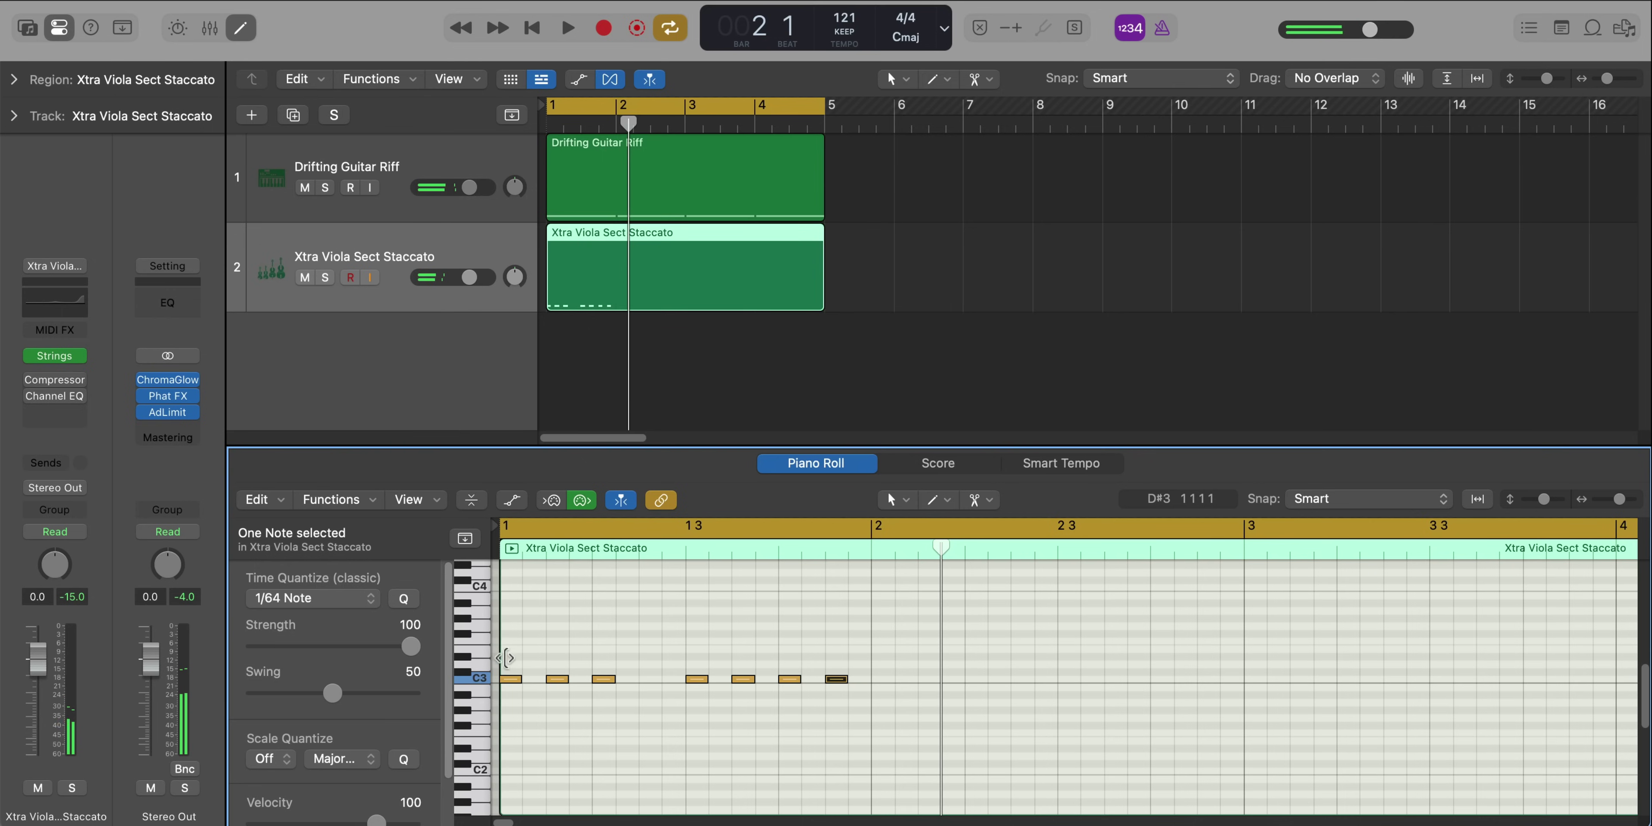
Add a D#3 eighth note on beat 1 and a D3 eighth note on its offbeat in bar 1 of the viola region
{"action": "left_click", "coordinate": [506, 657], "text": "super"}
{"action": "key", "text": "space"}
{"action": "key", "text": "space"}
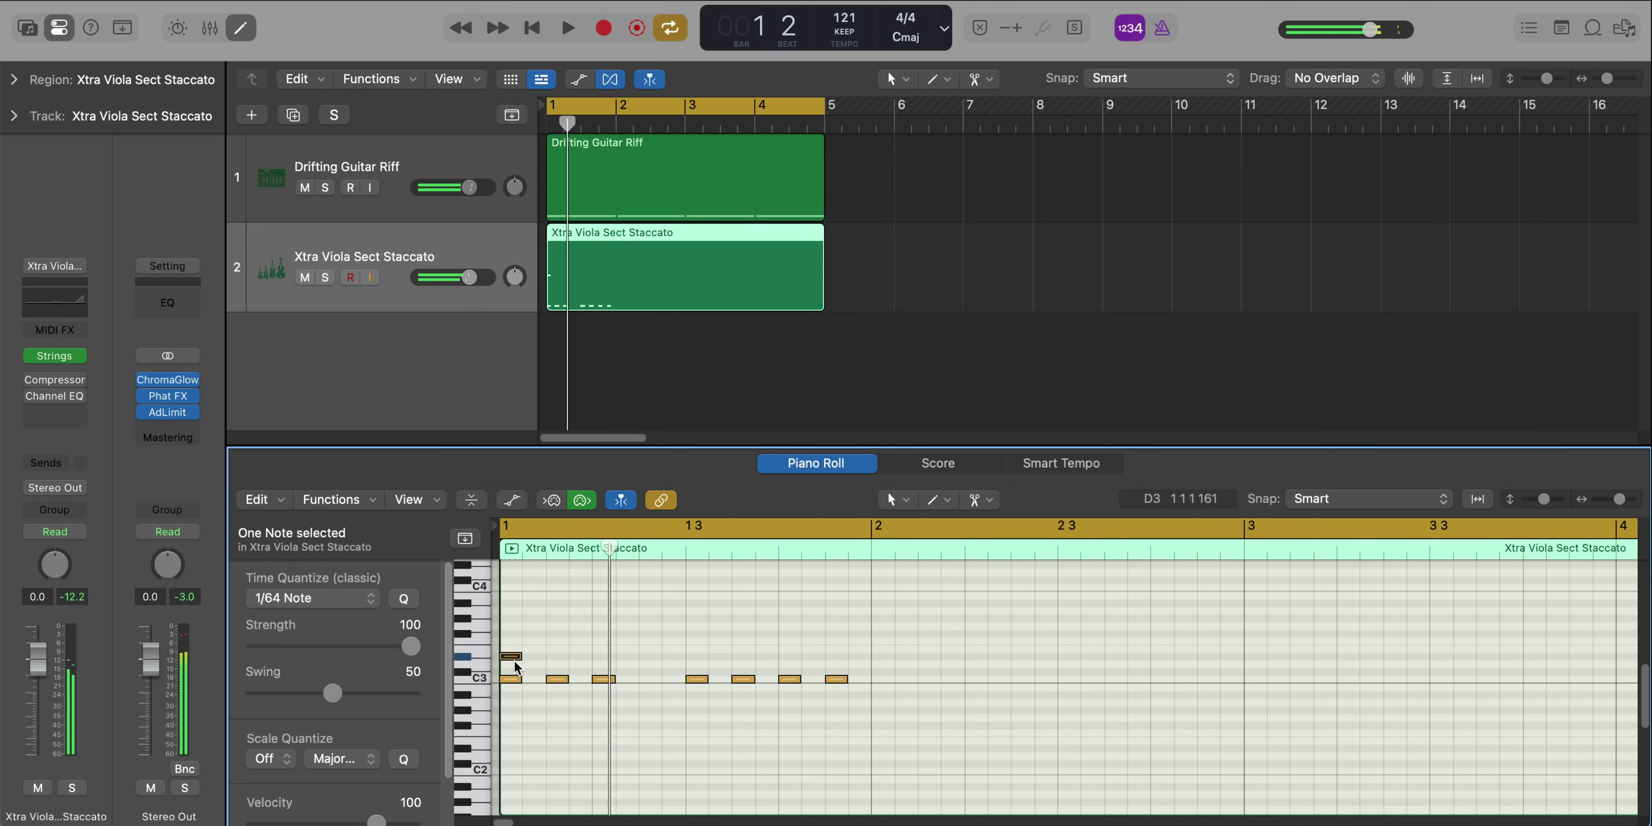
{"action": "left_click_drag", "start_coordinate": [519, 657], "coordinate": [544, 657]}
{"action": "left_click", "coordinate": [550, 665], "text": "super"}
{"action": "key", "text": "space"}
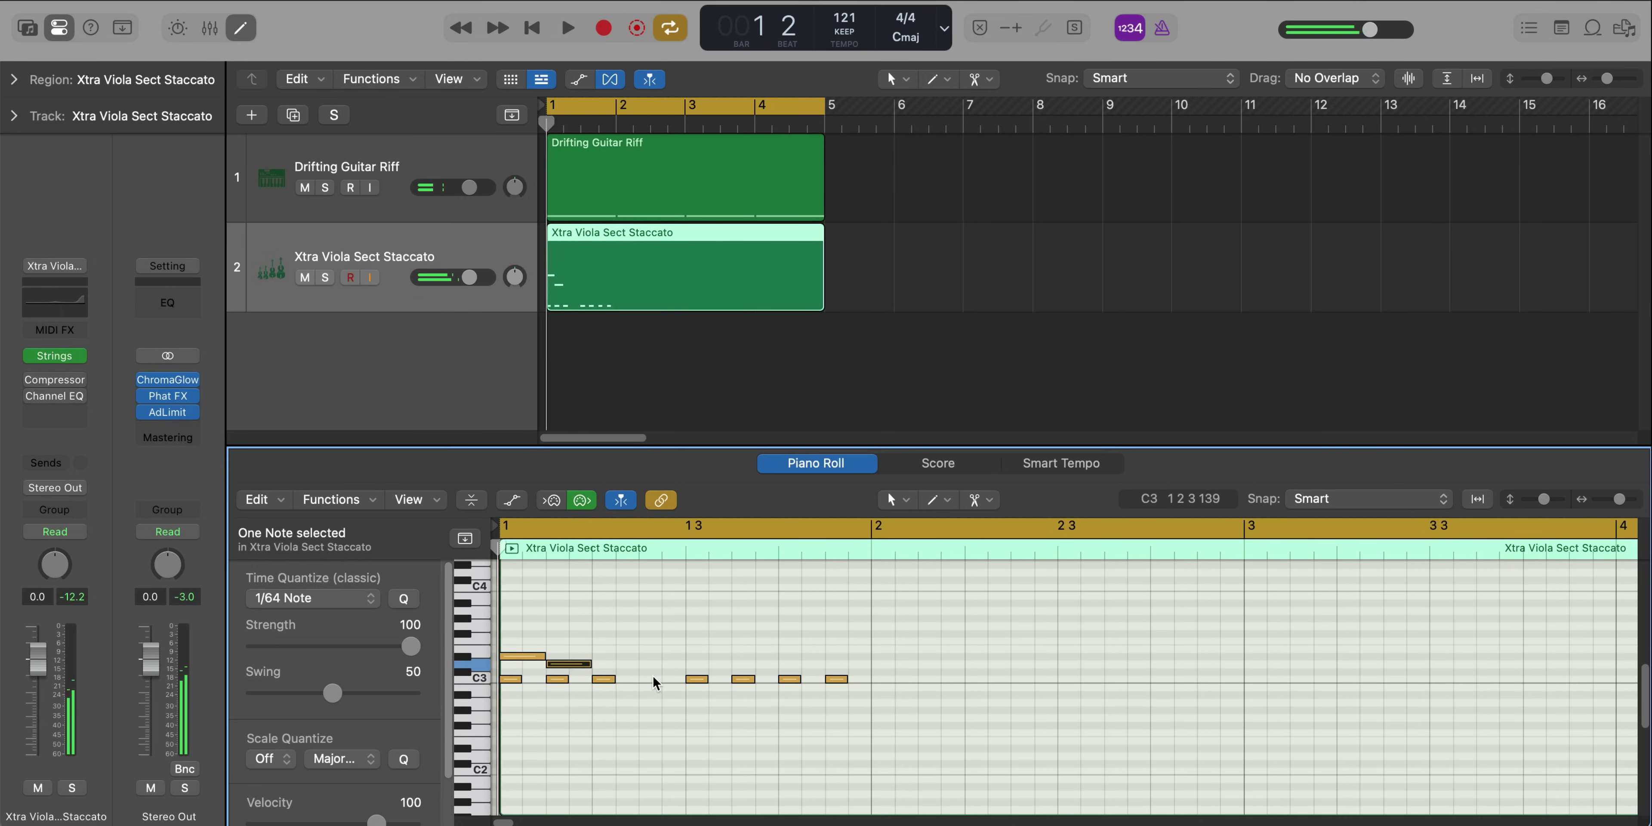
Lengthen the C3 note on beat 2 of bar 1 to an eighth note and play the phrase
{"action": "key", "text": "Return"}
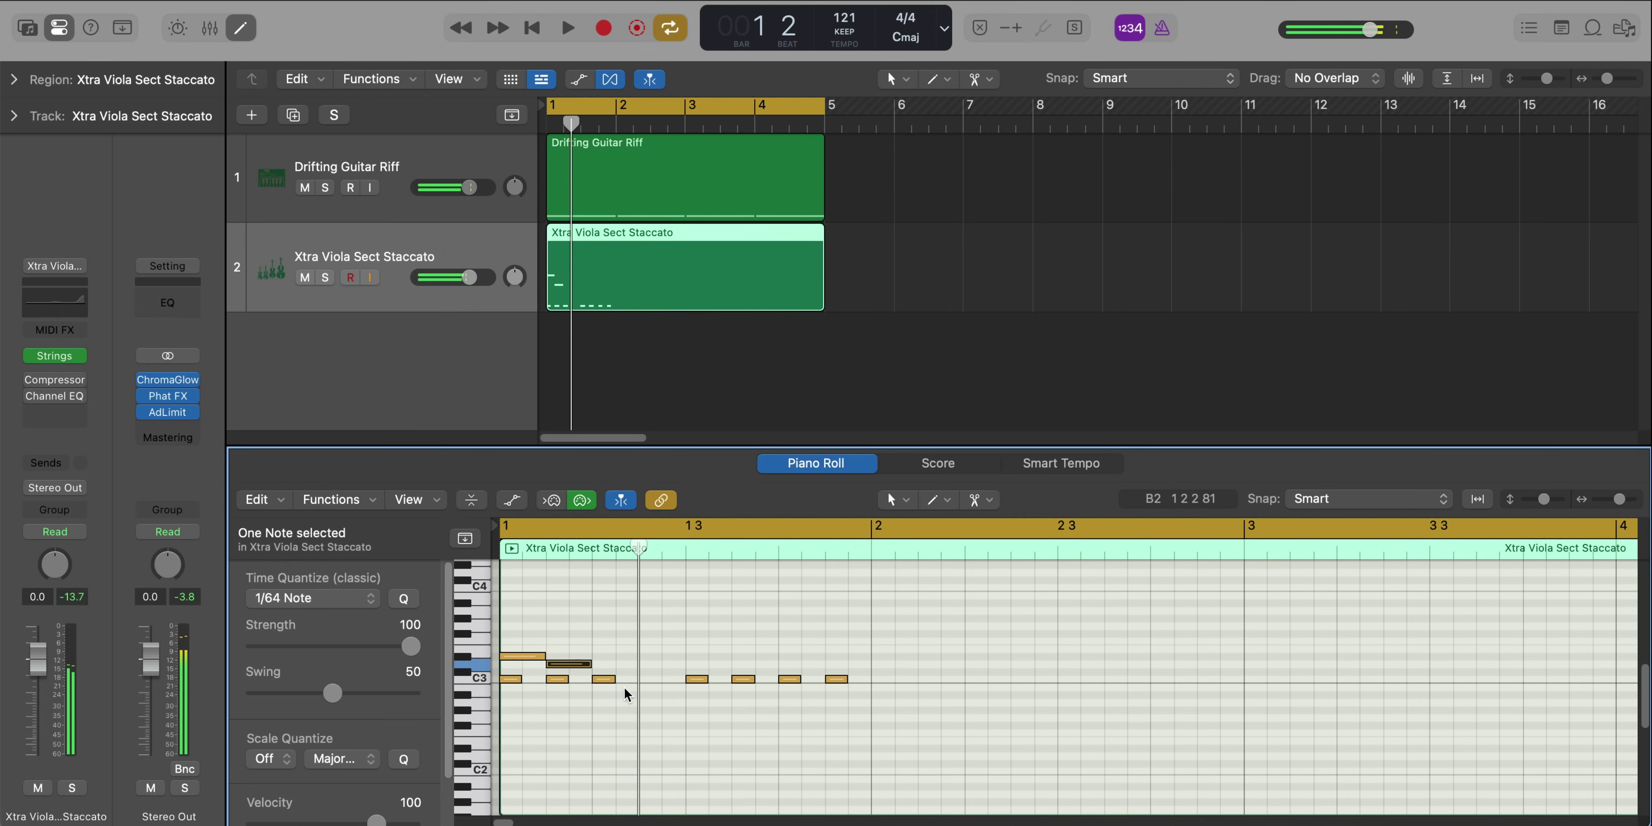
{"action": "key", "text": "space"}
{"action": "left_click_drag", "start_coordinate": [609, 676], "coordinate": [639, 677]}
{"action": "key", "text": "space"}
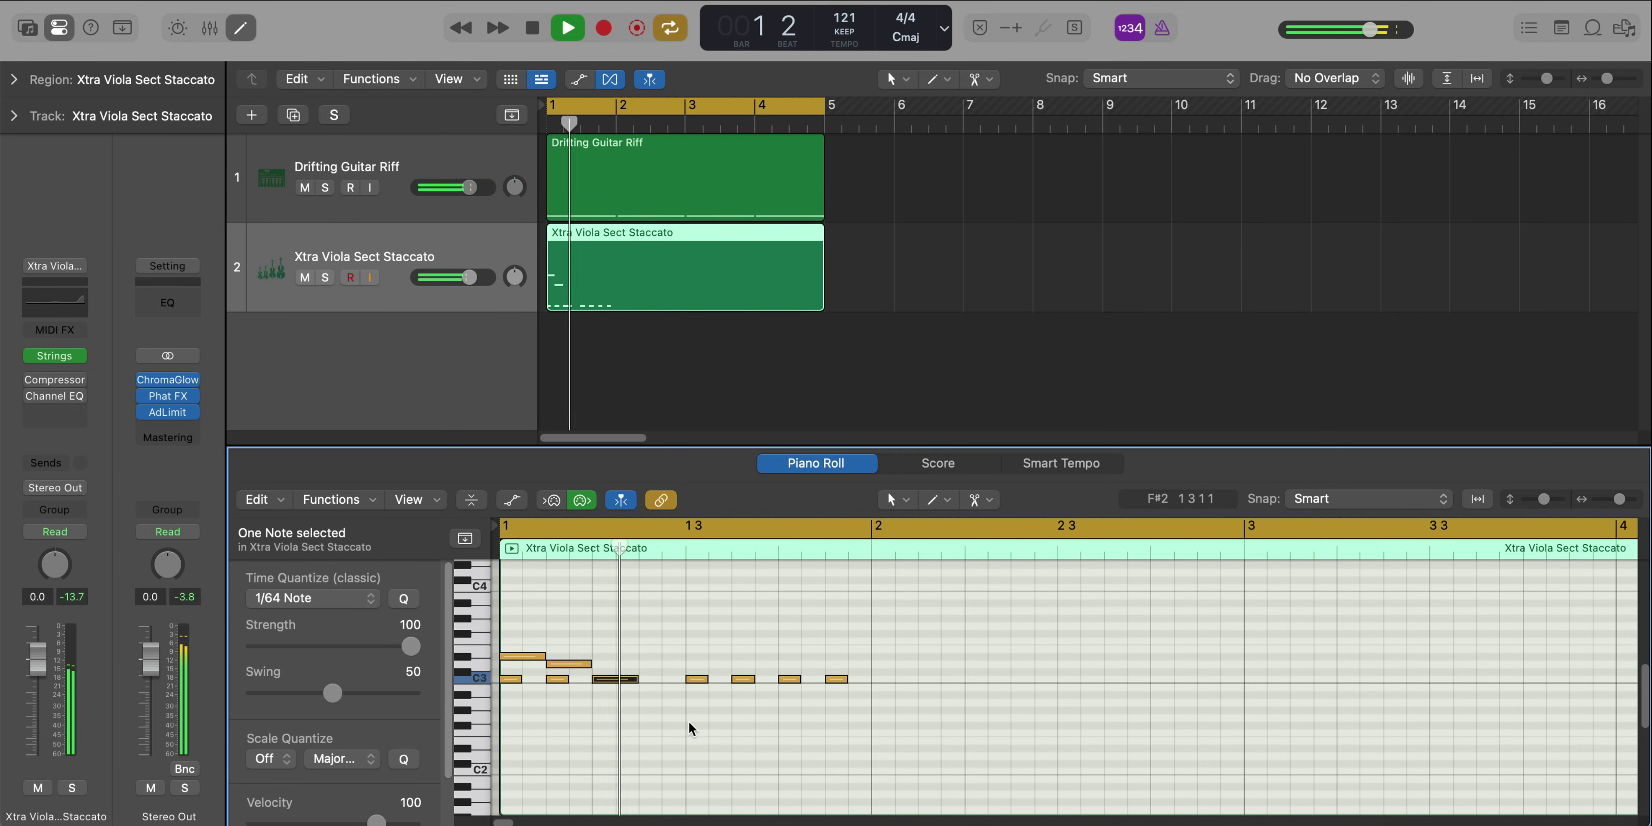
{"action": "key", "text": "space"}
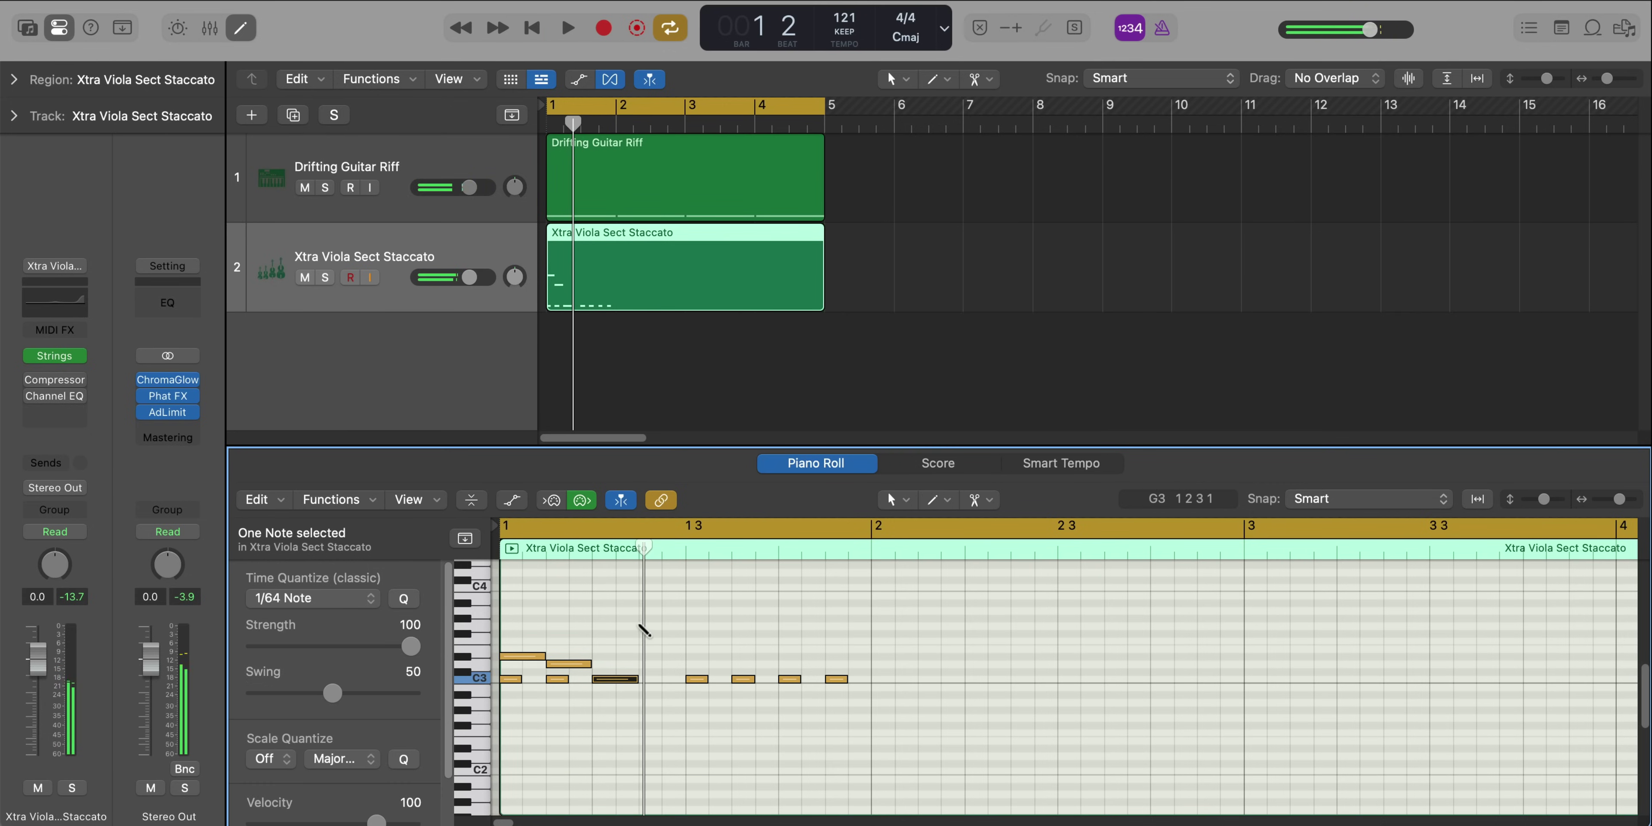
Add a G3 eighth note on the offbeat of beat 2 and a D#3 eighth note on beat 3, checking them during playback
{"action": "left_click", "coordinate": [644, 626], "text": "super"}
{"action": "key", "text": "space"}
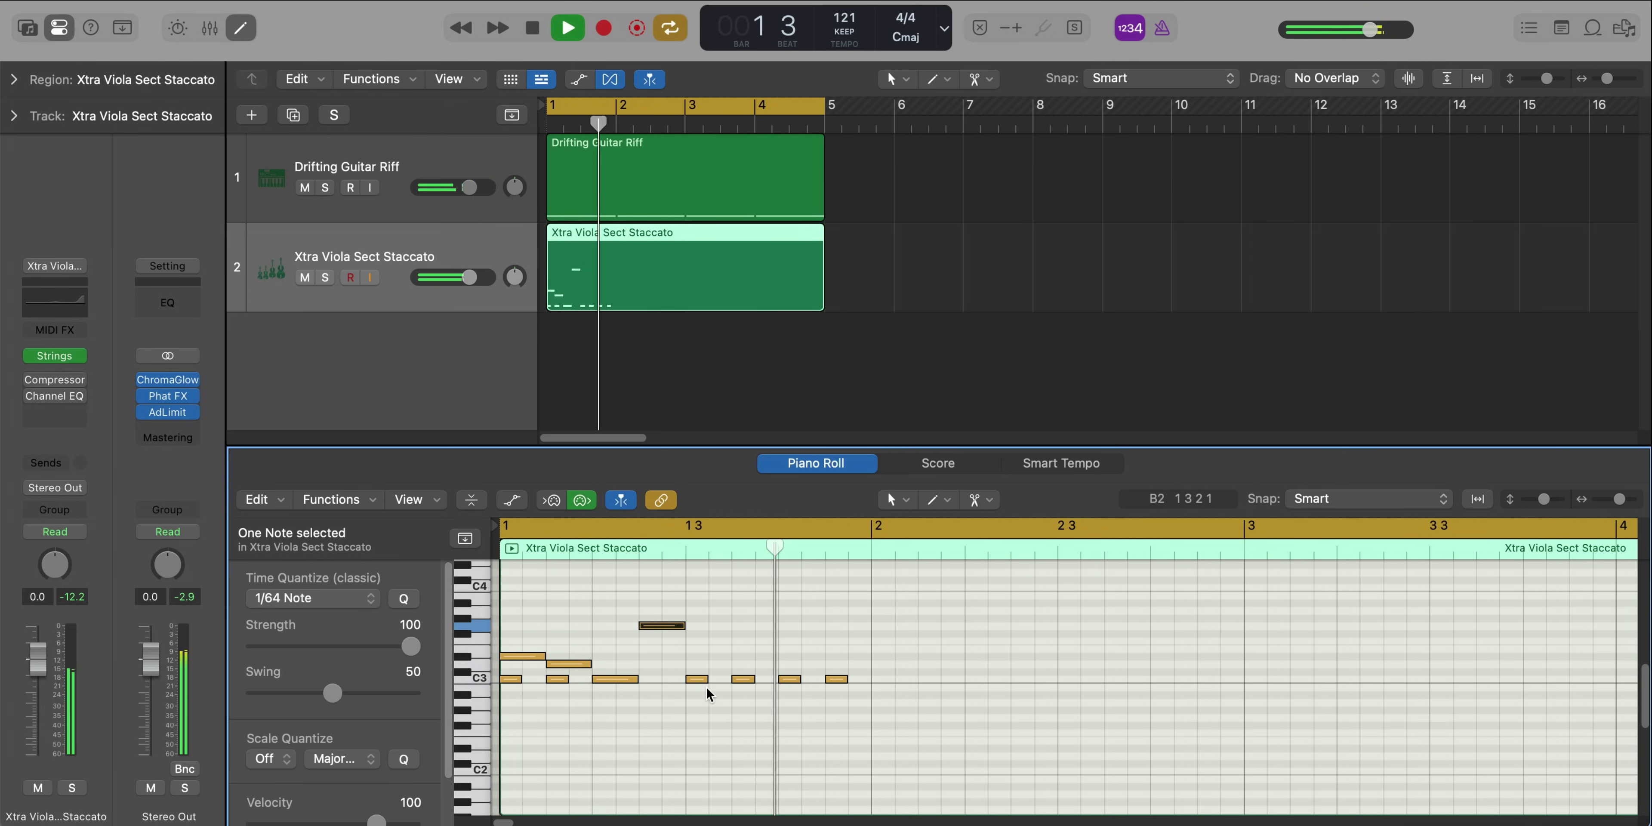
{"action": "key", "text": "space"}
{"action": "left_click", "coordinate": [699, 657], "text": "super"}
{"action": "key", "text": "space"}
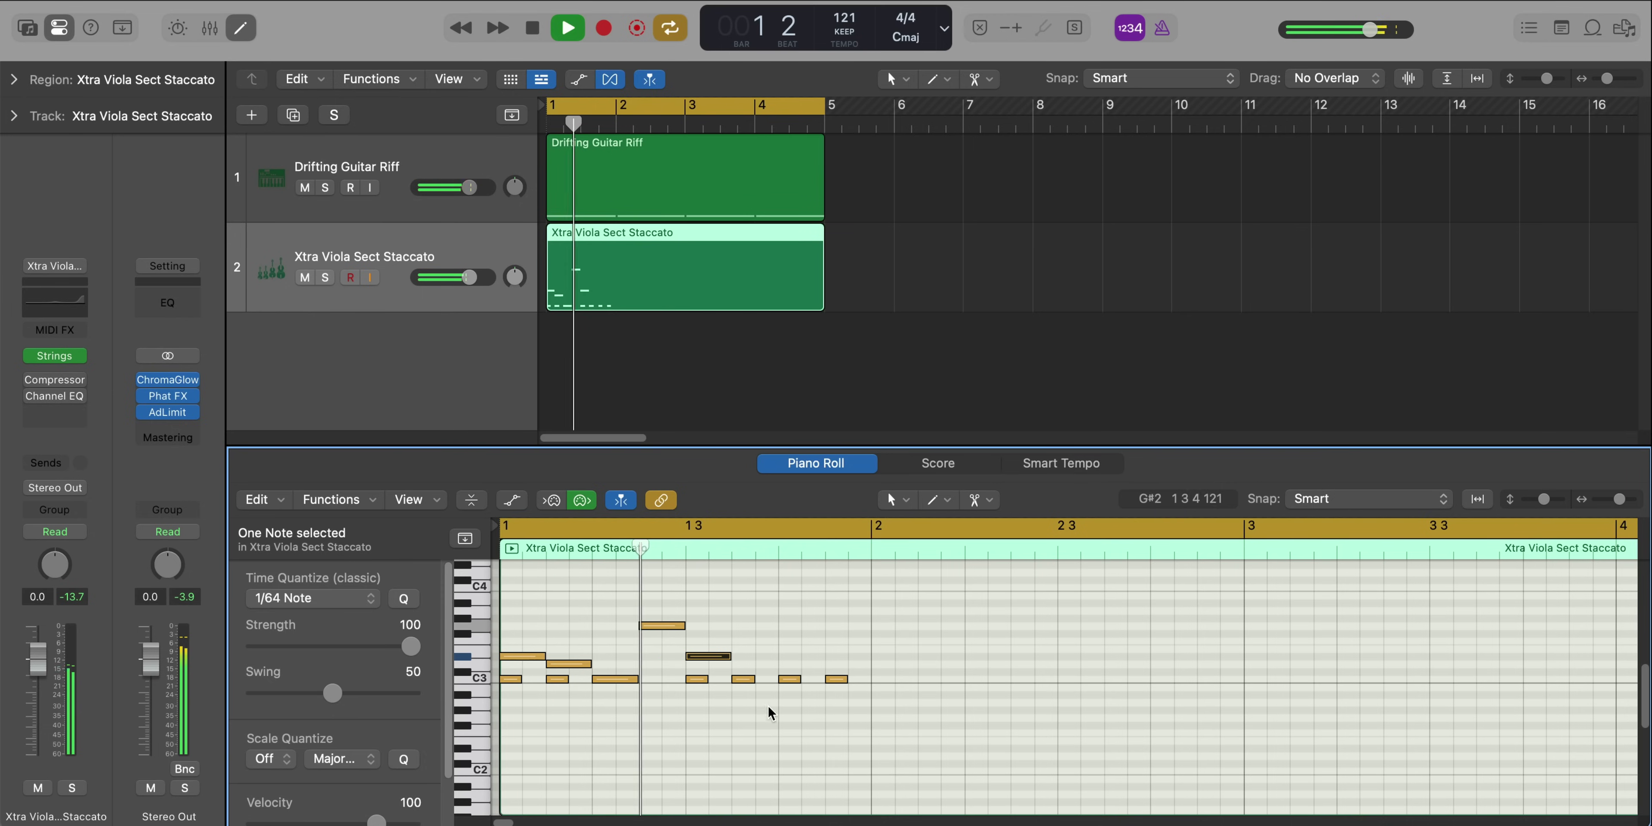
{"action": "key", "text": "space"}
Add a D3 eighth note on the offbeat of beat 3 and a D#3 eighth note on beat 4, and play the bar
{"action": "left_click", "coordinate": [738, 664], "text": "super"}
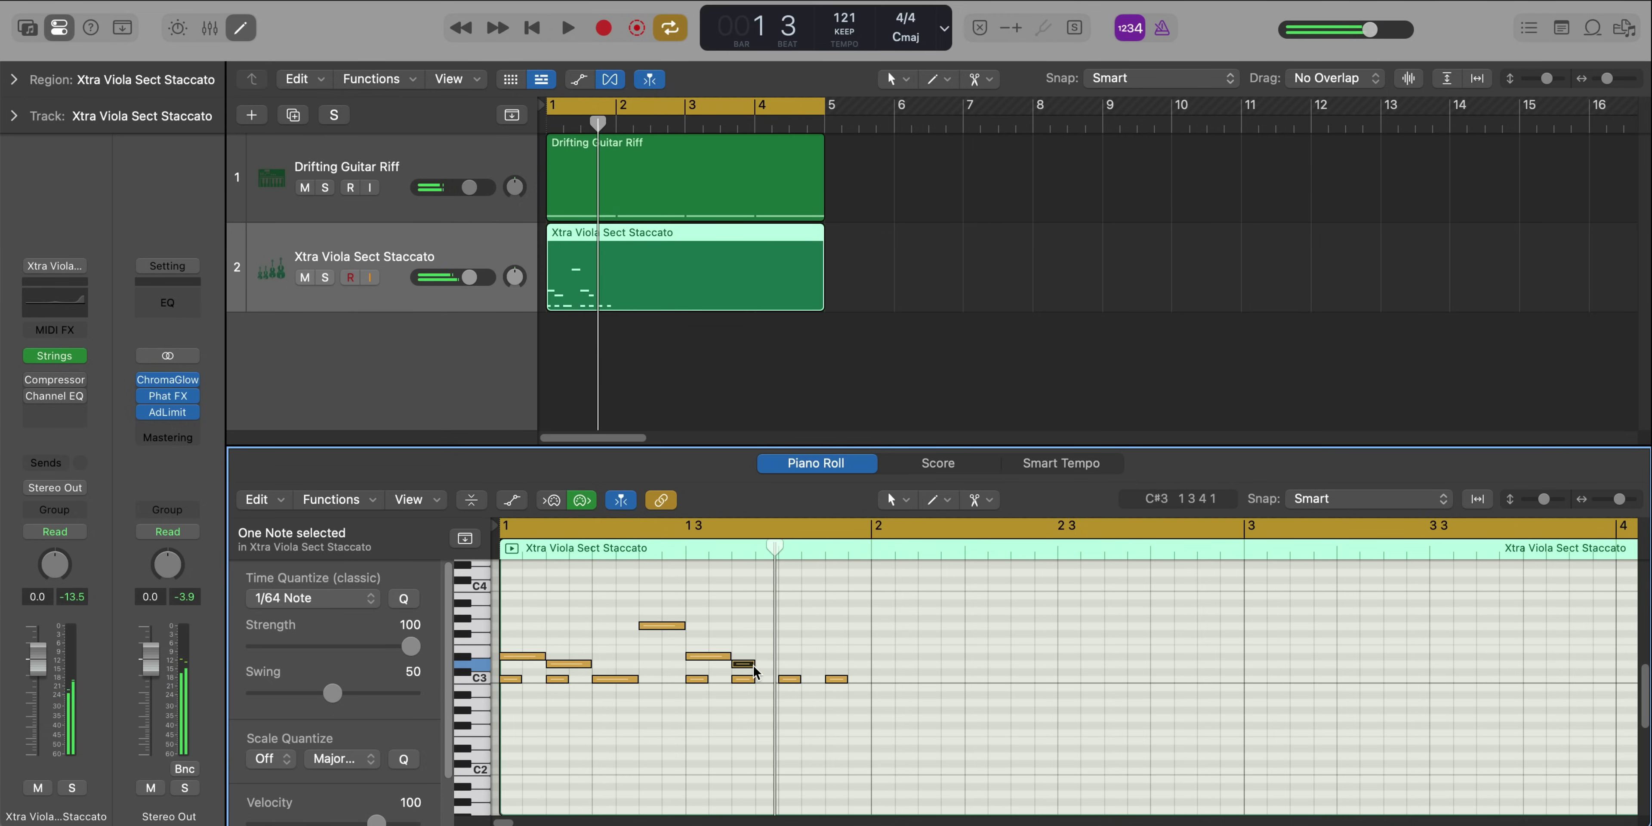
{"action": "left_click_drag", "start_coordinate": [755, 663], "coordinate": [775, 664]}
{"action": "left_click", "coordinate": [784, 656], "text": "super"}
{"action": "key", "text": "space"}
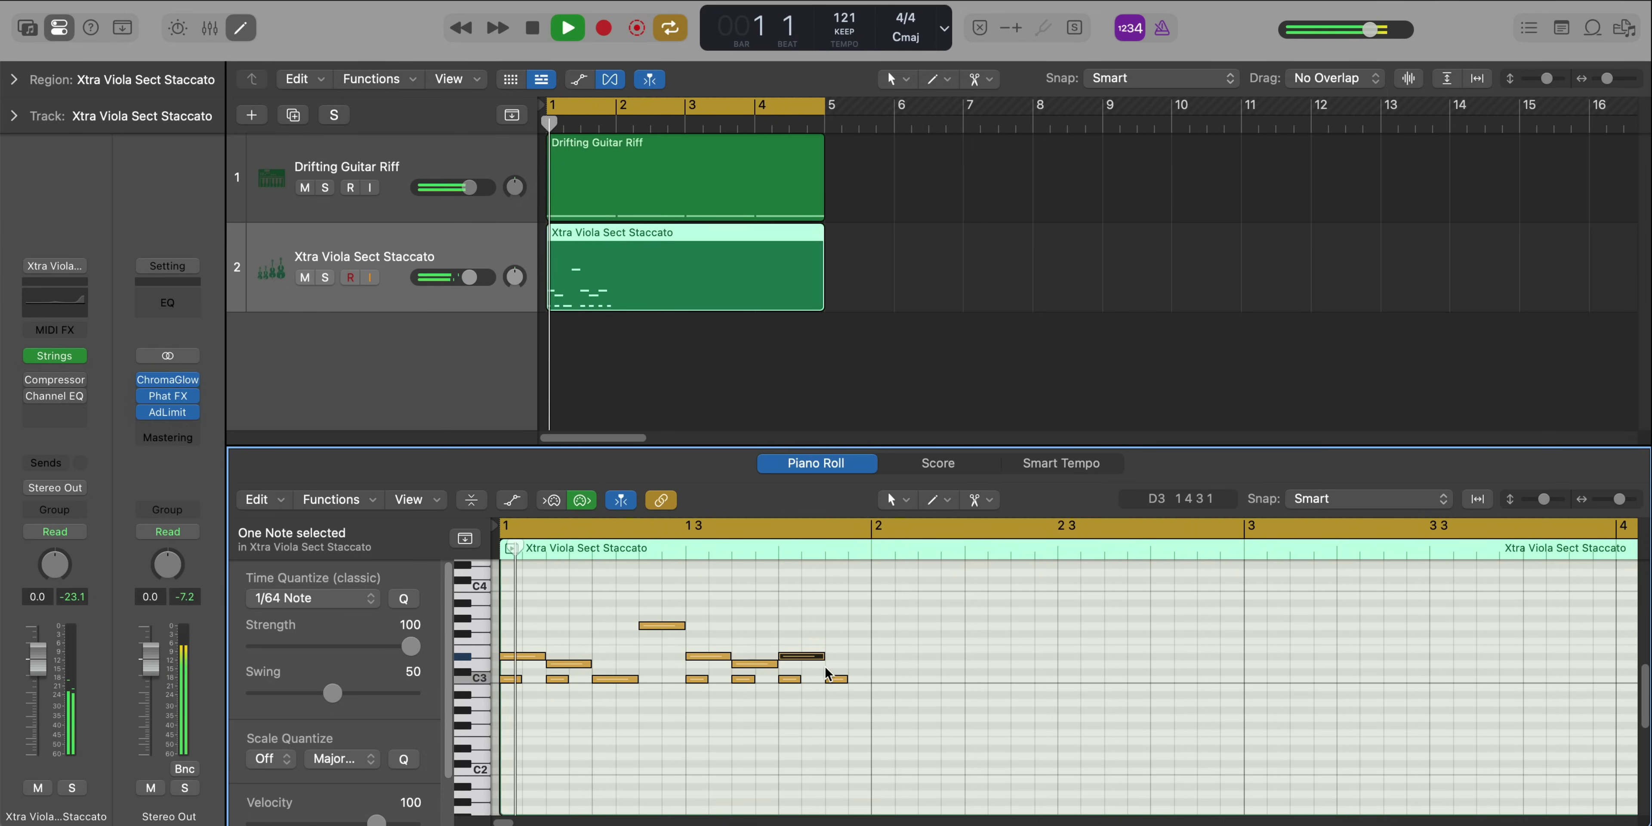
{"action": "key", "text": "space"}
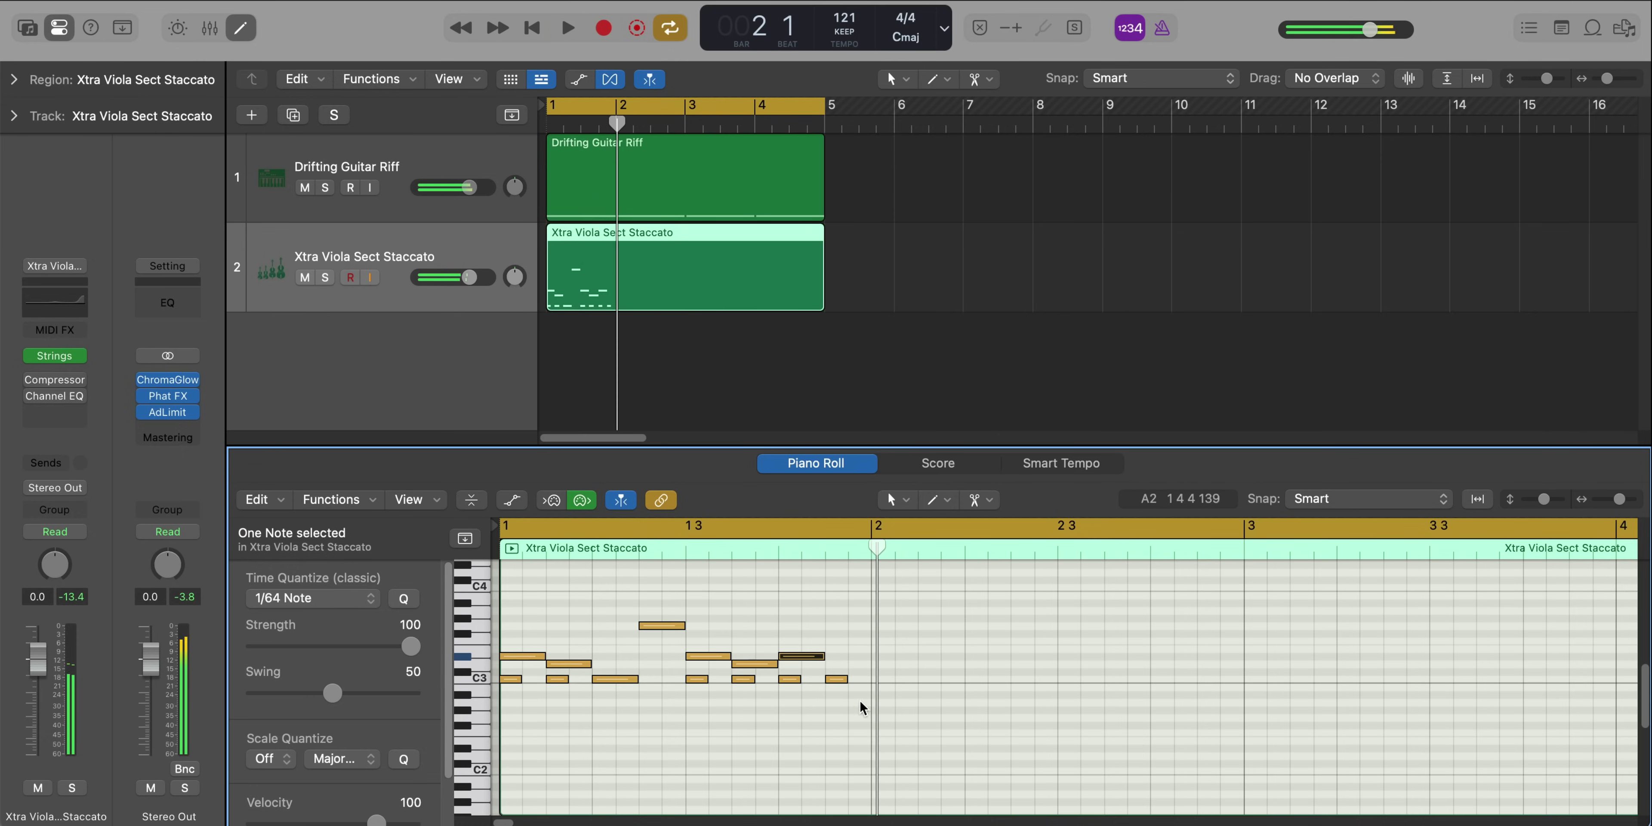
Place two consecutive D3 sixteenth notes on the offbeat of beat 4 to close bar 1, and play the pattern
{"action": "left_click", "coordinate": [833, 664], "text": "super"}
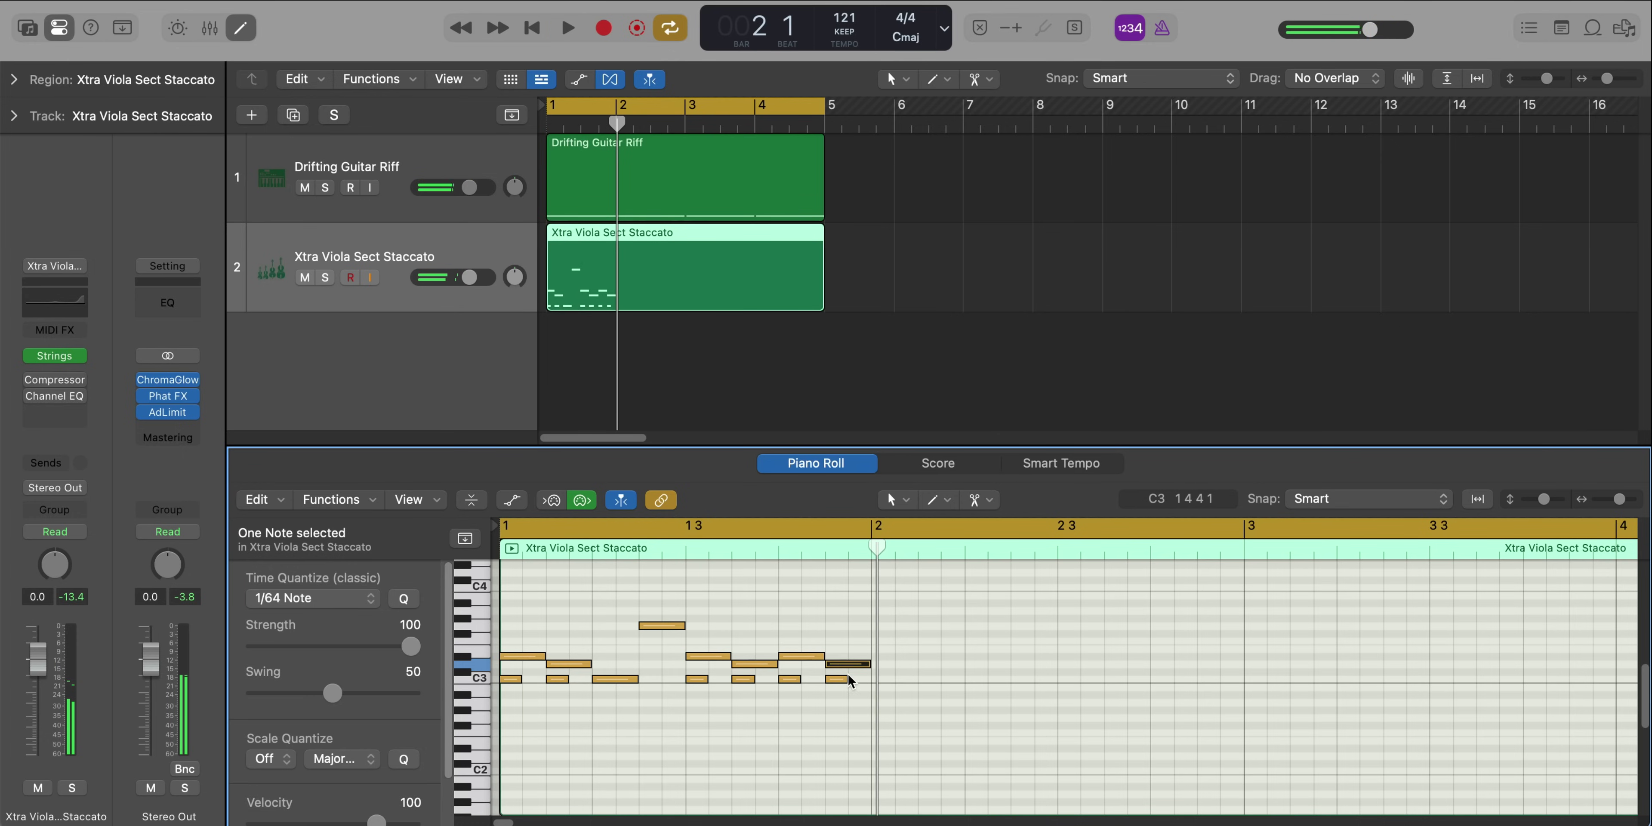
{"action": "left_click_drag", "start_coordinate": [853, 669], "coordinate": [831, 669]}
{"action": "left_click", "coordinate": [857, 664], "text": "super"}
{"action": "key", "text": "space"}
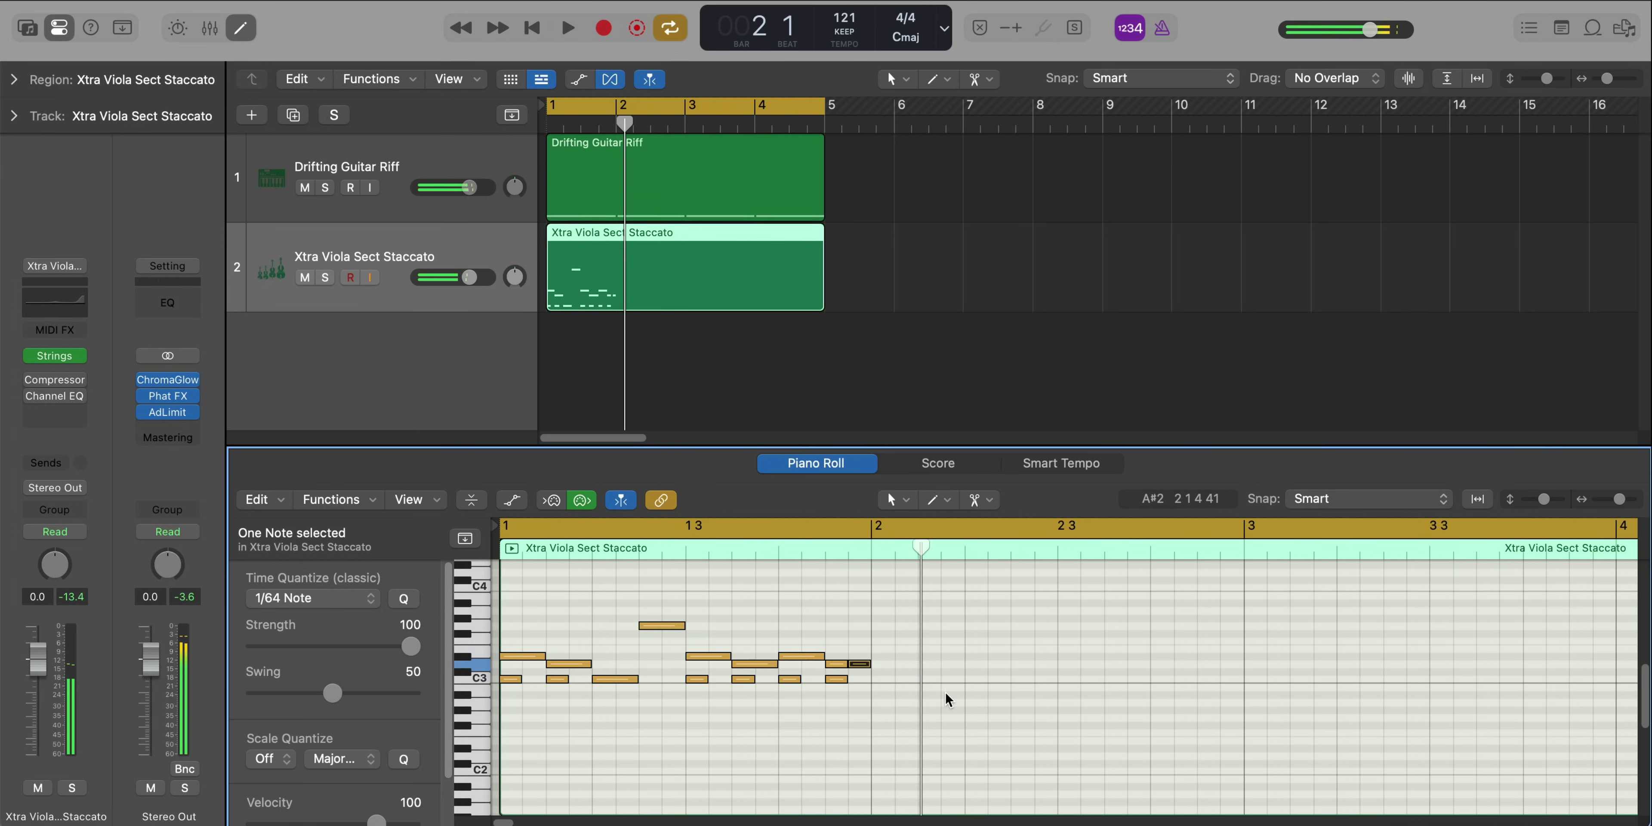
{"action": "key", "text": "space"}
Select all the viola notes in bar 1 and repeat them three times to fill the four-bar region
{"action": "left_click", "coordinate": [948, 695], "text": "ctrl+alt"}
{"action": "left_click_drag", "start_coordinate": [913, 726], "coordinate": [479, 615]}
{"action": "key", "text": "super+r"}
{"action": "key", "text": "super+r"}
{"action": "key", "text": "super+r"}
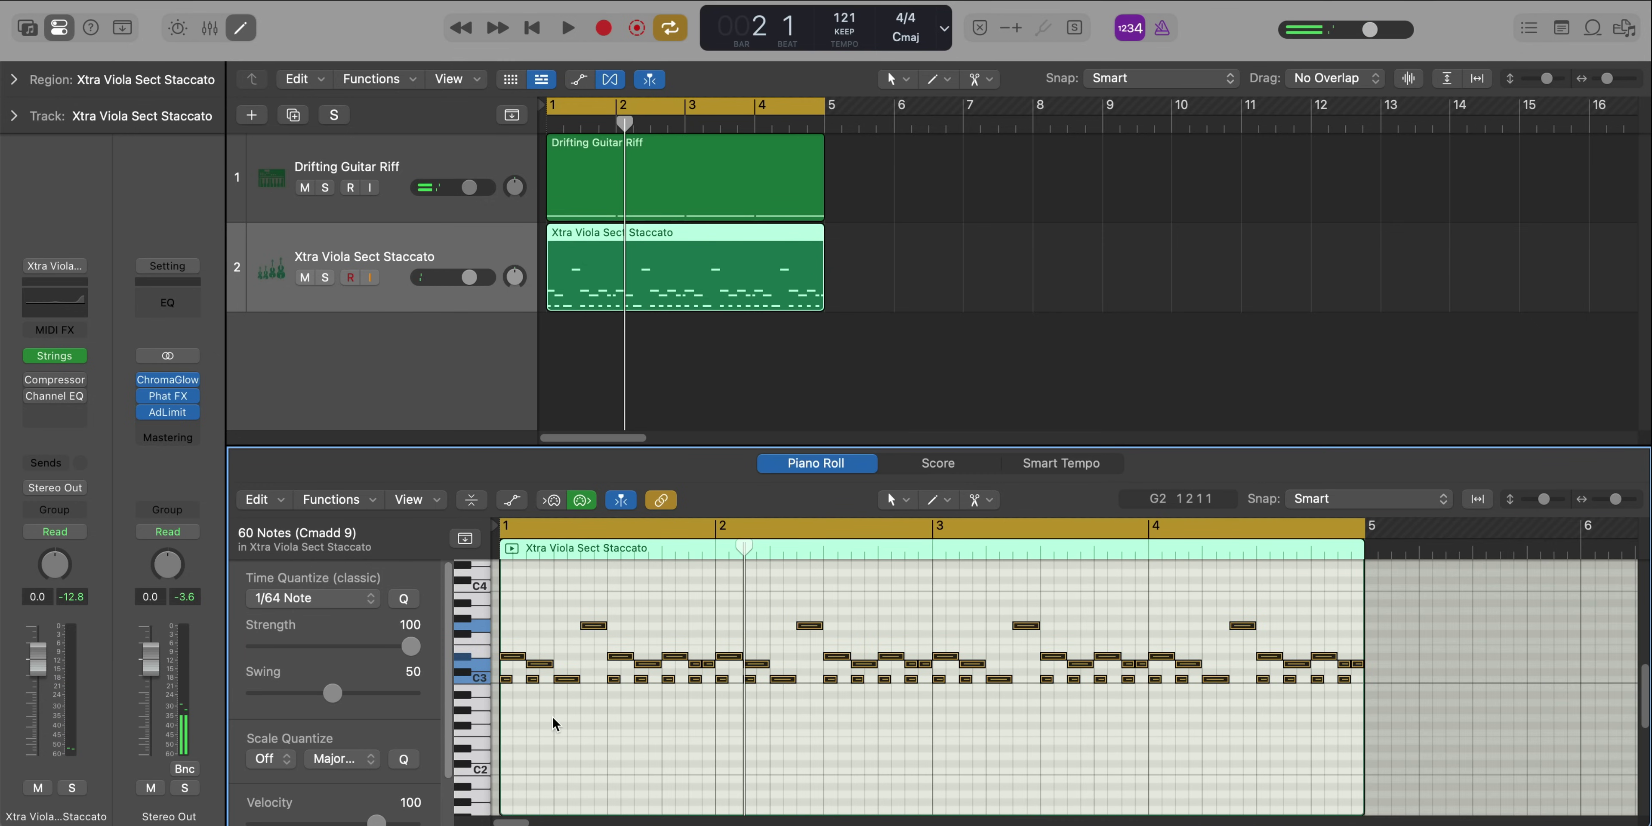
Copy all the viola notes one octave lower and play the doubled pattern
{"action": "left_click_drag", "start_coordinate": [511, 682], "coordinate": [511, 772]}
{"action": "key", "text": "space"}
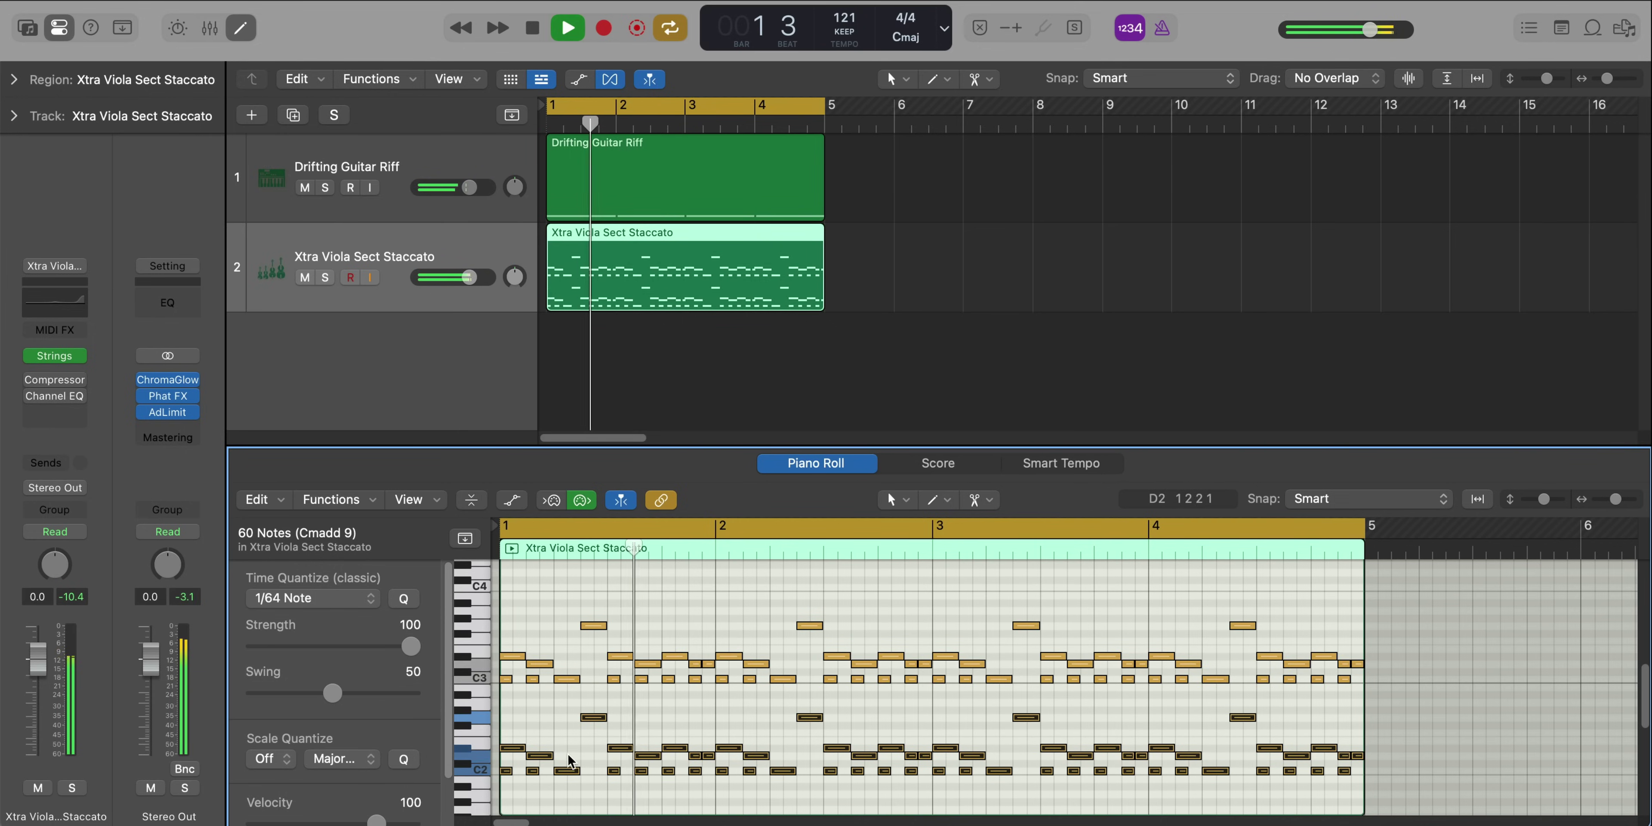
{"action": "left_click", "coordinate": [742, 739], "text": "ctrl+alt"}
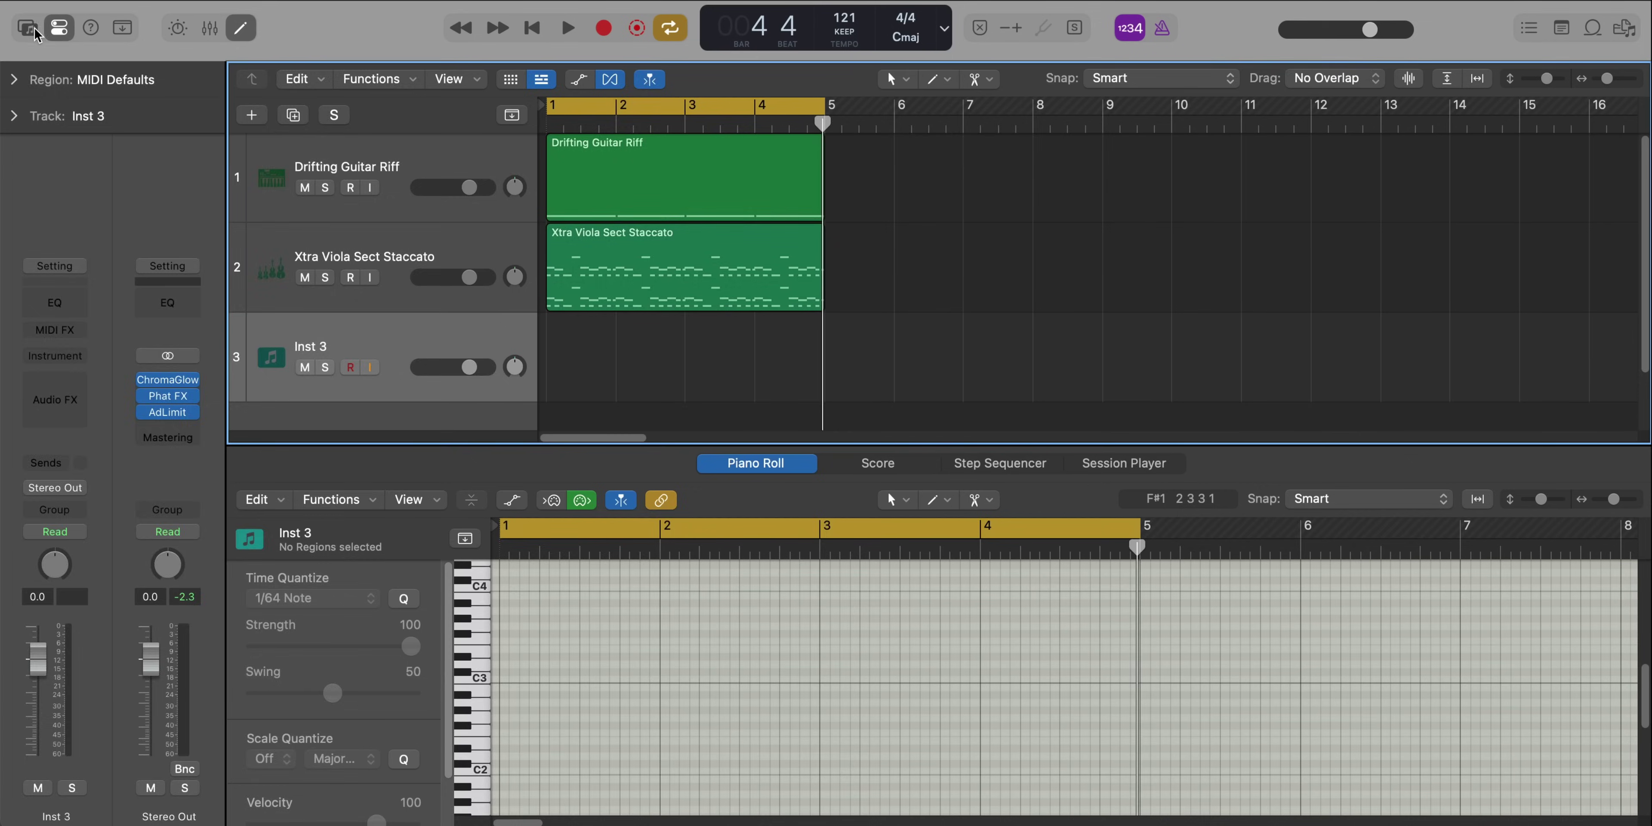
Load Xtra French Horn Sect Stacc from the Legacy Jam Pack Symphony Orchestra horns on a new third instrument track
{"action": "left_click", "coordinate": [29, 28]}
{"action": "scroll", "coordinate": [87, 733], "scroll_direction": "down", "scroll_amount": 2}
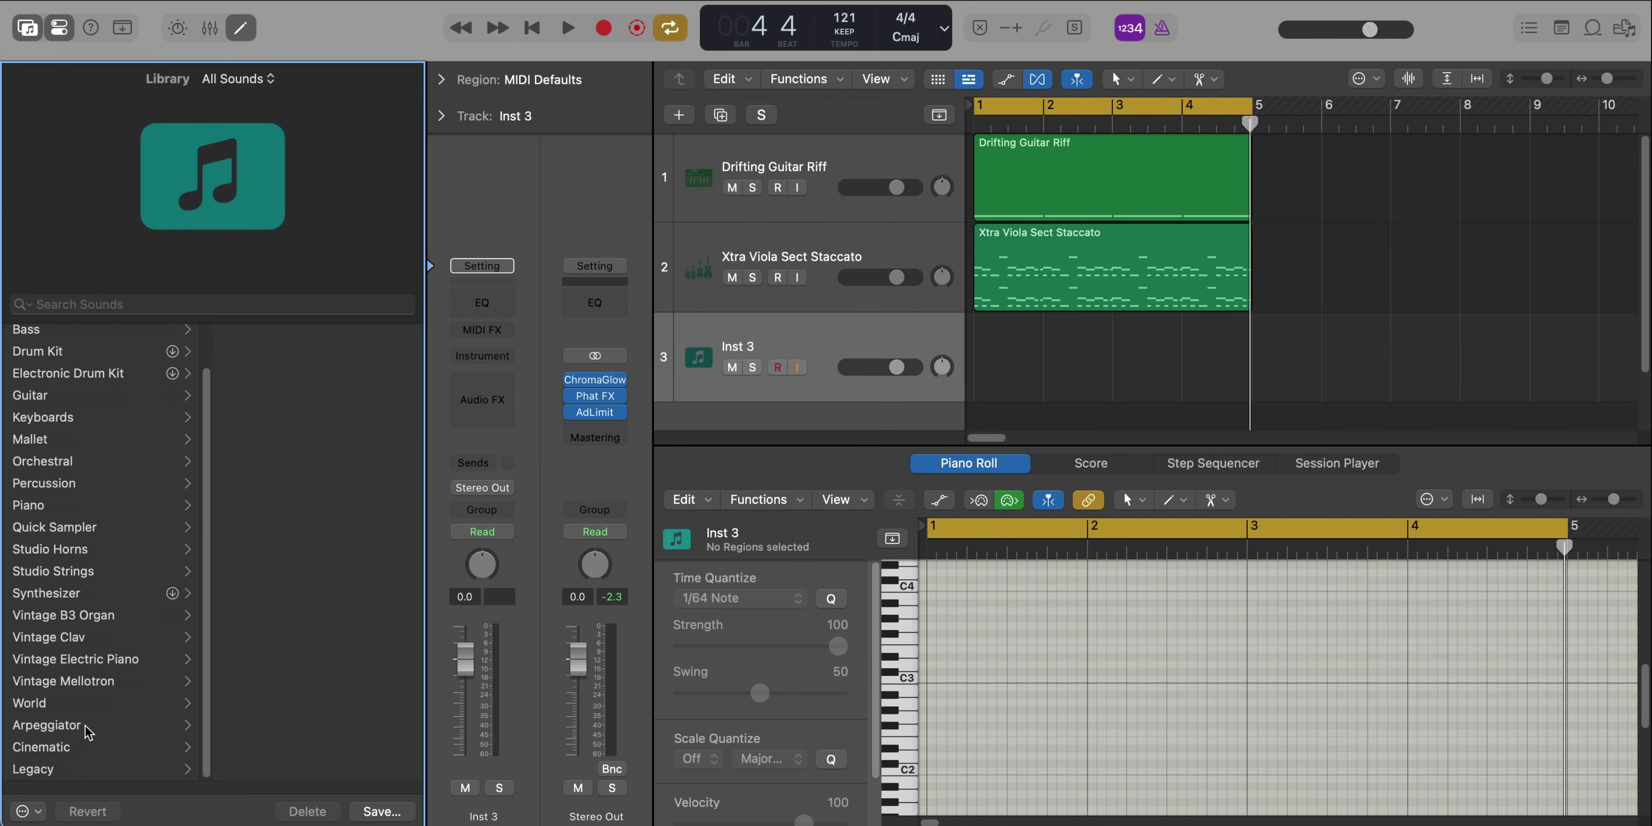
{"action": "left_click", "coordinate": [86, 771]}
{"action": "left_click", "coordinate": [267, 447]}
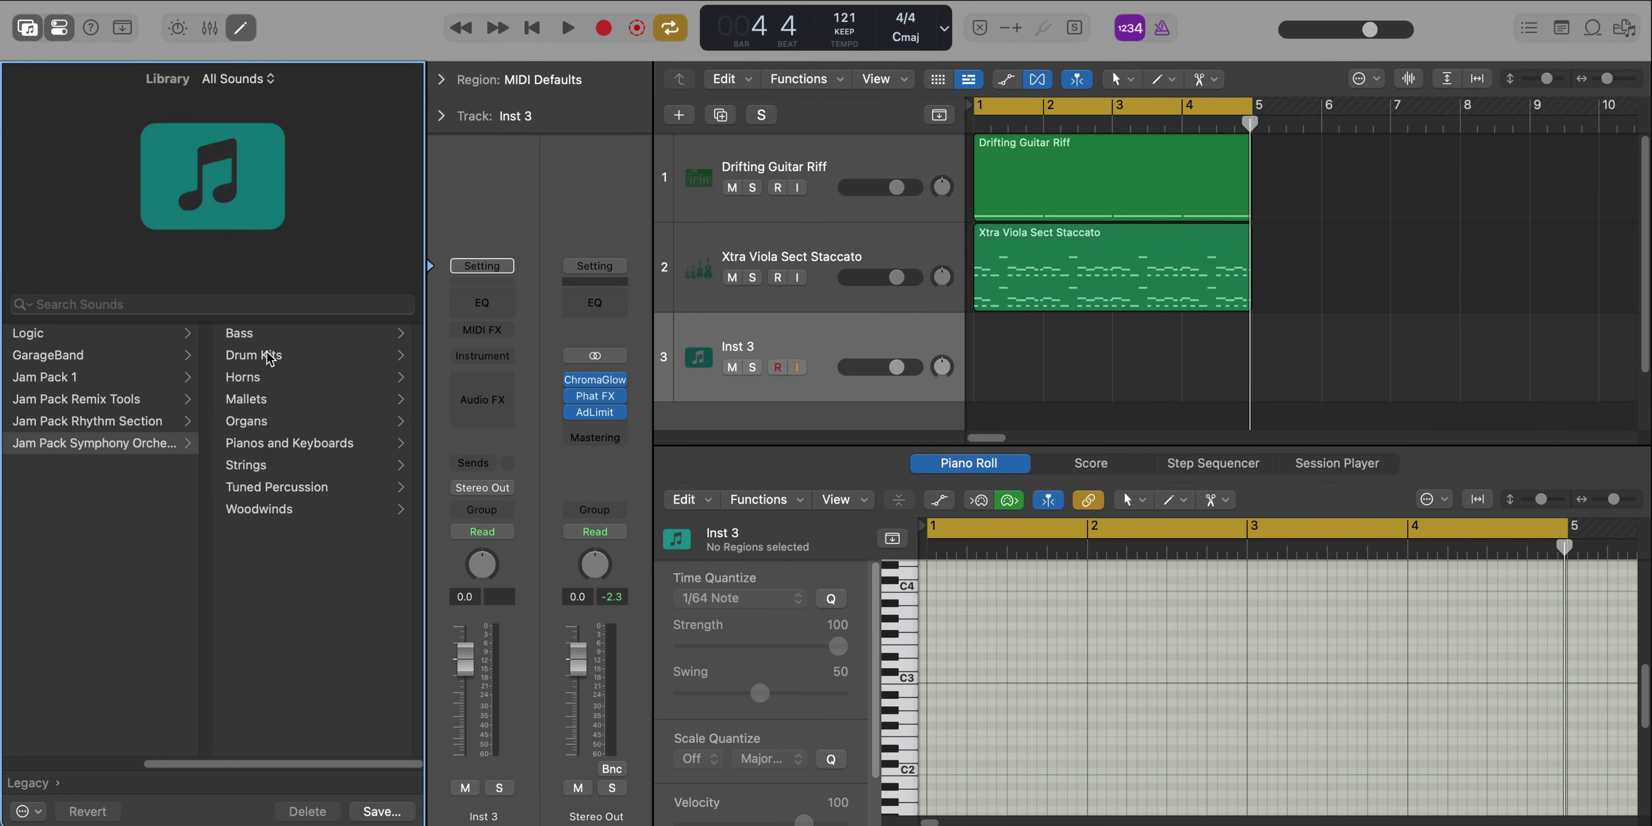
{"action": "left_click", "coordinate": [268, 376]}
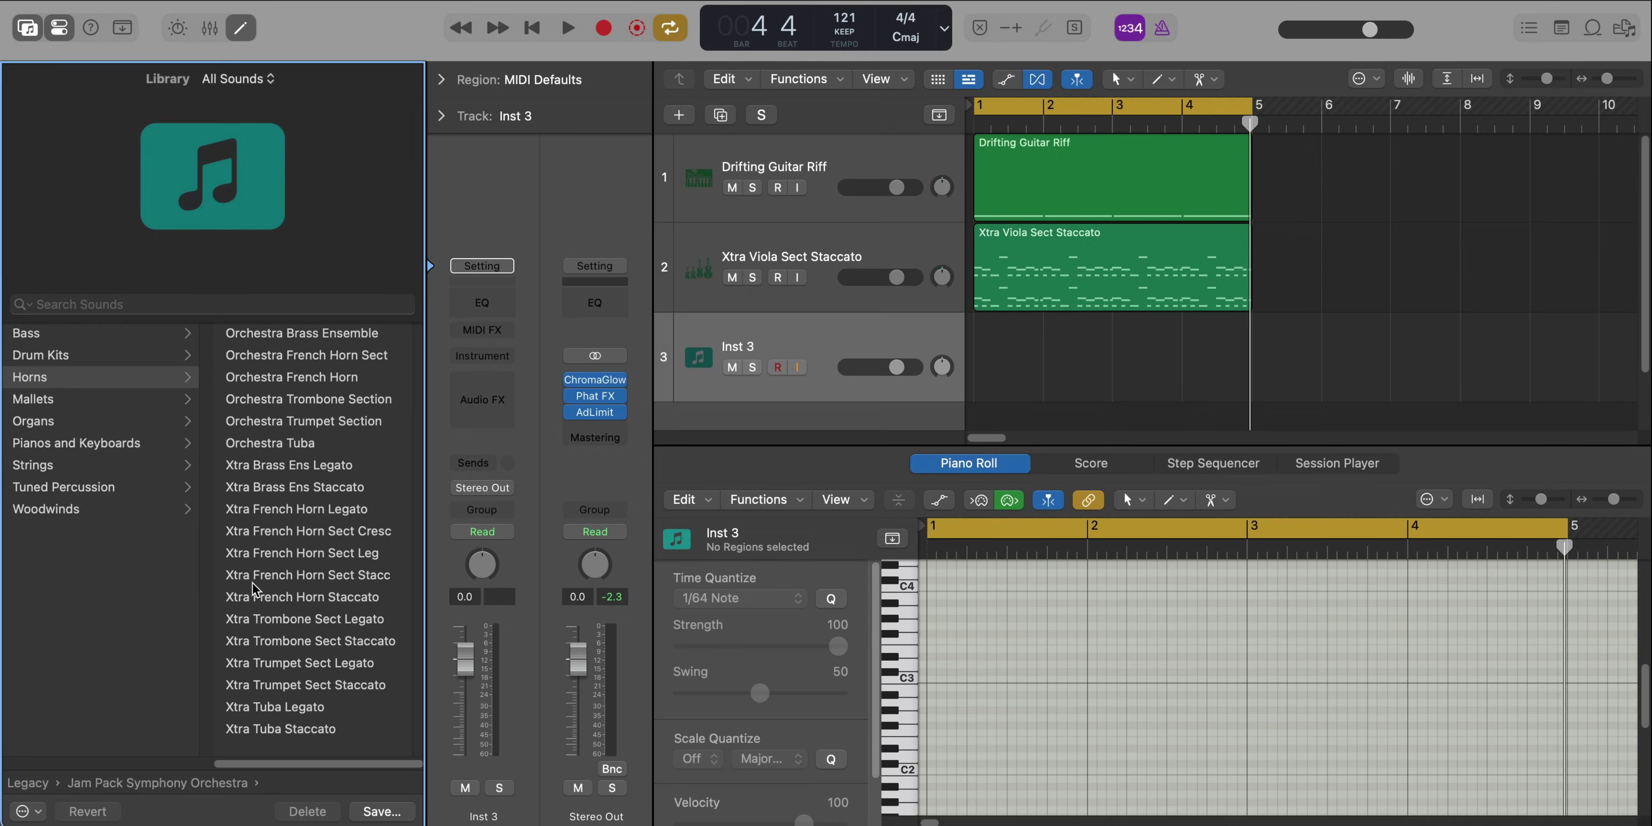
{"action": "left_click", "coordinate": [265, 578]}
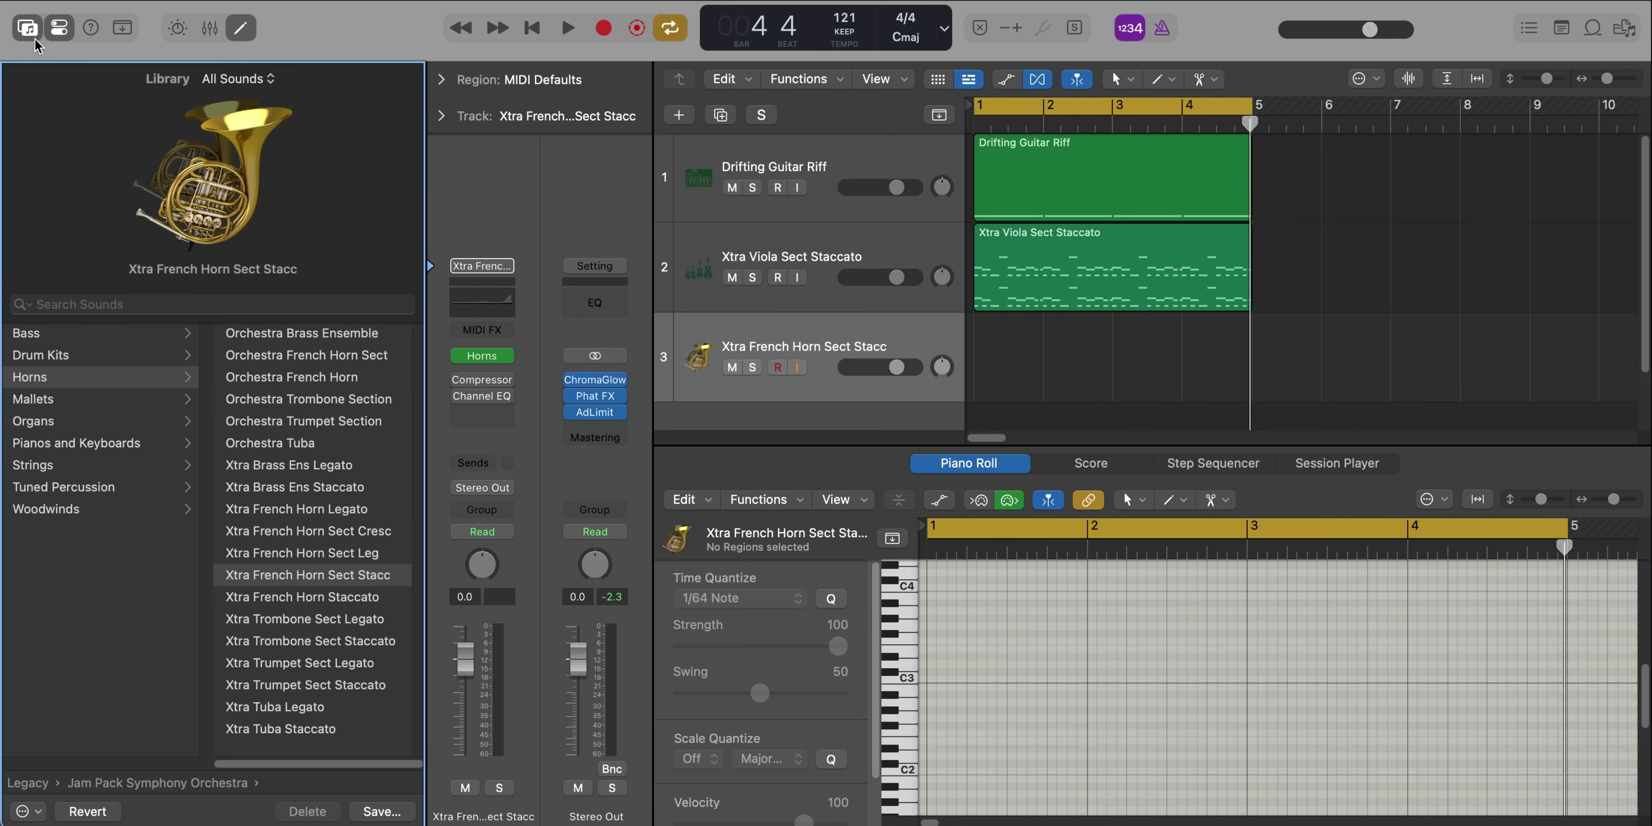
{"action": "left_click", "coordinate": [28, 27]}
Copy the viola region to the start of the French horn track and play that track soloed
{"action": "left_click_drag", "start_coordinate": [609, 276], "coordinate": [601, 360], "text": "alt"}
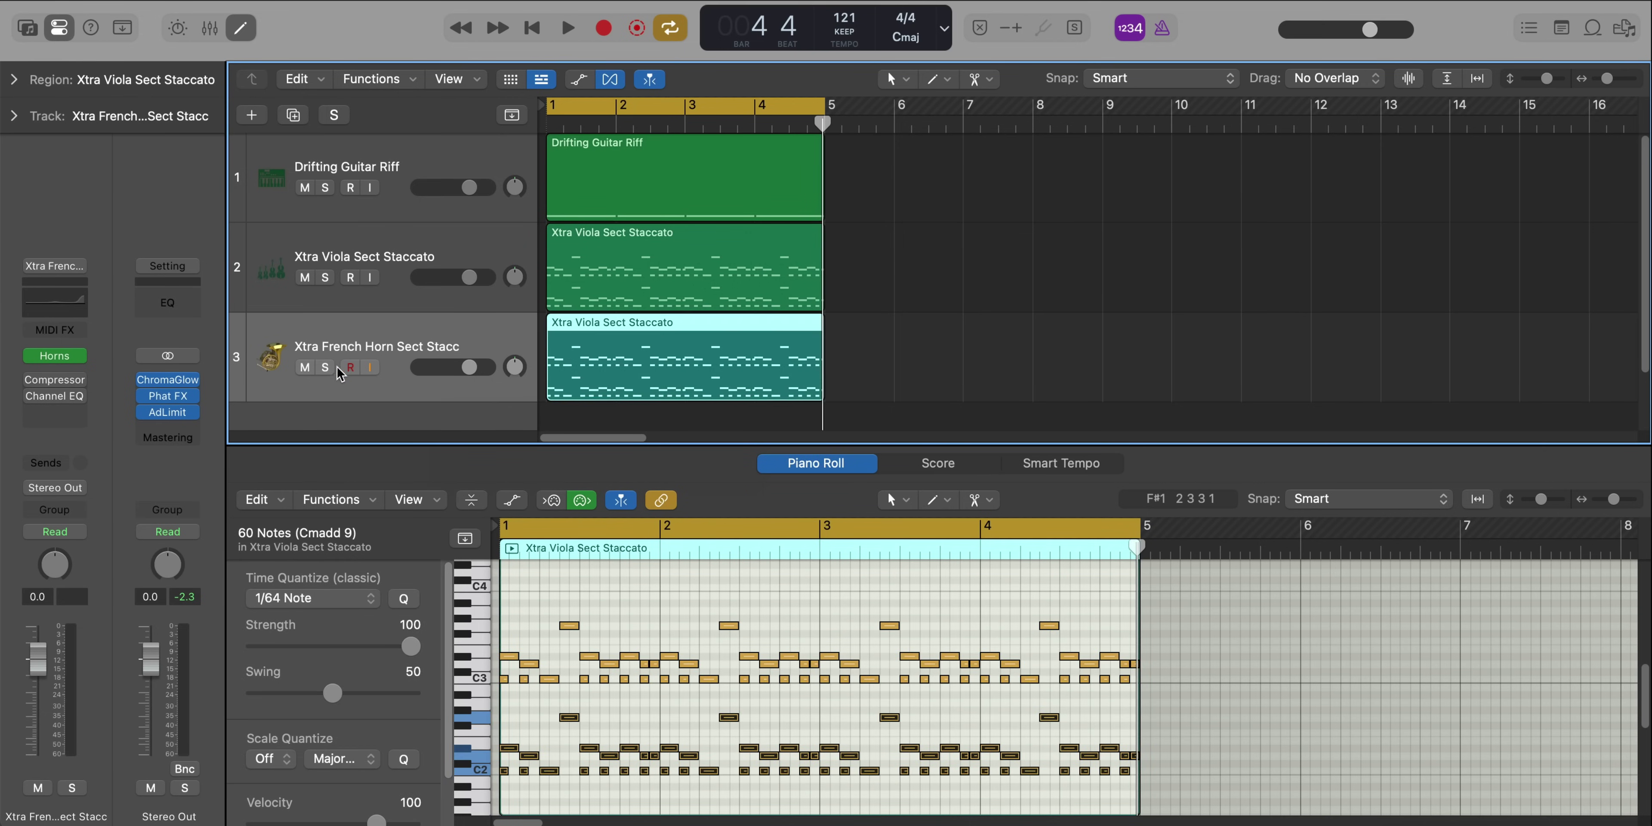
{"action": "left_click", "coordinate": [326, 367]}
{"action": "key", "text": "space"}
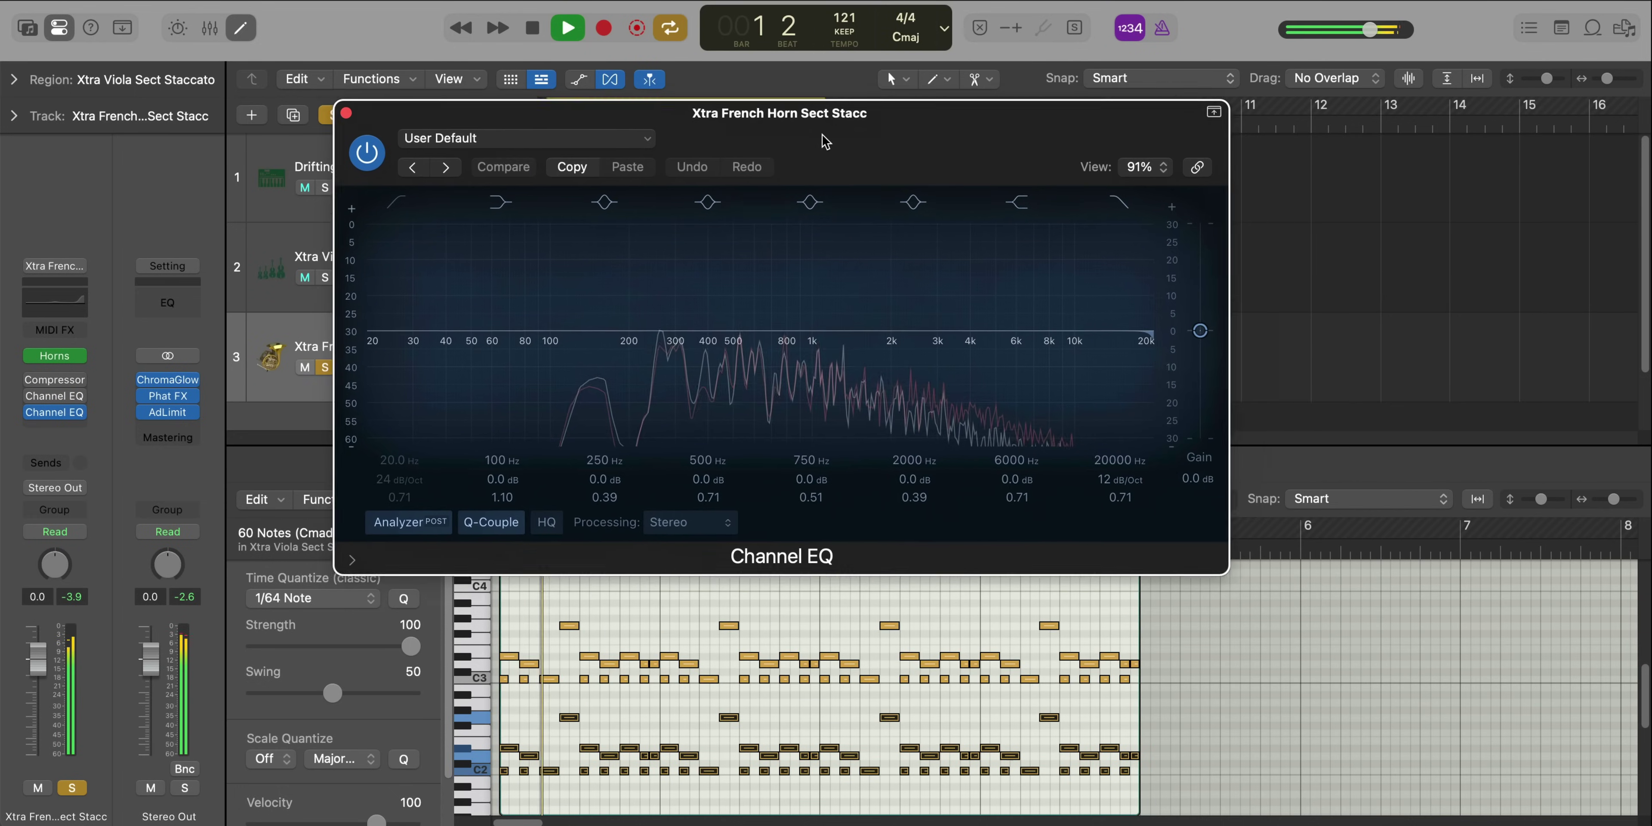
Shape the French horn with an added Channel EQ, using a -11.1 dB high shelf at 1770 Hz and a low cut at about 350 Hz
{"action": "left_click_drag", "start_coordinate": [822, 134], "coordinate": [816, 138]}
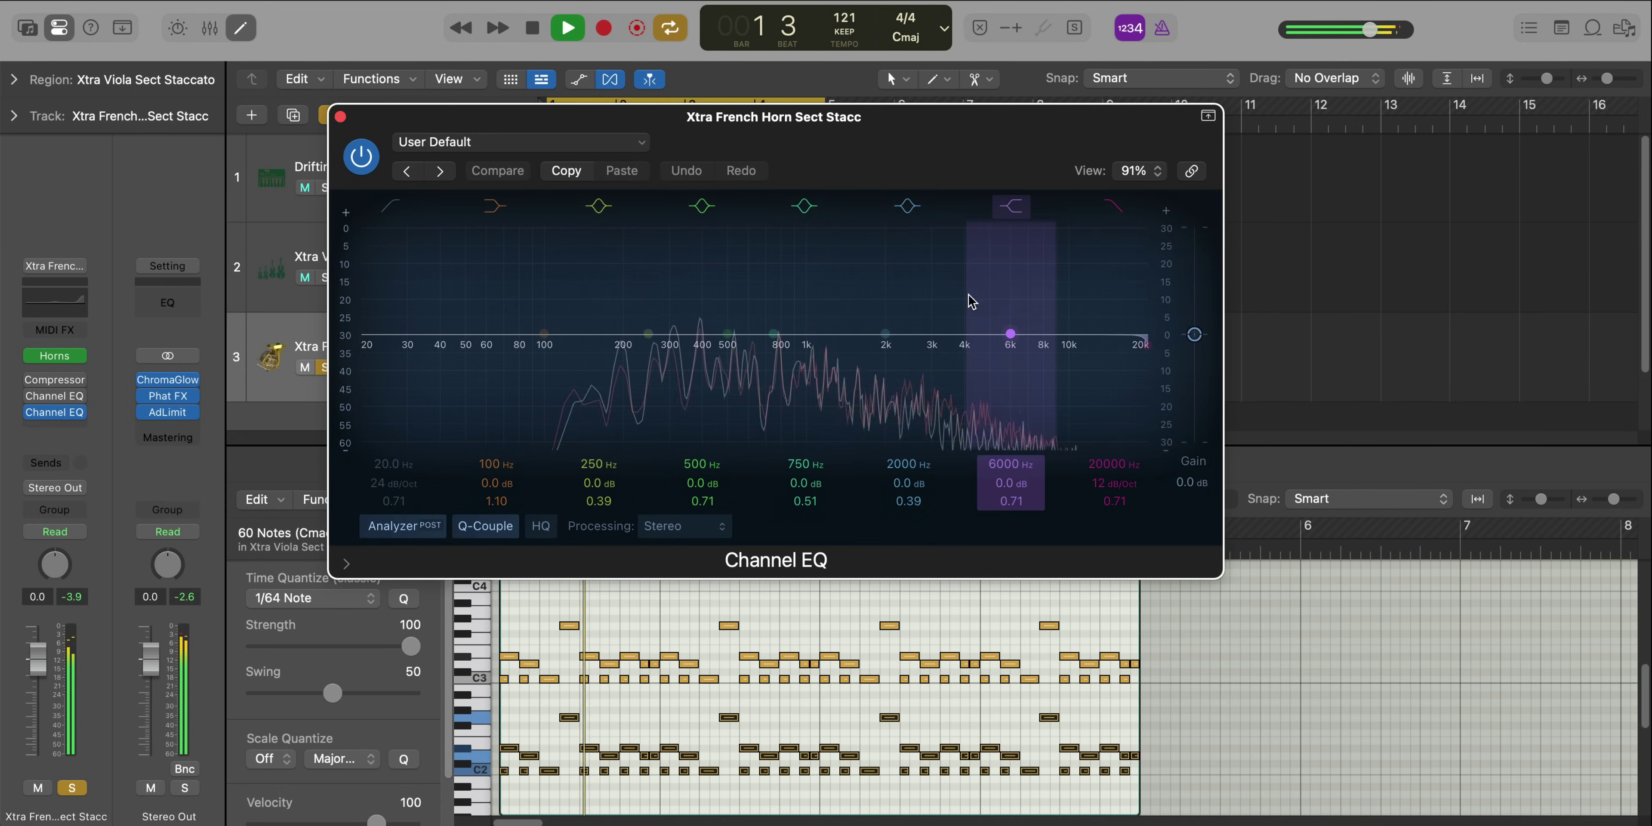
{"action": "left_click_drag", "start_coordinate": [978, 353], "coordinate": [865, 392]}
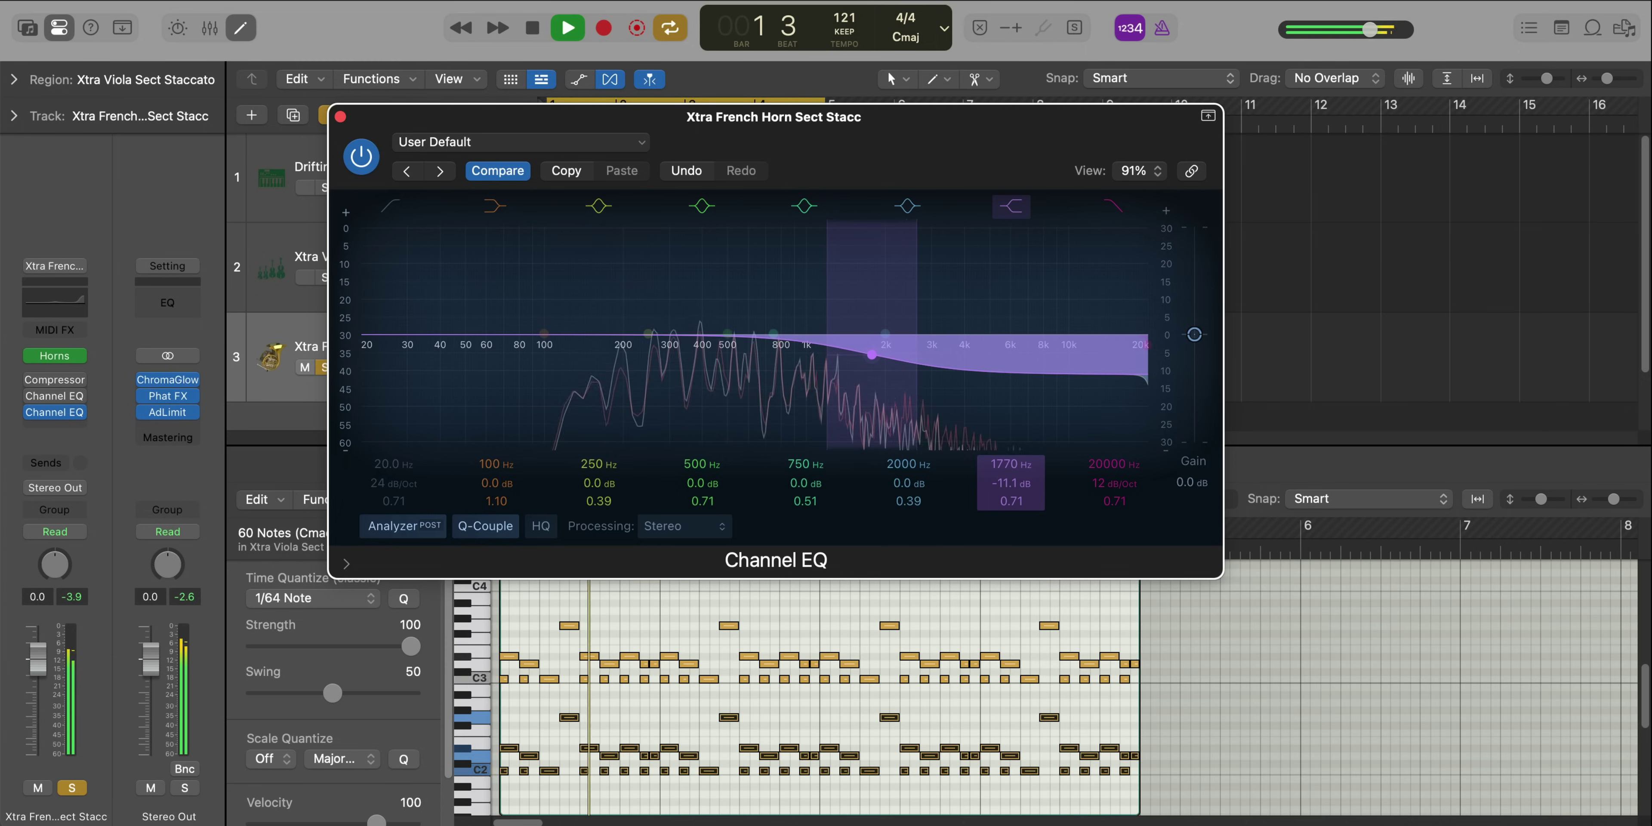
{"action": "key", "text": "space"}
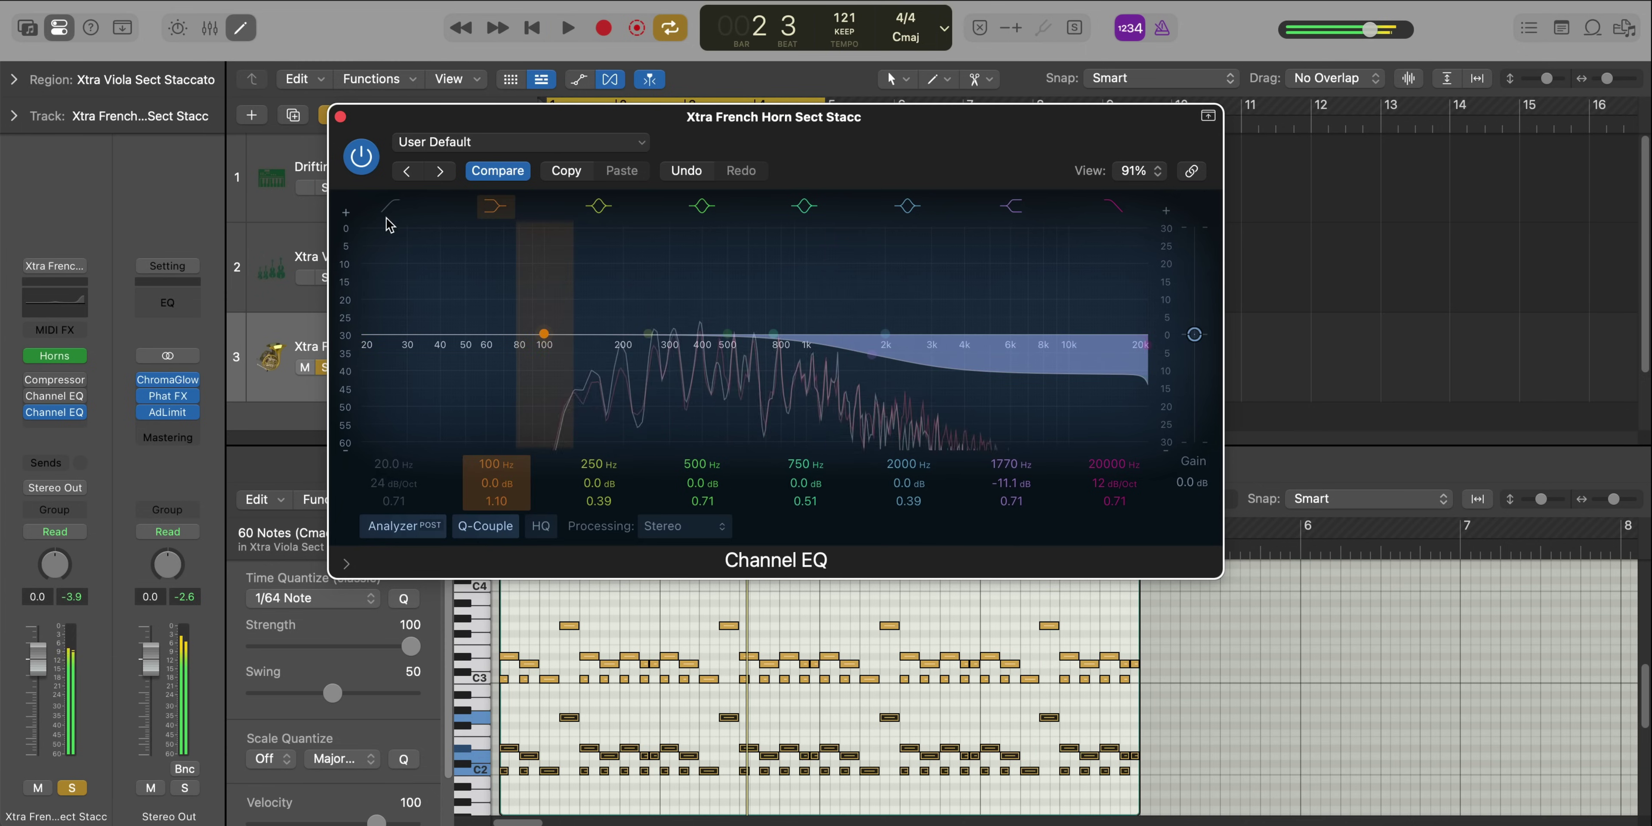
{"action": "left_click_drag", "start_coordinate": [382, 370], "coordinate": [686, 379]}
{"action": "key", "text": "space"}
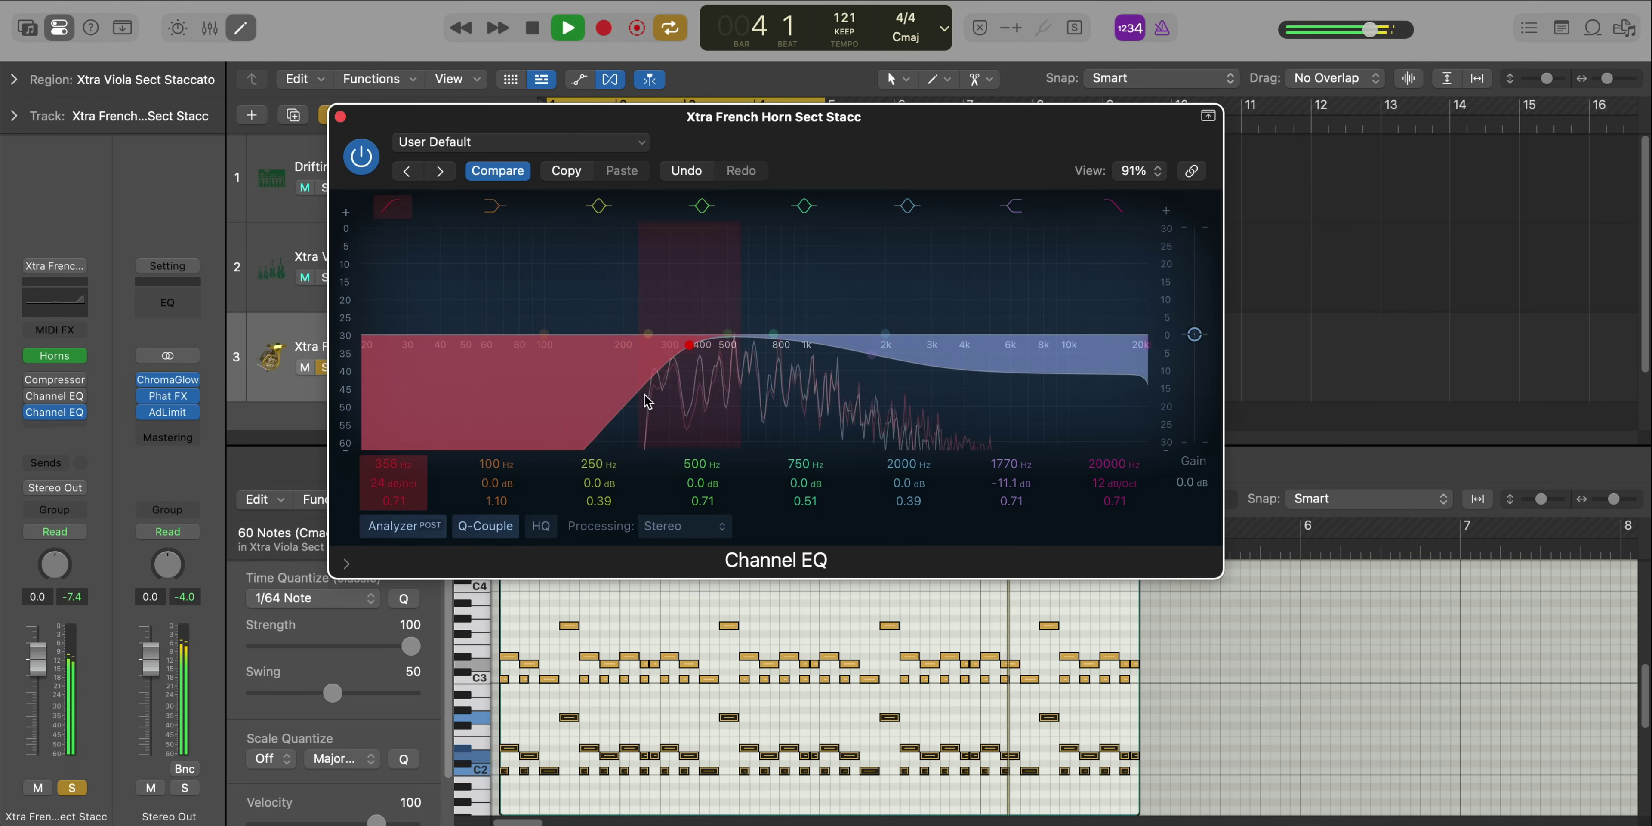
{"action": "left_click", "coordinate": [341, 117]}
{"action": "key", "text": "space"}
Solo the viola track alongside the French horn to hear both together, and clear the solo
{"action": "left_click", "coordinate": [327, 279]}
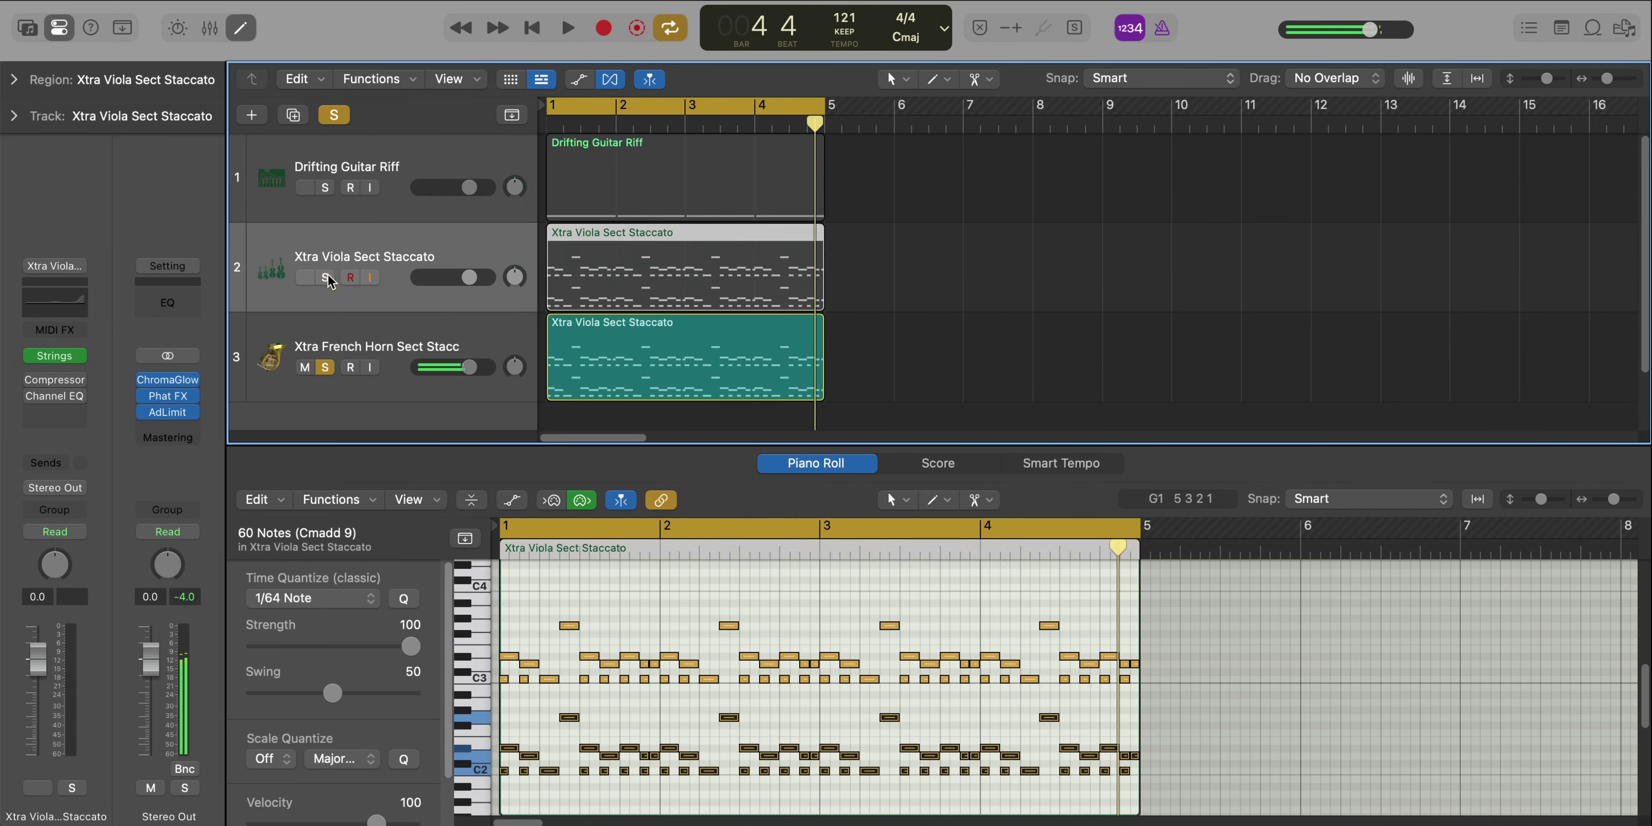
{"action": "key", "text": "space"}
{"action": "left_click", "coordinate": [329, 279]}
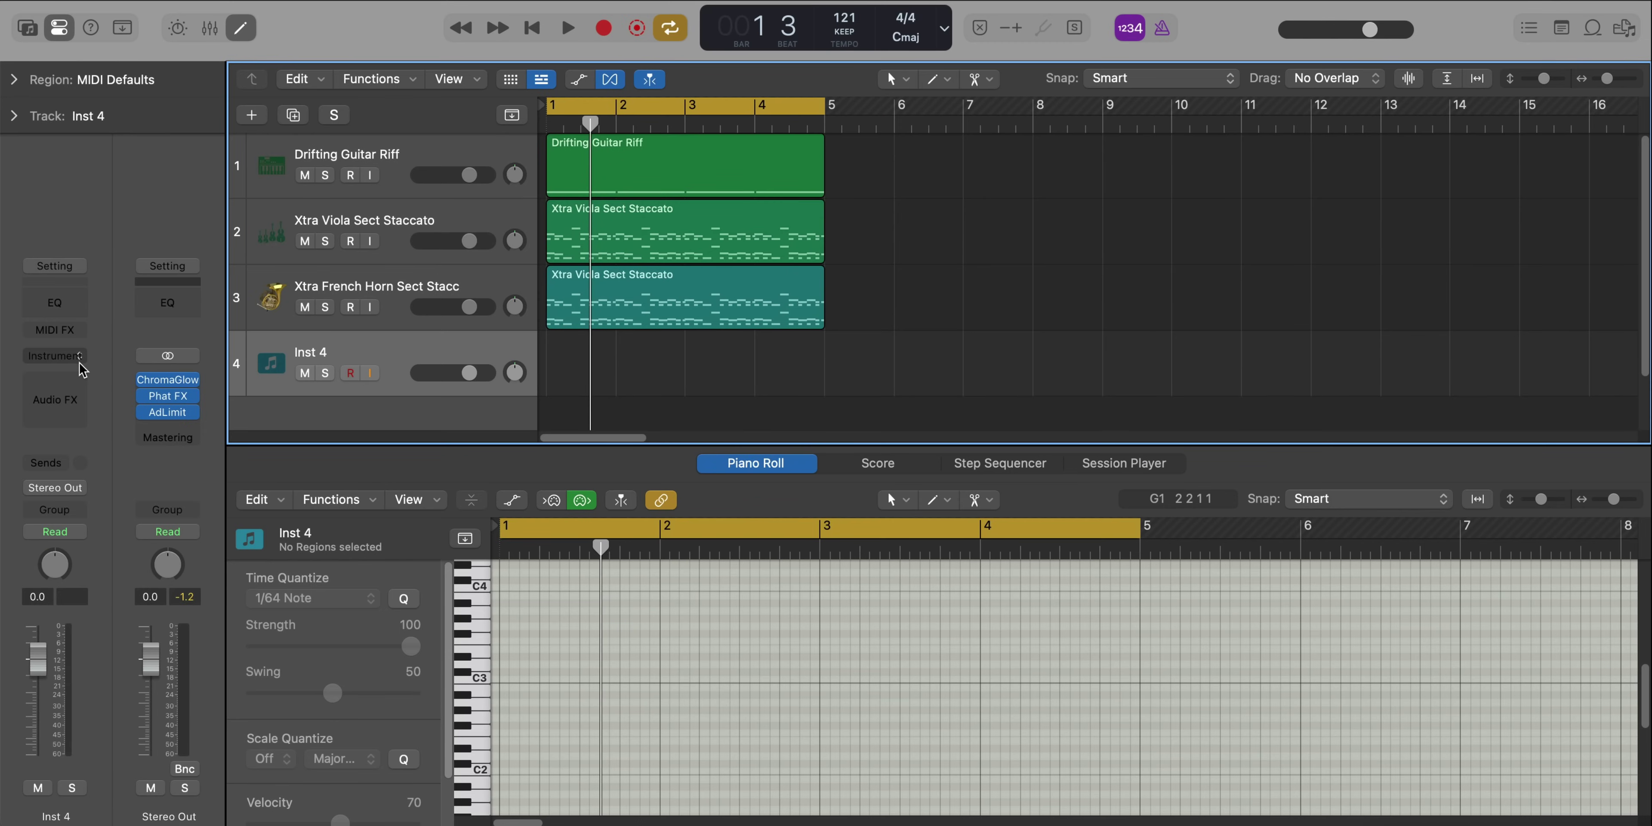
Load the ES1 synthesizer on a new fourth instrument track and create a four-bar region there
{"action": "left_click", "coordinate": [80, 359]}
{"action": "type", "text": "es1"}
{"action": "key", "text": "Return"}
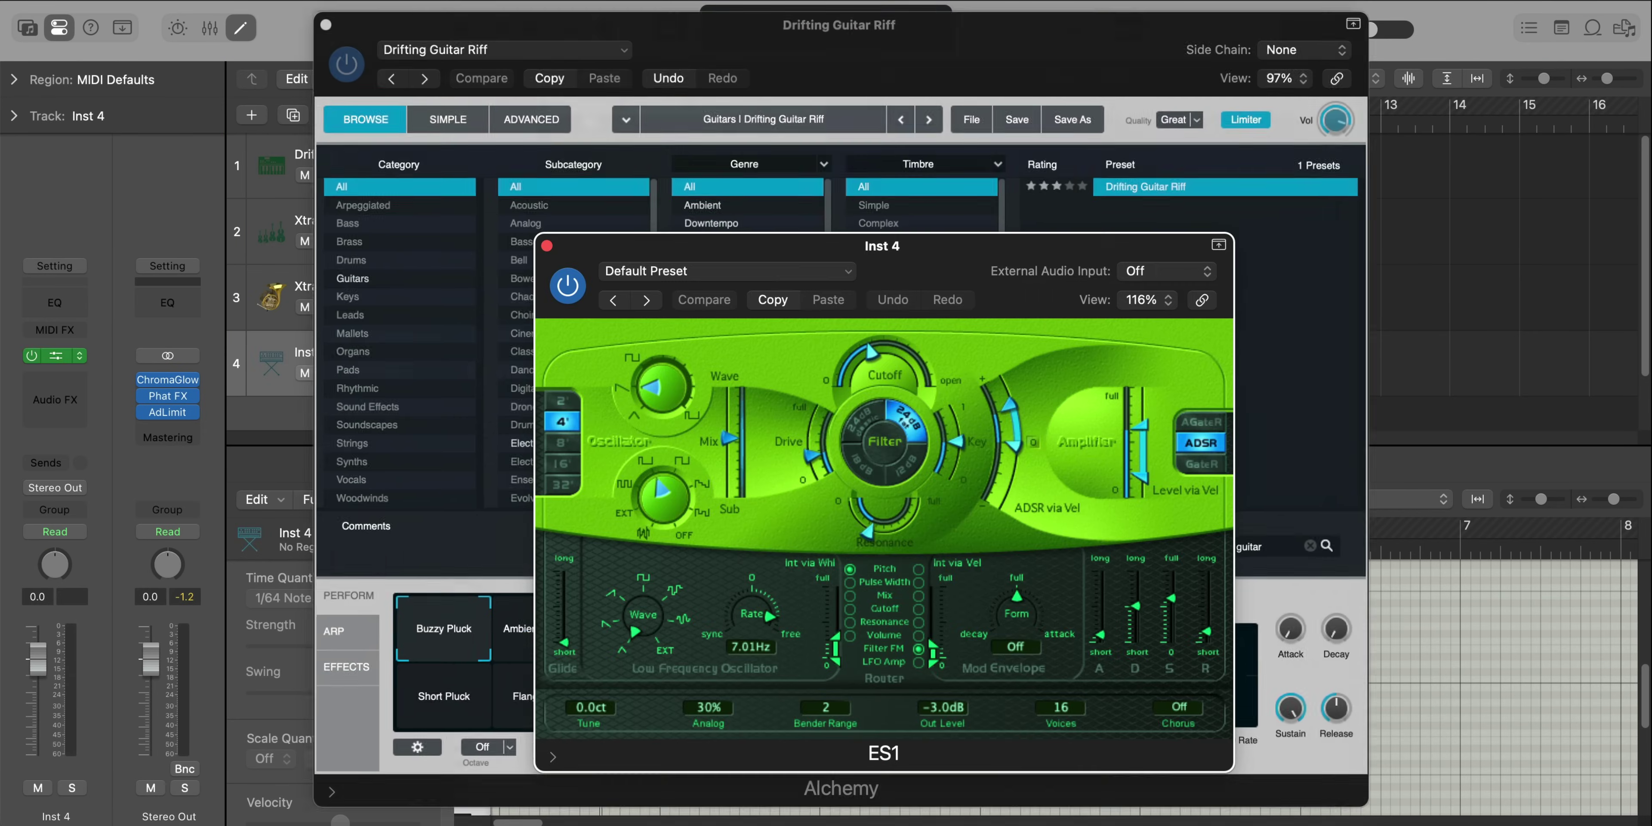
{"action": "left_click", "coordinate": [321, 22]}
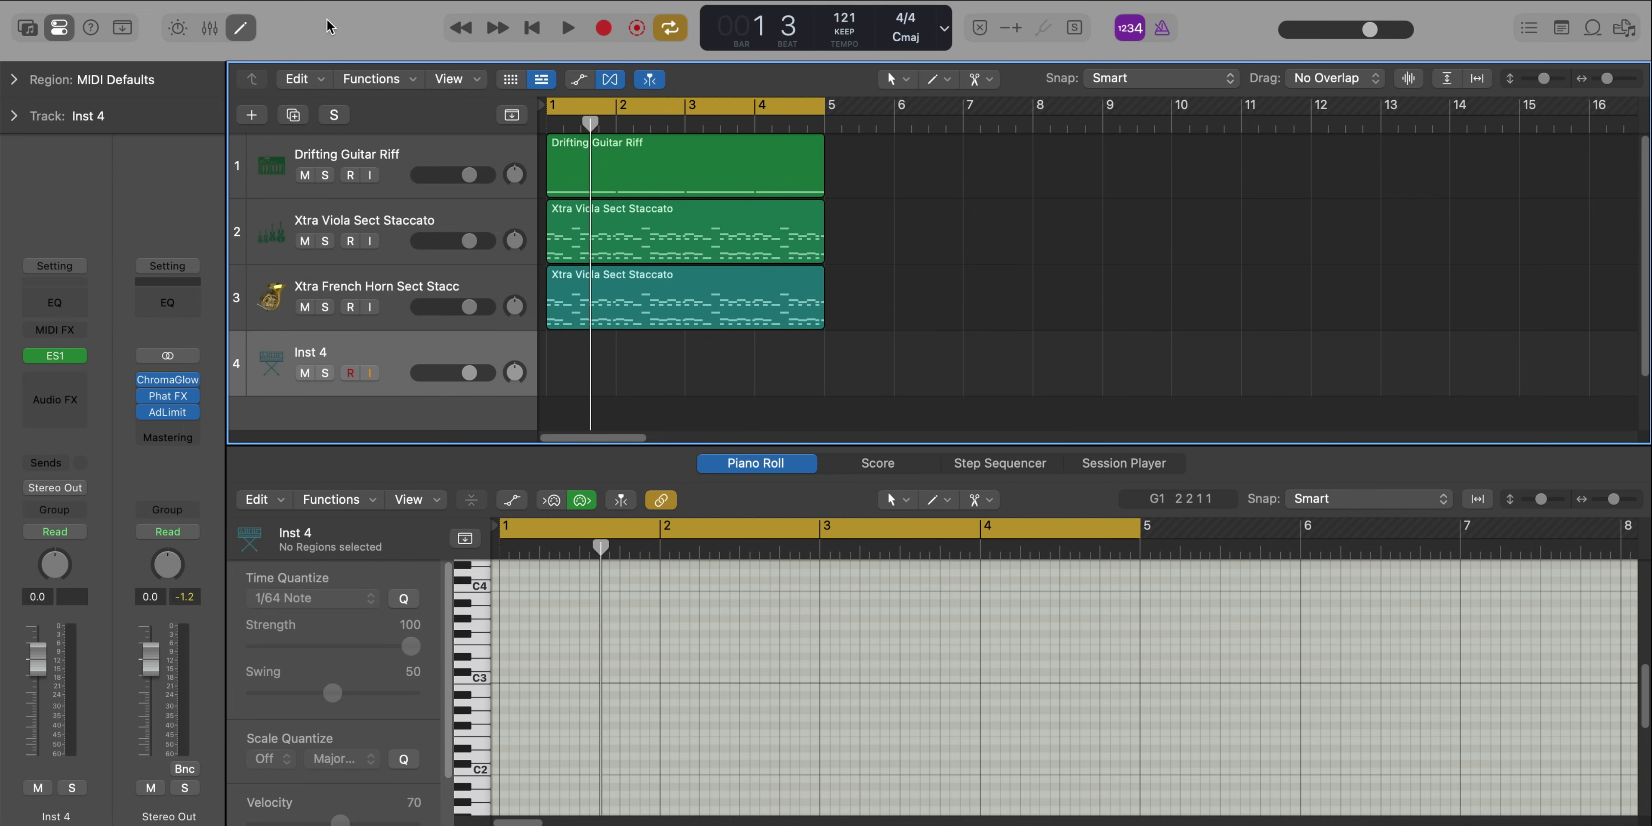
{"action": "double_click", "coordinate": [564, 367]}
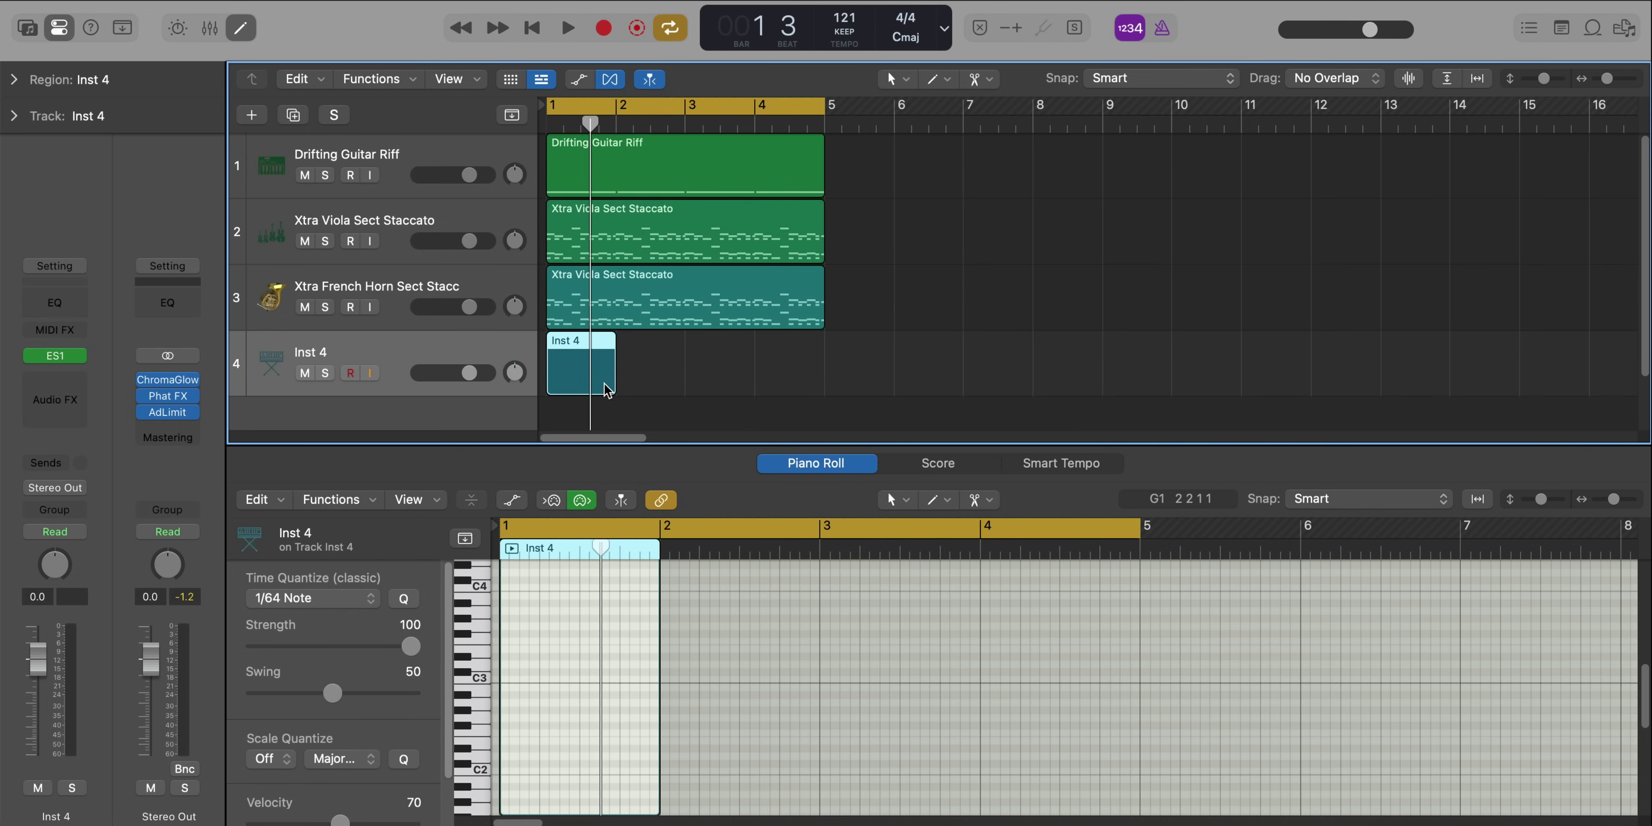
{"action": "left_click_drag", "start_coordinate": [607, 389], "coordinate": [806, 385]}
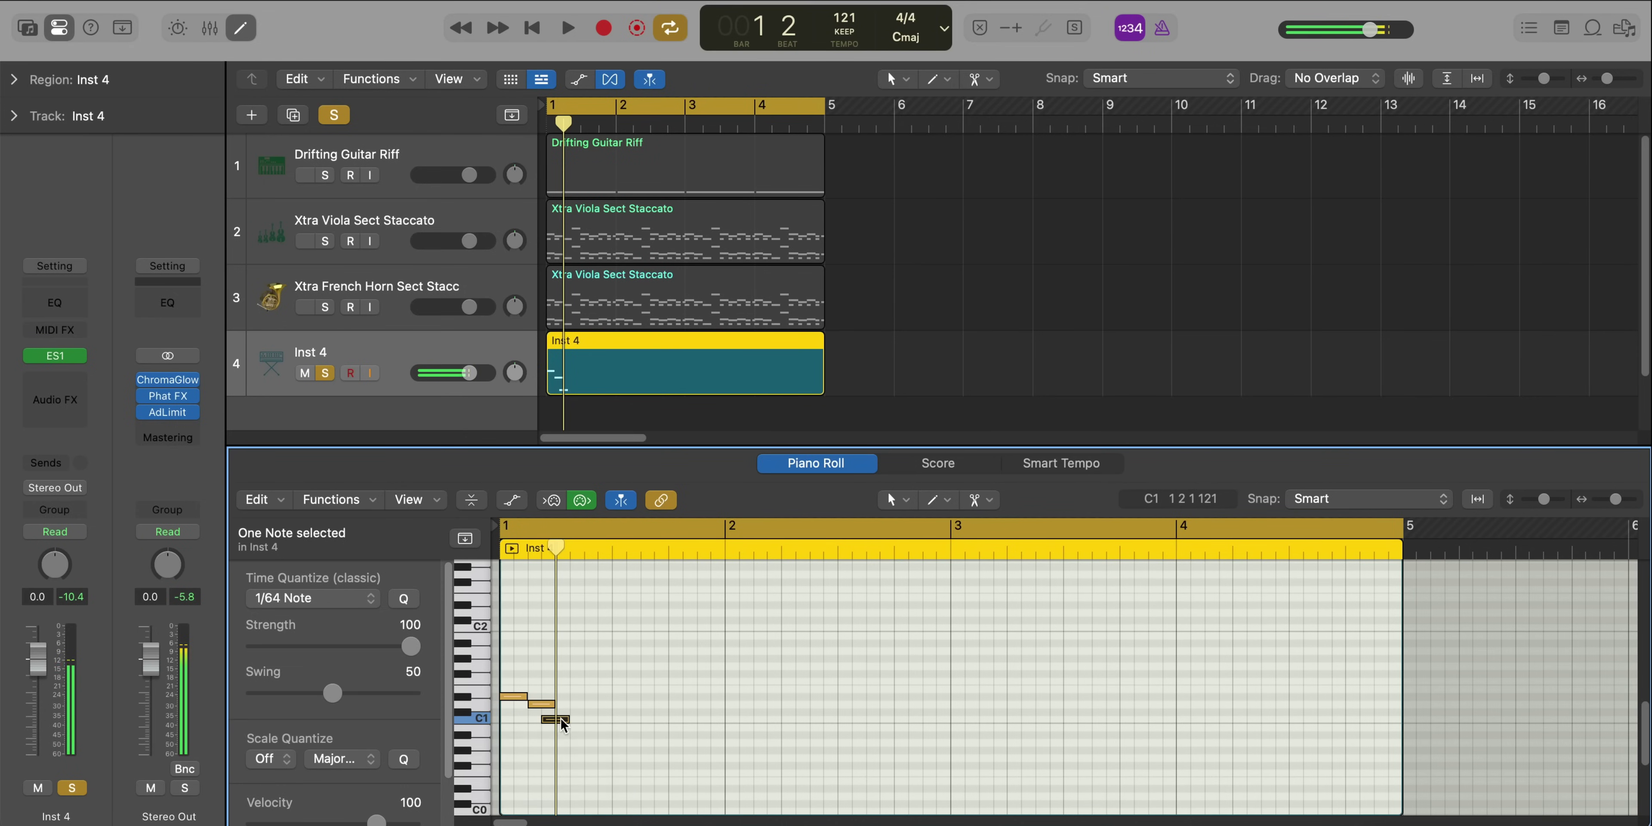
In bar 1 of the ES1 region, place D#1 and D1 eighth notes, a C1 quarter note on beat 2 and a G1 eighth note on beat 3
{"action": "left_click_drag", "start_coordinate": [563, 720], "coordinate": [608, 716]}
{"action": "key", "text": "space"}
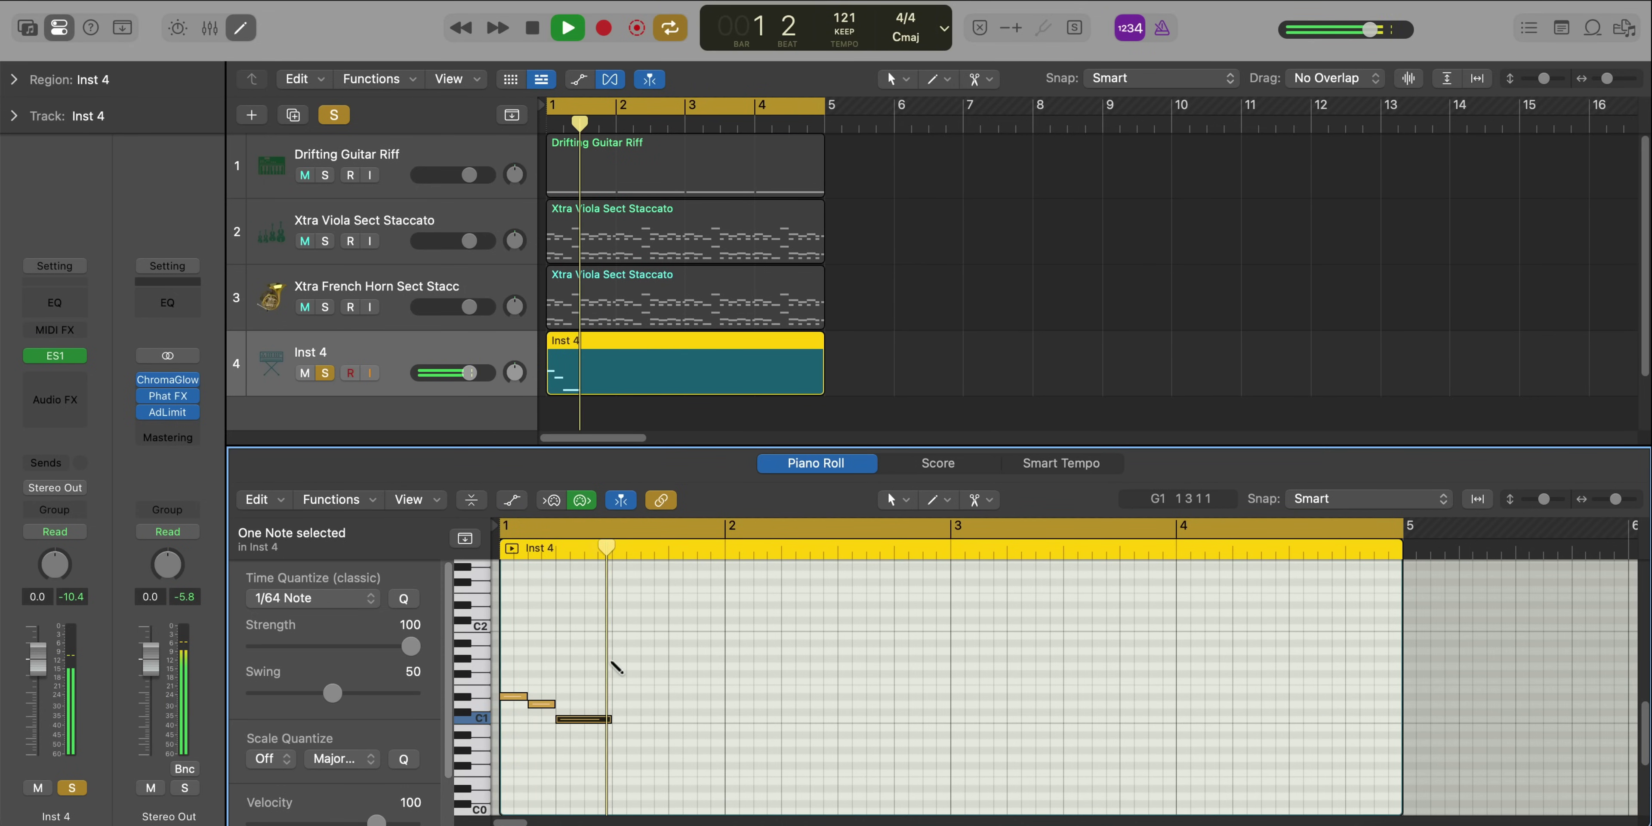
{"action": "left_click", "coordinate": [614, 665]}
{"action": "key", "text": "space"}
{"action": "key", "text": "space"}
{"action": "key", "text": "space"}
{"action": "left_click_drag", "start_coordinate": [664, 667], "coordinate": [636, 672]}
{"action": "key", "text": "space"}
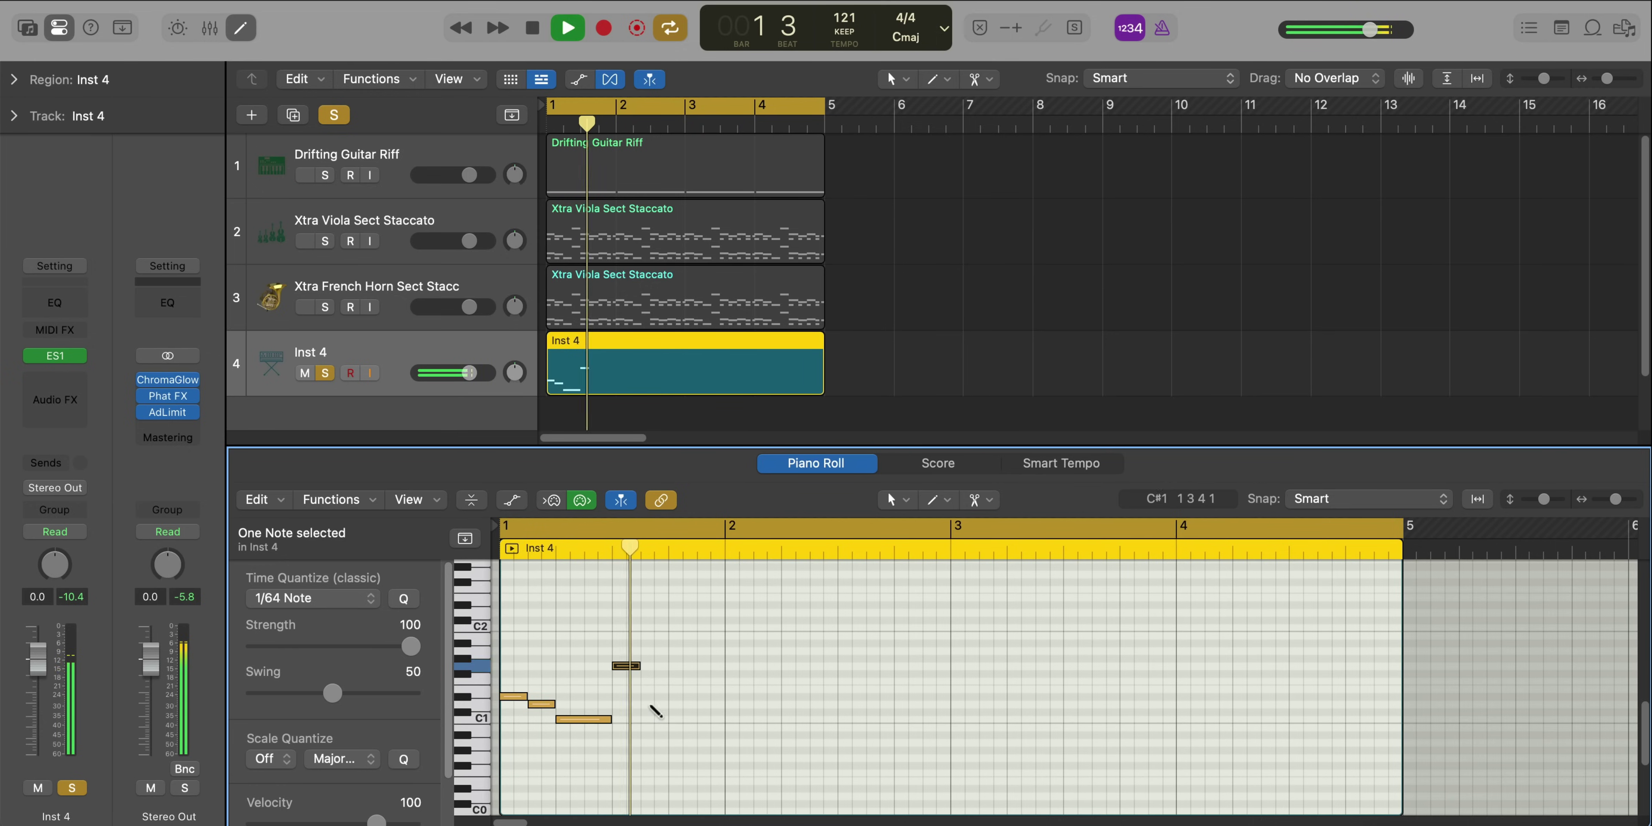
Add a D#1 eighth note on the offbeat of beat 3 and a D1 quarter note on beat 4 of the ES1 line
{"action": "left_click", "coordinate": [643, 696]}
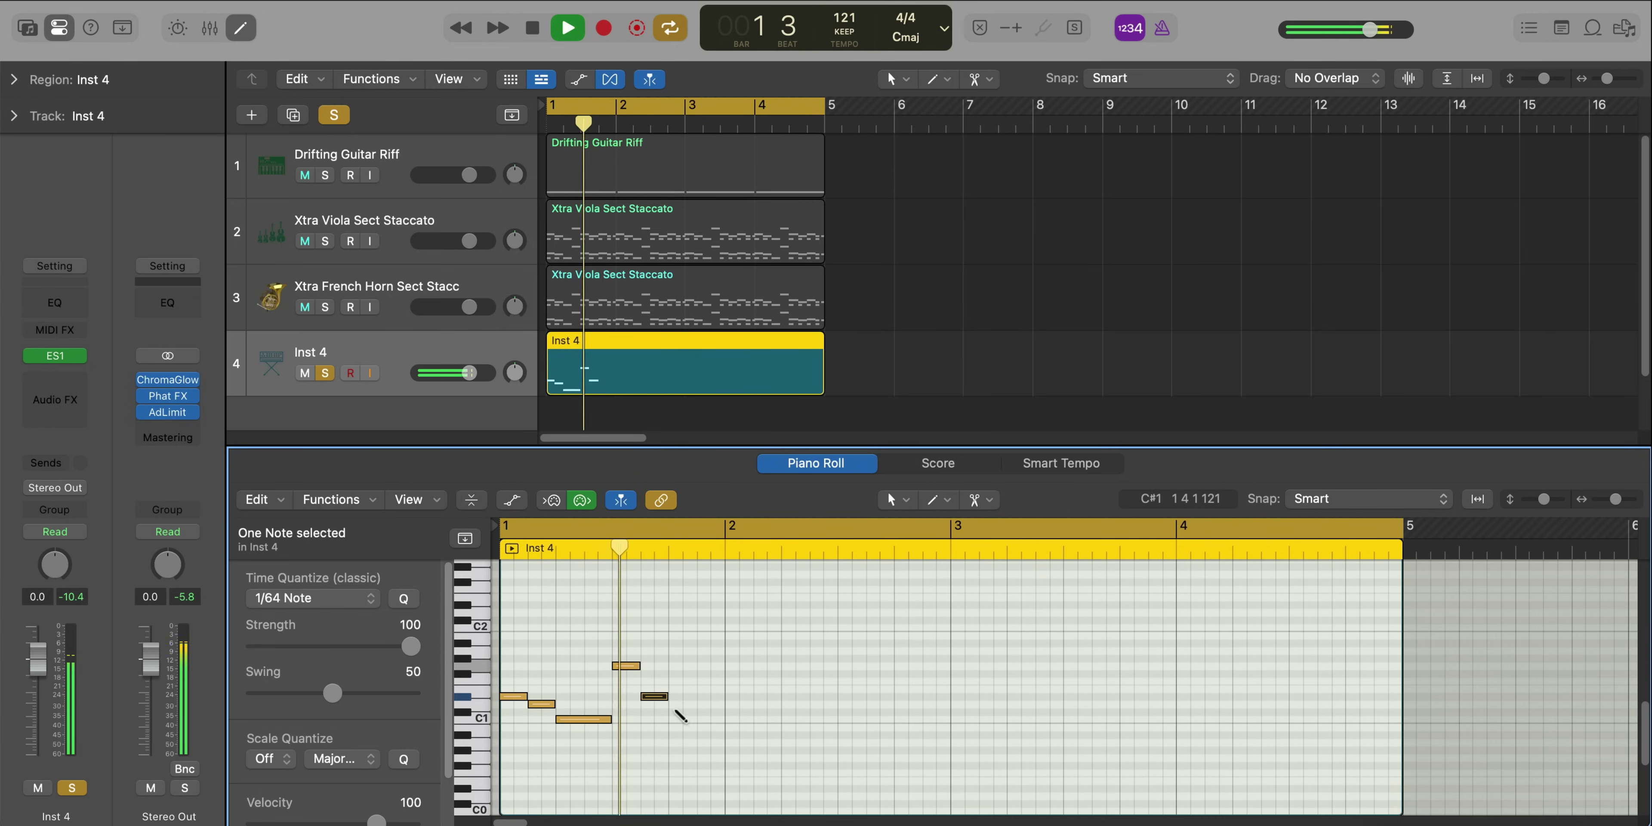
{"action": "left_click", "coordinate": [674, 704]}
{"action": "key", "text": "space"}
Select all the bass notes of bar 1 in the ES1 region and repeat them three times to fill bars 2 to 4
{"action": "mouse_move", "coordinate": [693, 705]}
{"action": "left_mouse_down"}
{"action": "mouse_move", "coordinate": [741, 703]}
{"action": "mouse_move", "coordinate": [519, 634]}
{"action": "left_mouse_up"}
{"action": "key", "text": "space"}
{"action": "key", "text": "space"}
{"action": "key", "text": "super+r"}
{"action": "key", "text": "super+r"}
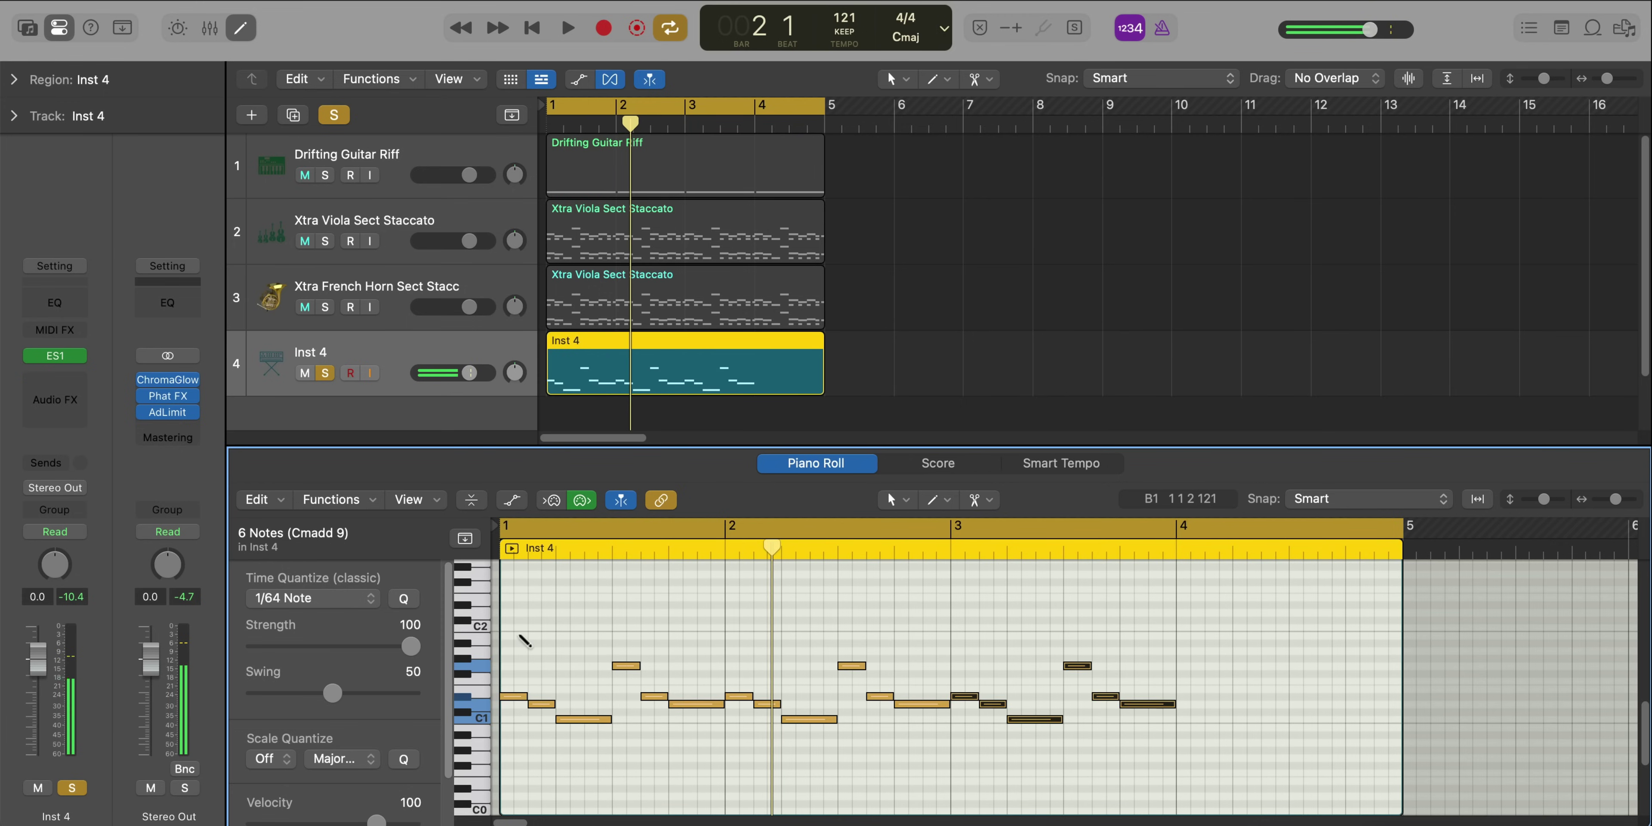
{"action": "key", "text": "super+r"}
{"action": "key", "text": "space"}
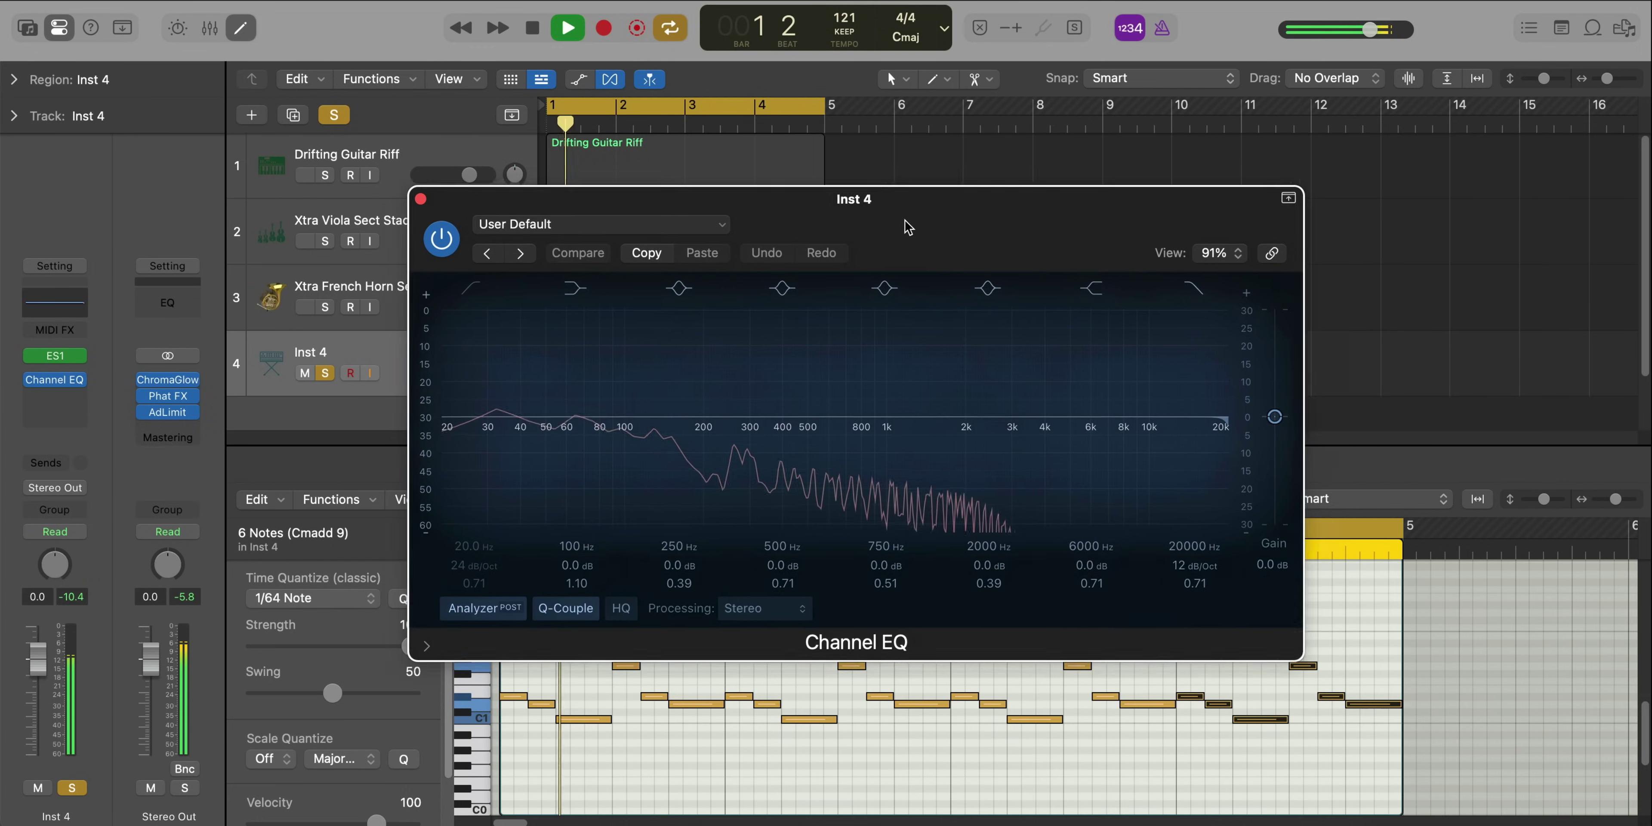
In the ES1 track's Channel EQ, set a 234 Hz high cut at 24 dB/Oct with 0.64 Q and a 102 Hz low cut at 48 dB/Oct
{"action": "left_click_drag", "start_coordinate": [905, 220], "coordinate": [900, 223]}
{"action": "left_click_drag", "start_coordinate": [1185, 548], "coordinate": [1185, 681]}
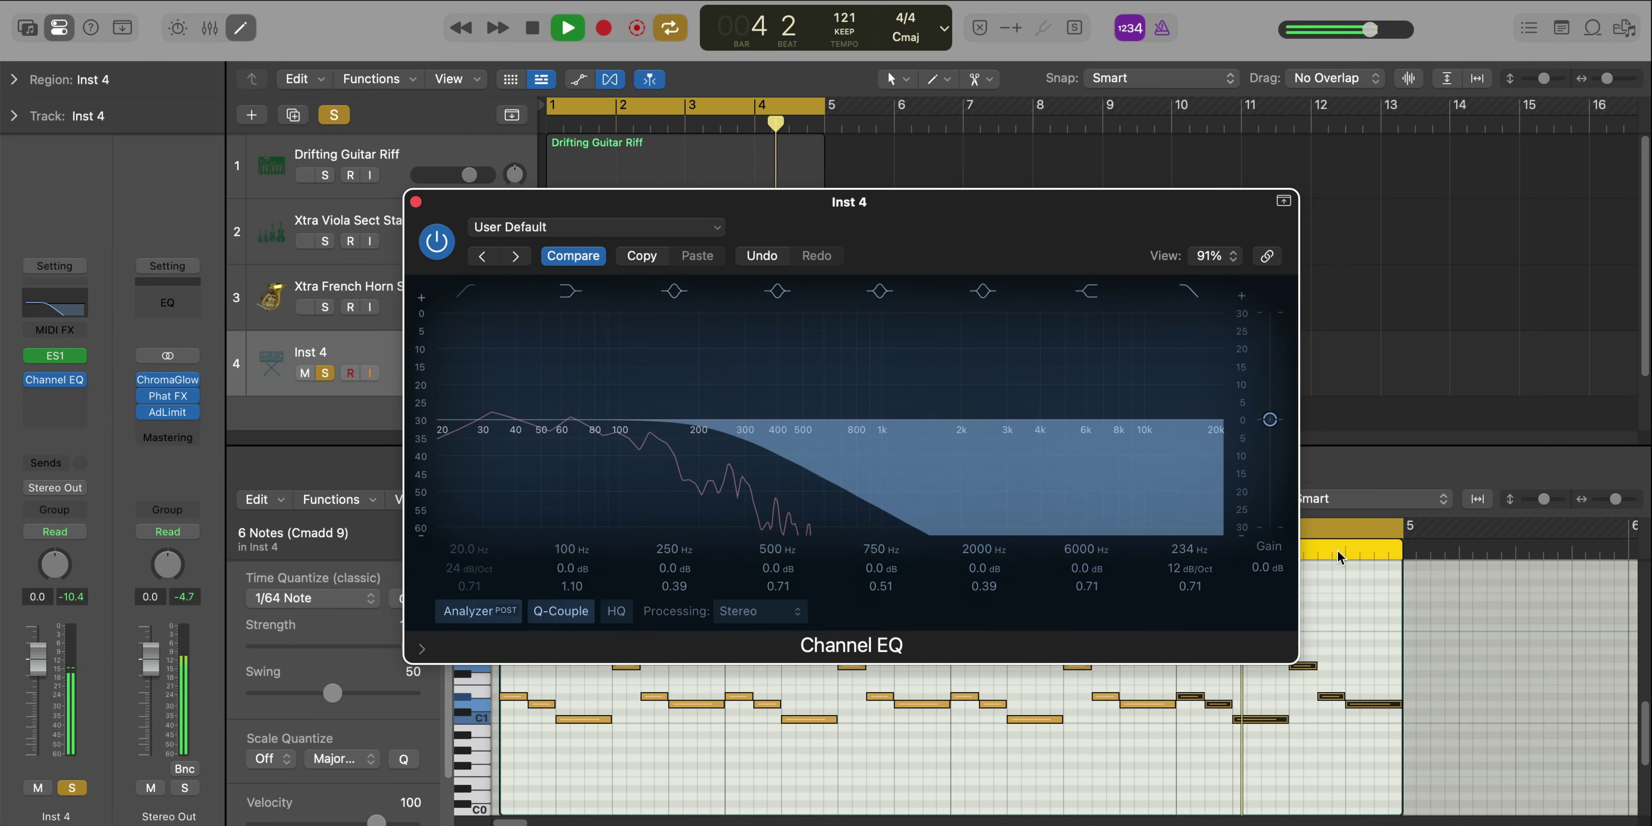
{"action": "left_click_drag", "start_coordinate": [1191, 566], "coordinate": [1191, 560]}
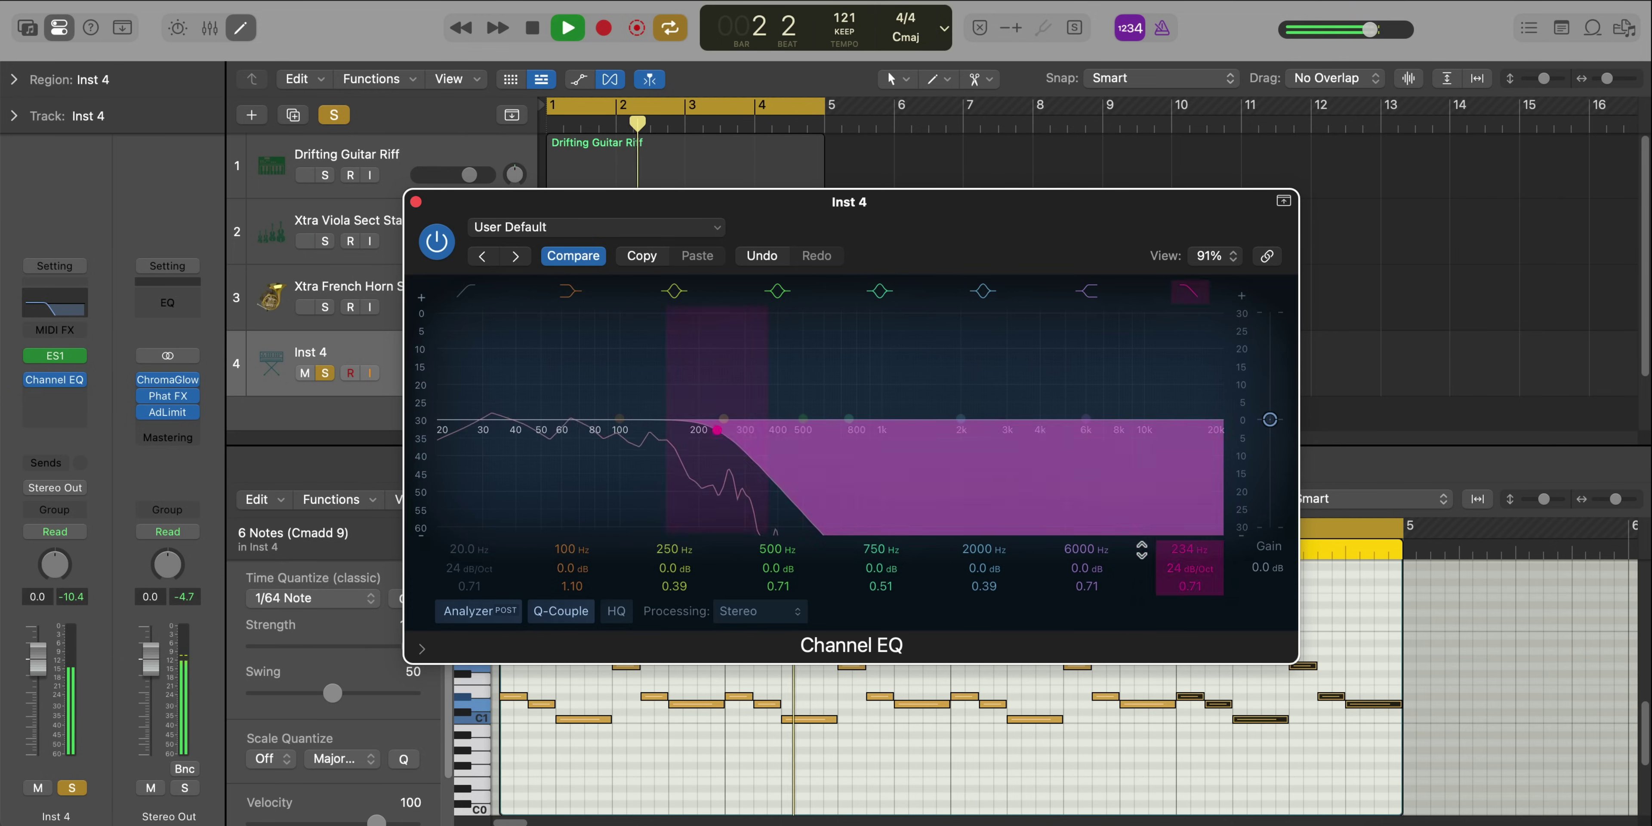
{"action": "left_click", "coordinate": [468, 296]}
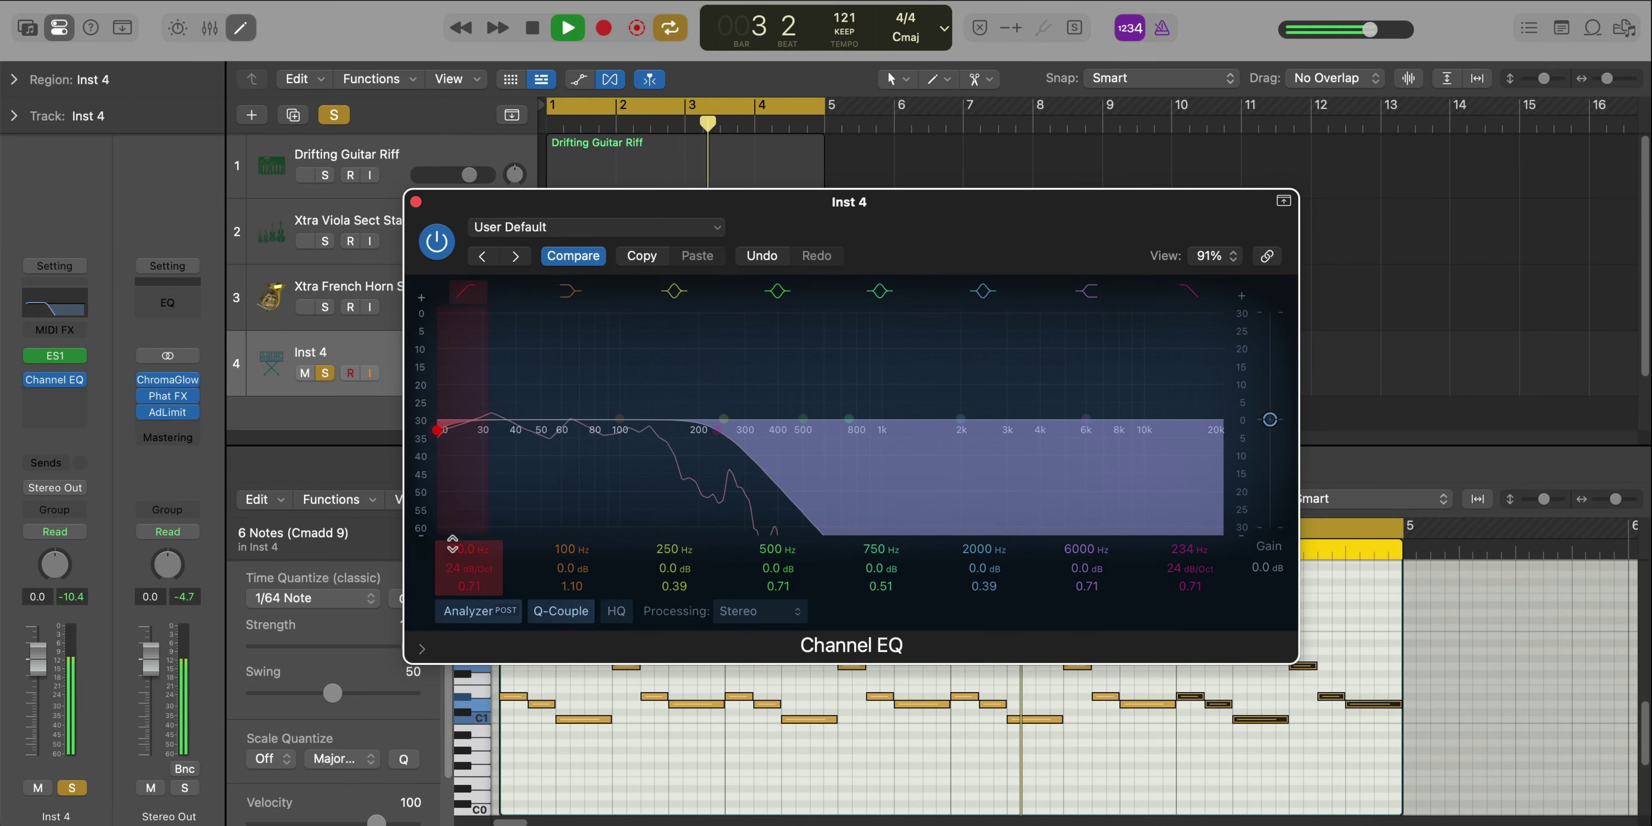
{"action": "left_click_drag", "start_coordinate": [469, 550], "coordinate": [469, 513]}
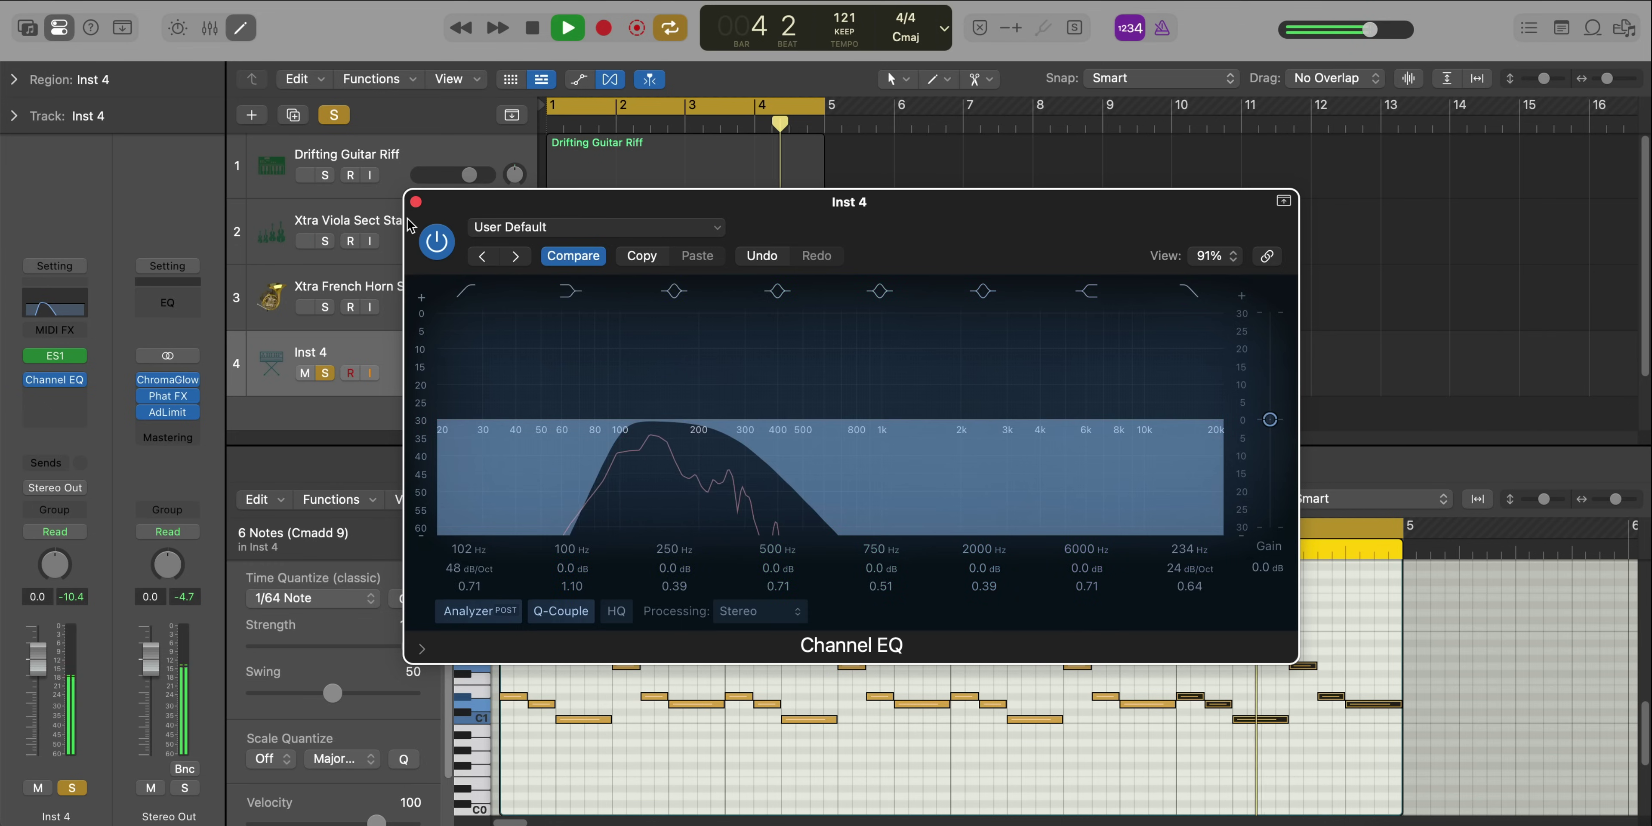
{"action": "left_click", "coordinate": [416, 201]}
Check the ES1 synthesizer's settings on the bass track, and close the note editor
{"action": "left_click", "coordinate": [55, 356]}
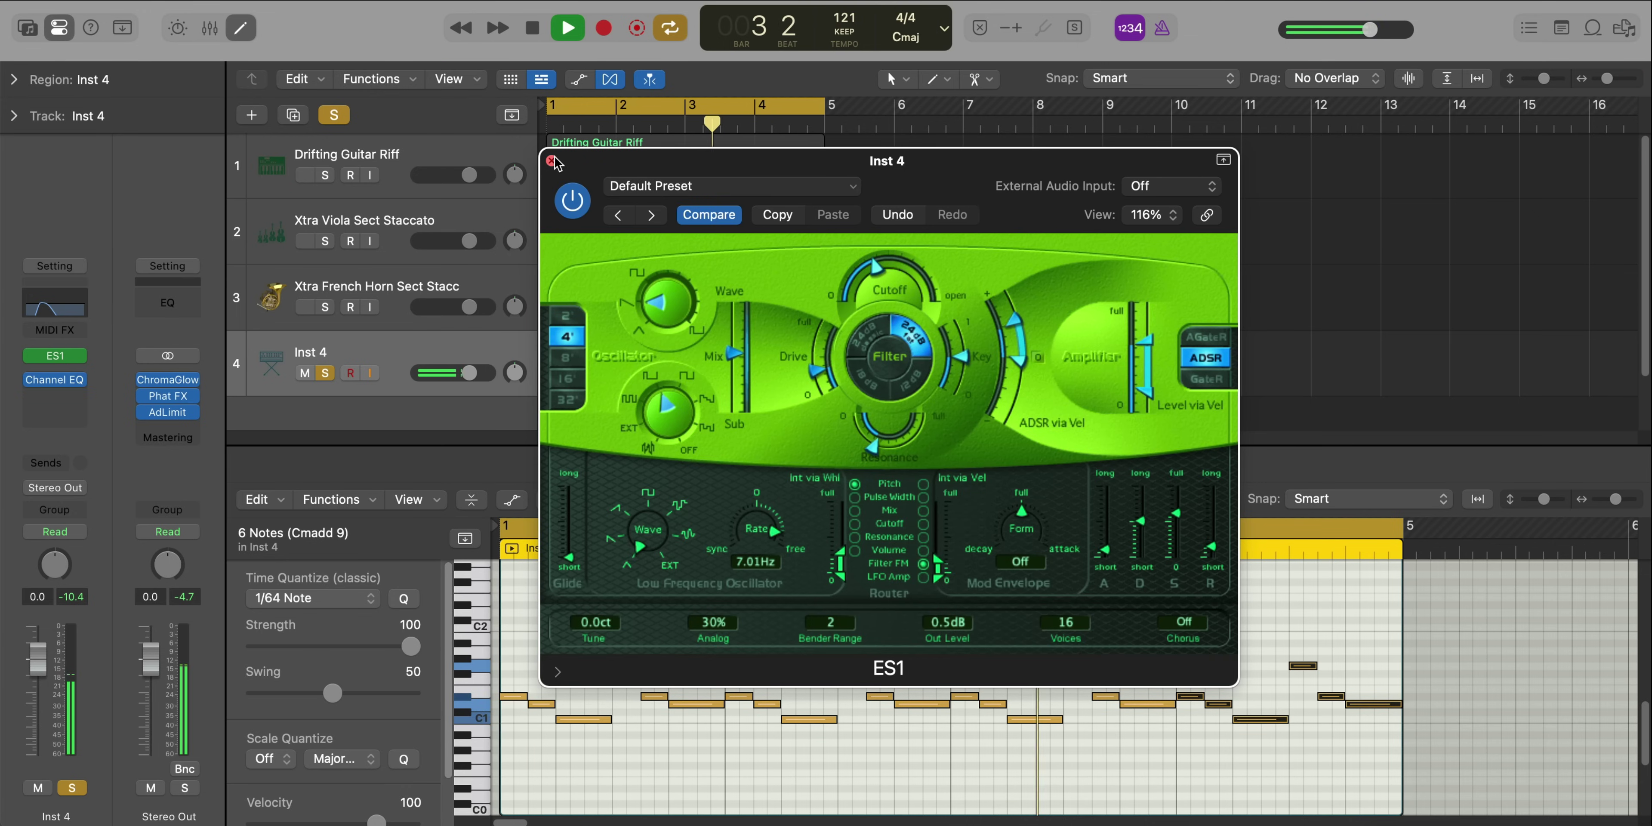
{"action": "left_click", "coordinate": [552, 161]}
{"action": "key", "text": "e"}
Solo the three upper tracks as well, and group the viola, French horn and Inst 4 tracks into a summing stack
{"action": "left_click_drag", "start_coordinate": [325, 307], "coordinate": [320, 163]}
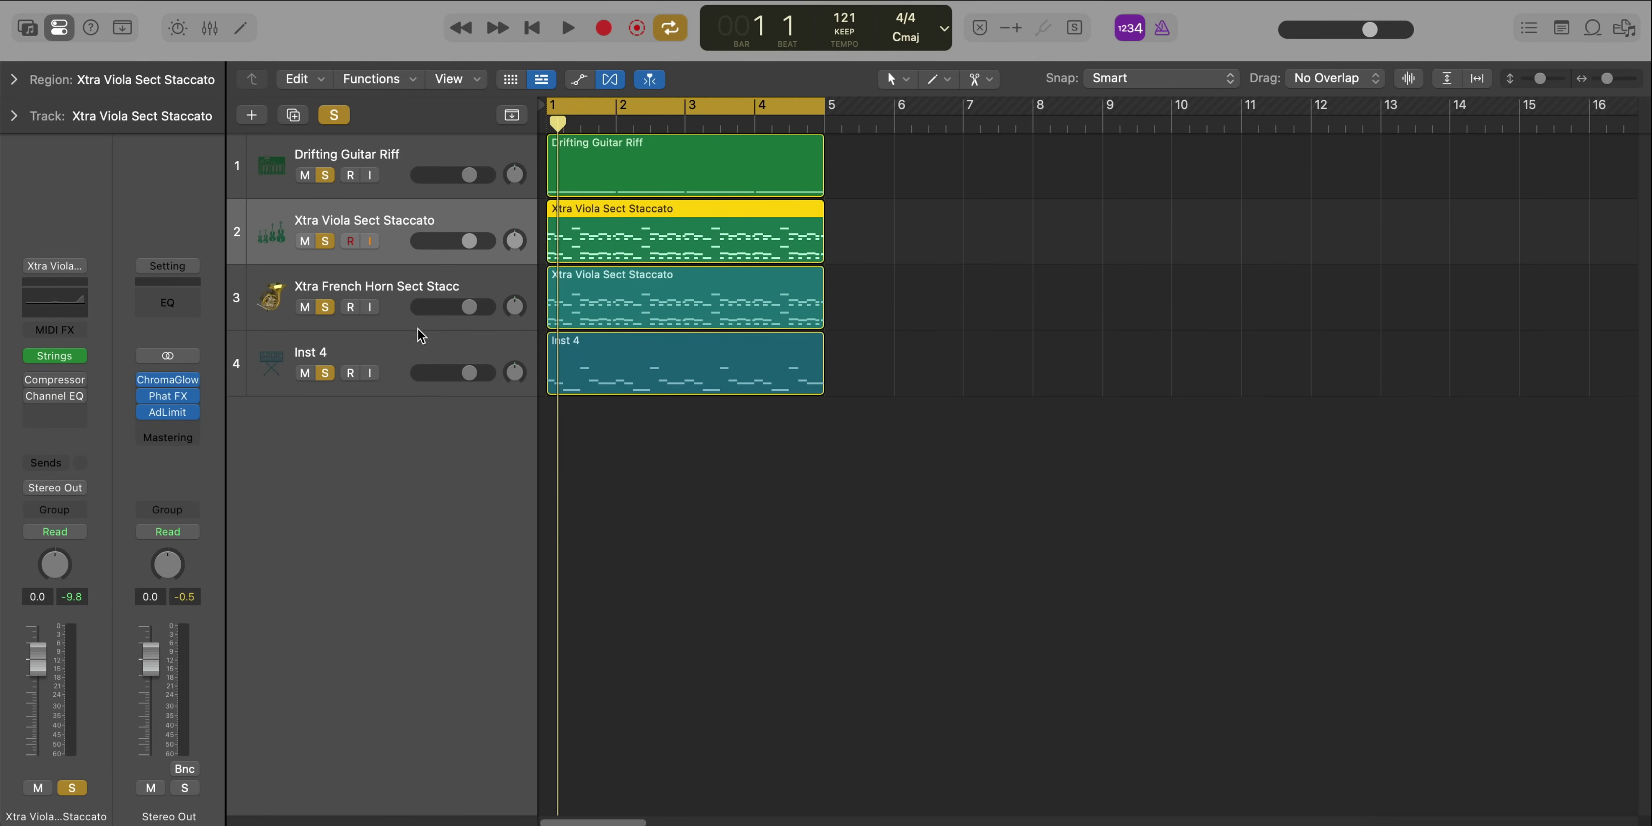
{"action": "left_click", "coordinate": [420, 354], "text": "shift"}
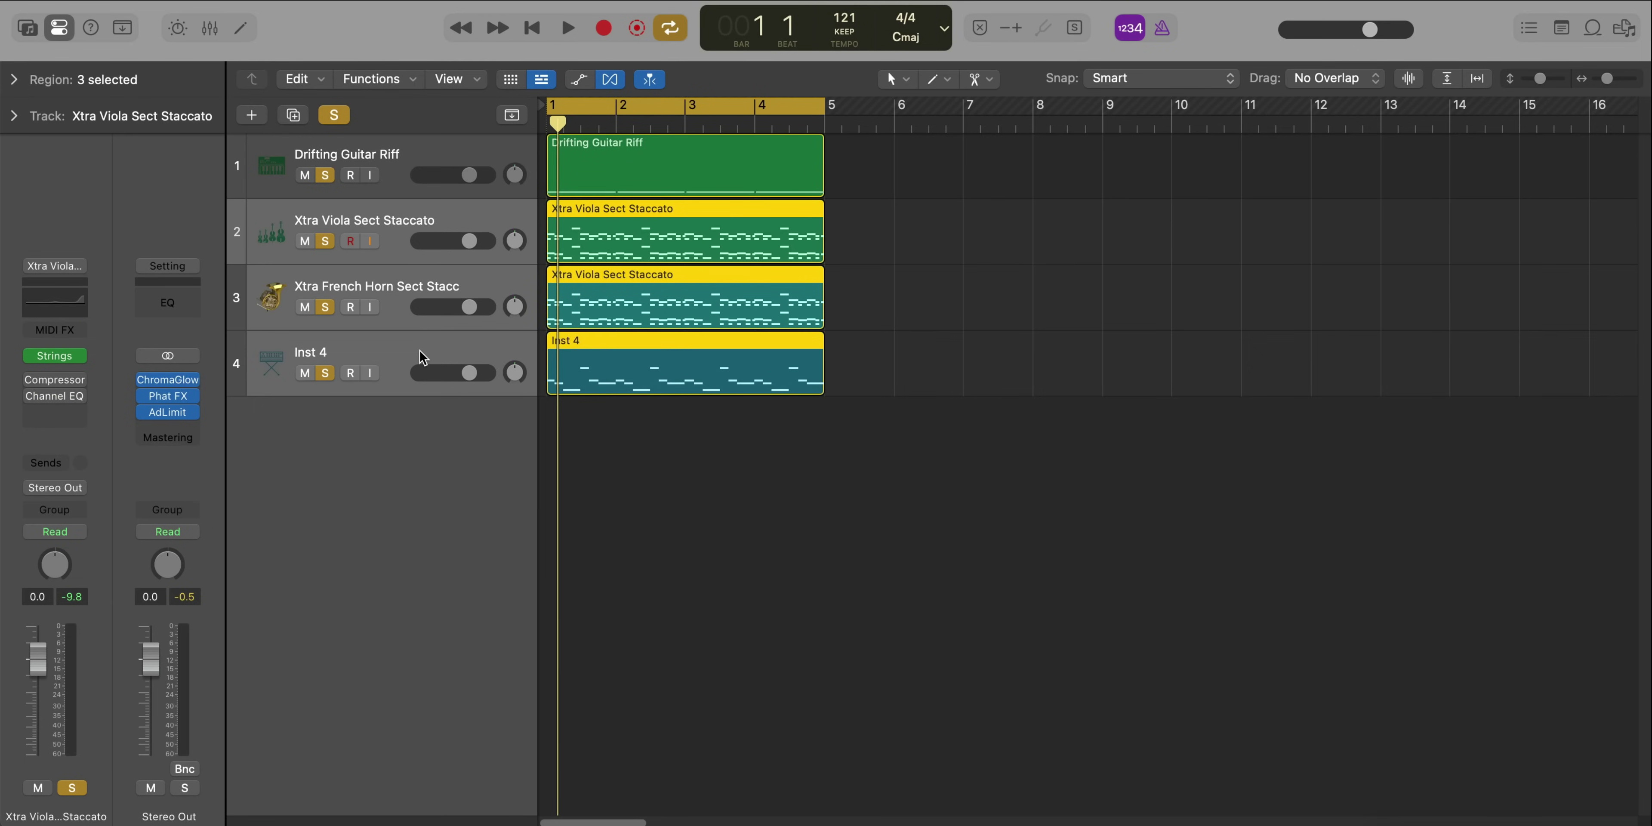
{"action": "key", "text": "super+shift+d"}
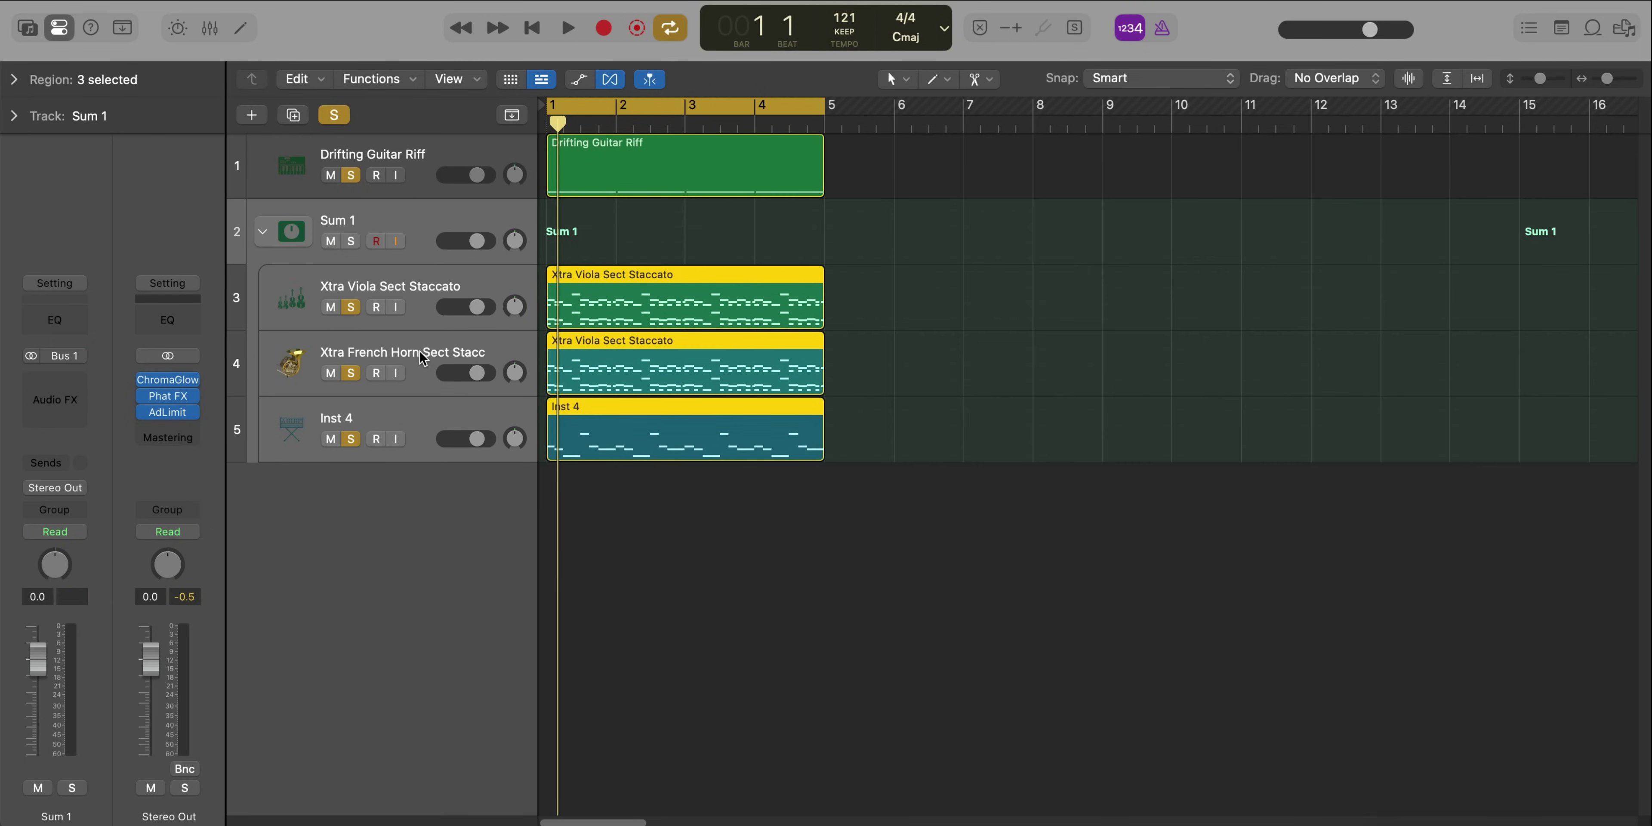
Insert a Channel EQ on the summing stack and load the Megaphone preset from the EQ Tools category
{"action": "left_click", "coordinate": [73, 329]}
{"action": "left_click_drag", "start_coordinate": [1015, 284], "coordinate": [944, 207]}
{"action": "left_click", "coordinate": [760, 196]}
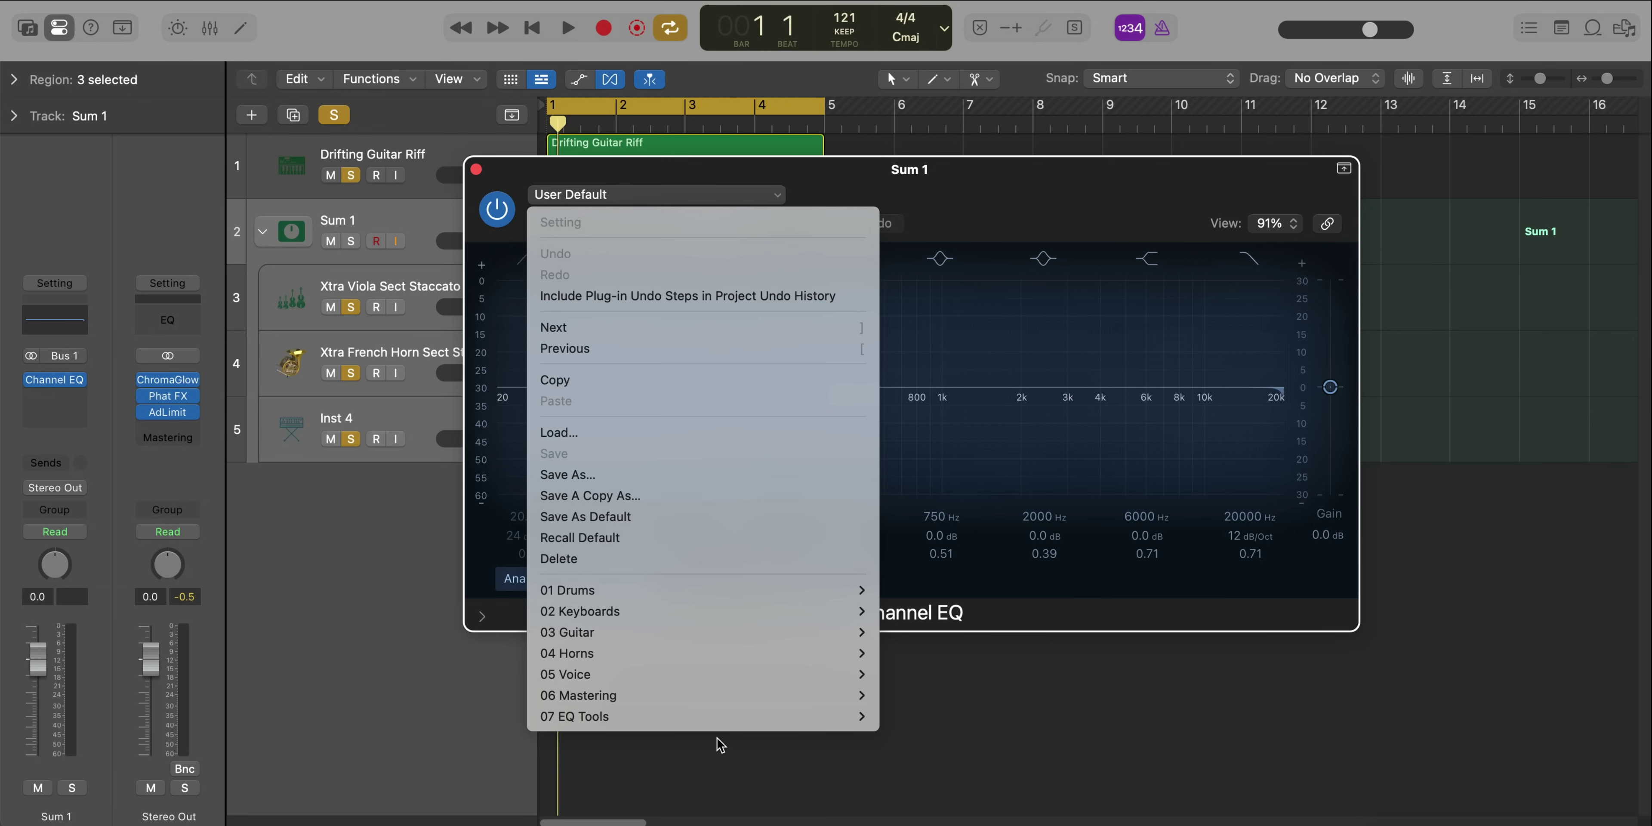
{"action": "mouse_move", "coordinate": [719, 729]}
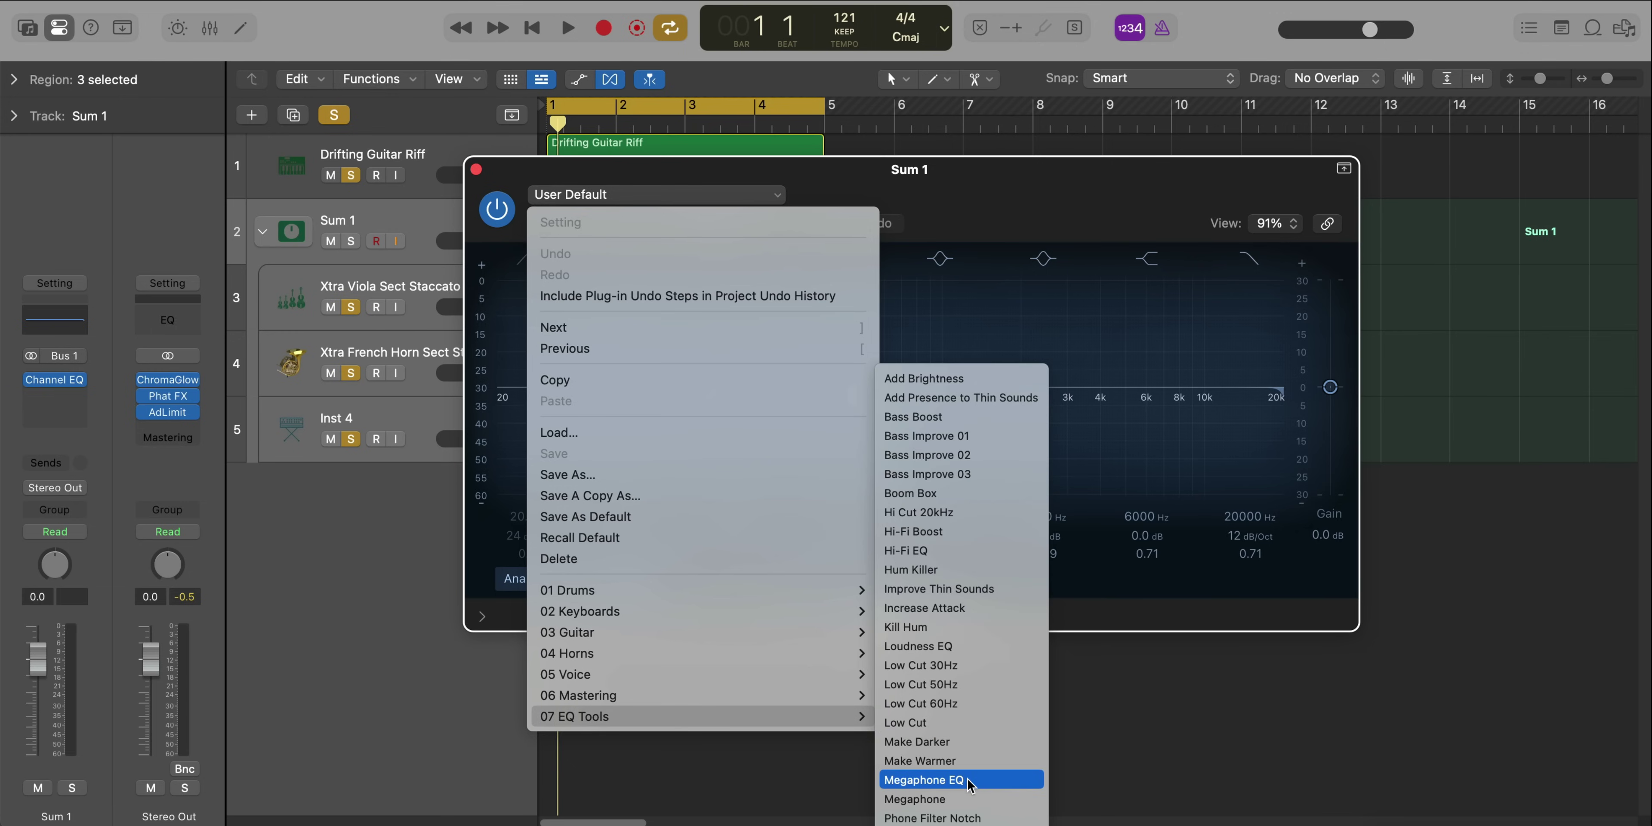
{"action": "left_click", "coordinate": [970, 802]}
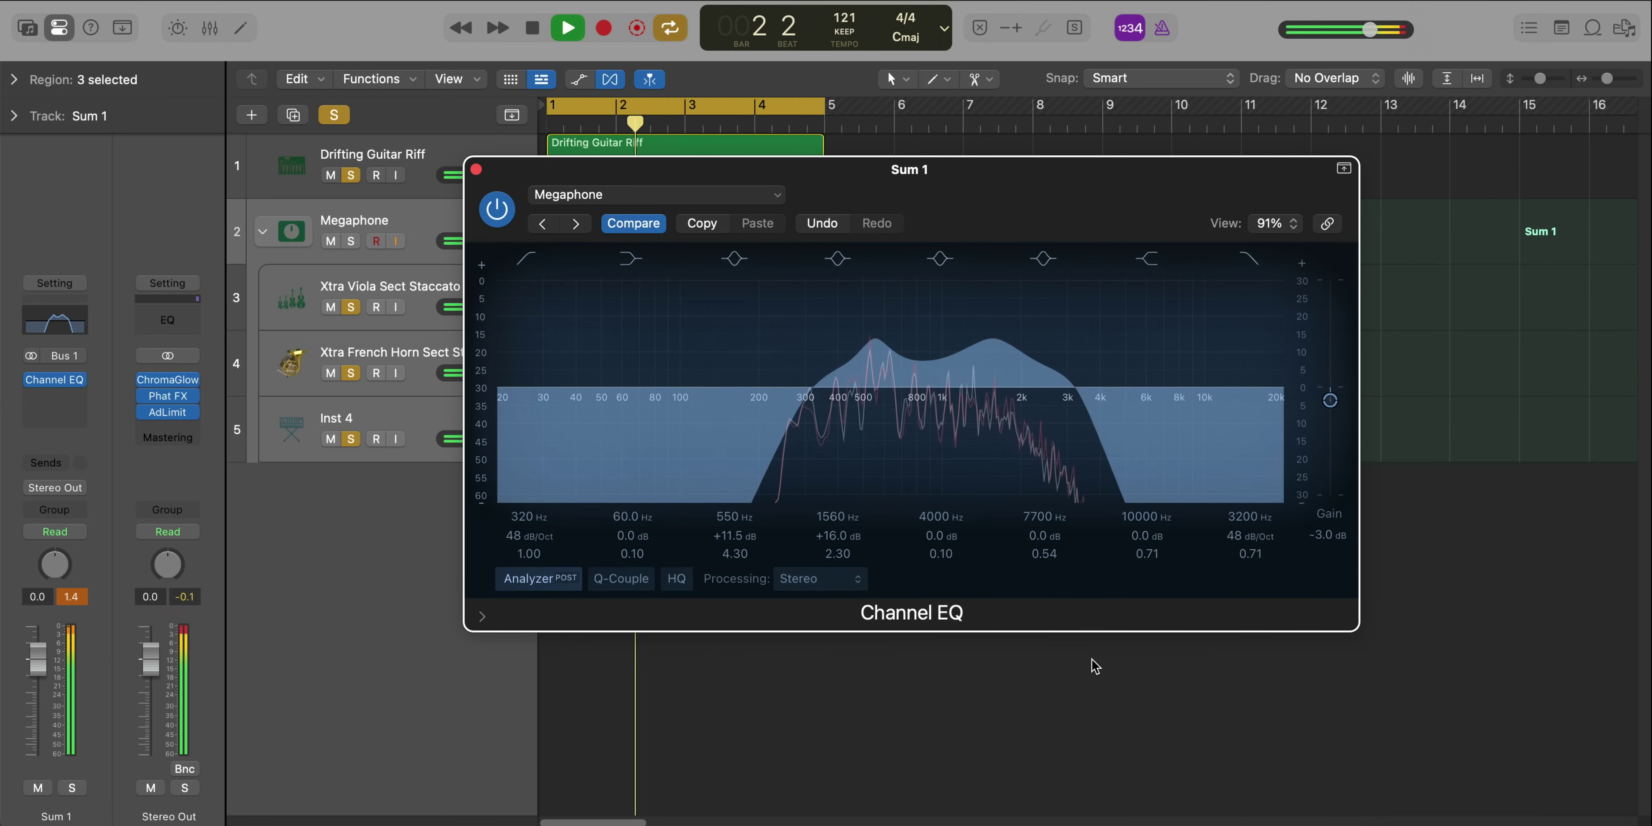
Set the high cut of the stack's Channel EQ to 1720 Hz and its low cut to 174 Hz
{"action": "key", "text": "space"}
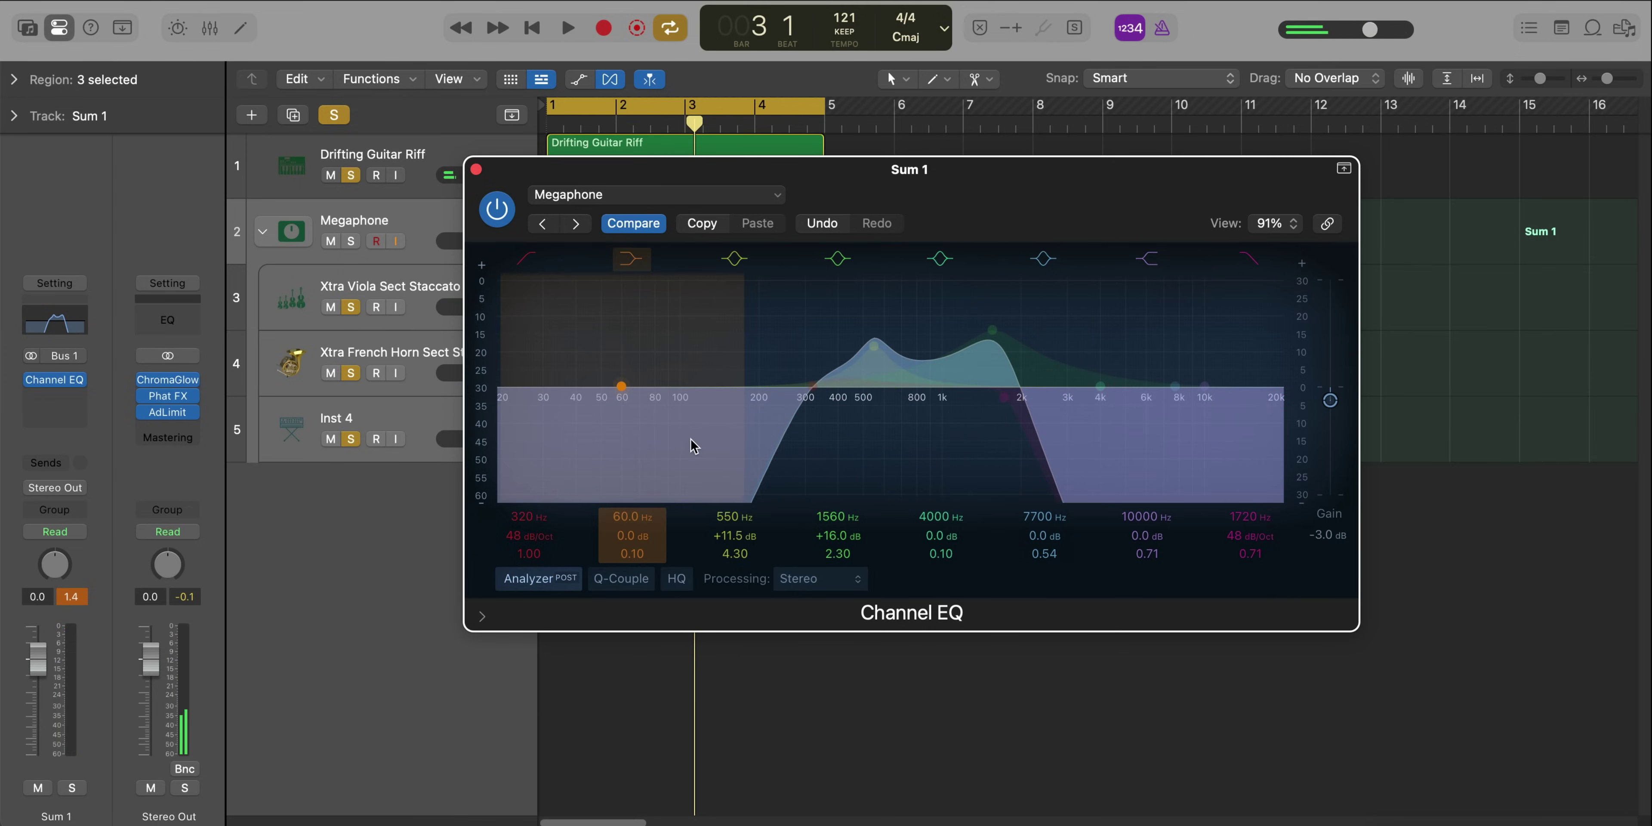
{"action": "left_click_drag", "start_coordinate": [530, 517], "coordinate": [534, 533]}
{"action": "key", "text": "space"}
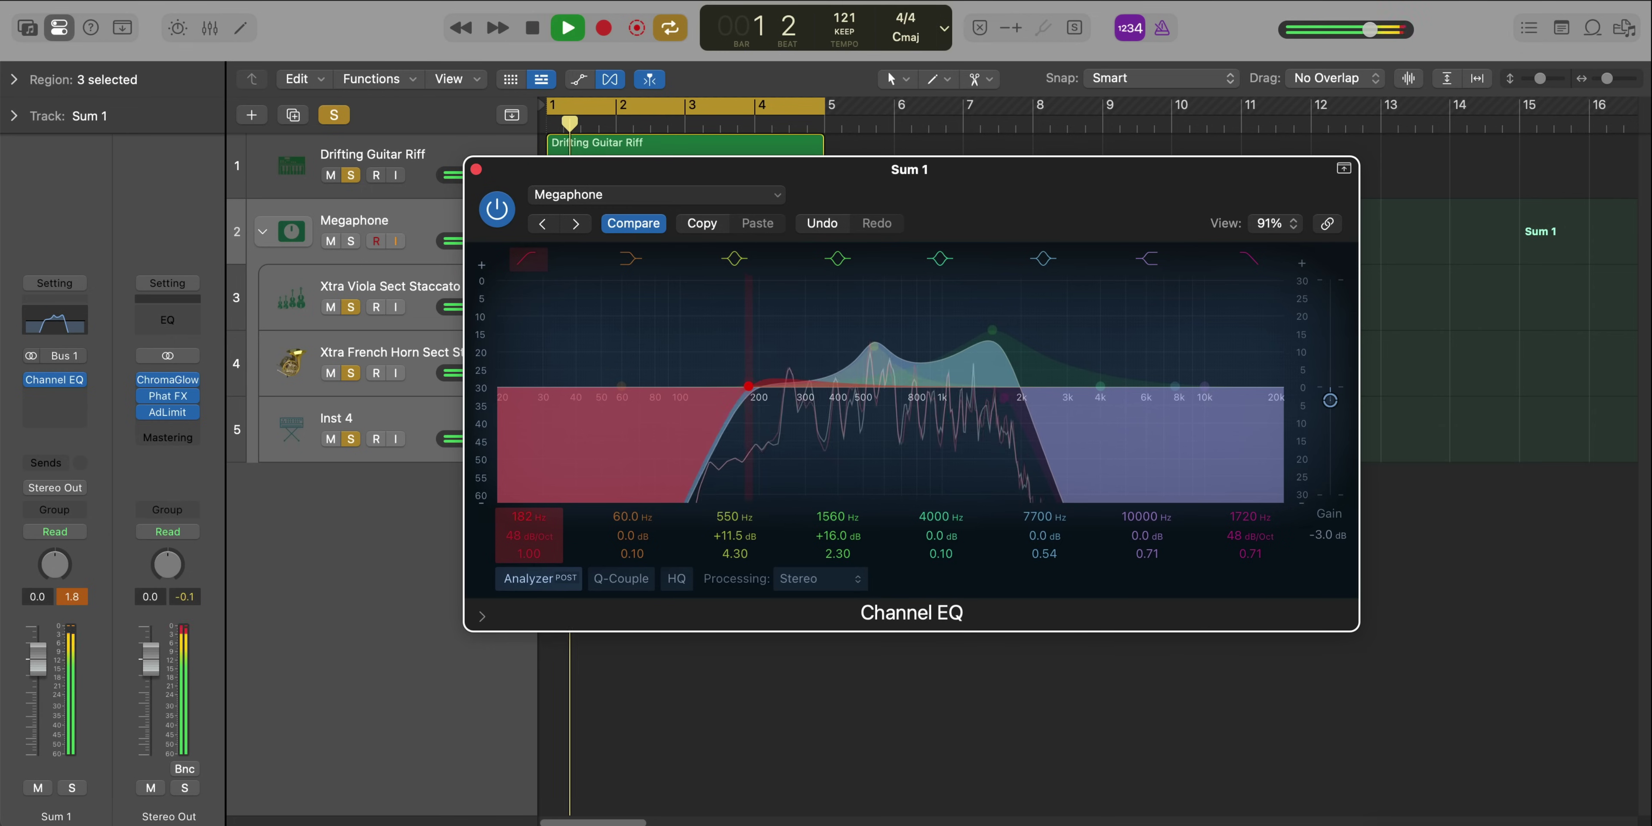
Turn off the 1560 Hz and 4000 Hz bands of the stack's Channel EQ, and toggle its 550 Hz band off and on
{"action": "left_click", "coordinate": [943, 260]}
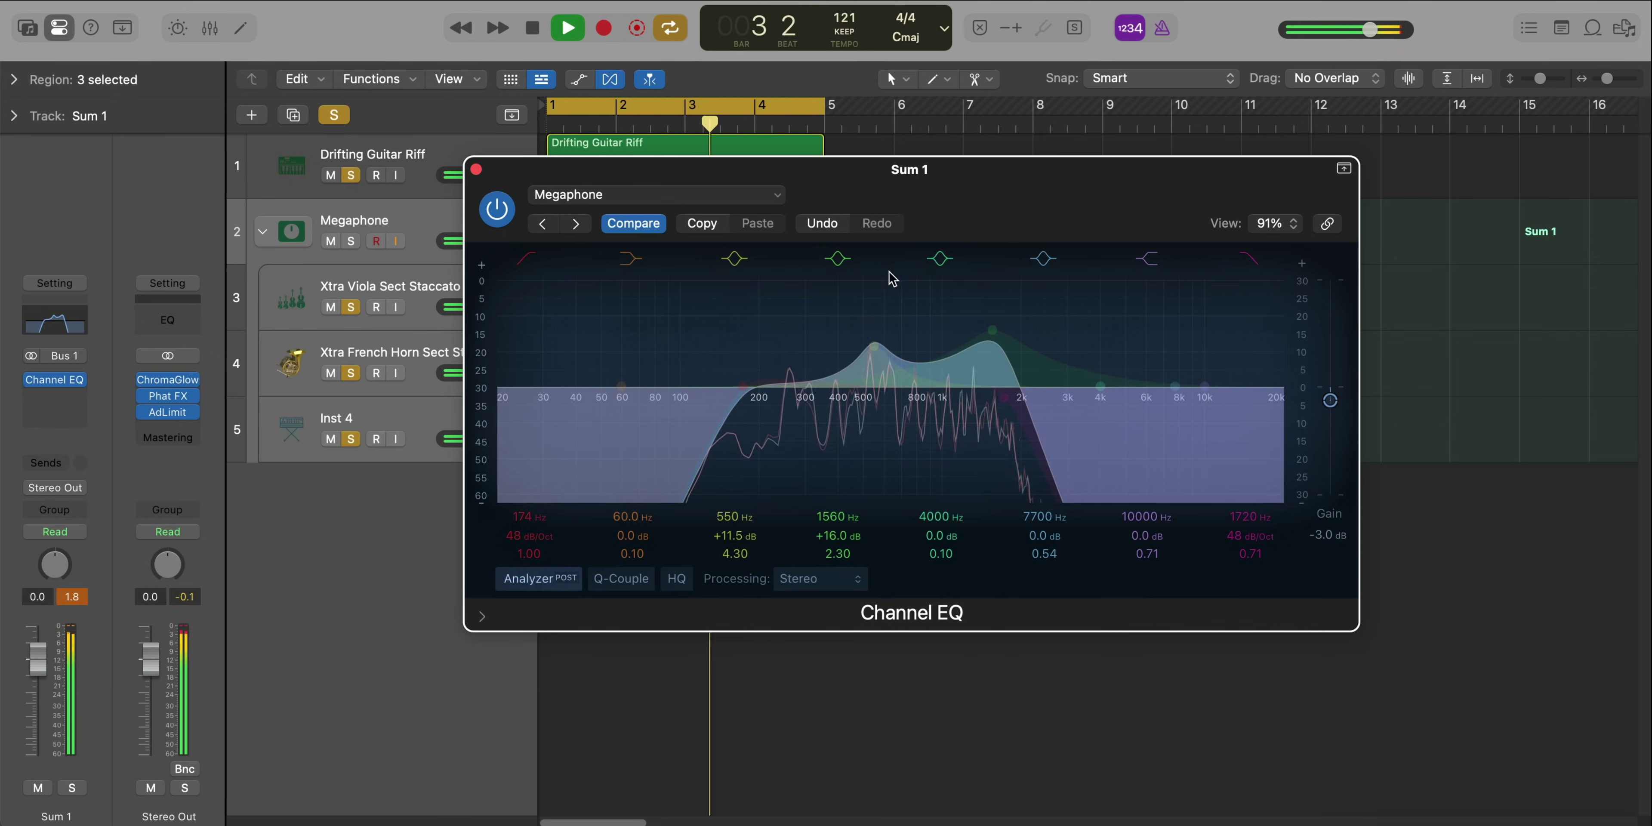
{"action": "left_click", "coordinate": [746, 263]}
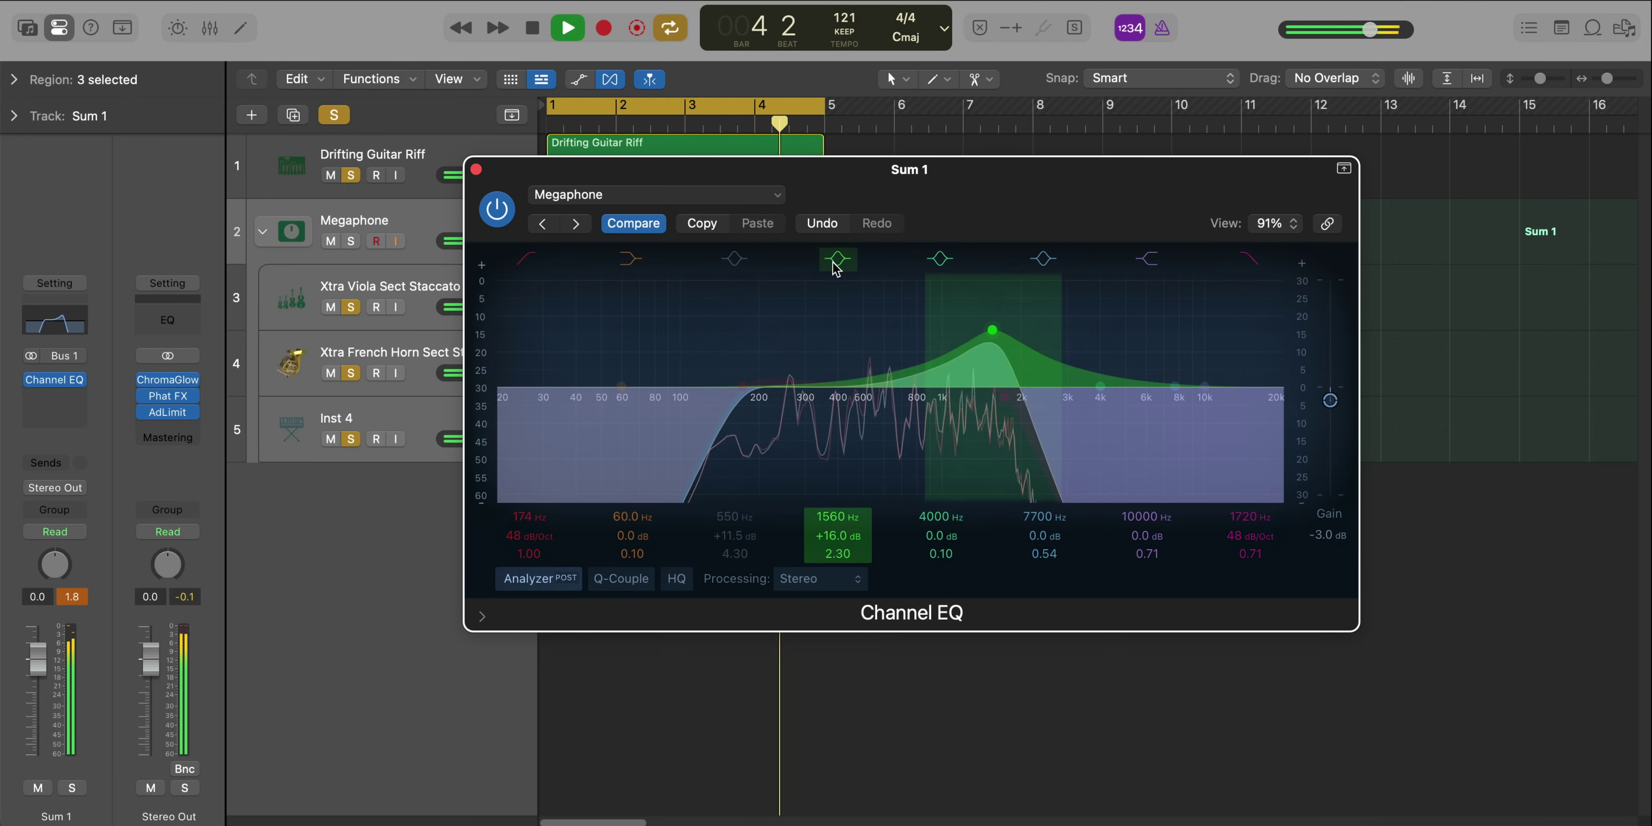
{"action": "left_click", "coordinate": [939, 261]}
{"action": "left_click", "coordinate": [839, 261]}
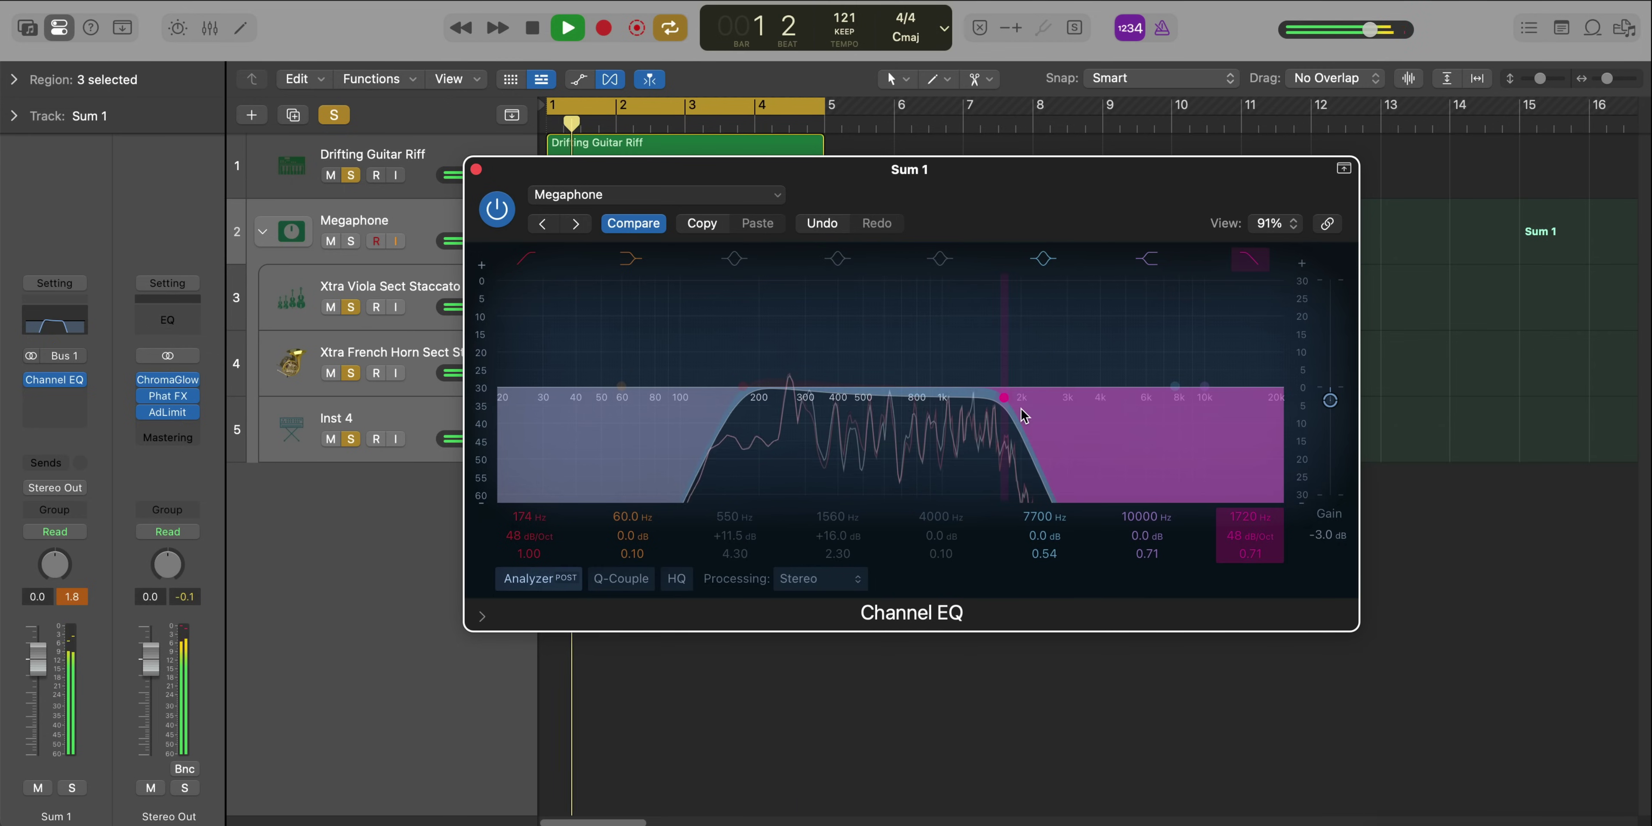
{"action": "left_click", "coordinate": [735, 259]}
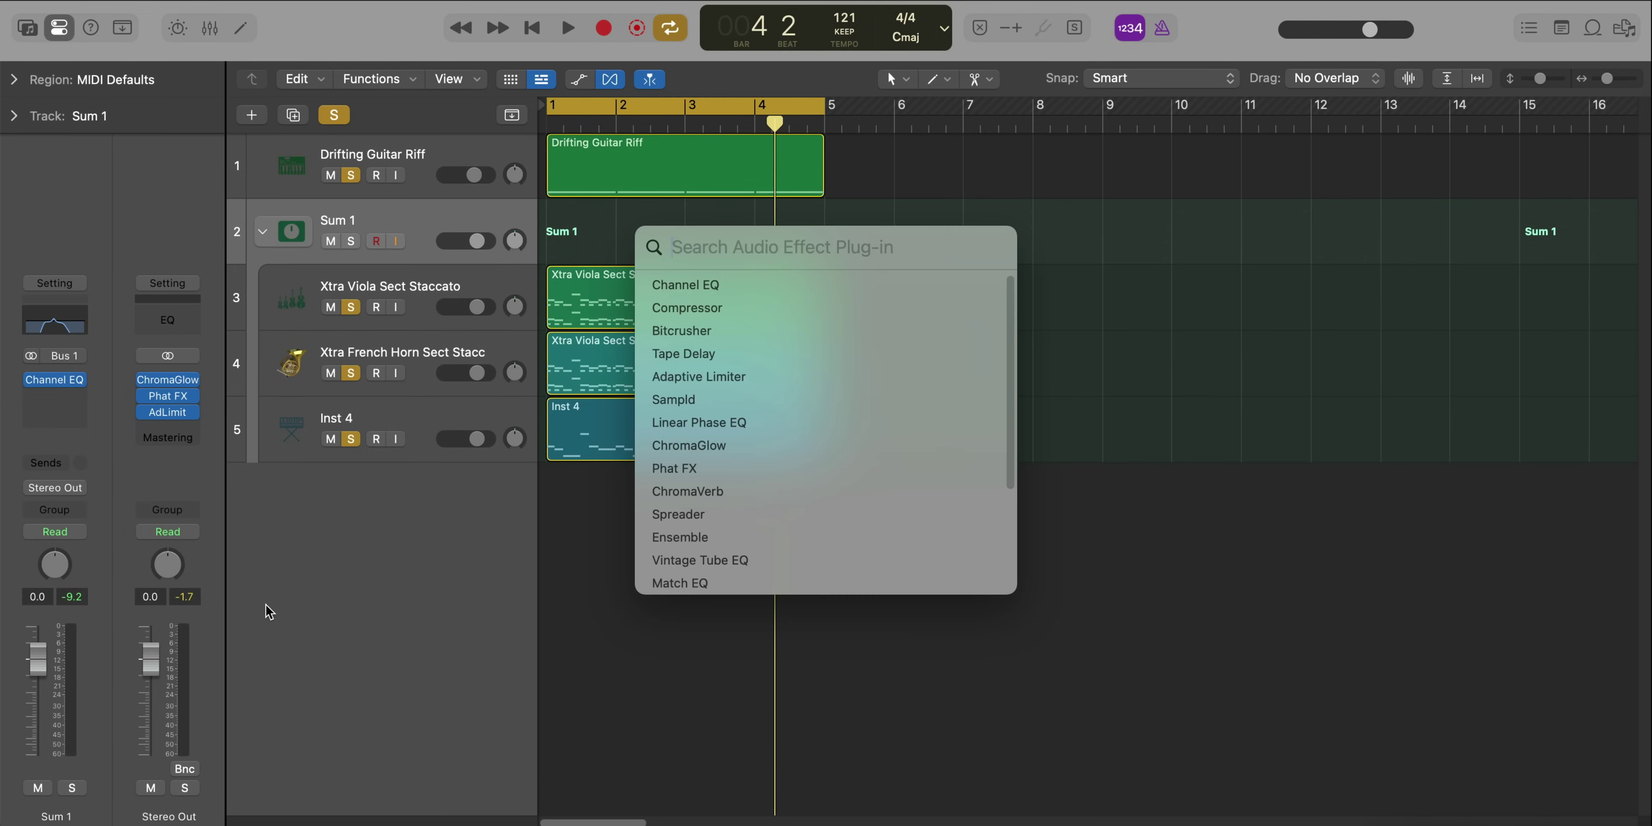
Insert ChromaGlow on the summing stack, pick a preset from its Keys category and play the loop
{"action": "type", "text": "chro"}
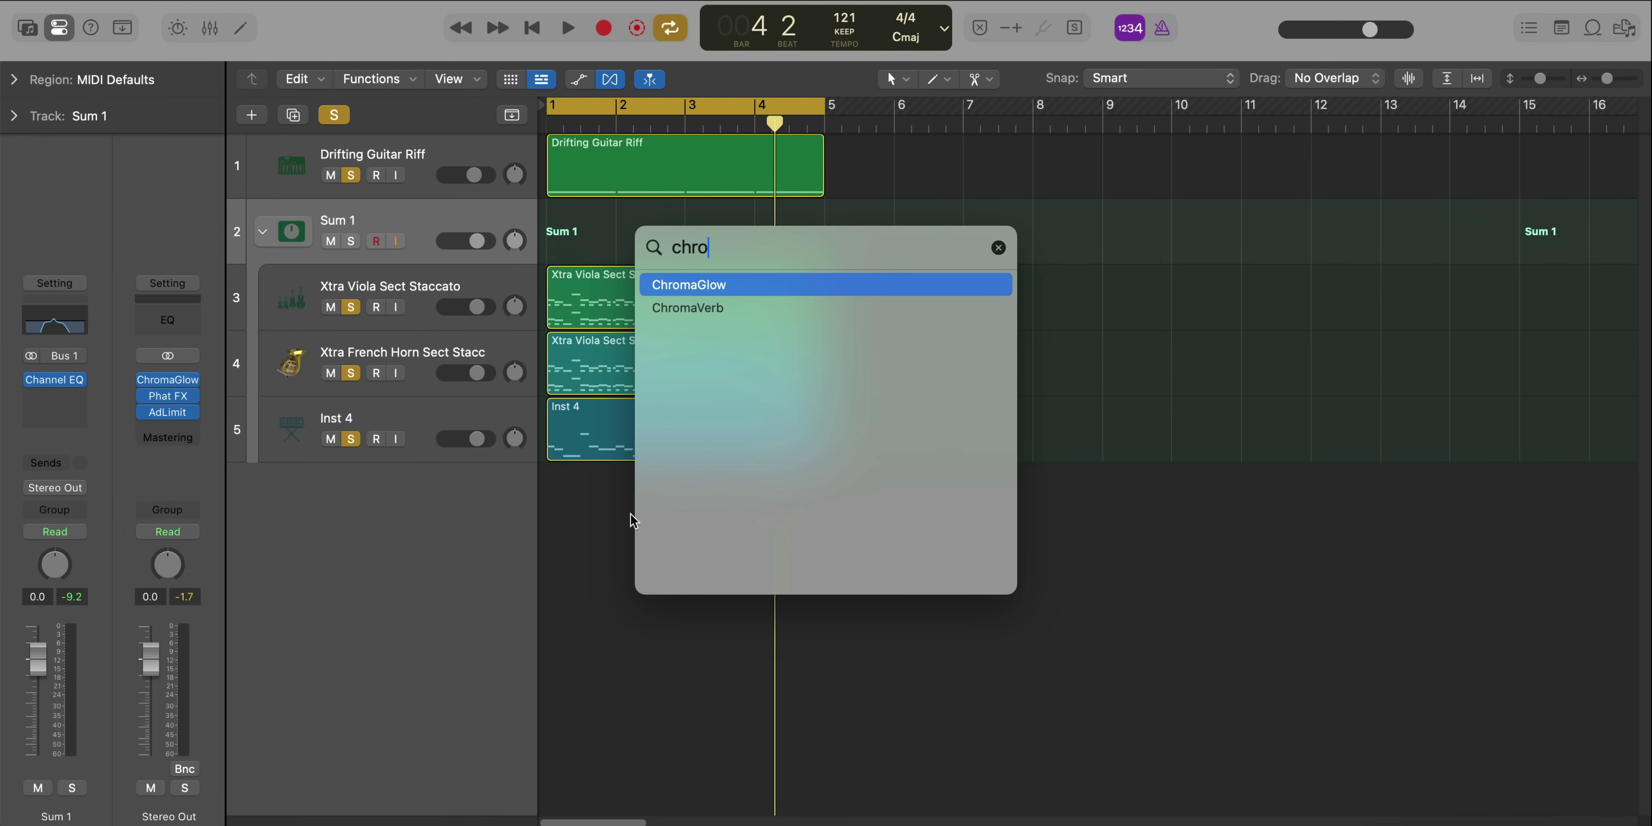
{"action": "key", "text": "Return"}
{"action": "left_click", "coordinate": [723, 205]}
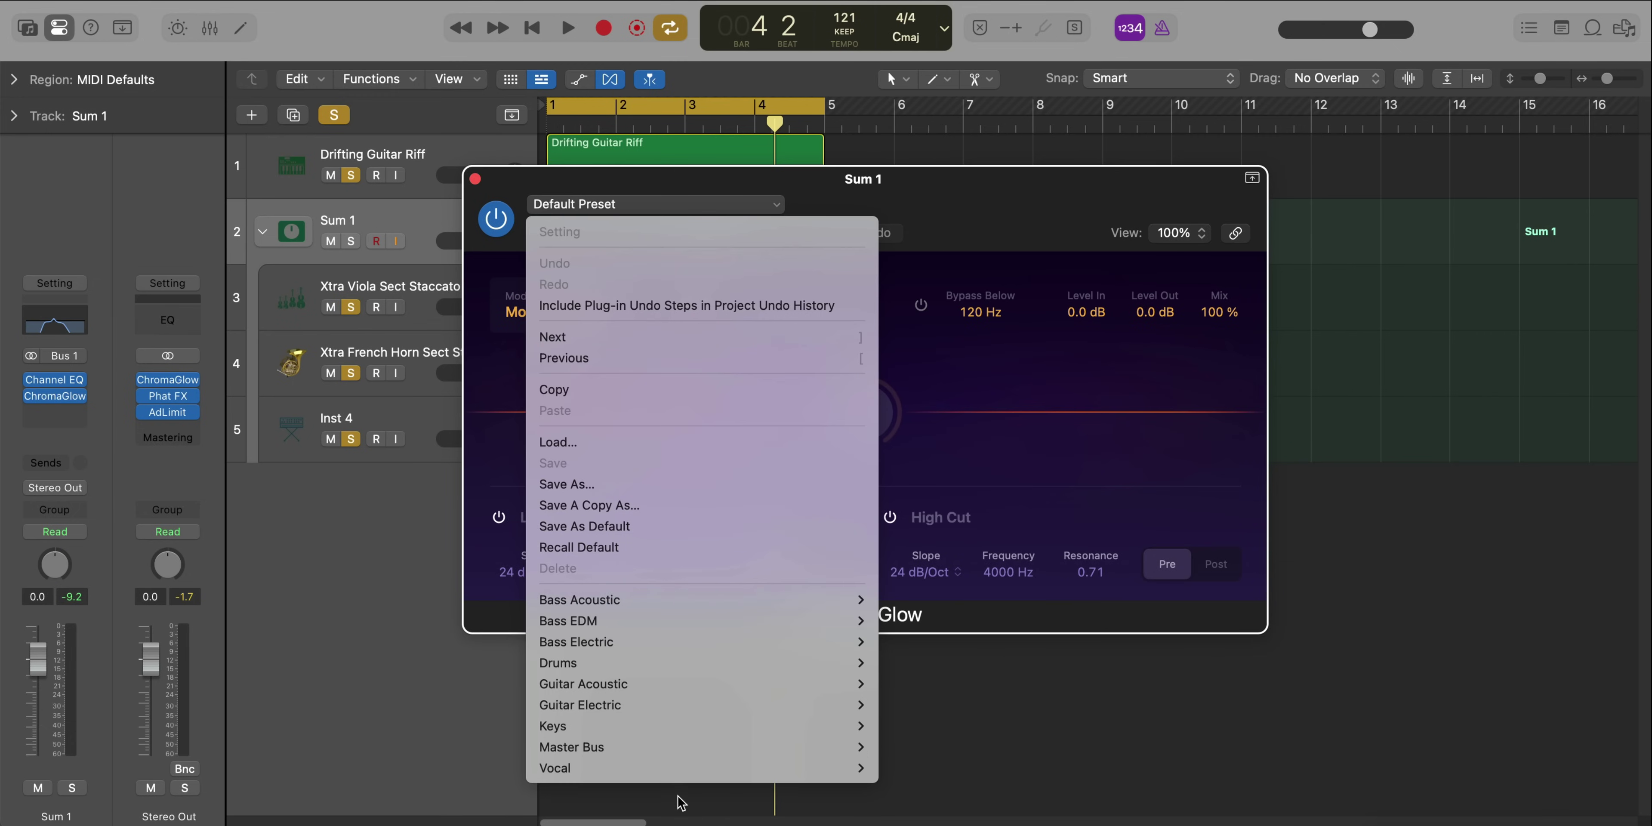
{"action": "mouse_move", "coordinate": [680, 768]}
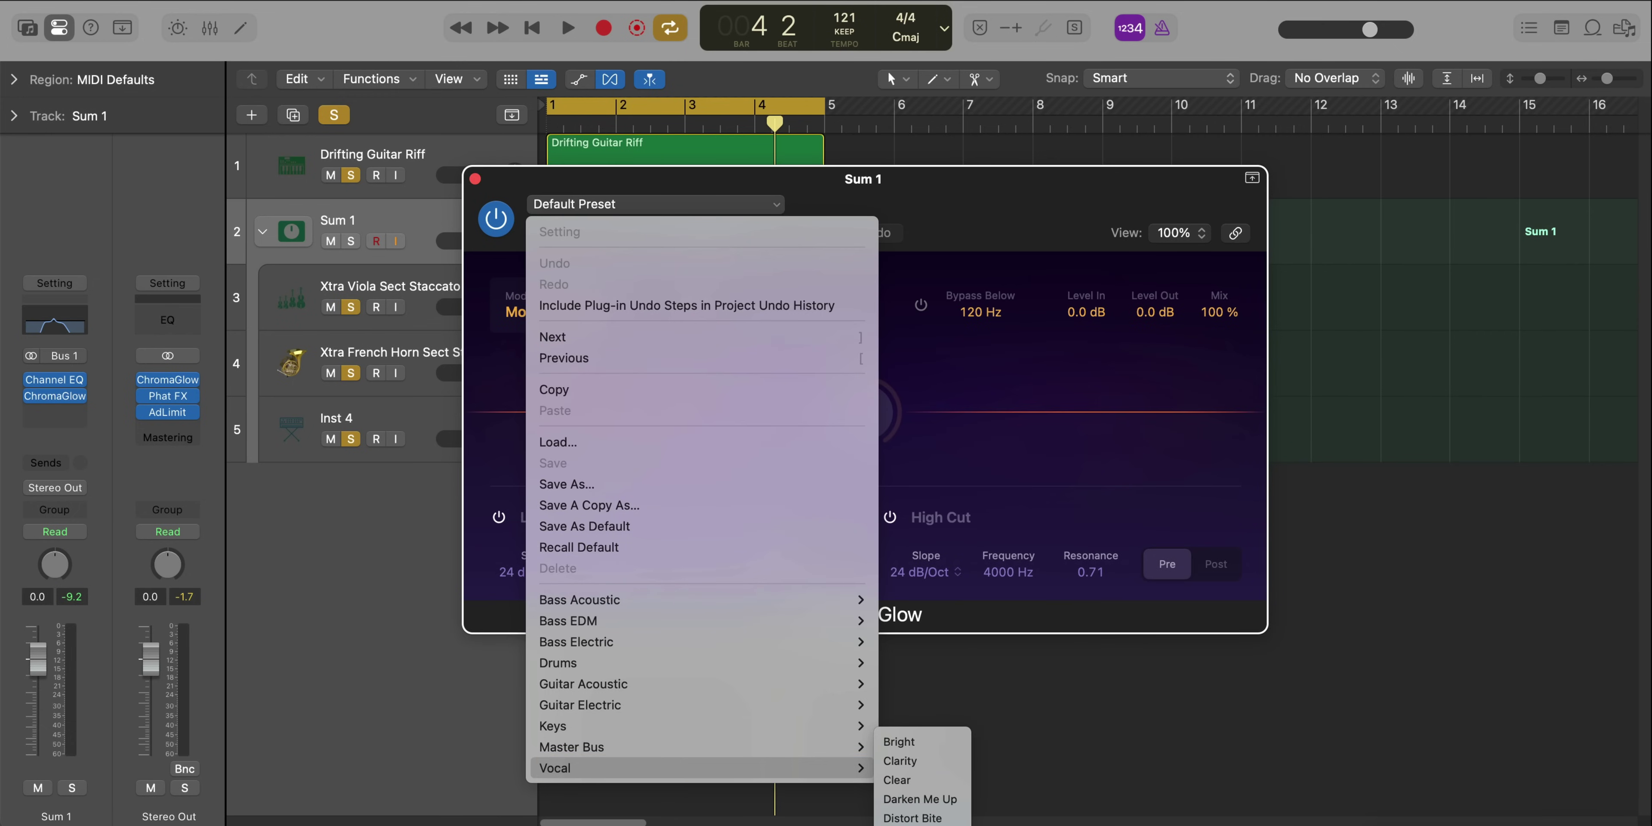
{"action": "mouse_move", "coordinate": [732, 725]}
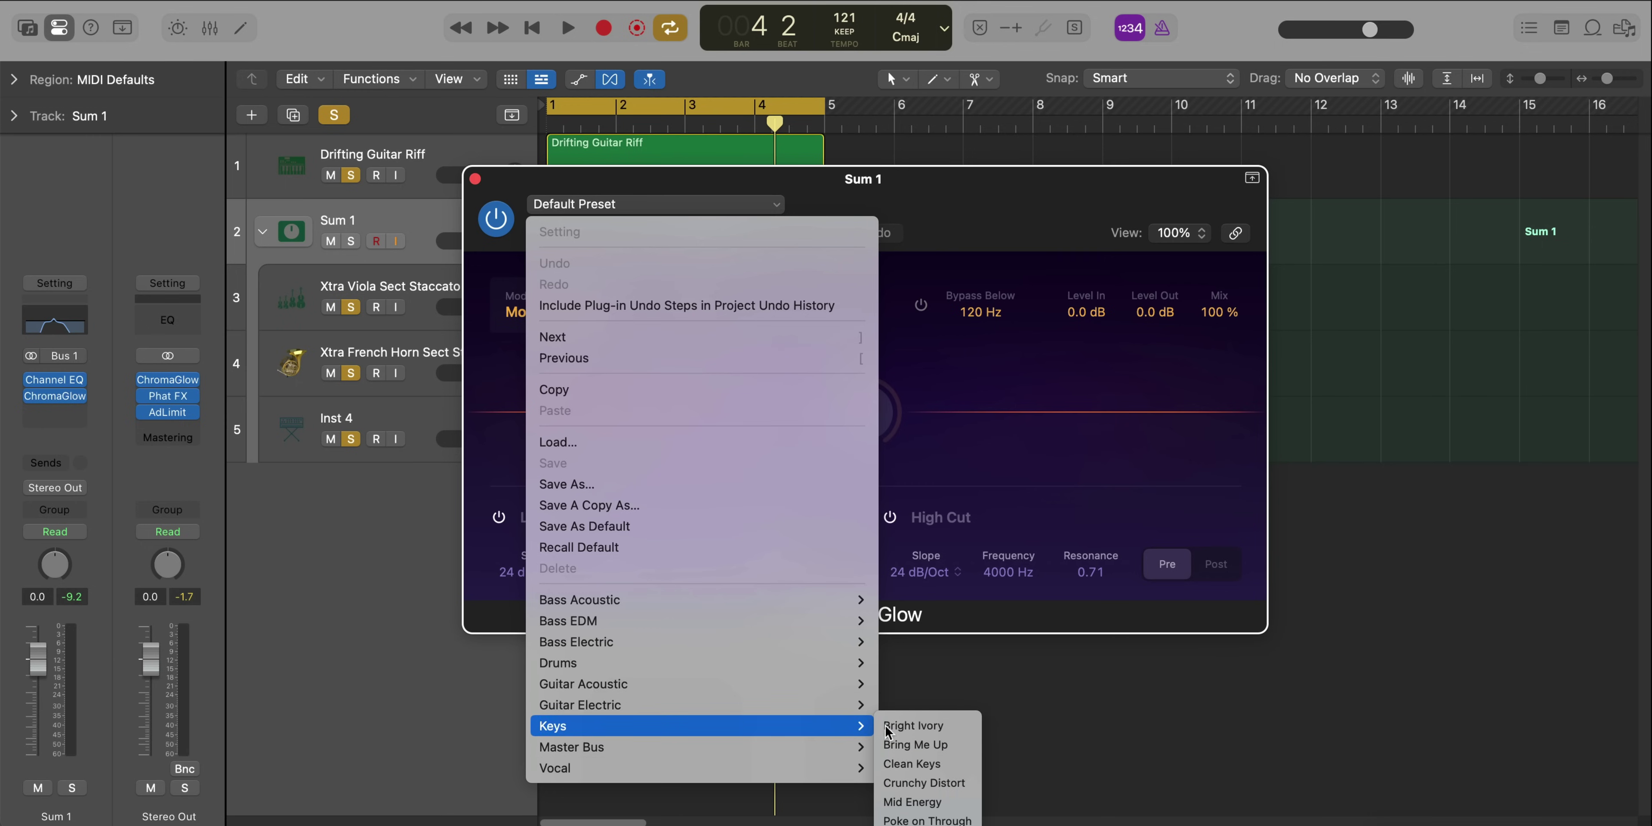
{"action": "left_click", "coordinate": [930, 825]}
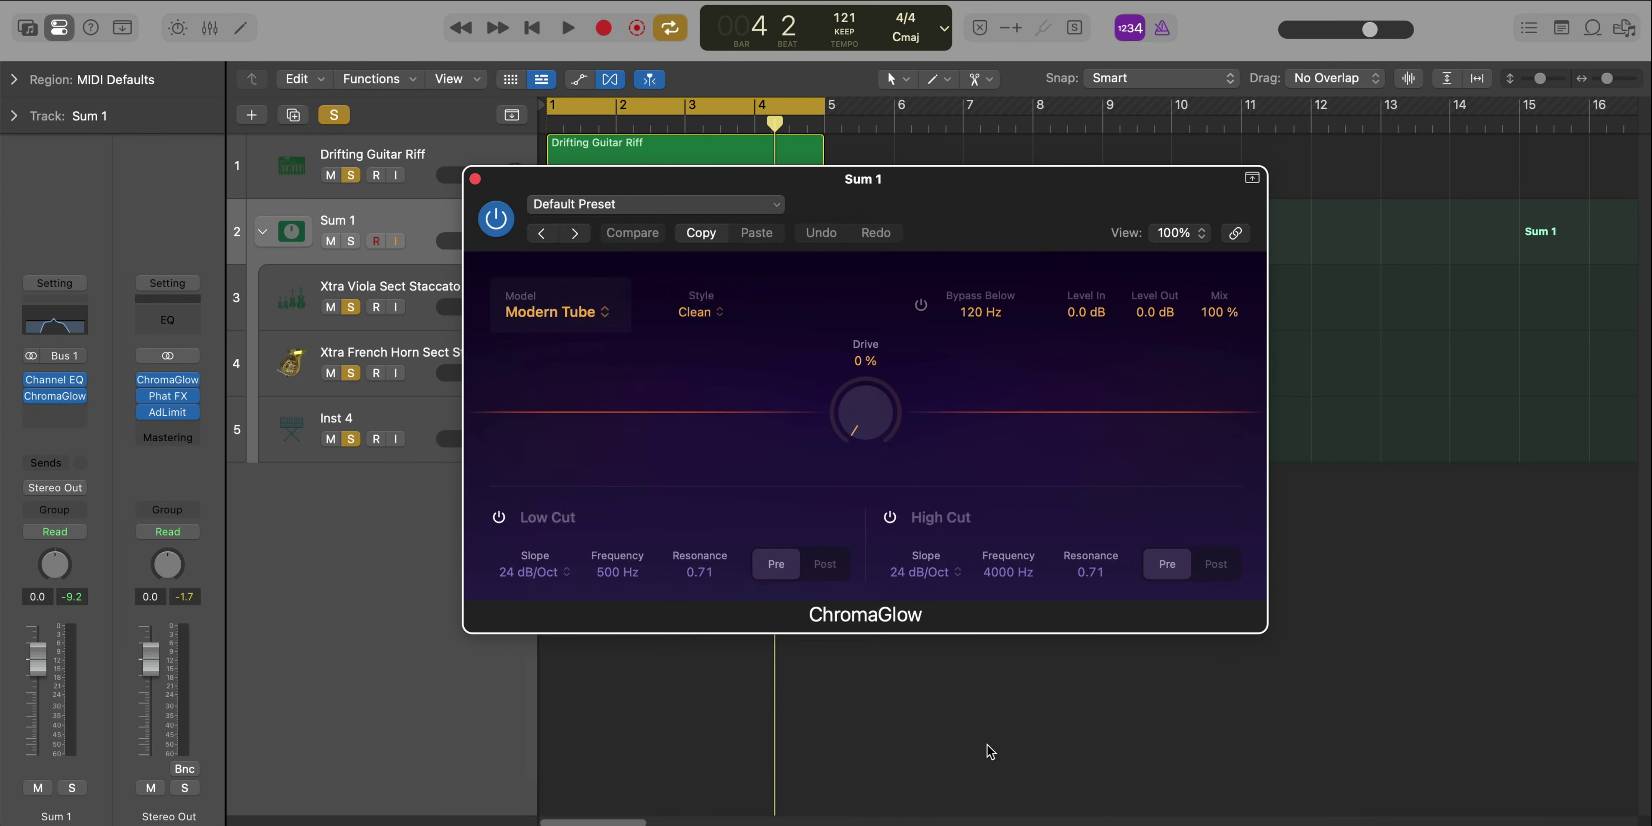
{"action": "key", "text": "space"}
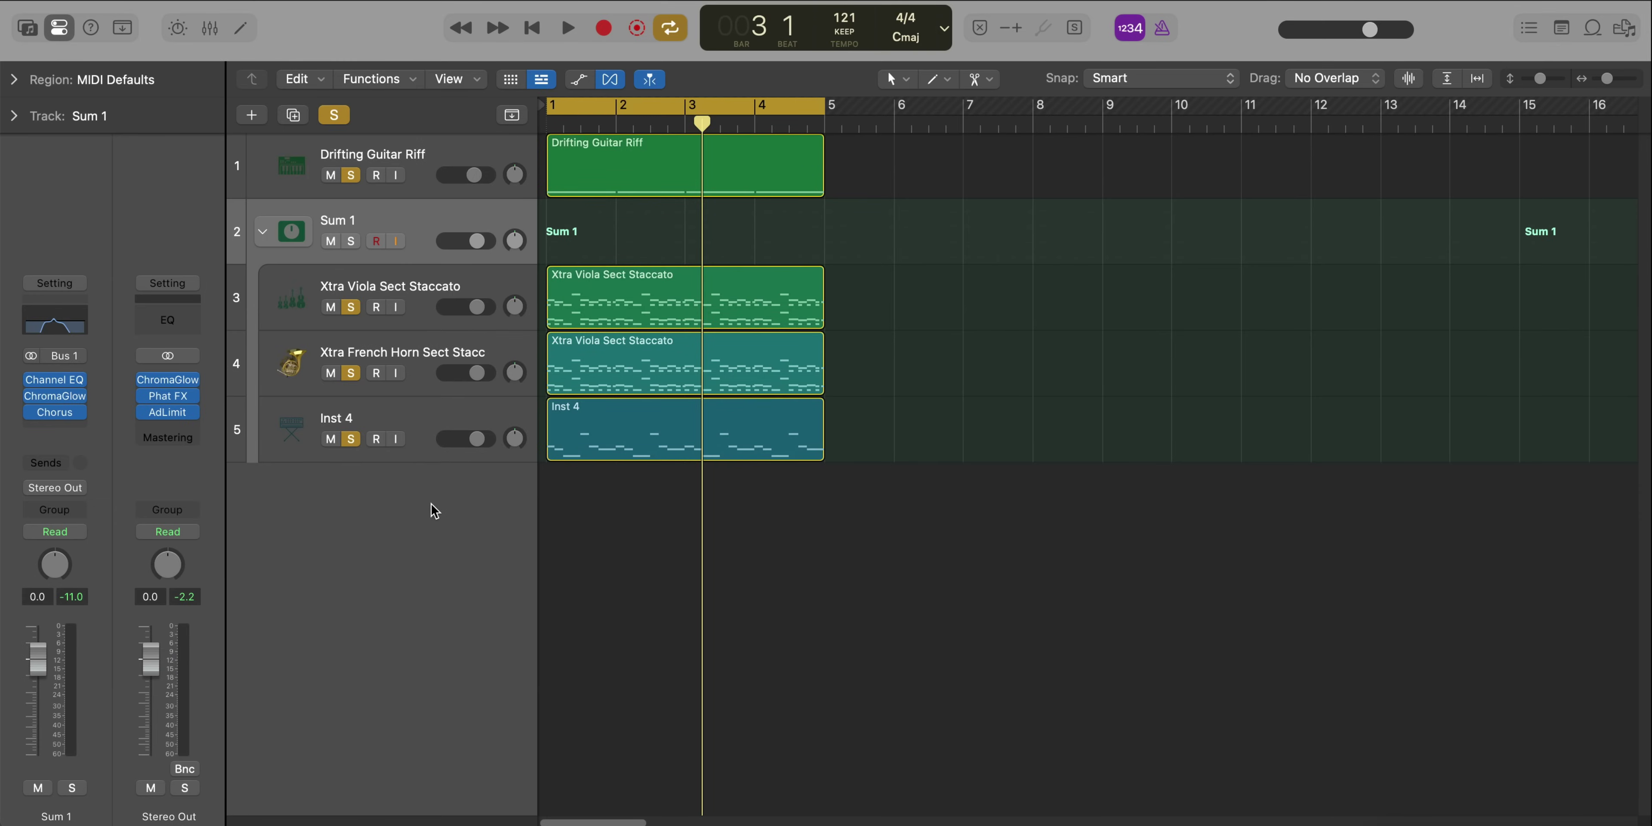
Add a Vintage Tube EQ to the summing stack and load its Lofi Speaker preset
{"action": "key", "text": "super+shift+p"}
{"action": "type", "text": "tube"}
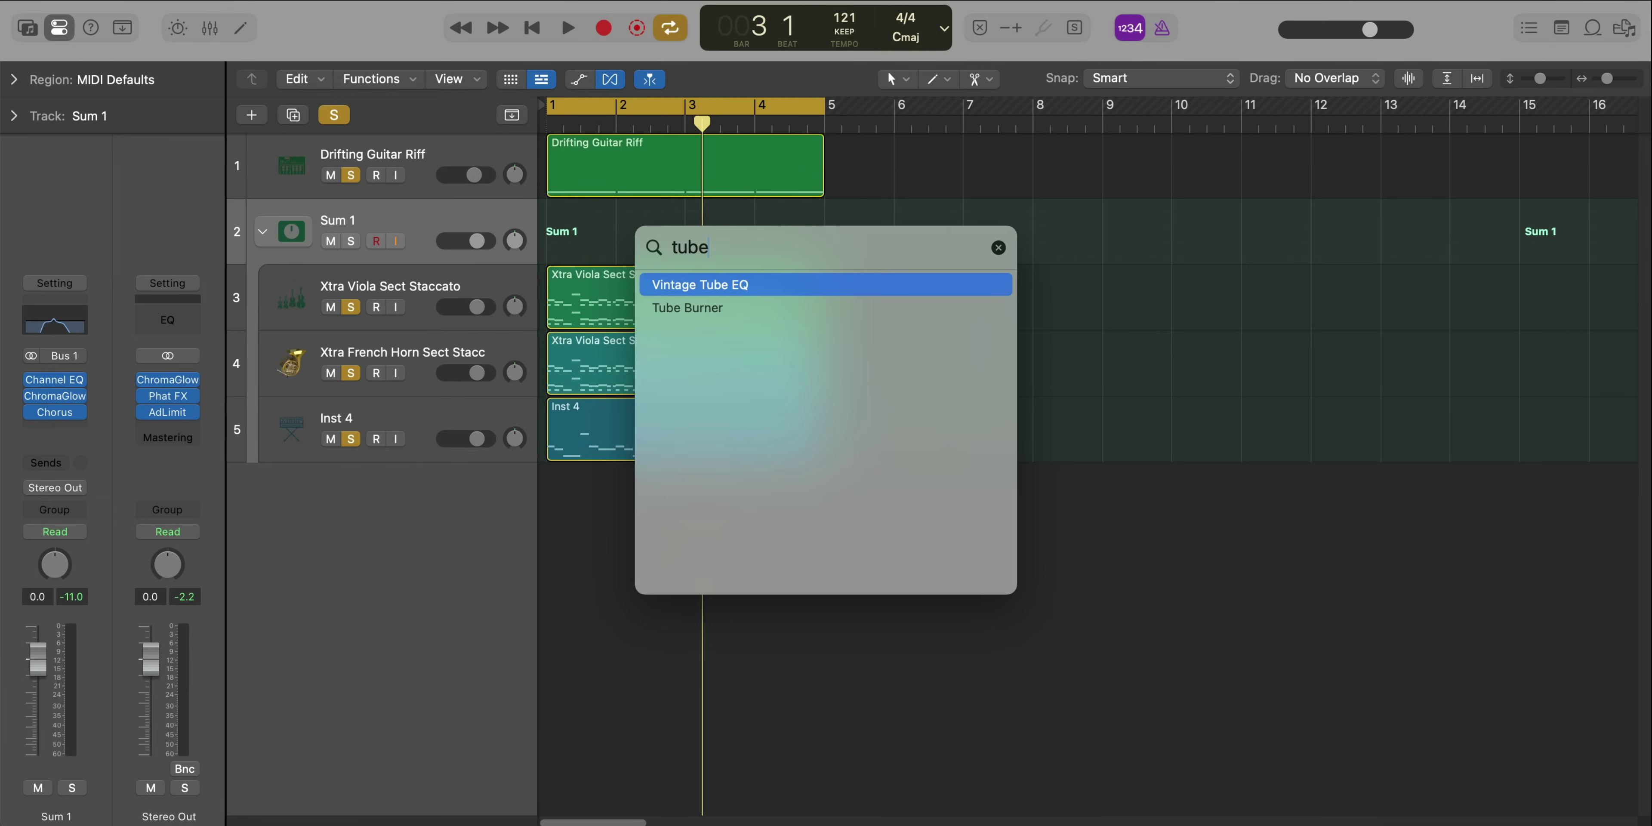
{"action": "key", "text": "Return"}
{"action": "left_click_drag", "start_coordinate": [1096, 306], "coordinate": [930, 52]}
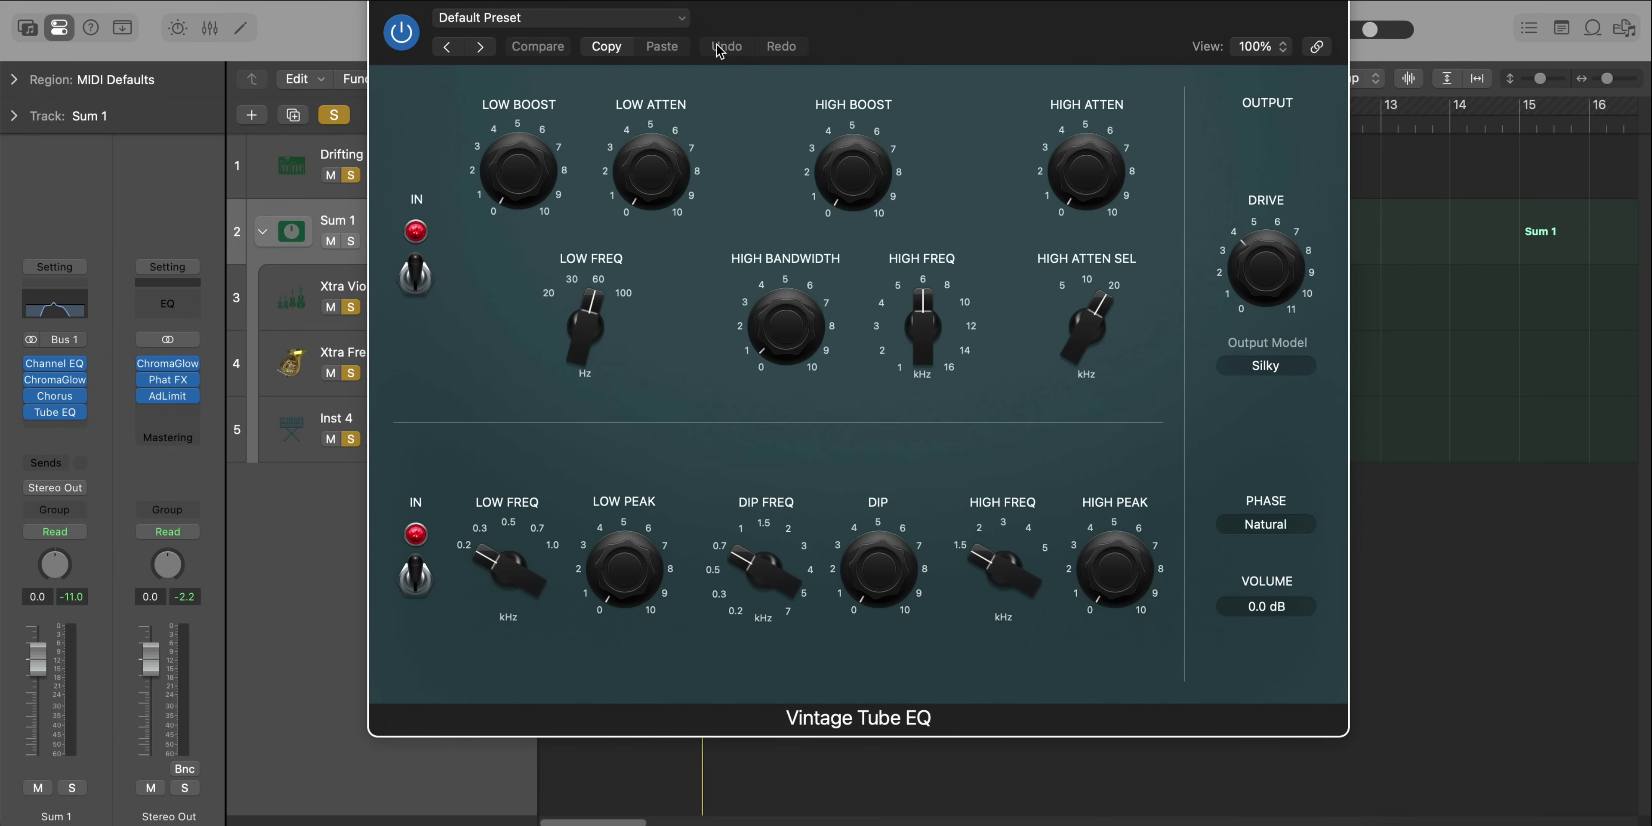
{"action": "left_click", "coordinate": [680, 18]}
{"action": "mouse_move", "coordinate": [587, 606]}
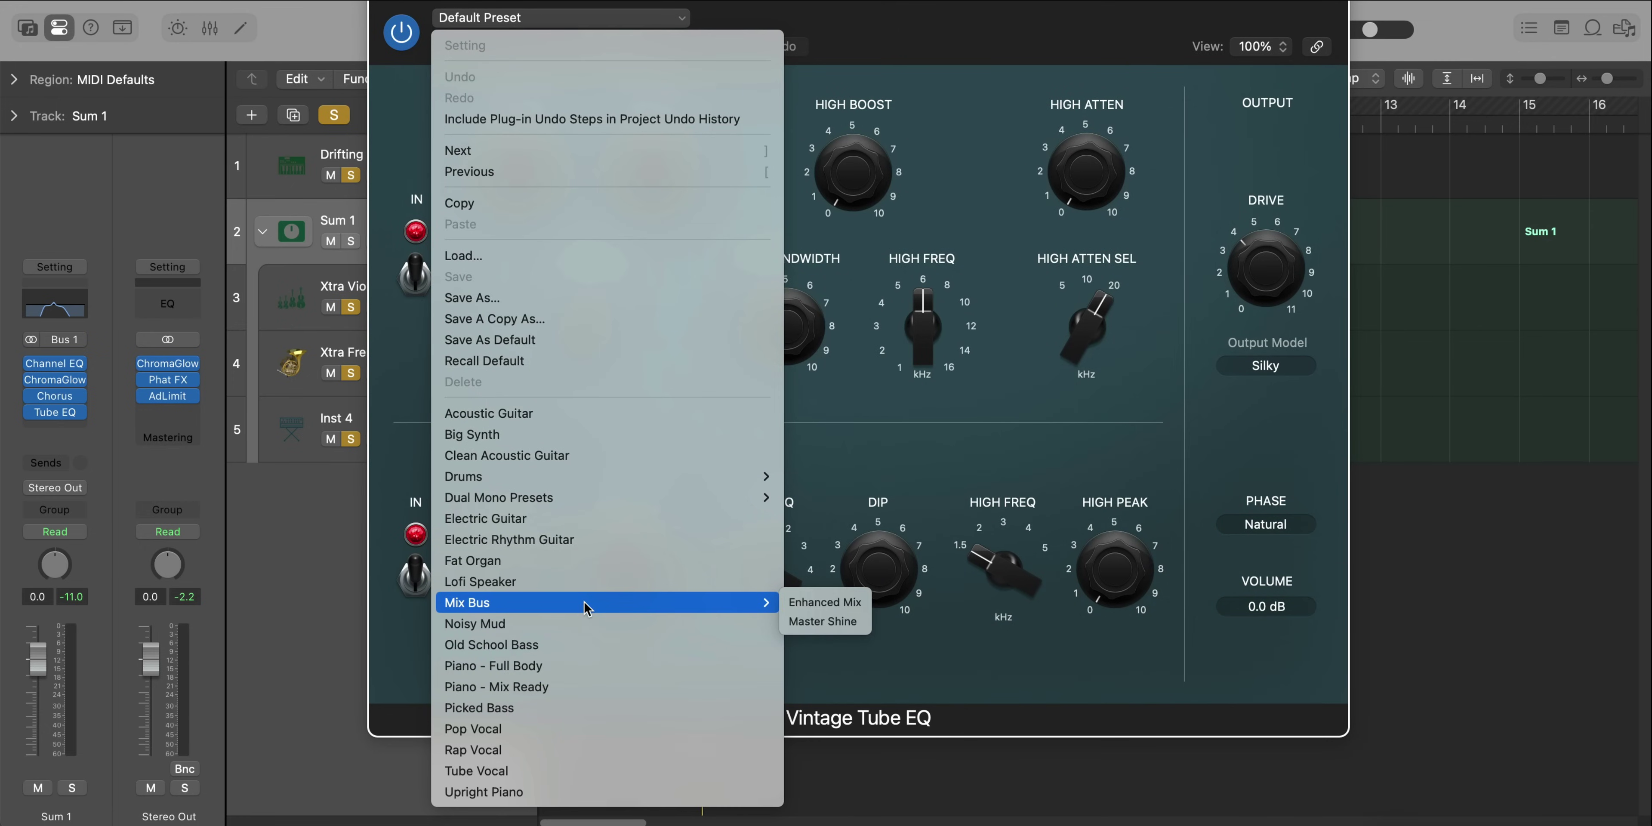
{"action": "left_click", "coordinate": [574, 581]}
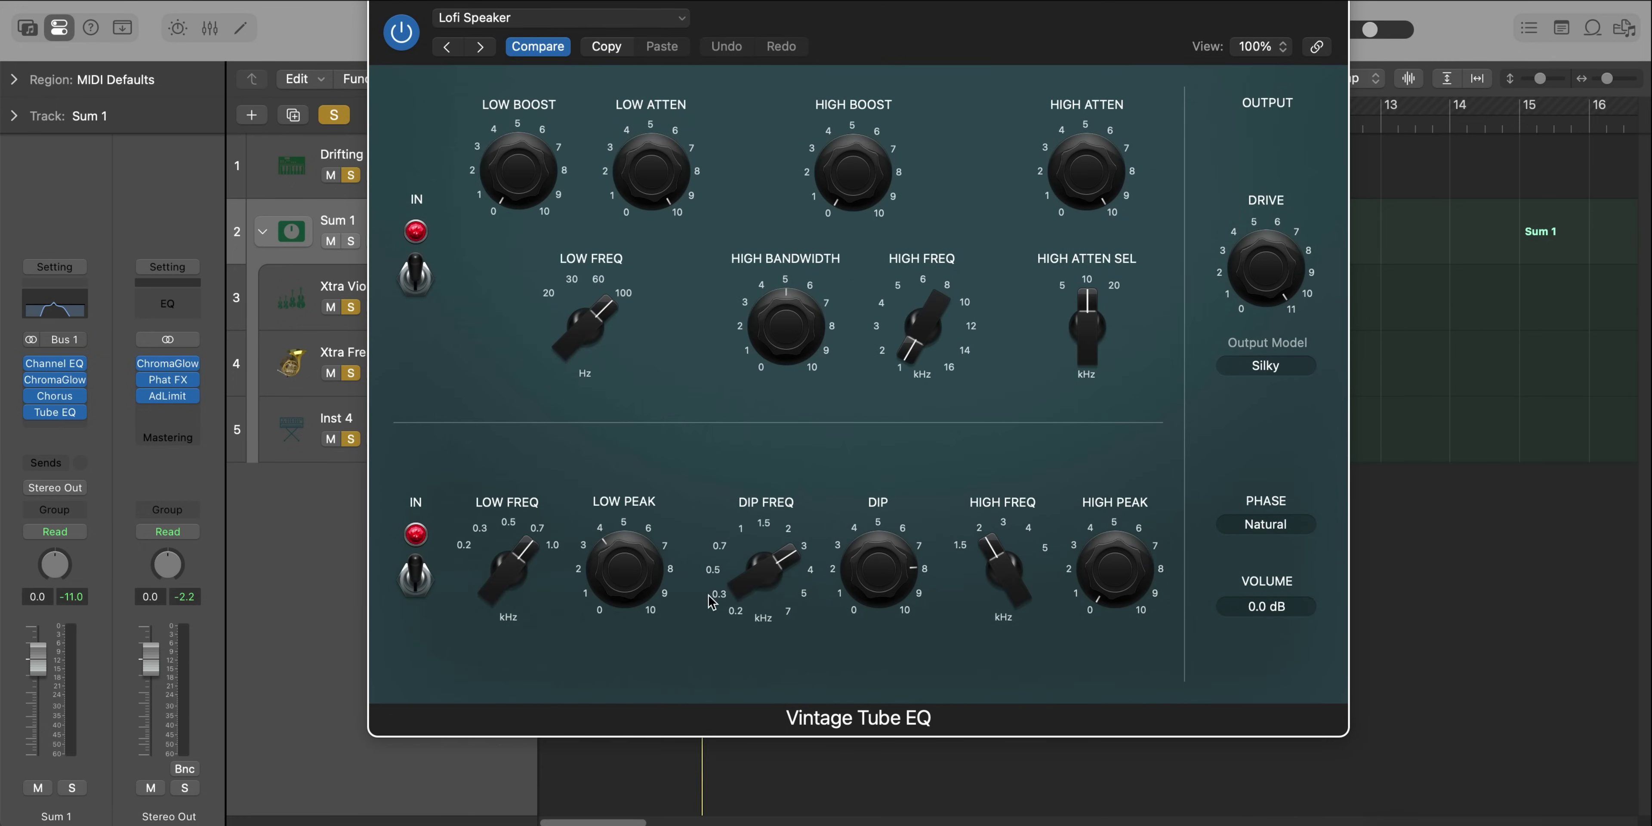
{"action": "left_click", "coordinate": [381, 1]}
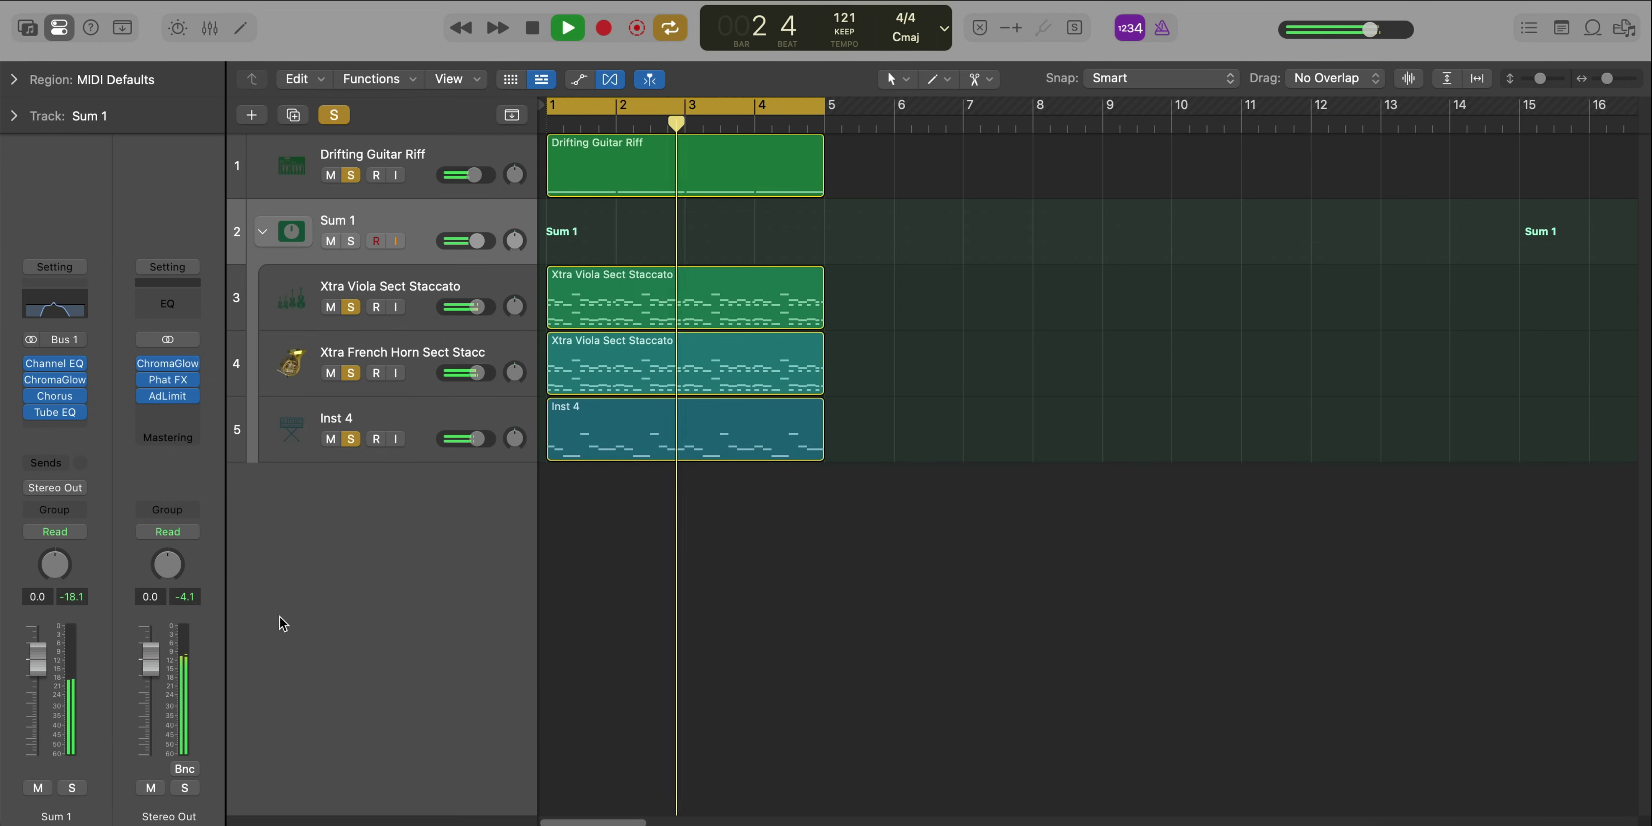
Stop playback and insert a ChromaVerb reverb on the summing stack
{"action": "key", "text": "space"}
{"action": "key", "text": "super+f"}
{"action": "type", "text": "ch"}
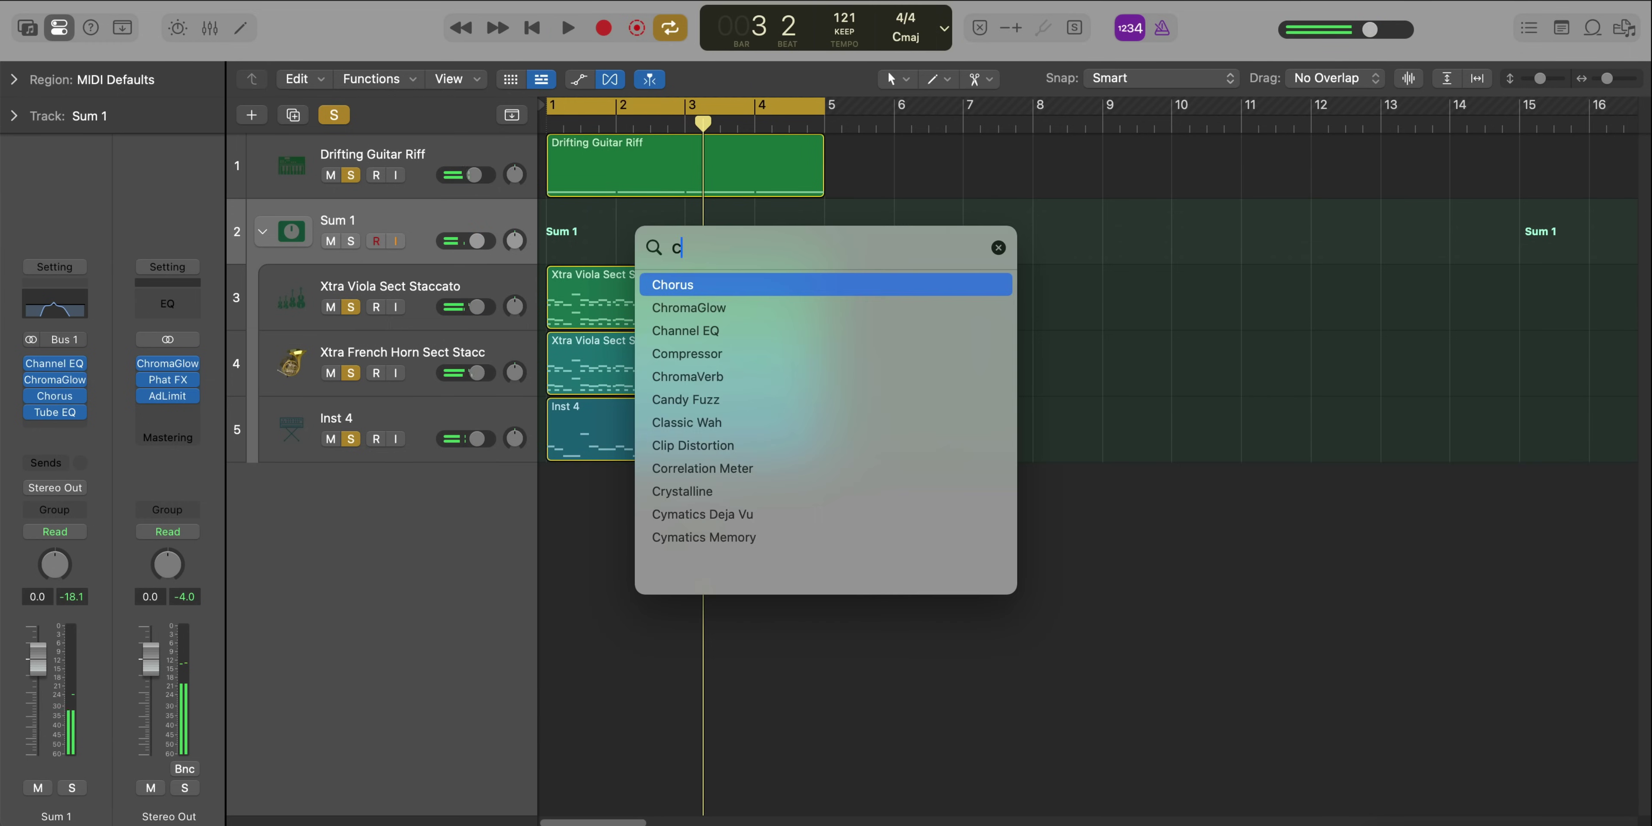
{"action": "key", "text": "Down"}
{"action": "key", "text": "Down"}
{"action": "key", "text": "Down"}
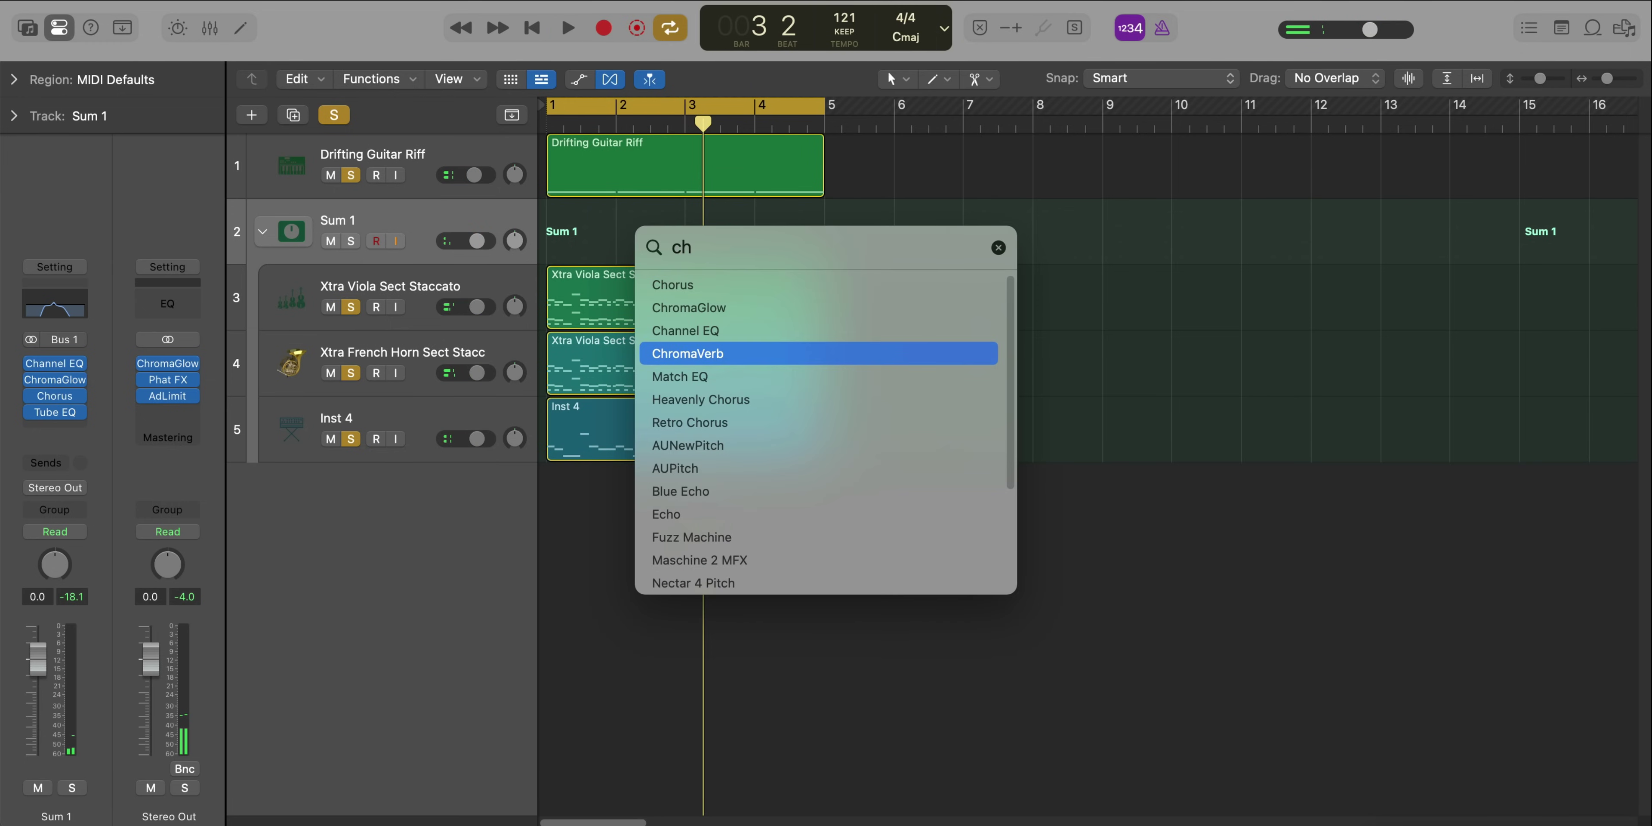
{"action": "key", "text": "Return"}
Load ChromaVerb's Wobbling preset from the FX category while the loop plays, and lower its wet level to 18%
{"action": "key", "text": "space"}
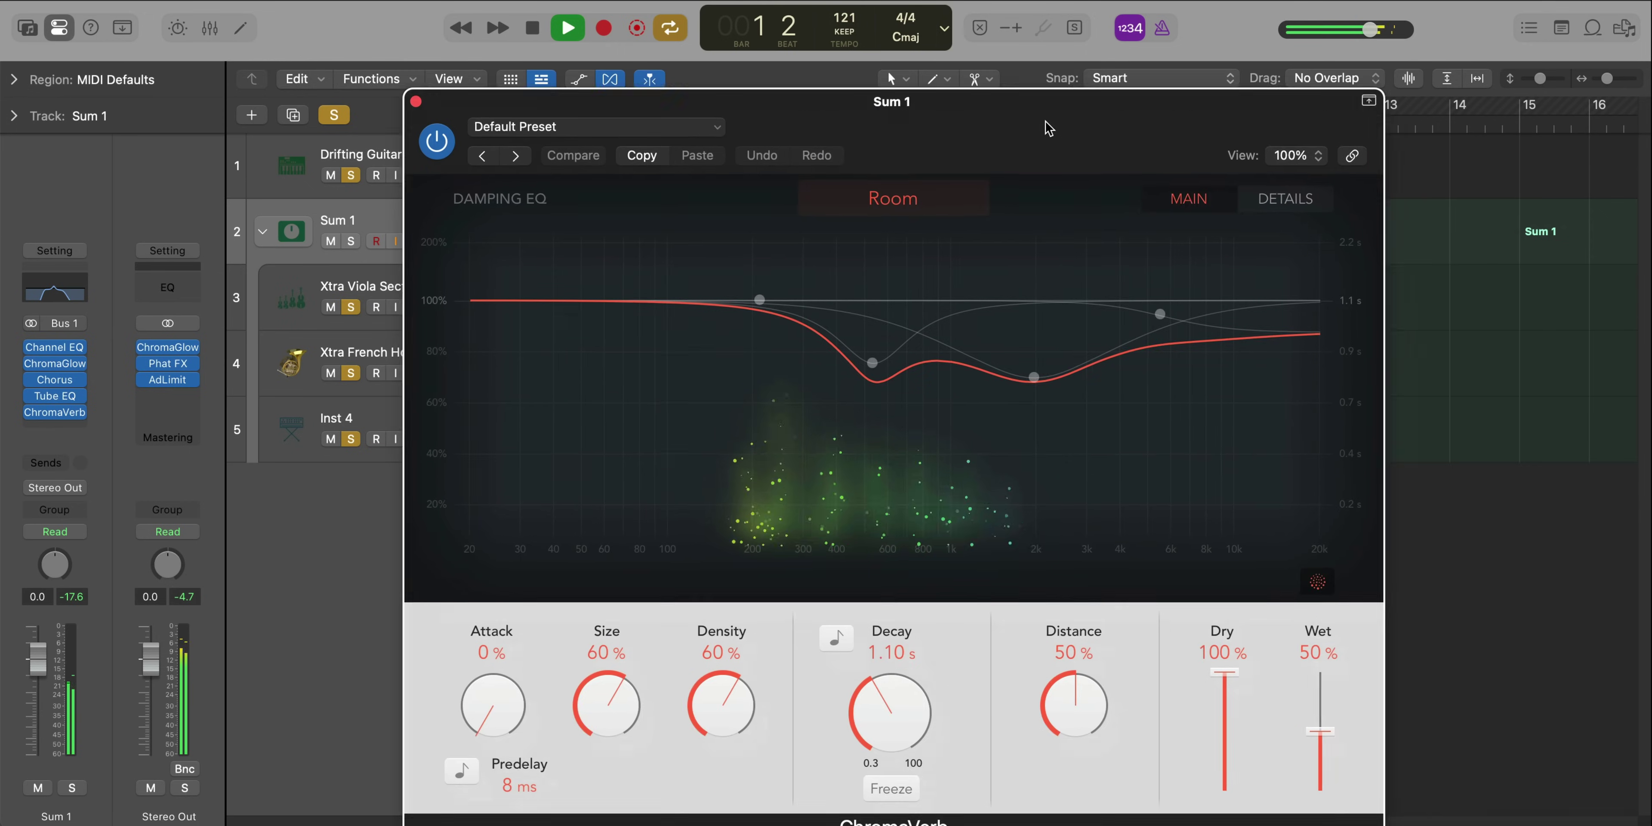
{"action": "left_click_drag", "start_coordinate": [1049, 128], "coordinate": [998, 76]}
{"action": "left_click", "coordinate": [577, 73]}
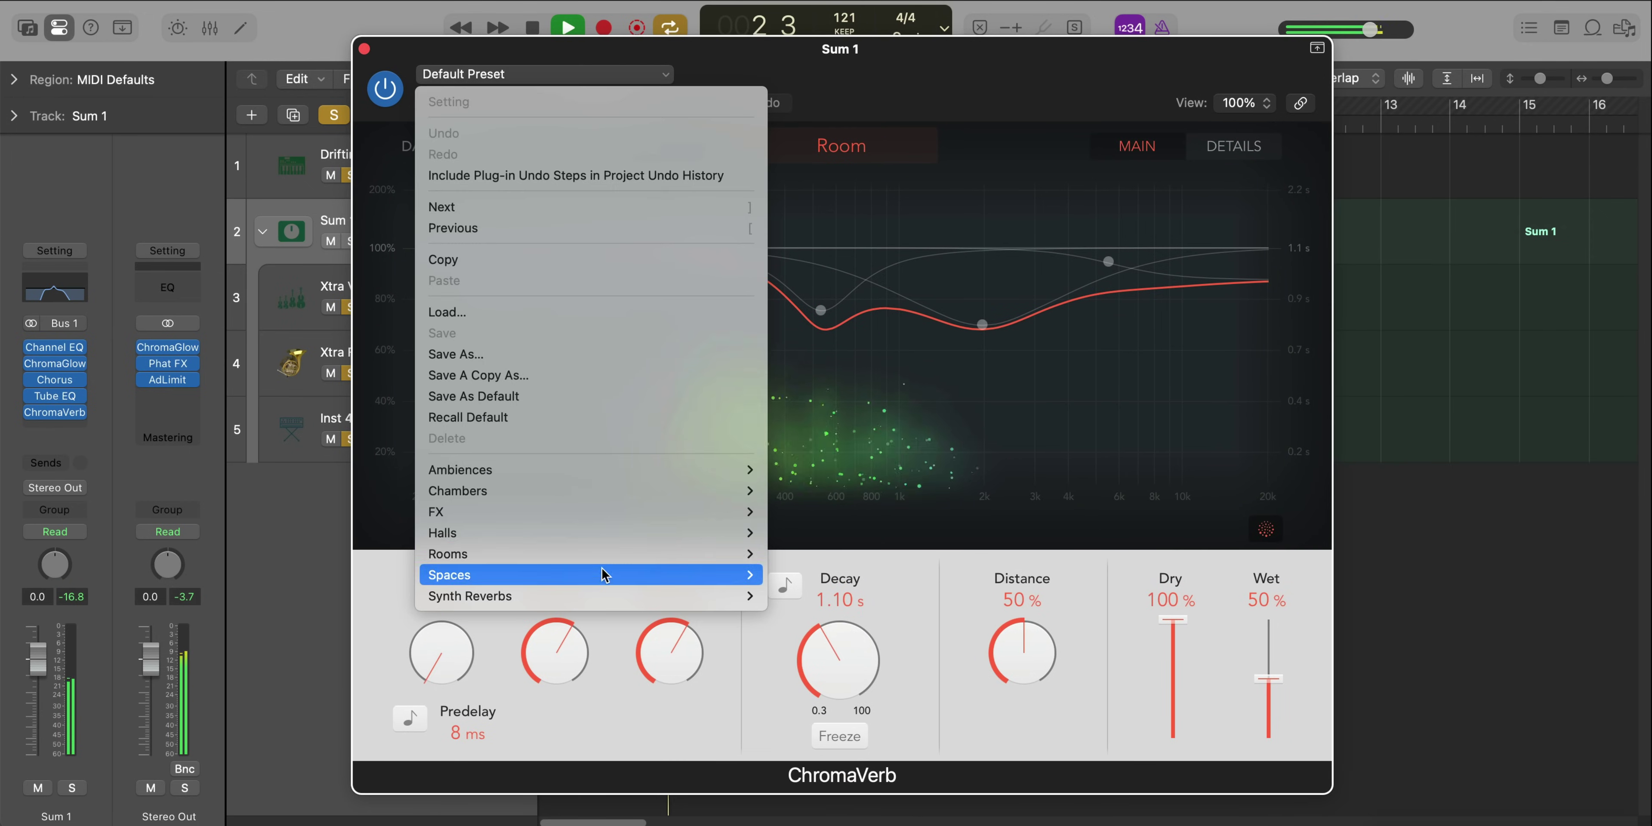
{"action": "mouse_move", "coordinate": [609, 595]}
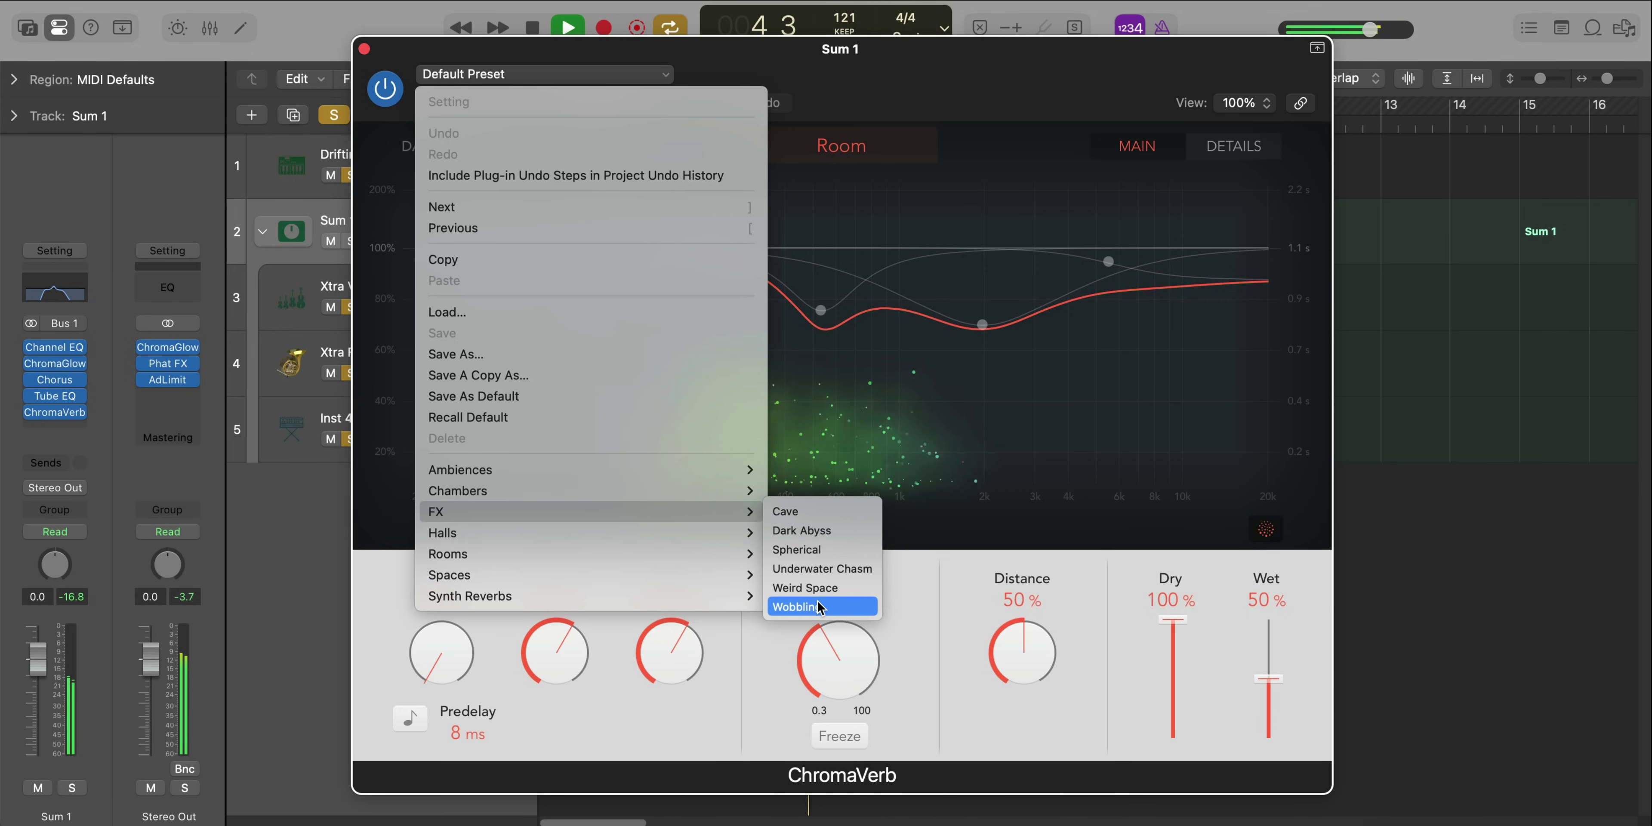
{"action": "left_click", "coordinate": [820, 607]}
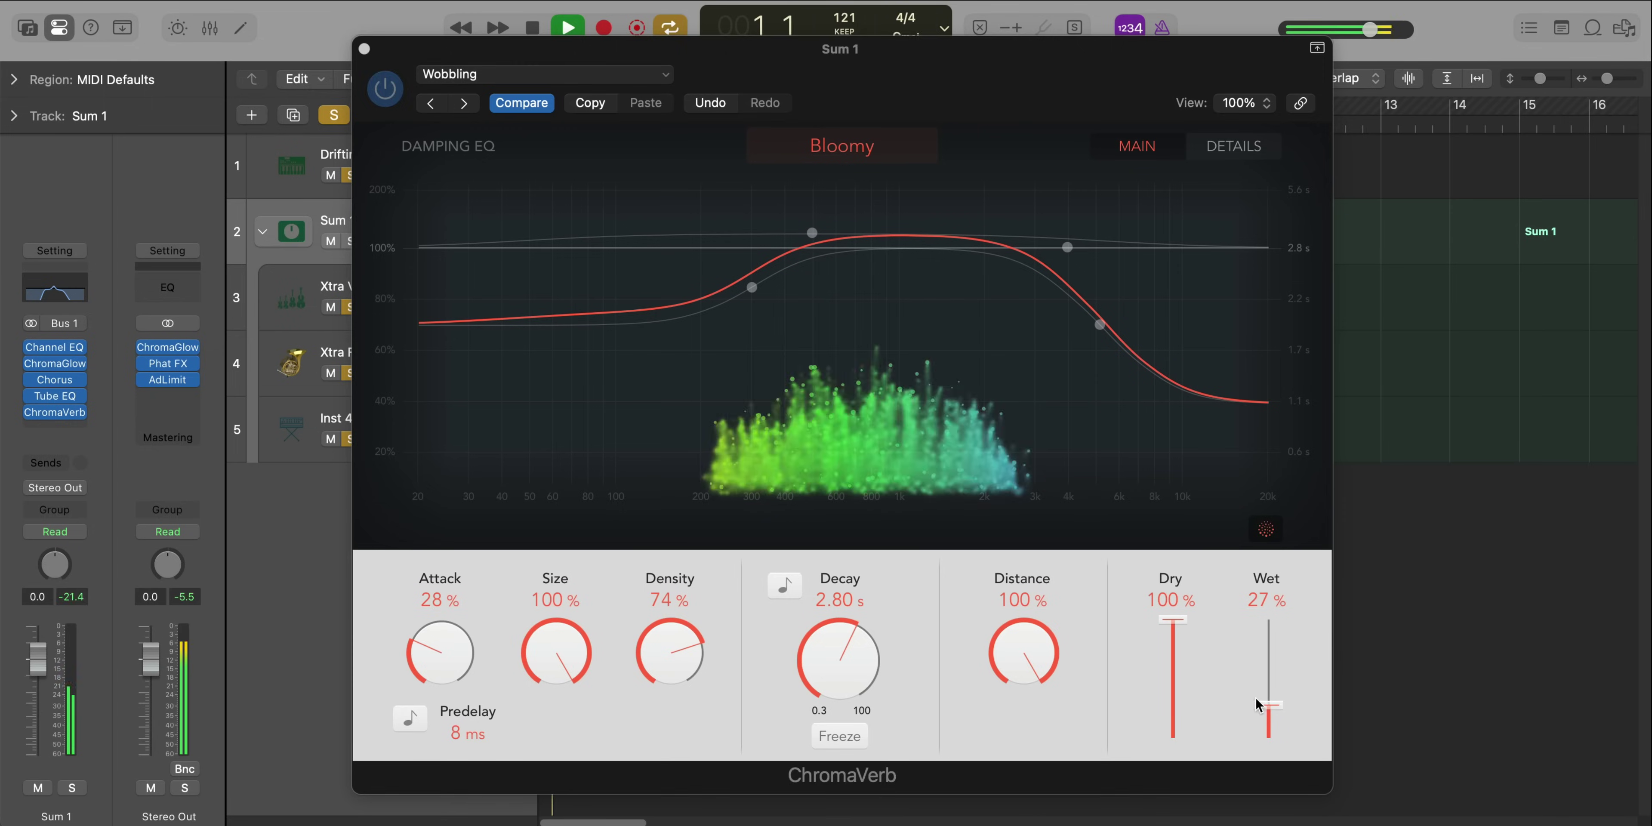
{"action": "left_click_drag", "start_coordinate": [1255, 697], "coordinate": [1262, 716]}
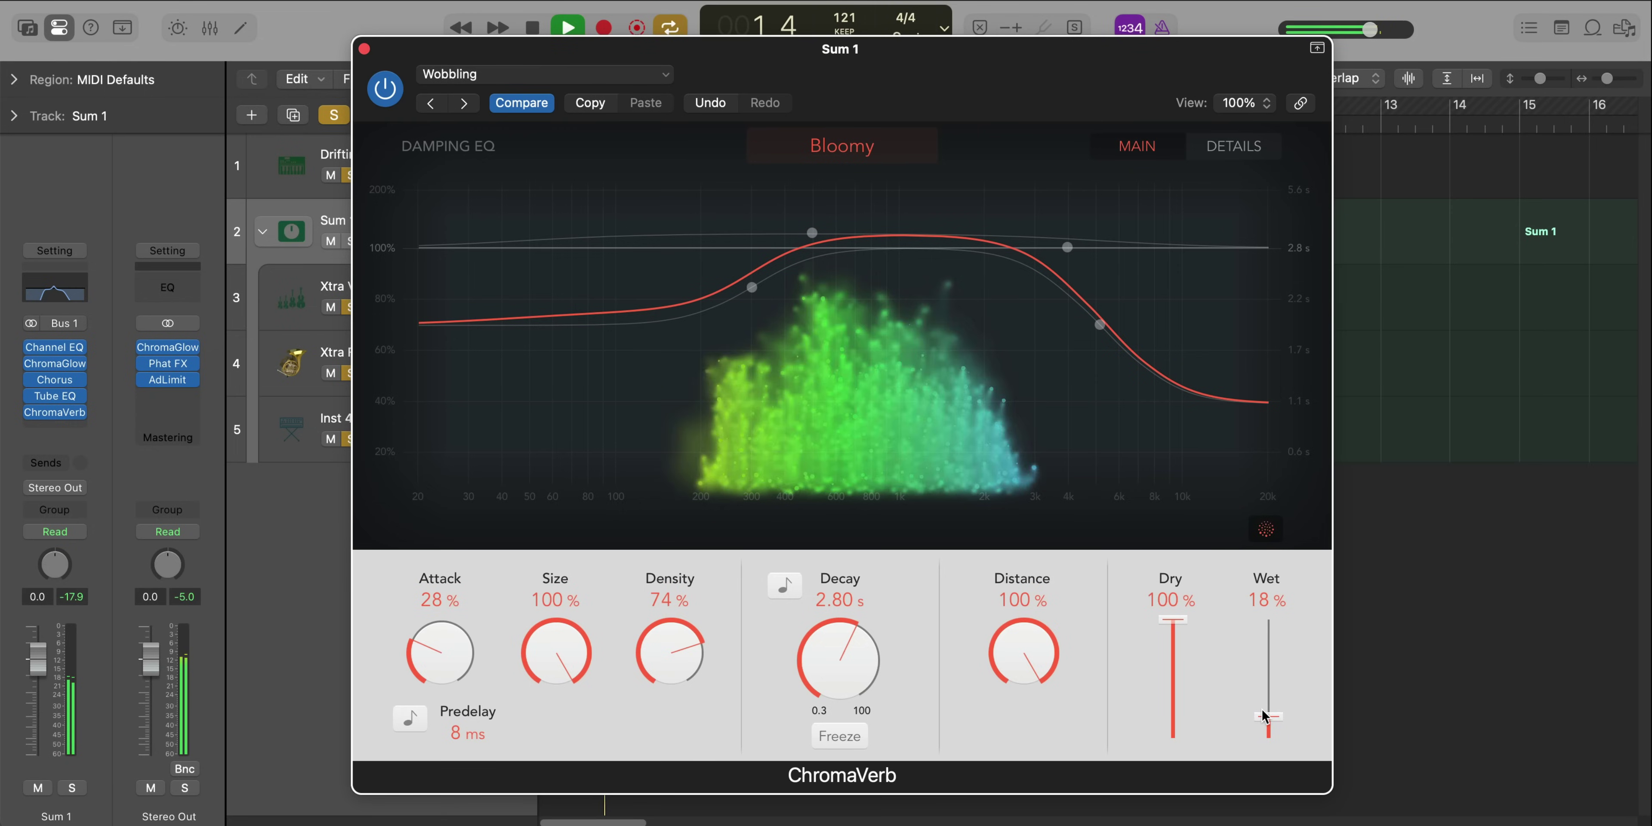
{"action": "left_click", "coordinate": [364, 49]}
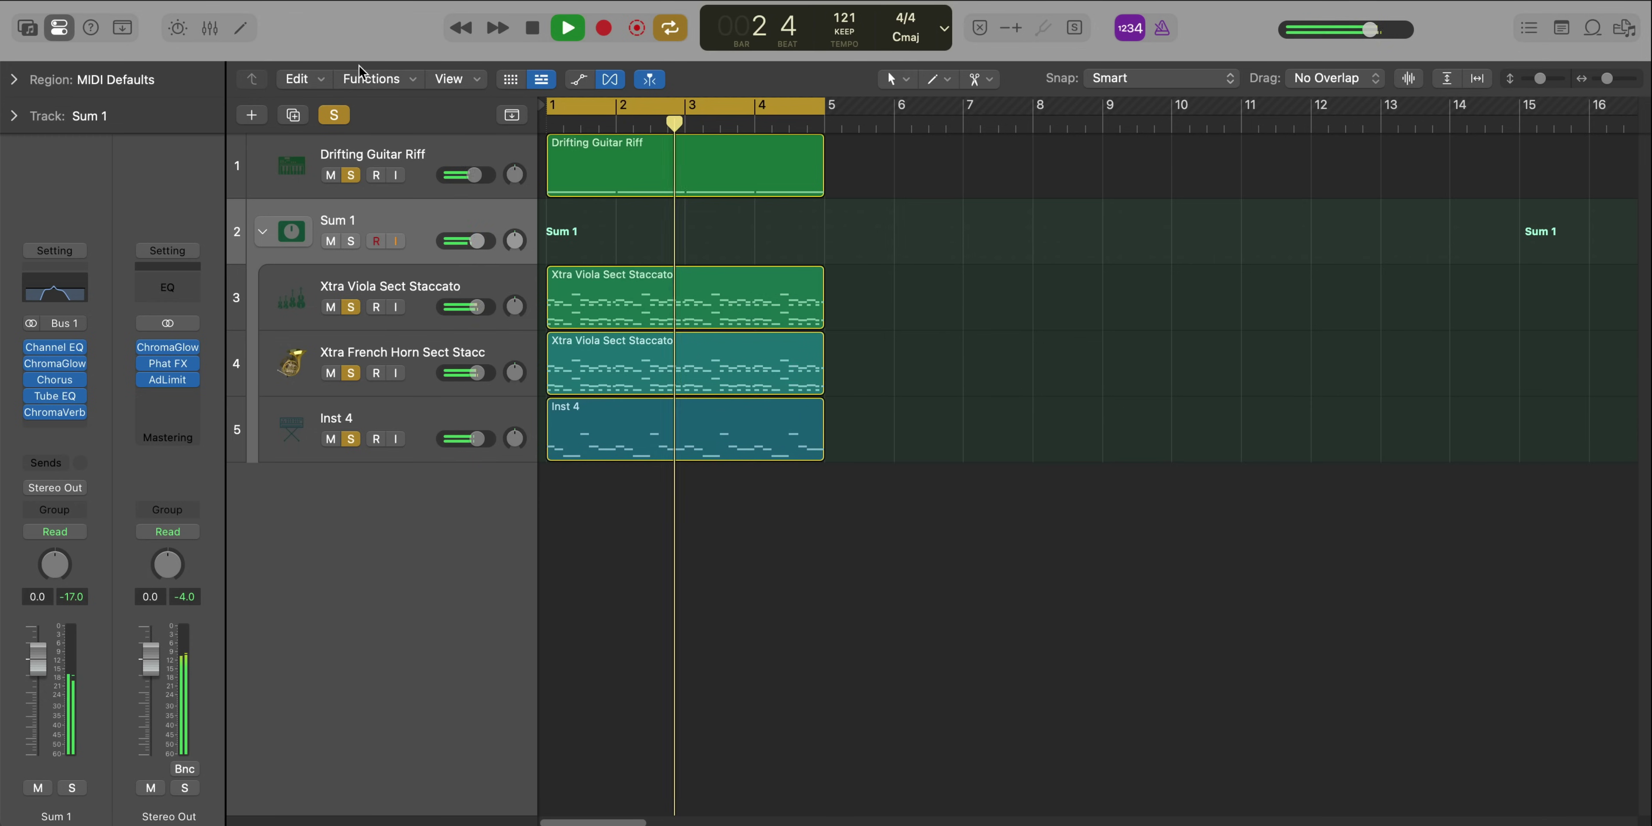
{"action": "key", "text": "space"}
Insert a Gain plug-in on the summing stack, raise it to +5.8 dB, and compare the playing loop with the stack's effects bypassed
{"action": "left_click", "coordinate": [137, 486]}
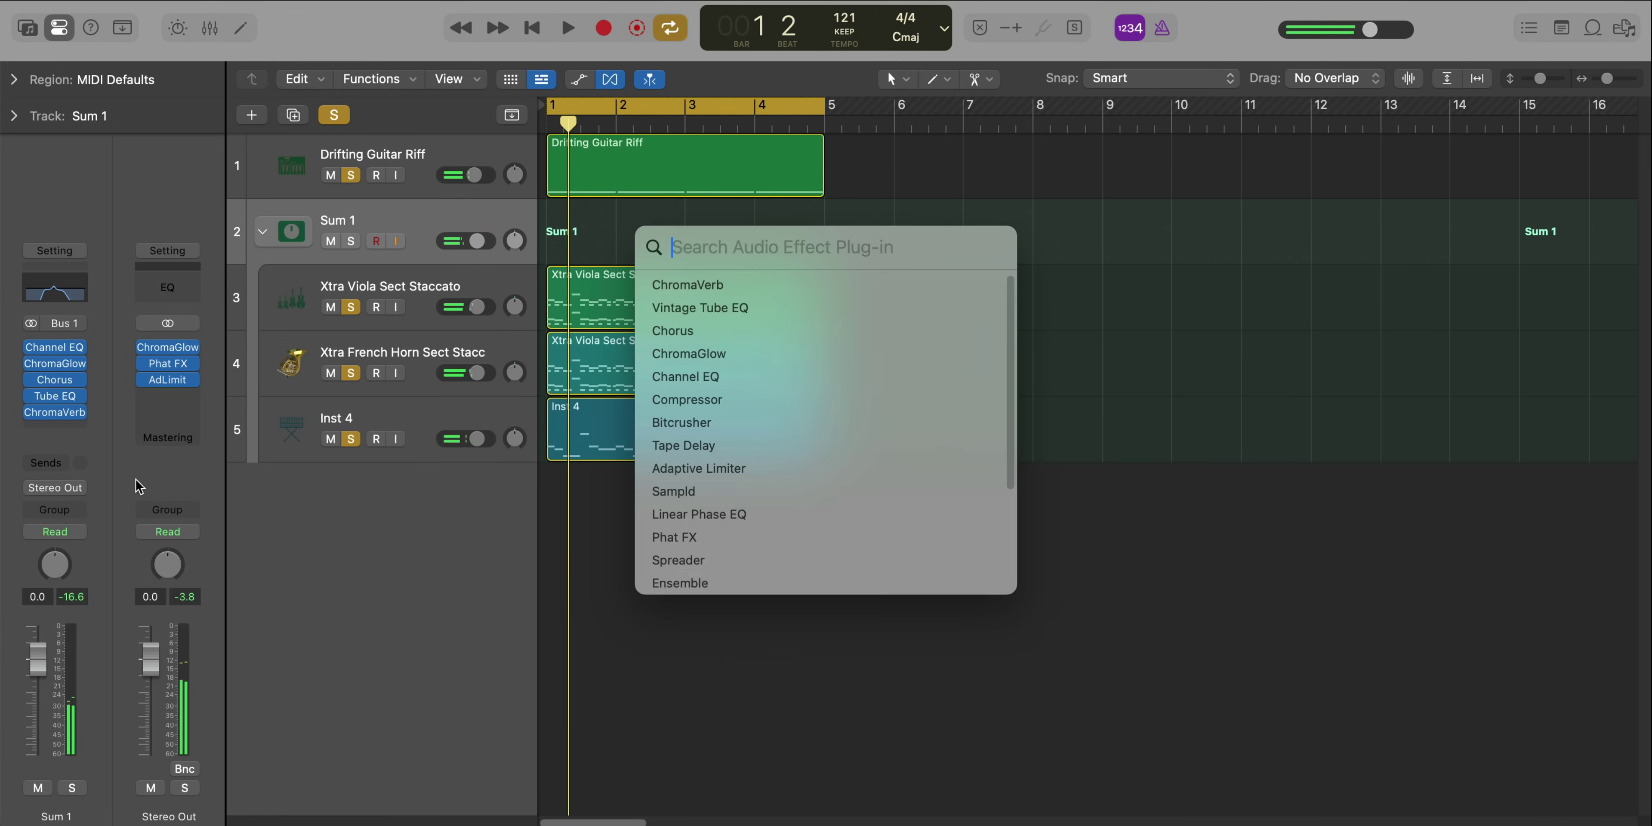
{"action": "type", "text": "gain"}
{"action": "key", "text": "Return"}
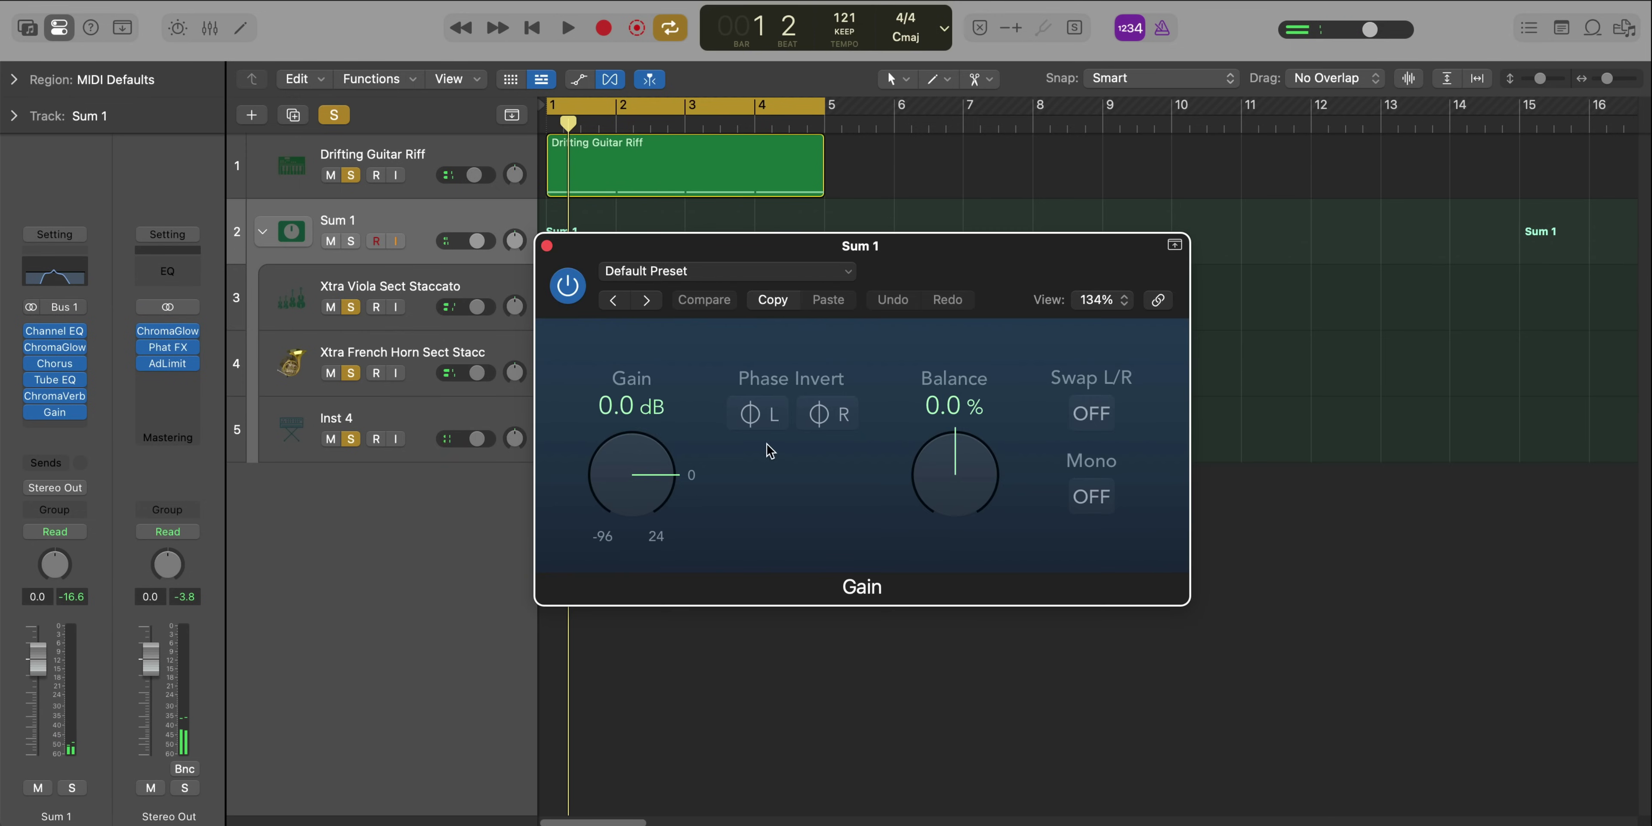
{"action": "left_click_drag", "start_coordinate": [639, 473], "coordinate": [639, 468]}
{"action": "key", "text": "space"}
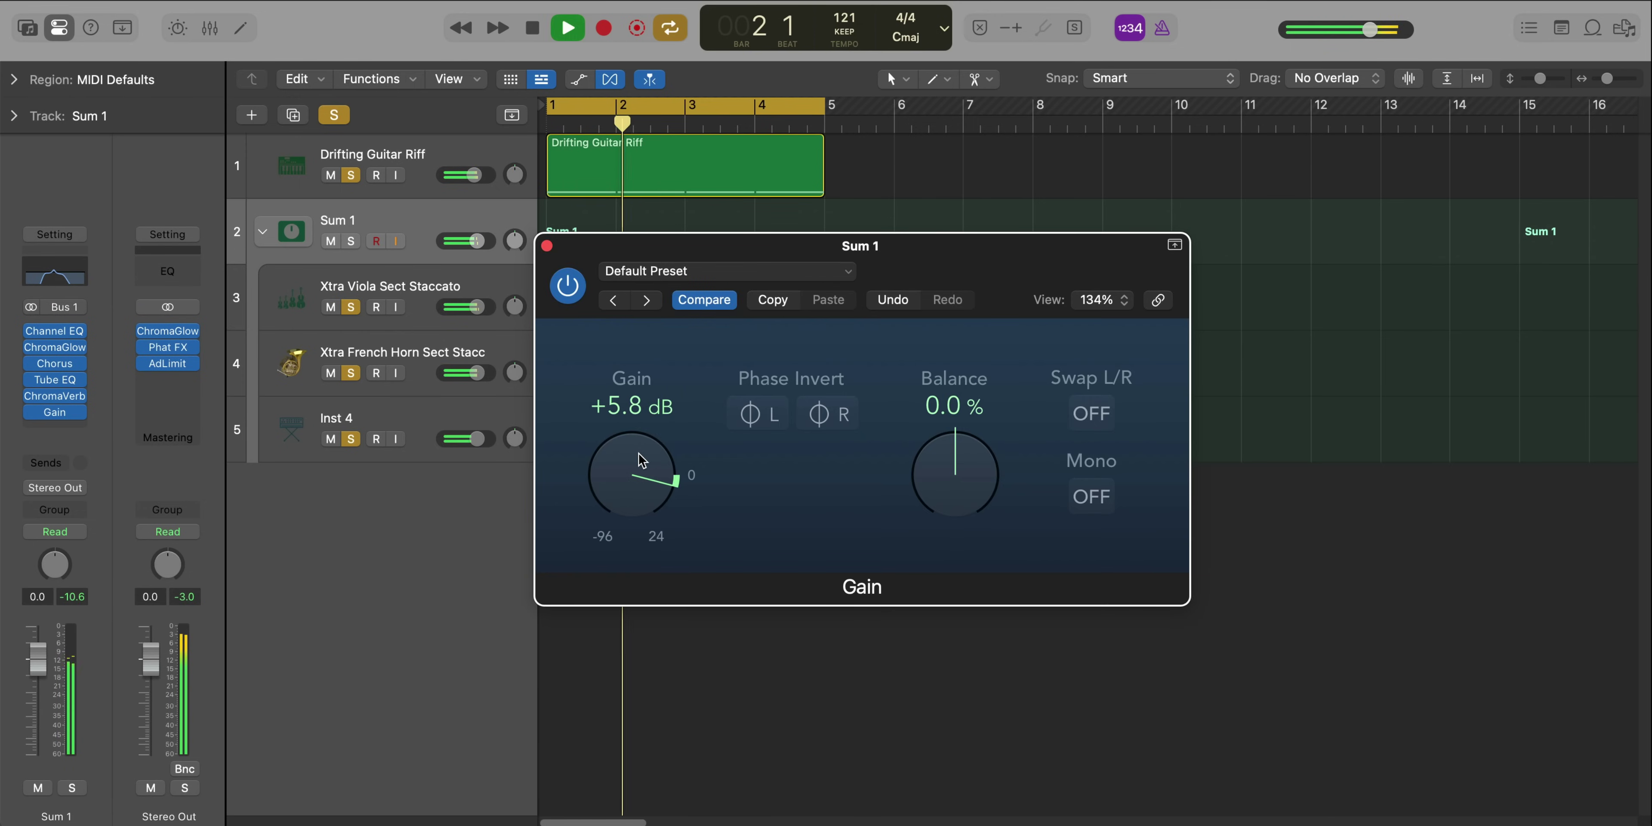
{"action": "left_click", "coordinate": [547, 247]}
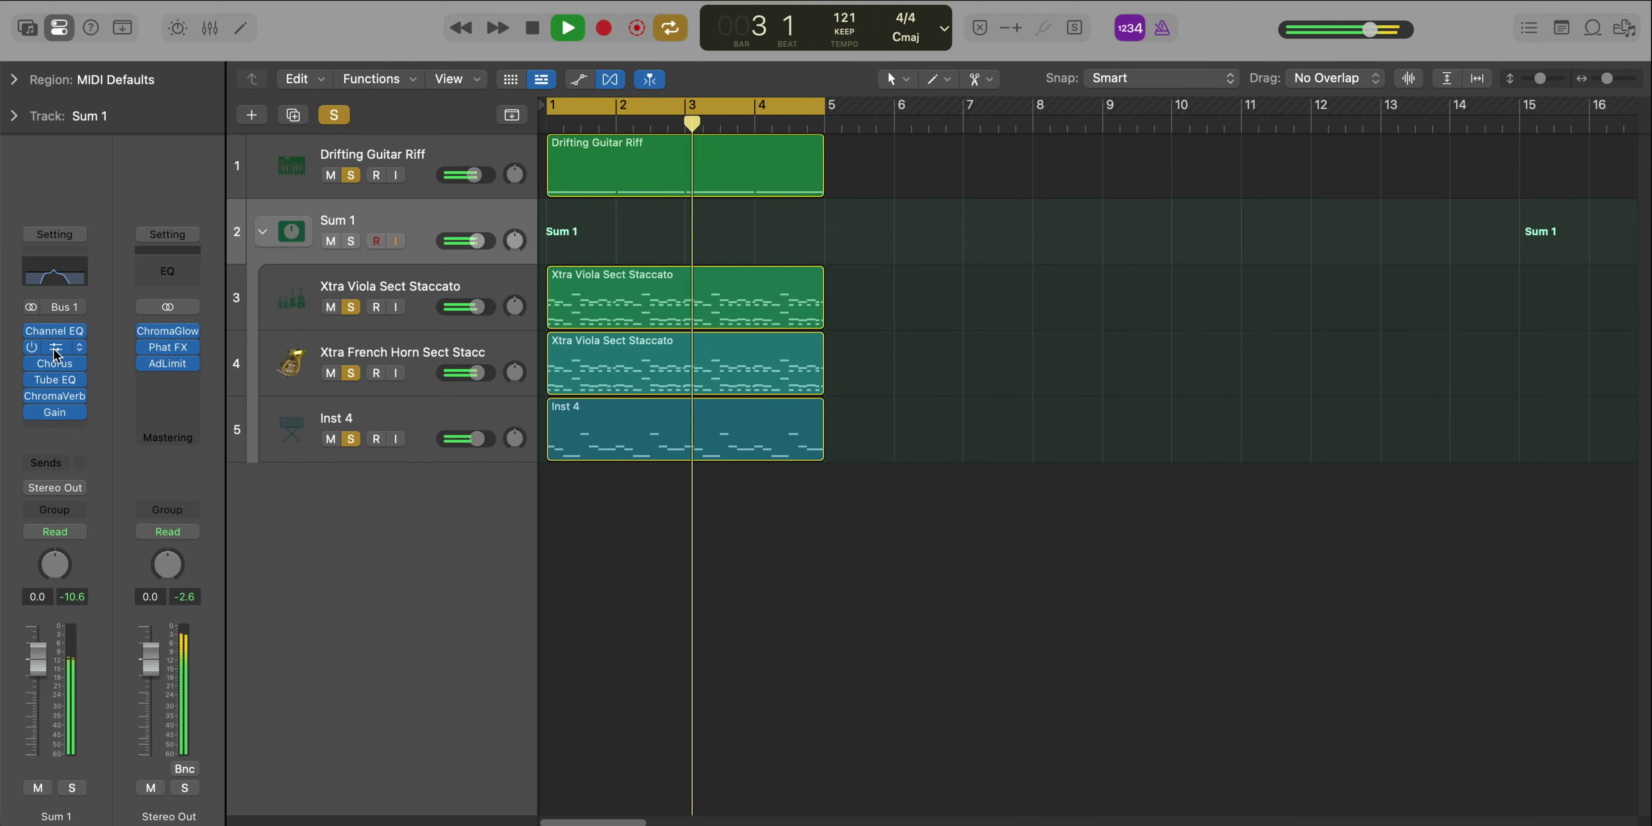
{"action": "left_click", "coordinate": [29, 330], "text": "alt"}
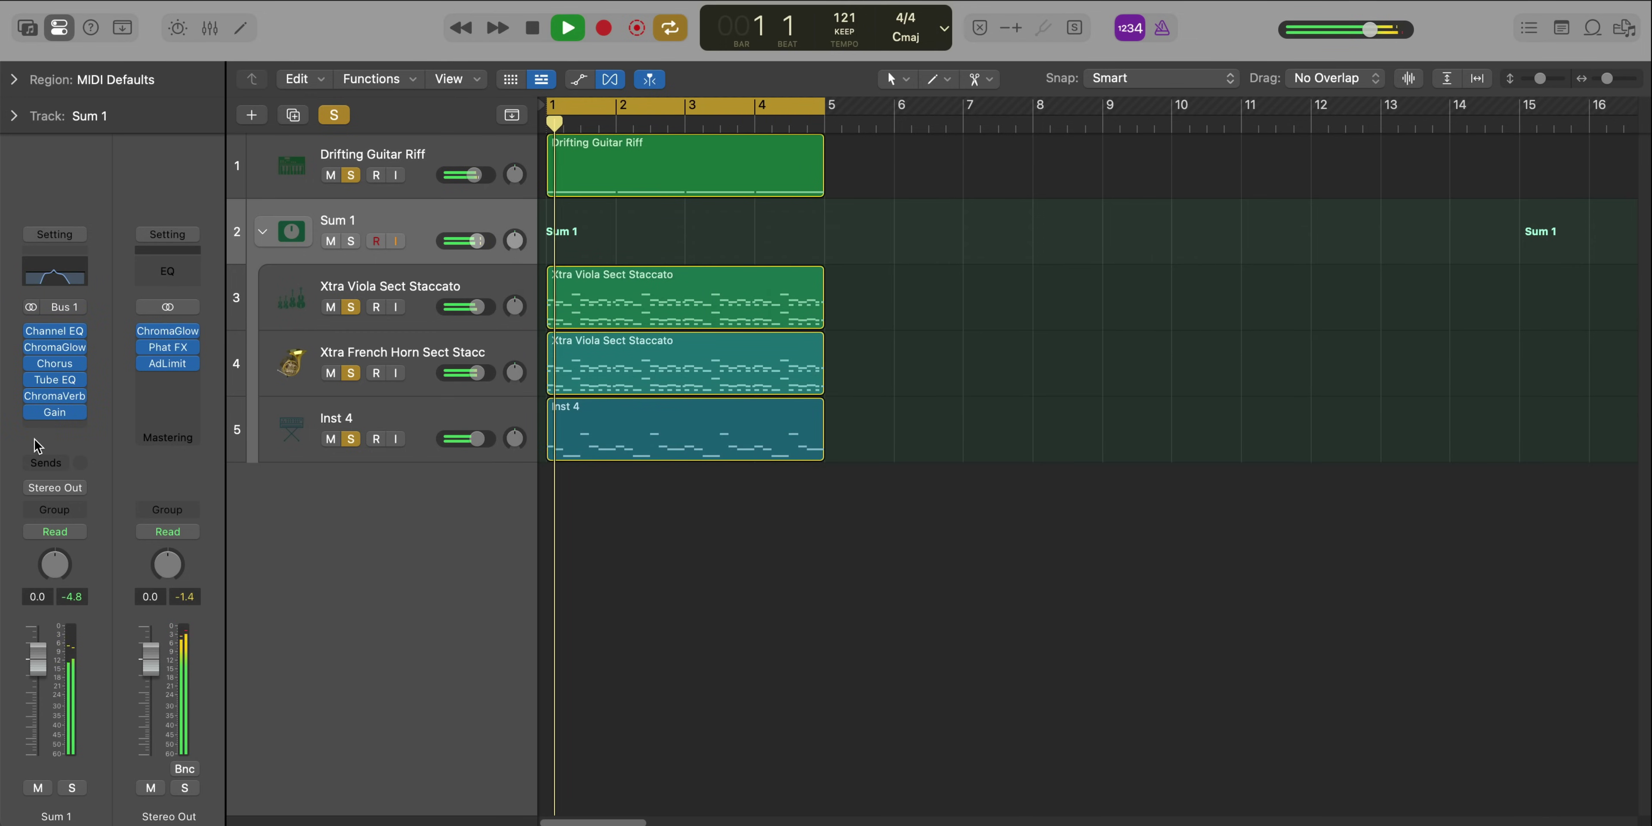
{"action": "scroll", "coordinate": [673, 419], "scroll_direction": "up", "scroll_amount": 1}
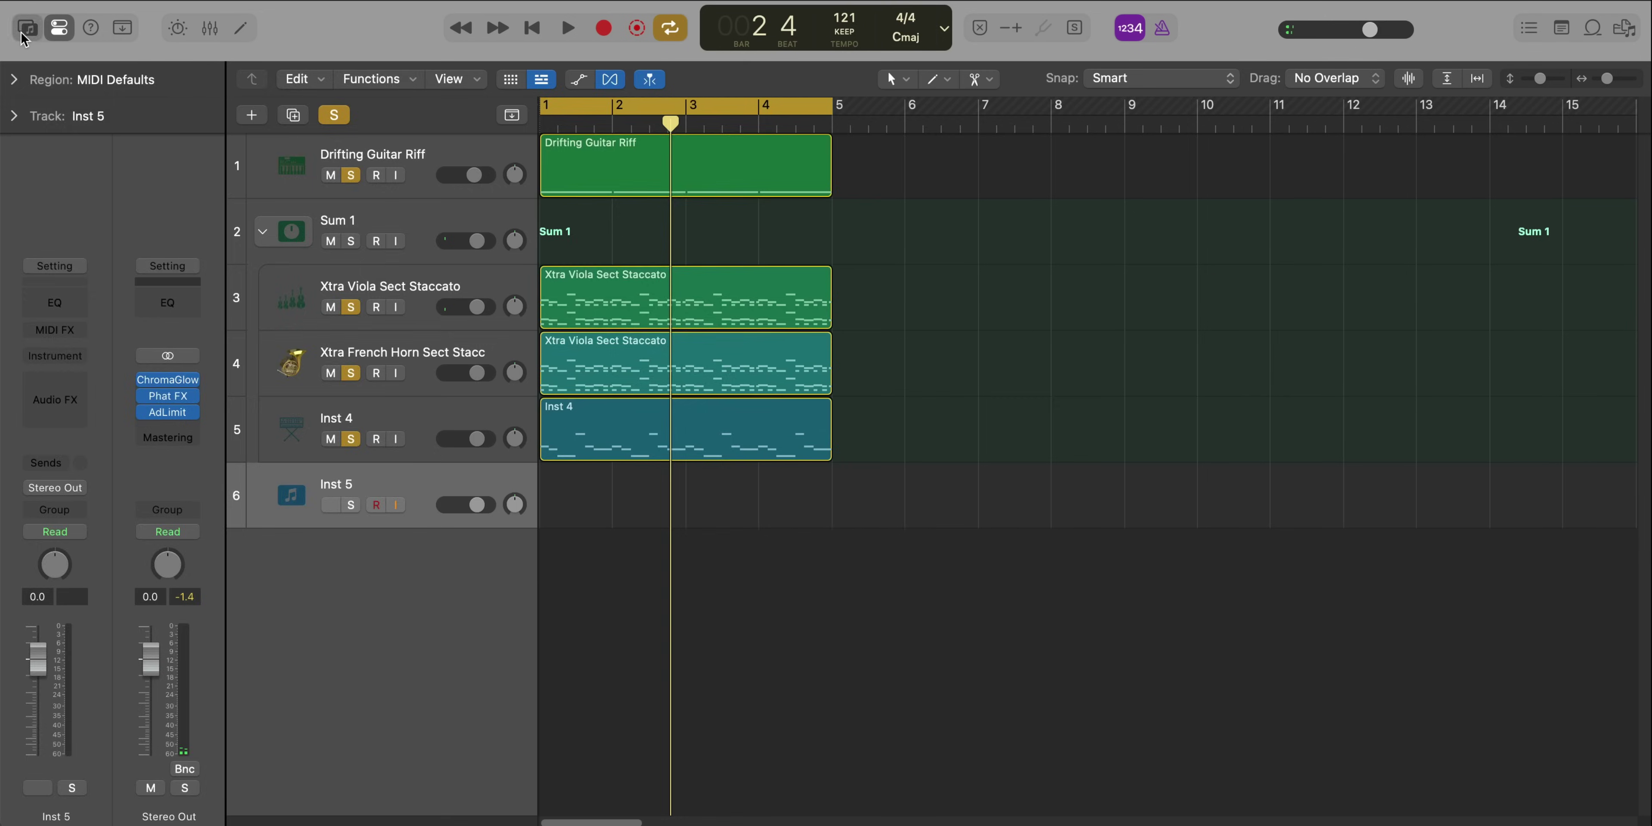
Browse the user Drum Kits in the sound library and load the HAPPY Drum Kit on the new instrument track
{"action": "key", "text": "y"}
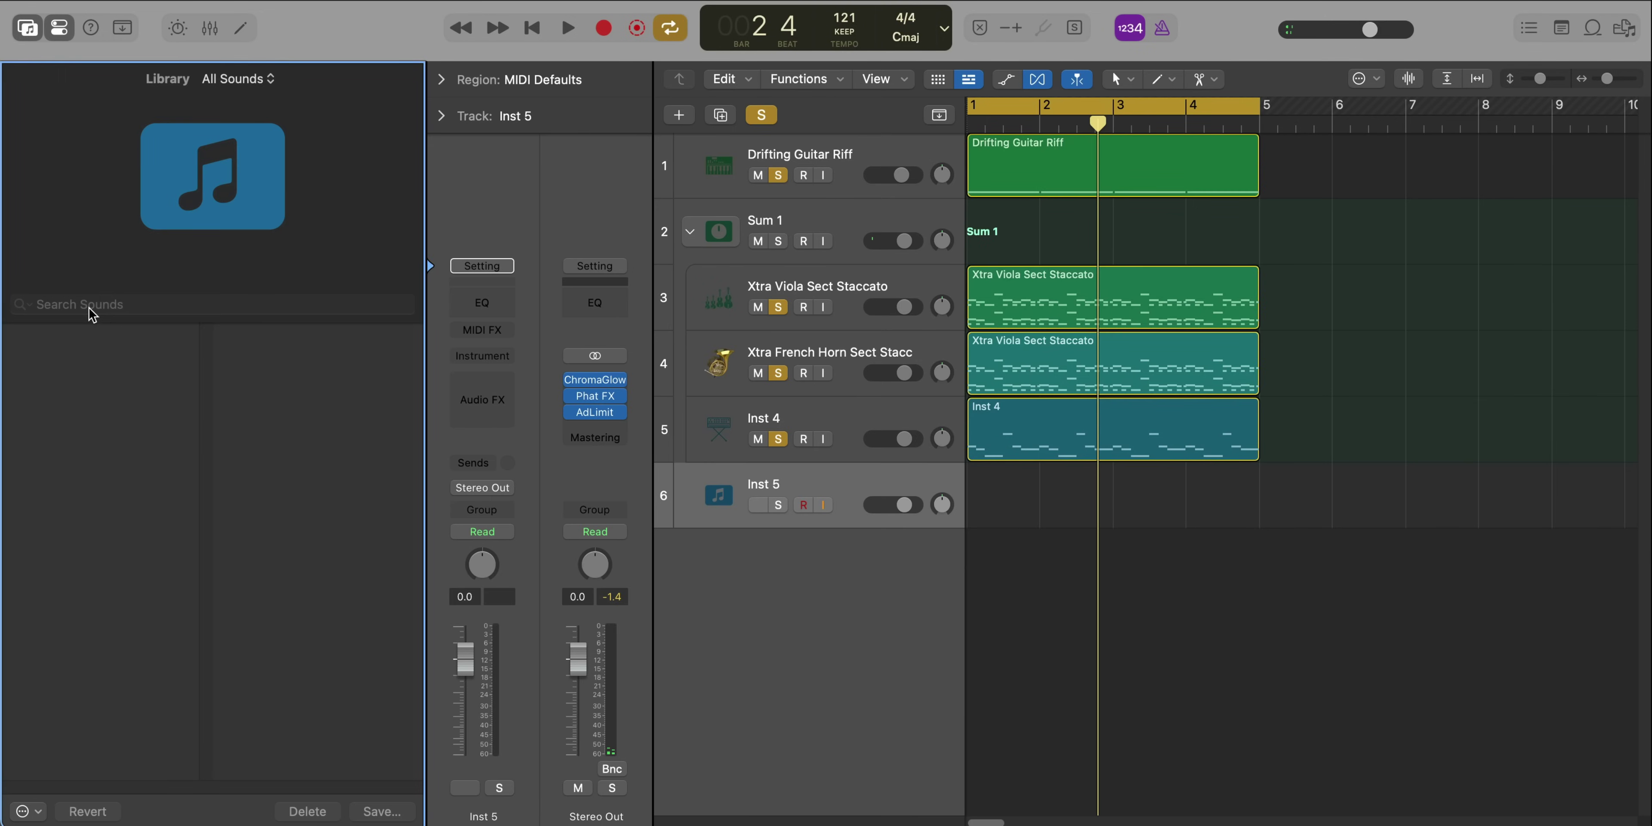
{"action": "left_click", "coordinate": [260, 379]}
{"action": "scroll", "coordinate": [286, 558], "scroll_direction": "down", "scroll_amount": 10}
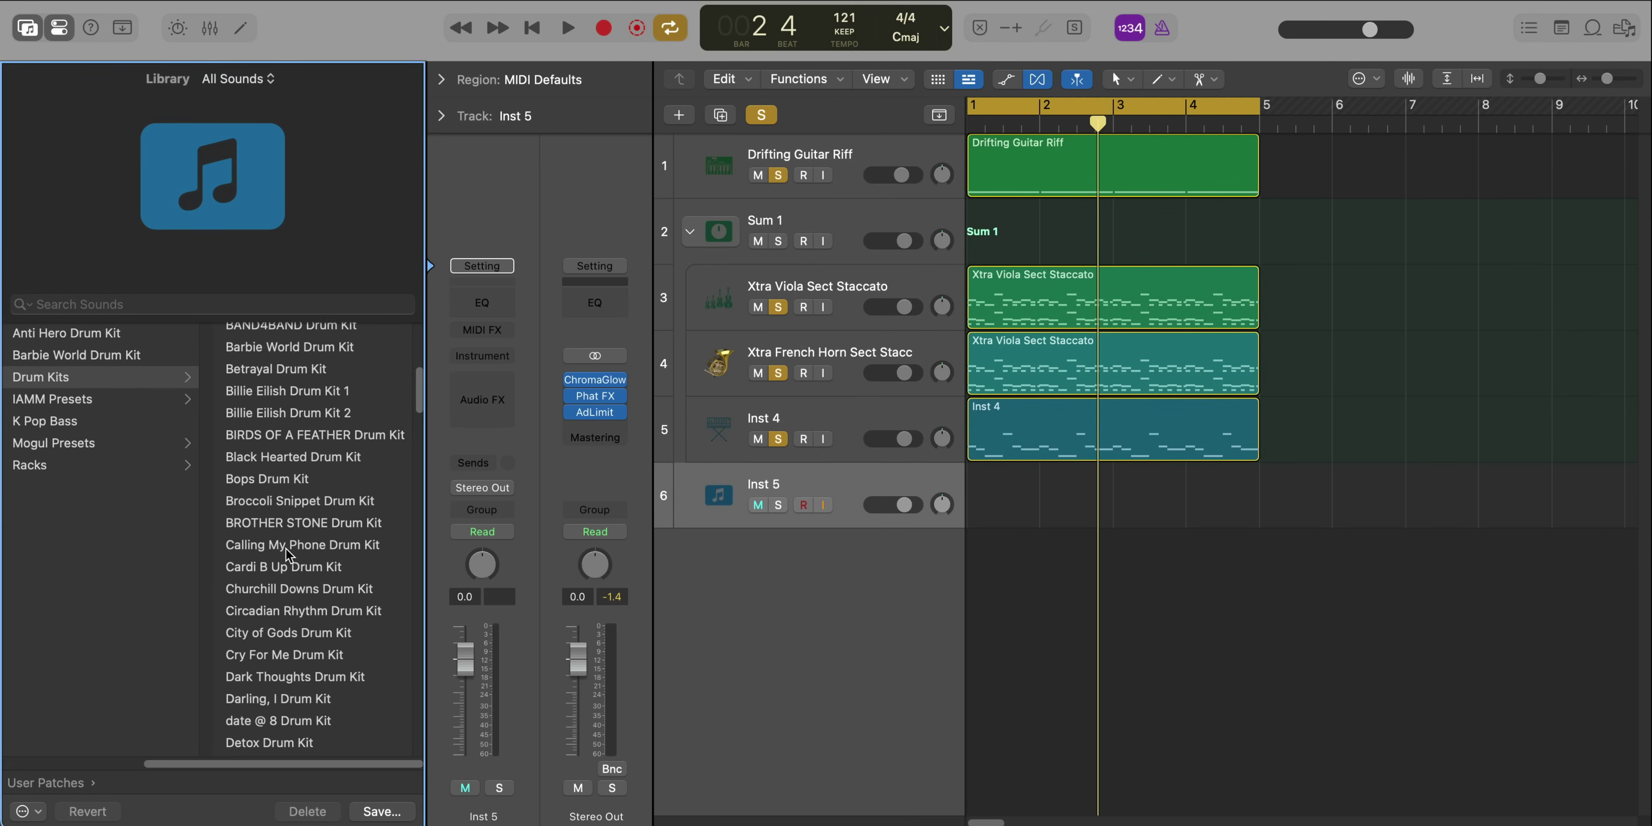
{"action": "scroll", "coordinate": [286, 557], "scroll_direction": "down", "scroll_amount": 15}
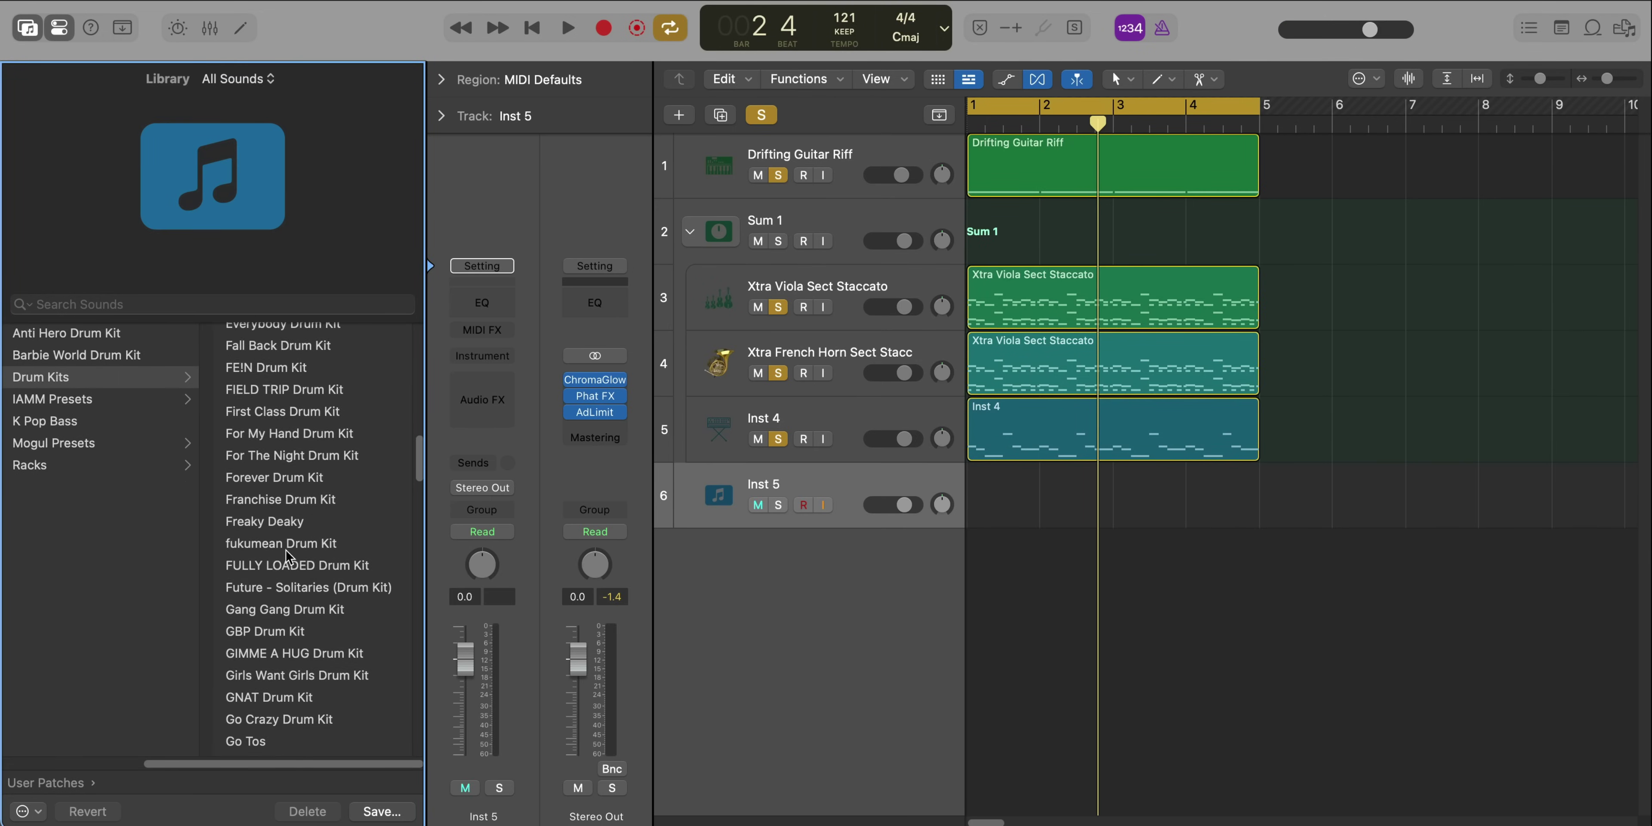
{"action": "scroll", "coordinate": [286, 557], "scroll_direction": "down", "scroll_amount": 5}
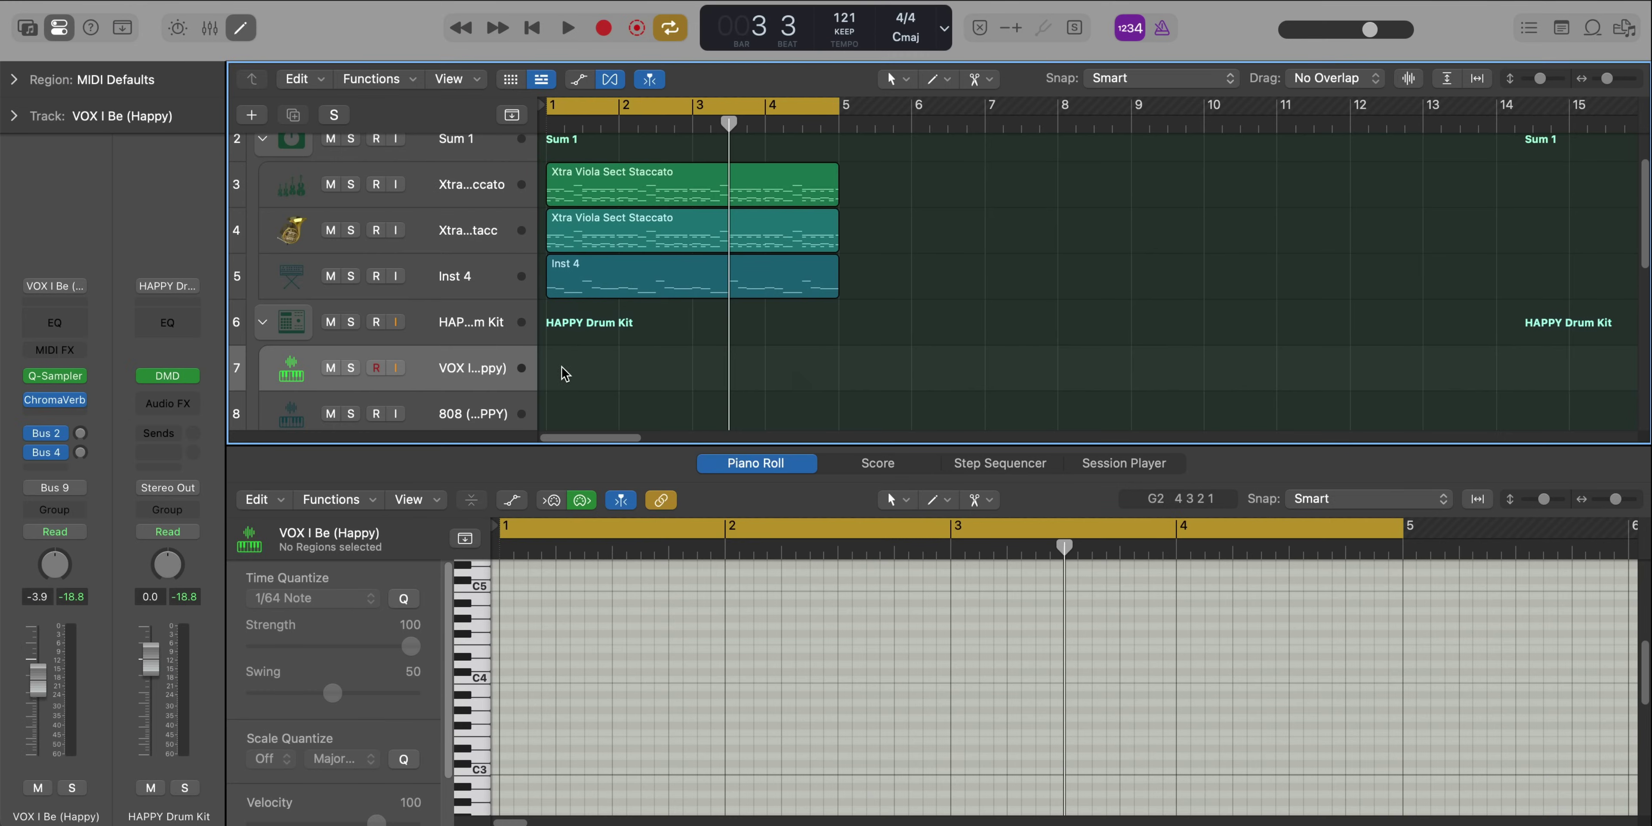
Create a pattern region on the VOX I Be (Happy) track, activate step 13, and play the loop
{"action": "right_click", "coordinate": [565, 374]}
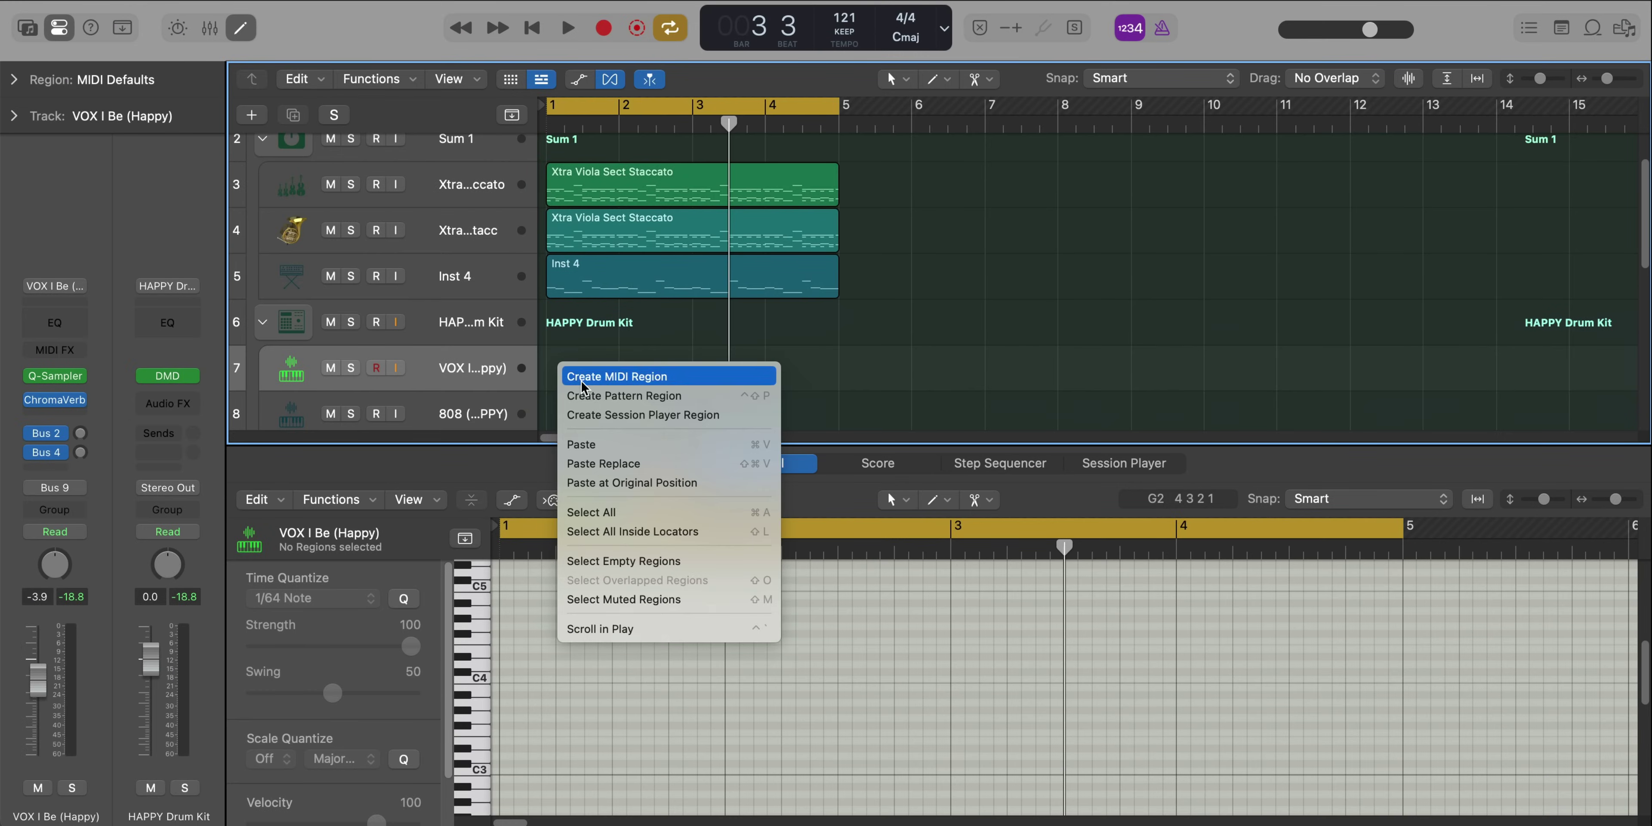
{"action": "left_click", "coordinate": [616, 394]}
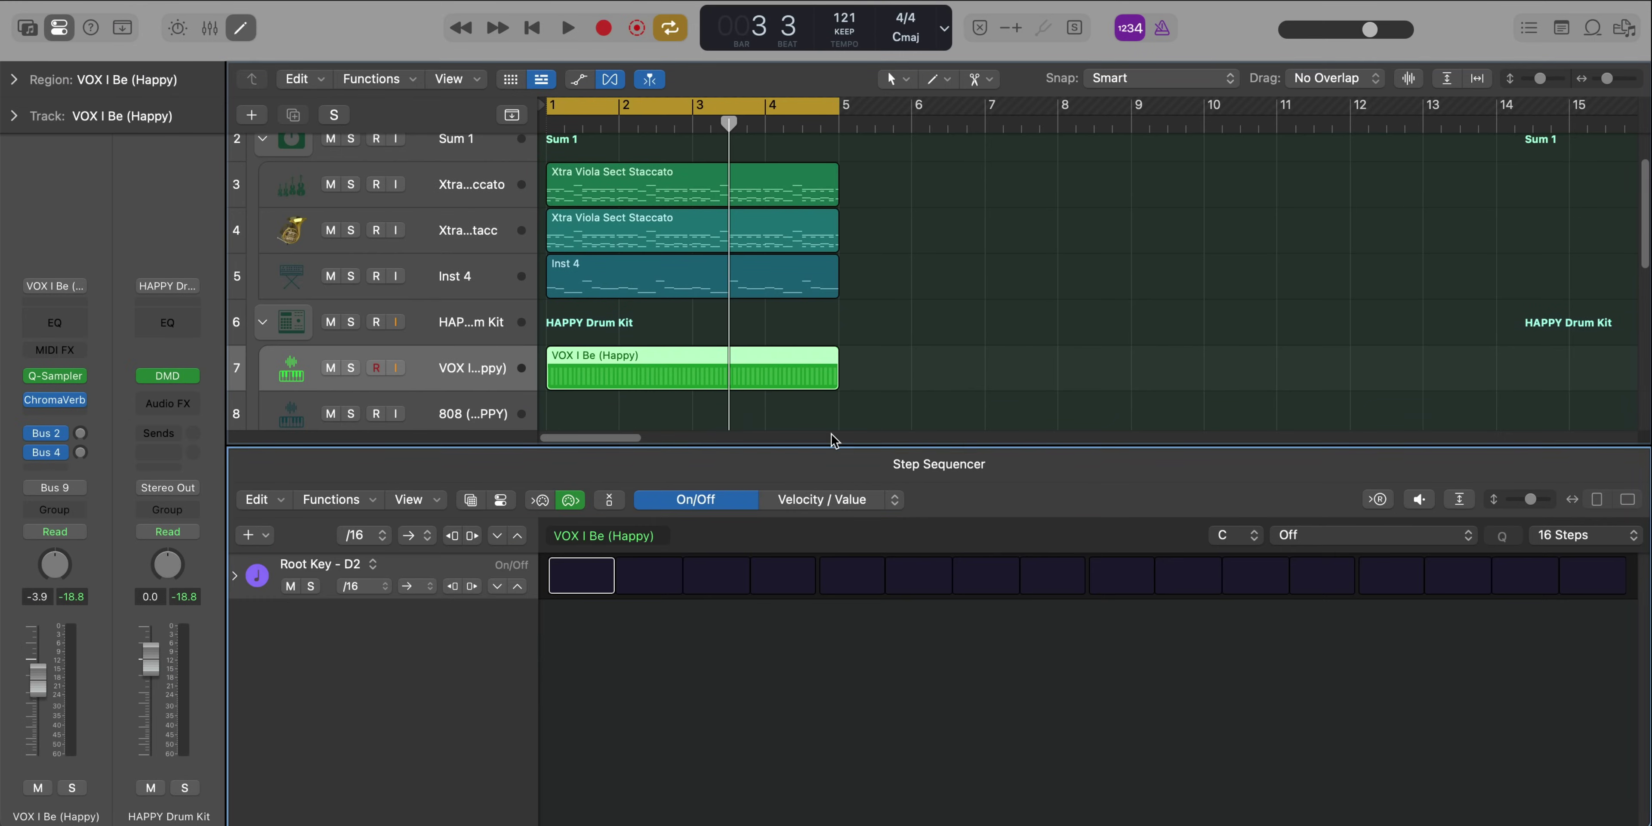
{"action": "left_click", "coordinate": [1391, 577]}
{"action": "key", "text": "space"}
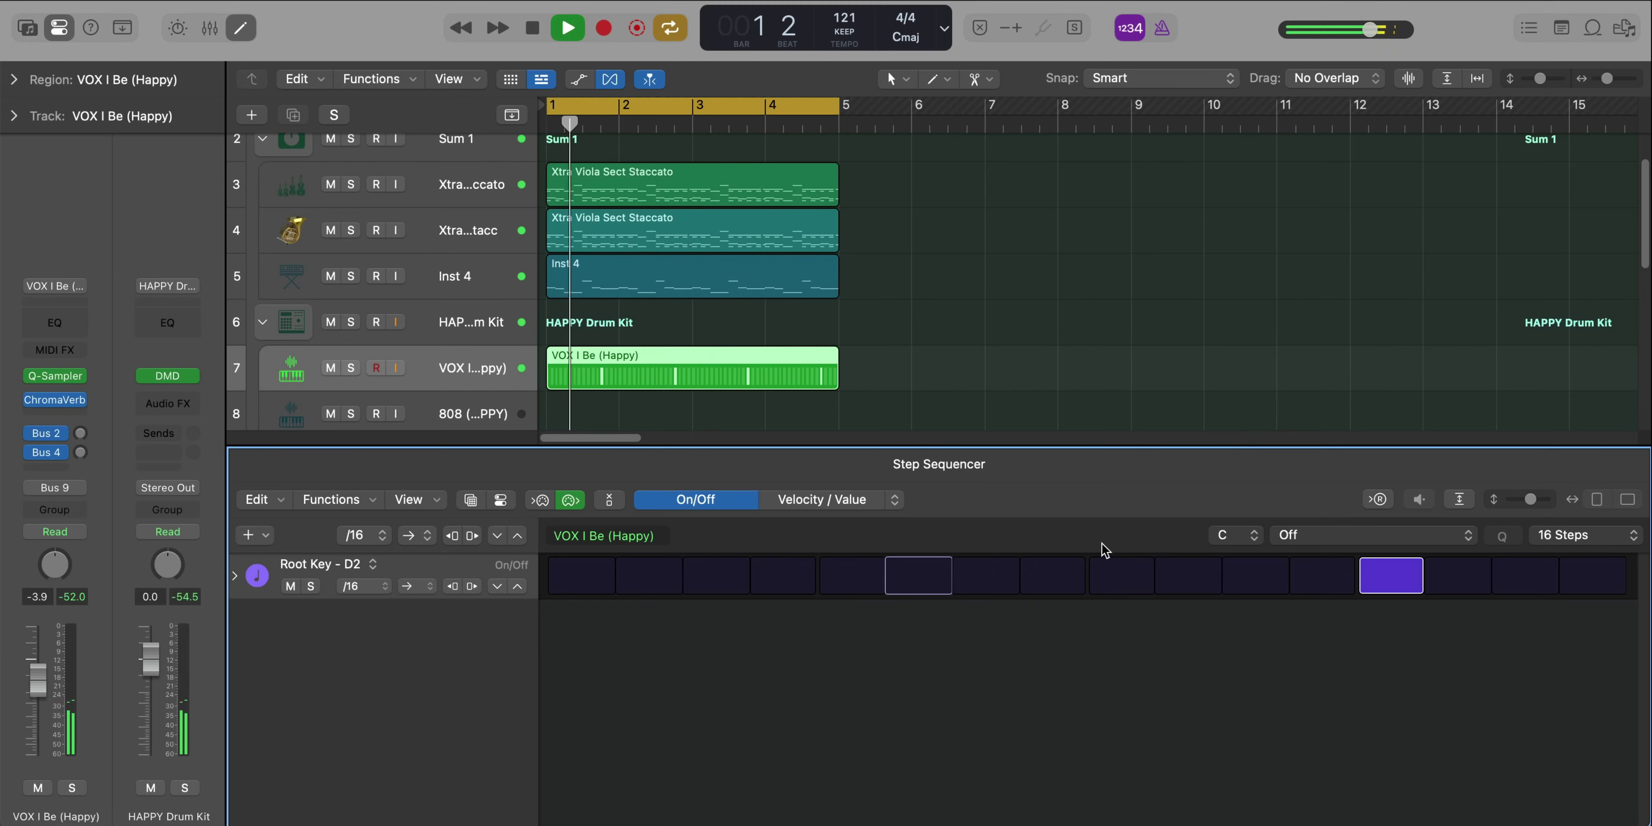
{"action": "key", "text": "e"}
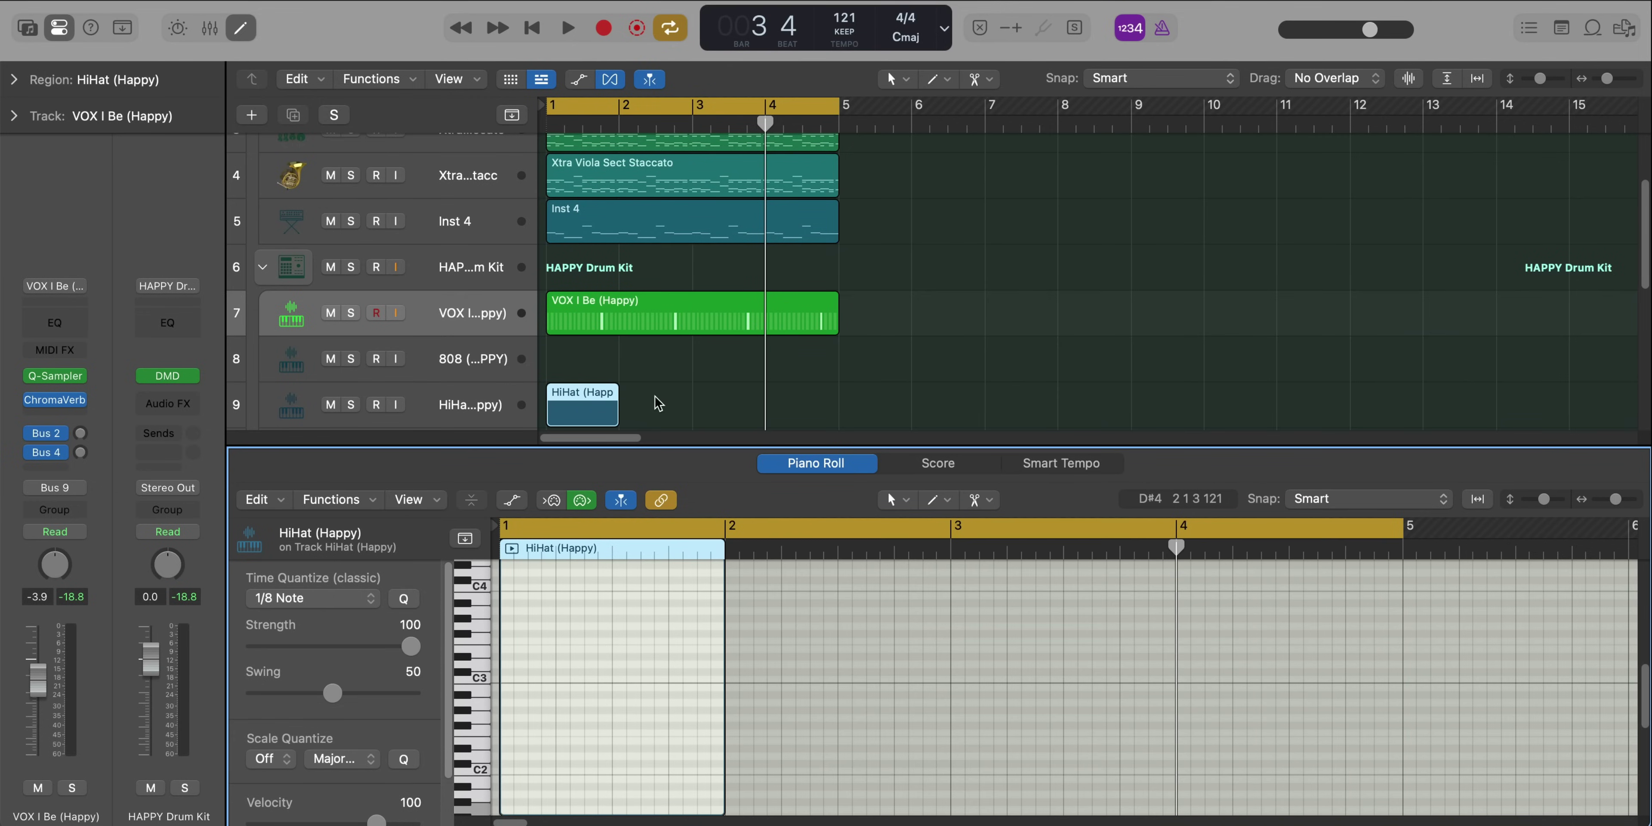
Replace the HiHat (Happy) MIDI region with a pattern region, set its row's step rate to 1/8, and play the loop
{"action": "key", "text": "Delete"}
{"action": "right_click", "coordinate": [565, 402]}
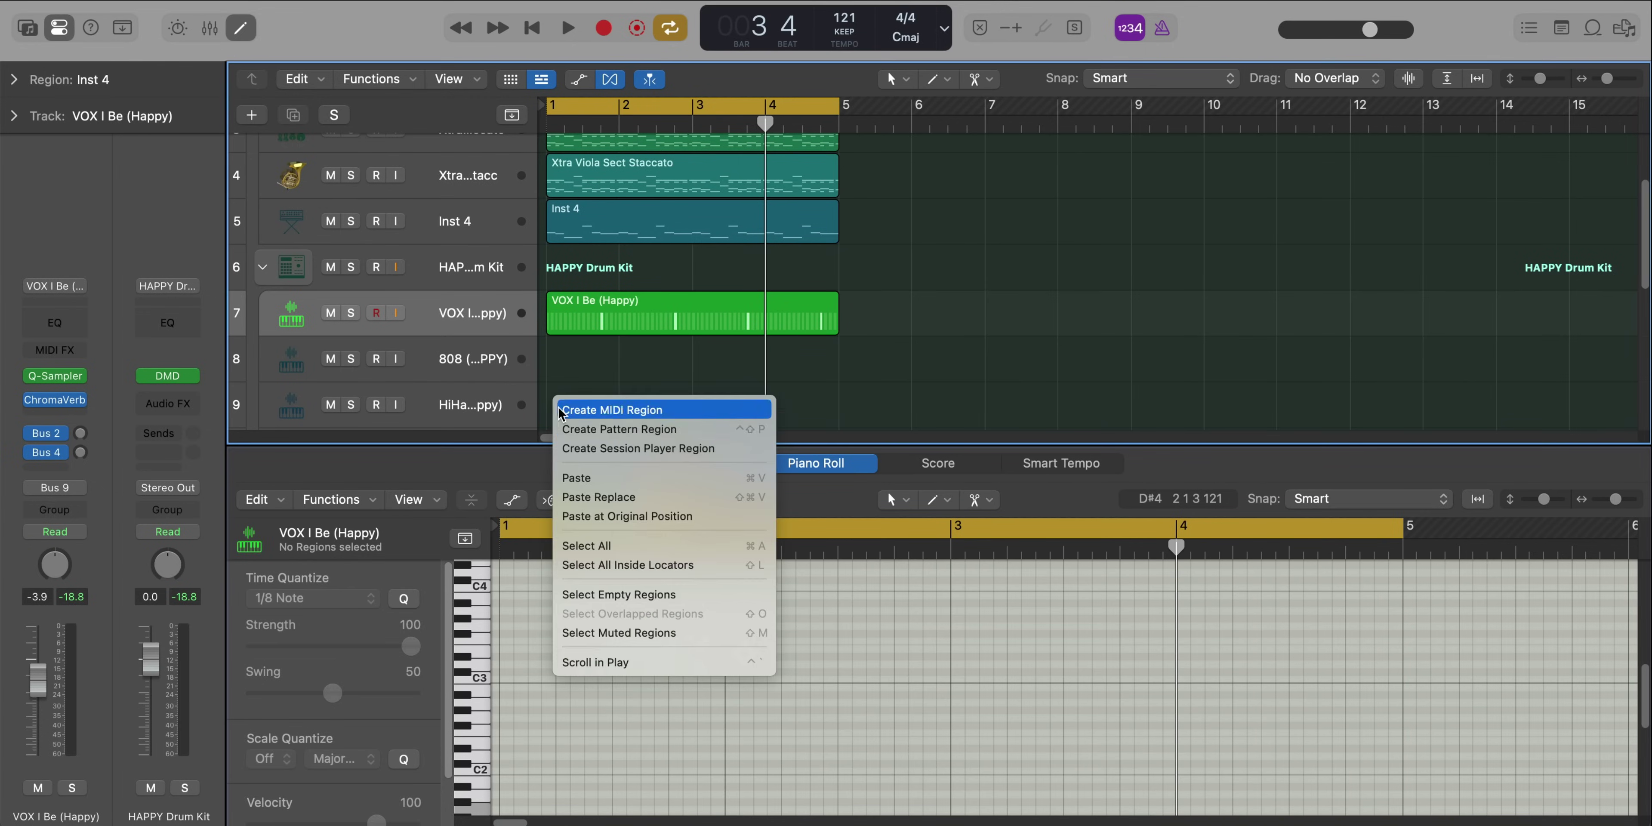
{"action": "left_click", "coordinate": [564, 429]}
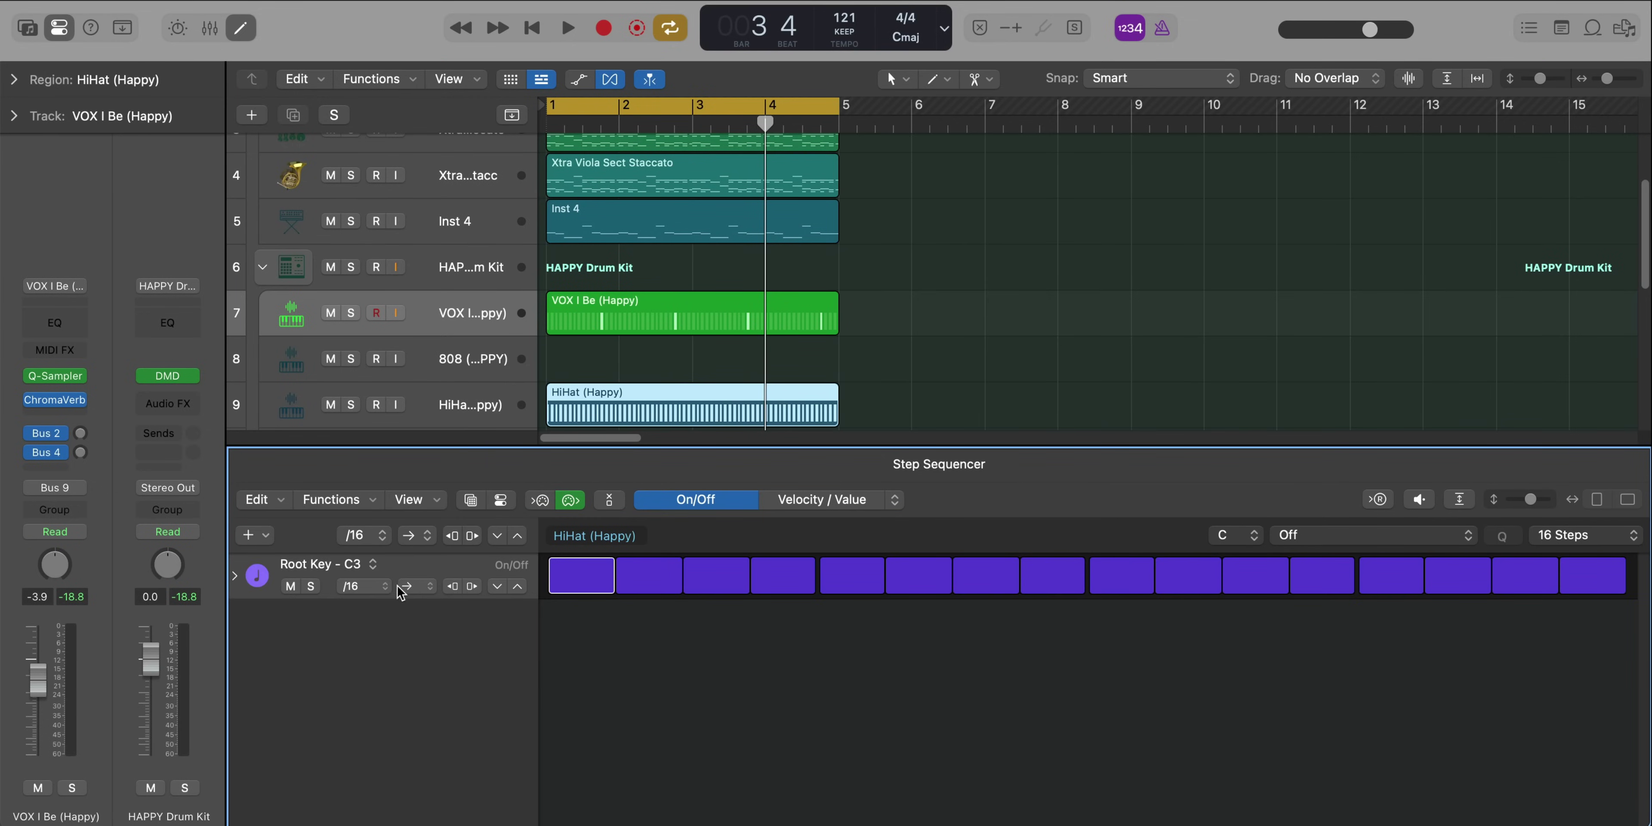
{"action": "left_click", "coordinate": [362, 586]}
{"action": "left_click", "coordinate": [362, 571]}
{"action": "key", "text": "space"}
{"action": "key", "text": "e"}
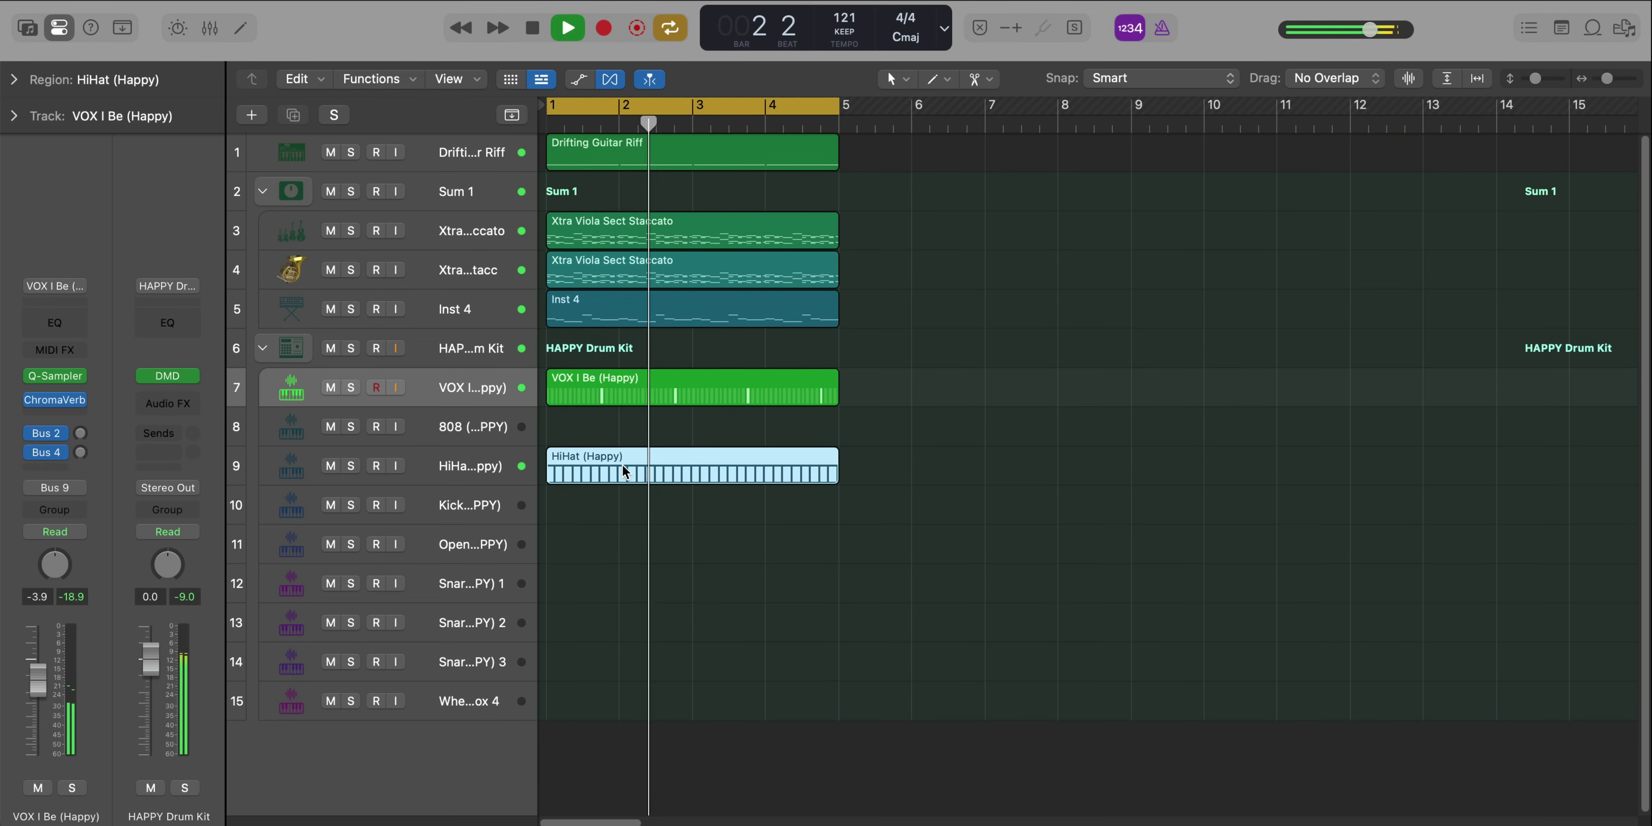
Convert the HiHat (Happy) pattern region to a MIDI region and open it in the Piano Roll
{"action": "right_click", "coordinate": [623, 464]}
{"action": "left_click", "coordinate": [648, 496]}
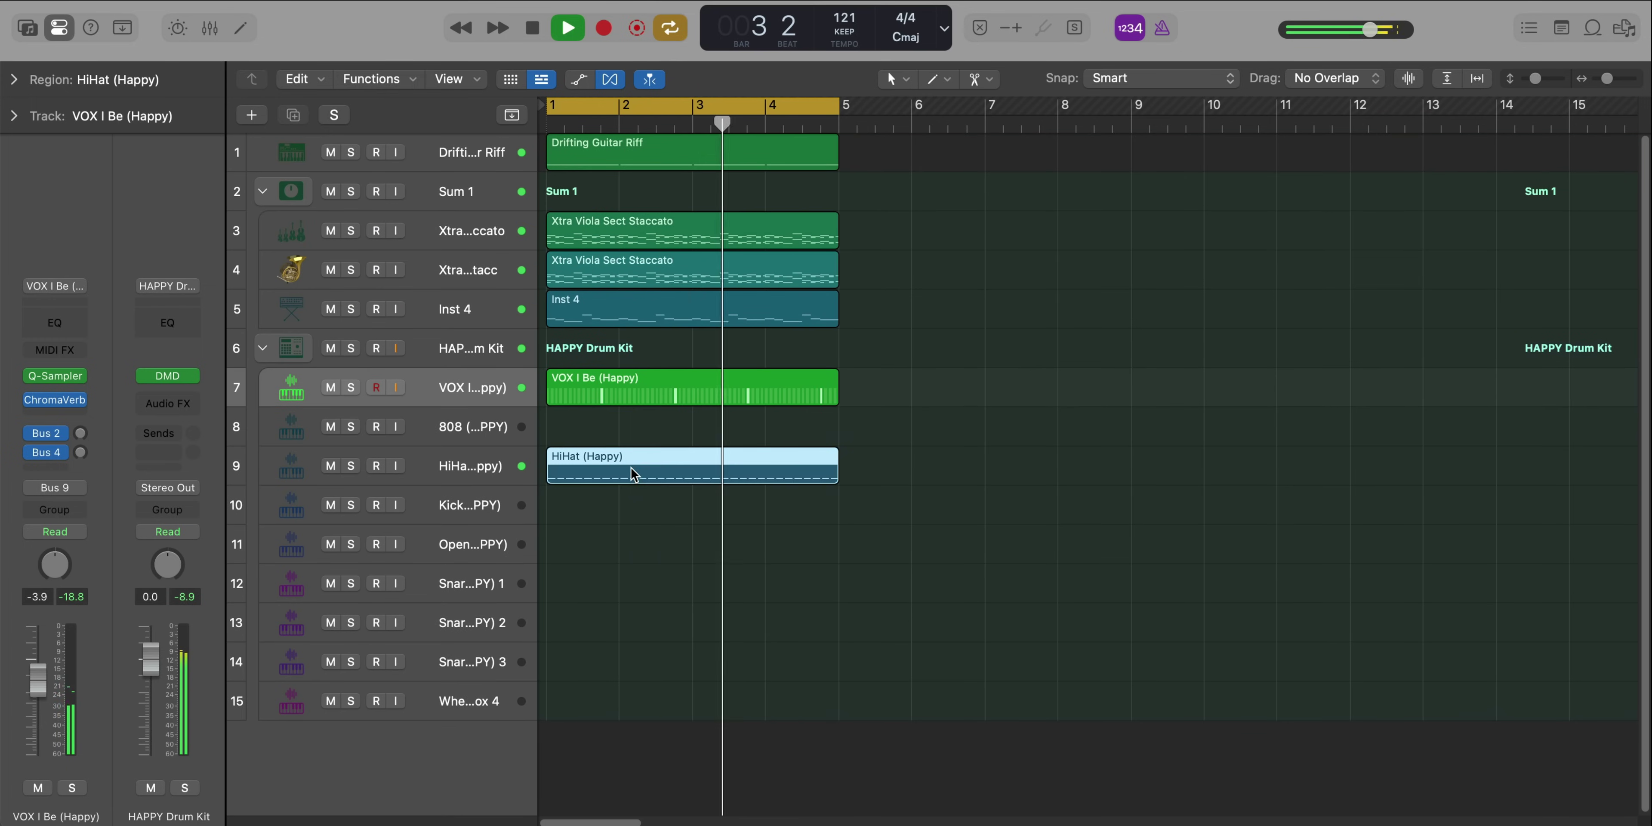
{"action": "double_click", "coordinate": [631, 468]}
{"action": "key", "text": "space"}
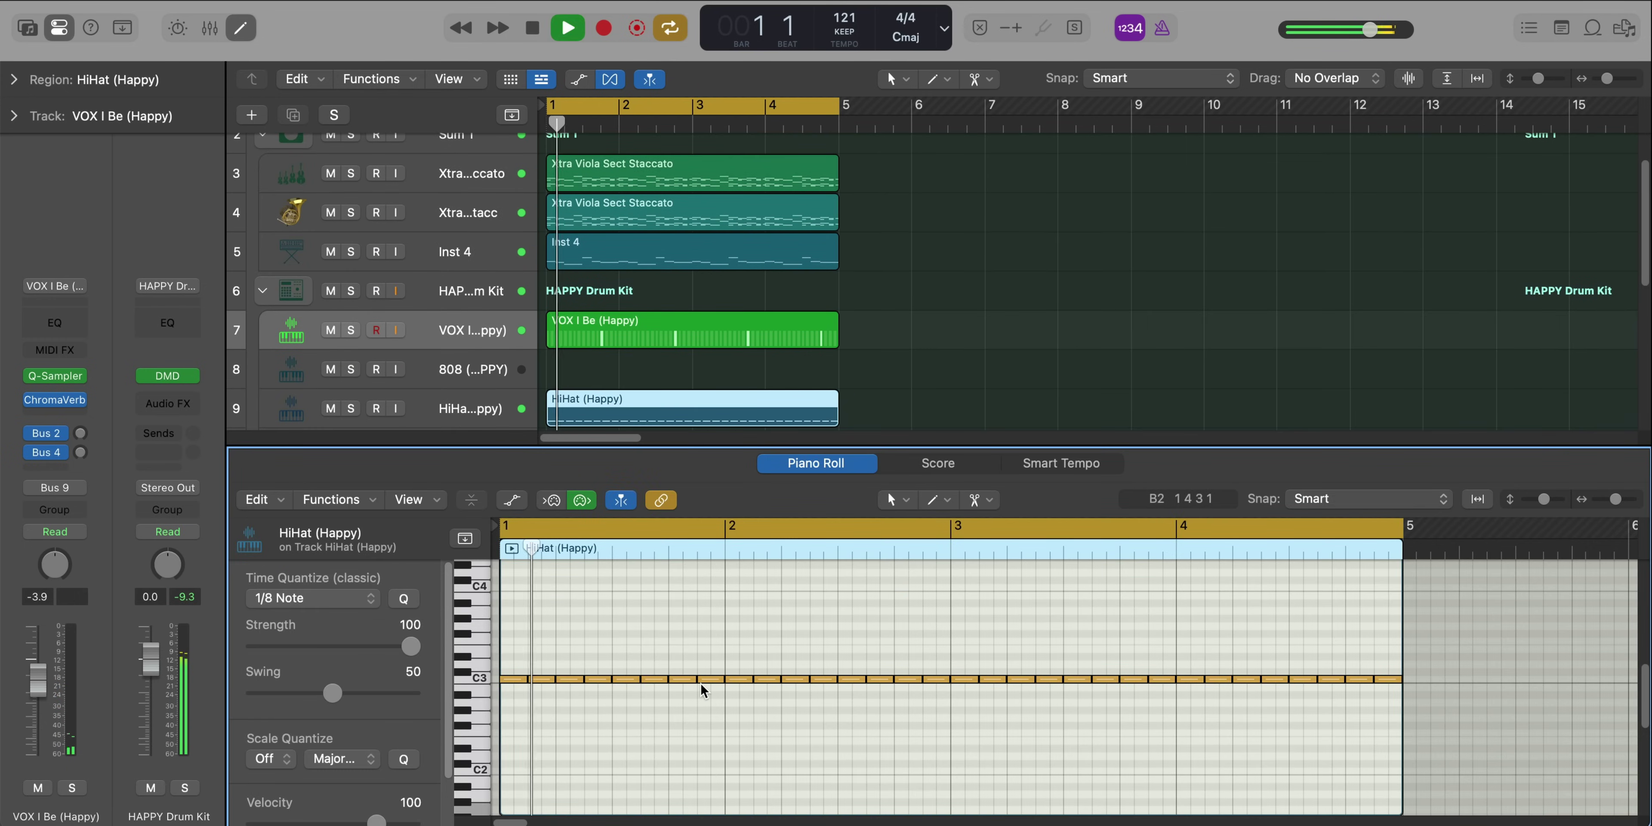
Shorten the last two hi-hat notes of bar 1 to off-beat sixteenths with gaps before them, and play the loop
{"action": "key", "text": "space"}
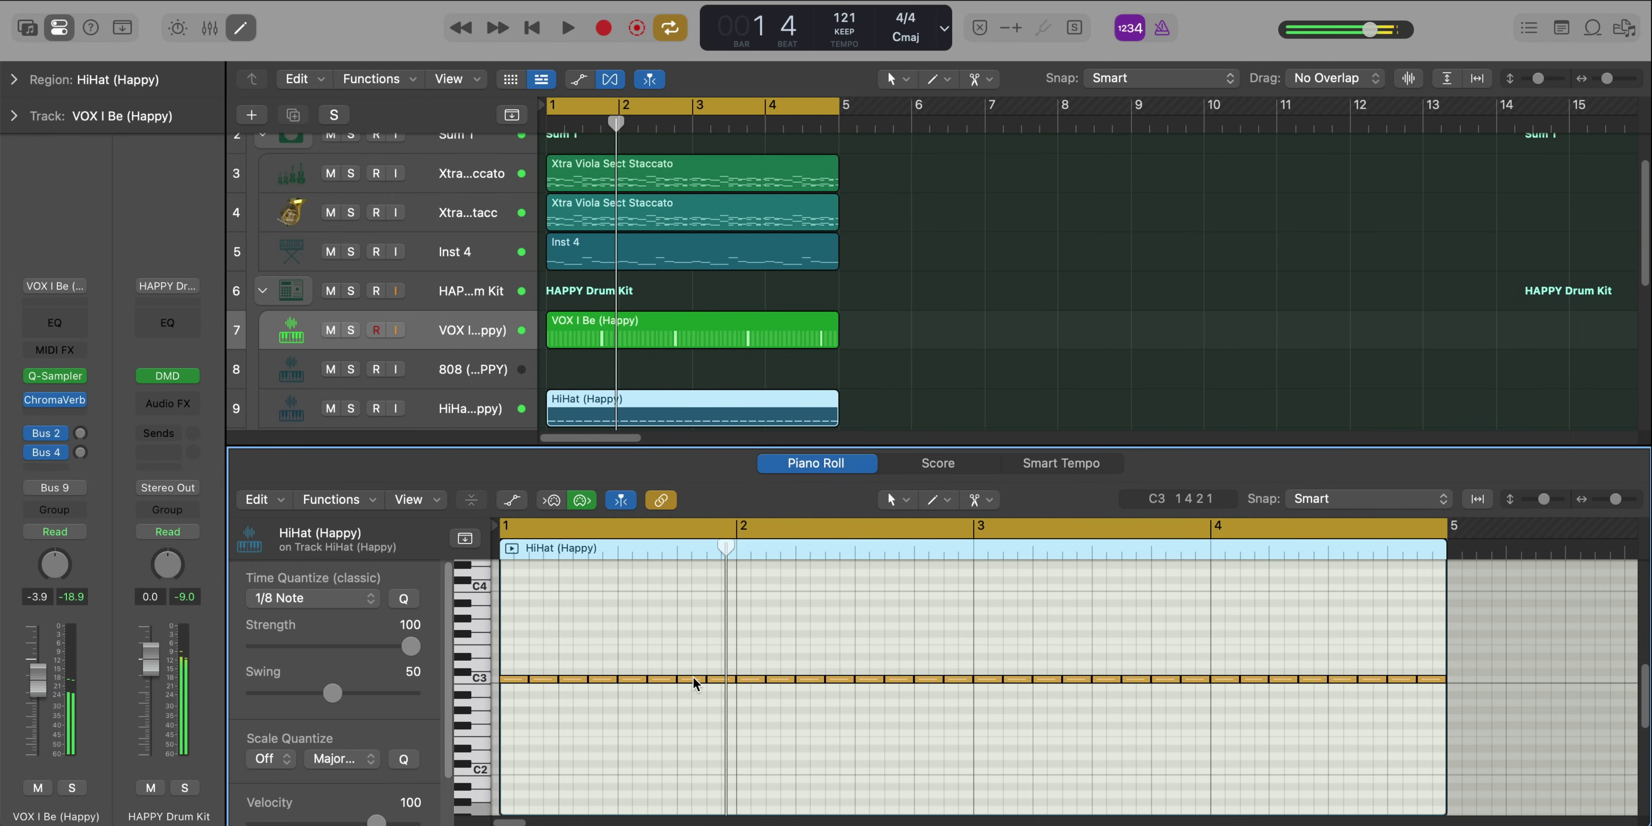
{"action": "mouse_move", "coordinate": [705, 679]}
{"action": "left_mouse_down"}
{"action": "mouse_move", "coordinate": [688, 683]}
{"action": "mouse_move", "coordinate": [720, 682]}
{"action": "left_mouse_up"}
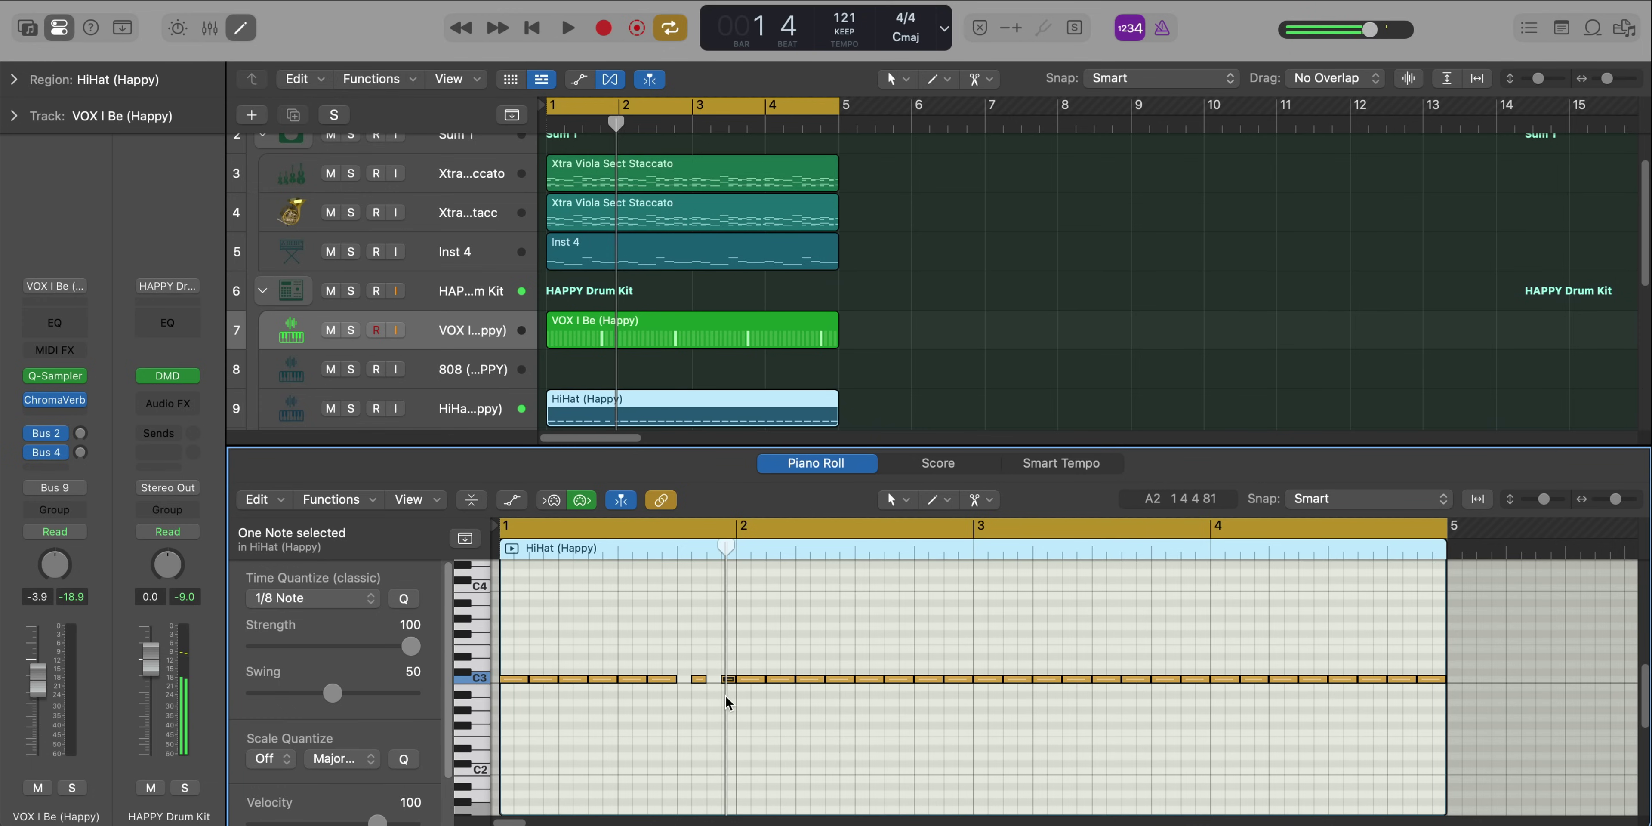
{"action": "key", "text": "space"}
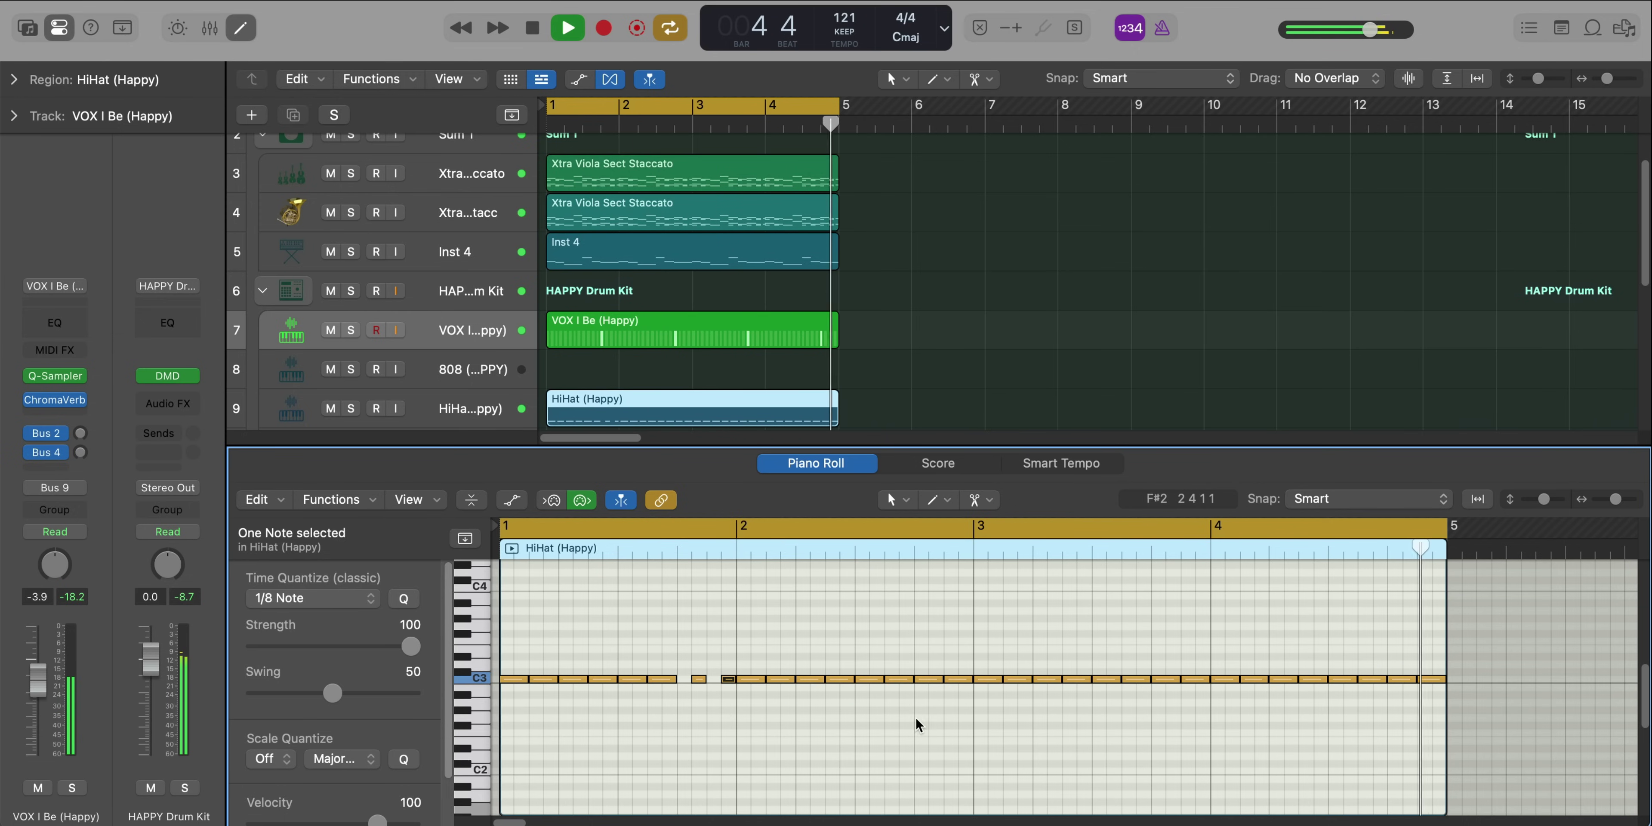
Delete the hi-hat notes in bars 3 and 4 and repeat the notes of bars 1 and 2 in their place
{"action": "key", "text": "space"}
{"action": "left_click_drag", "start_coordinate": [983, 661], "coordinate": [1432, 728]}
{"action": "key", "text": "Delete"}
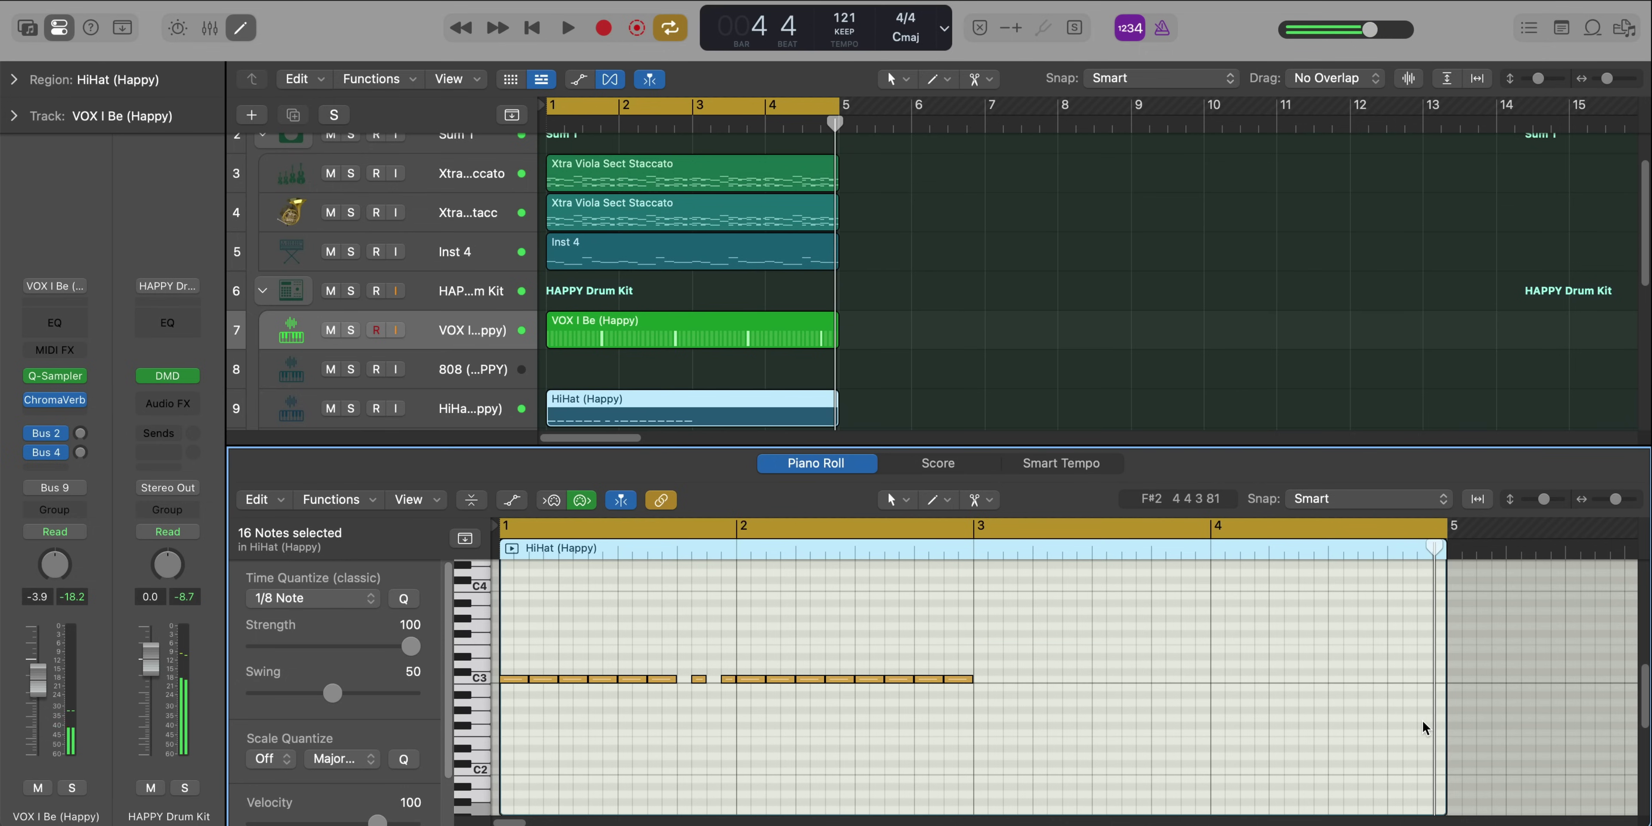
{"action": "left_click_drag", "start_coordinate": [1175, 739], "coordinate": [513, 643]}
{"action": "key", "text": "super+r"}
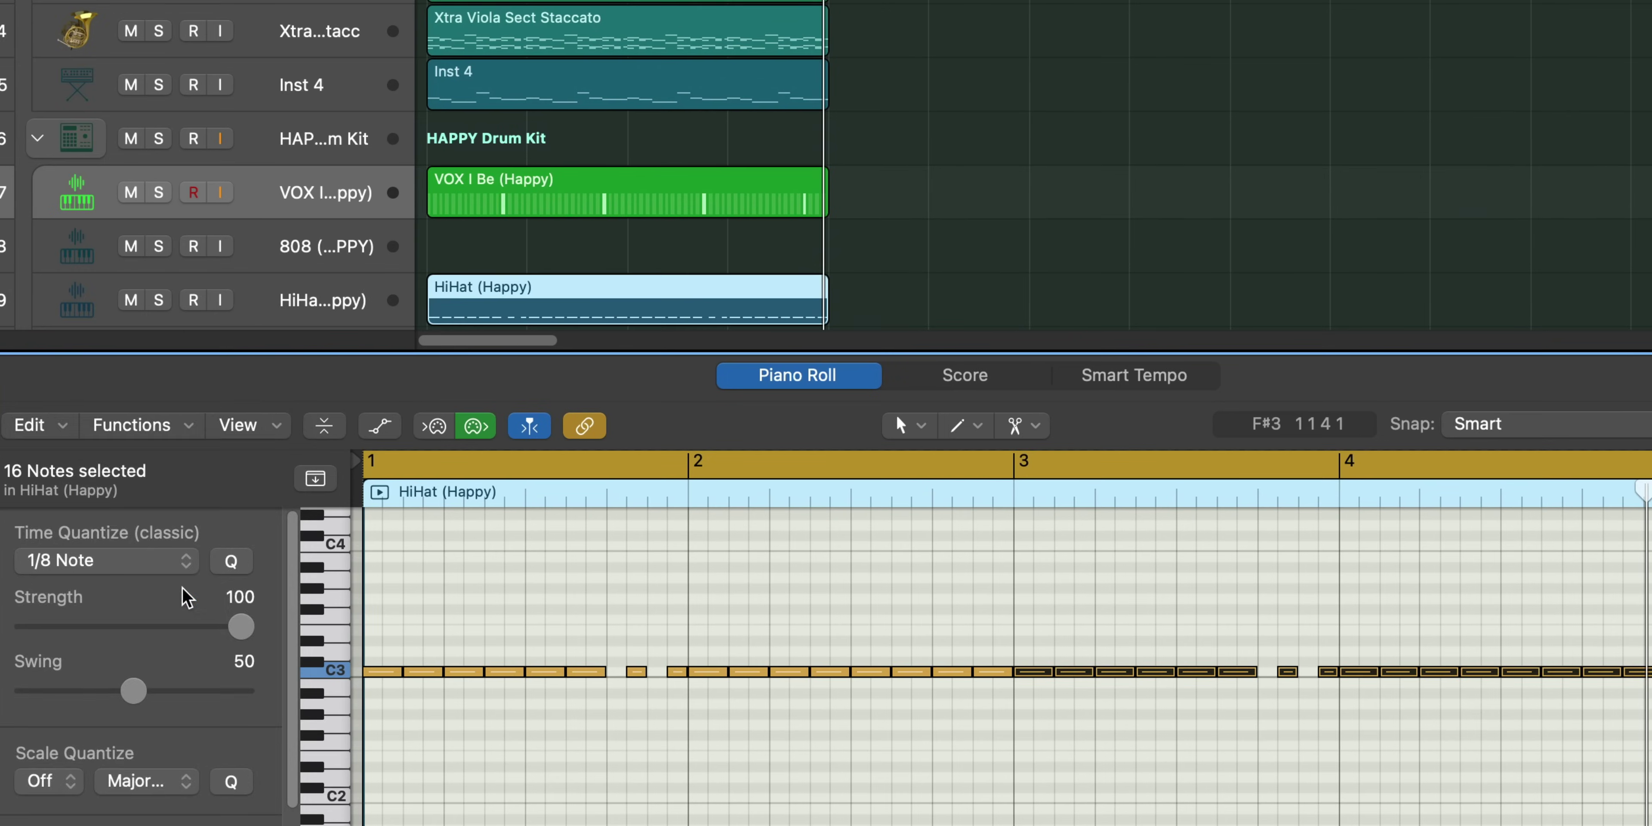
Set the Piano Roll's time quantize to 1/64 Note and assign the Brush Tool in place of the Scissors Tool
{"action": "left_click", "coordinate": [338, 598]}
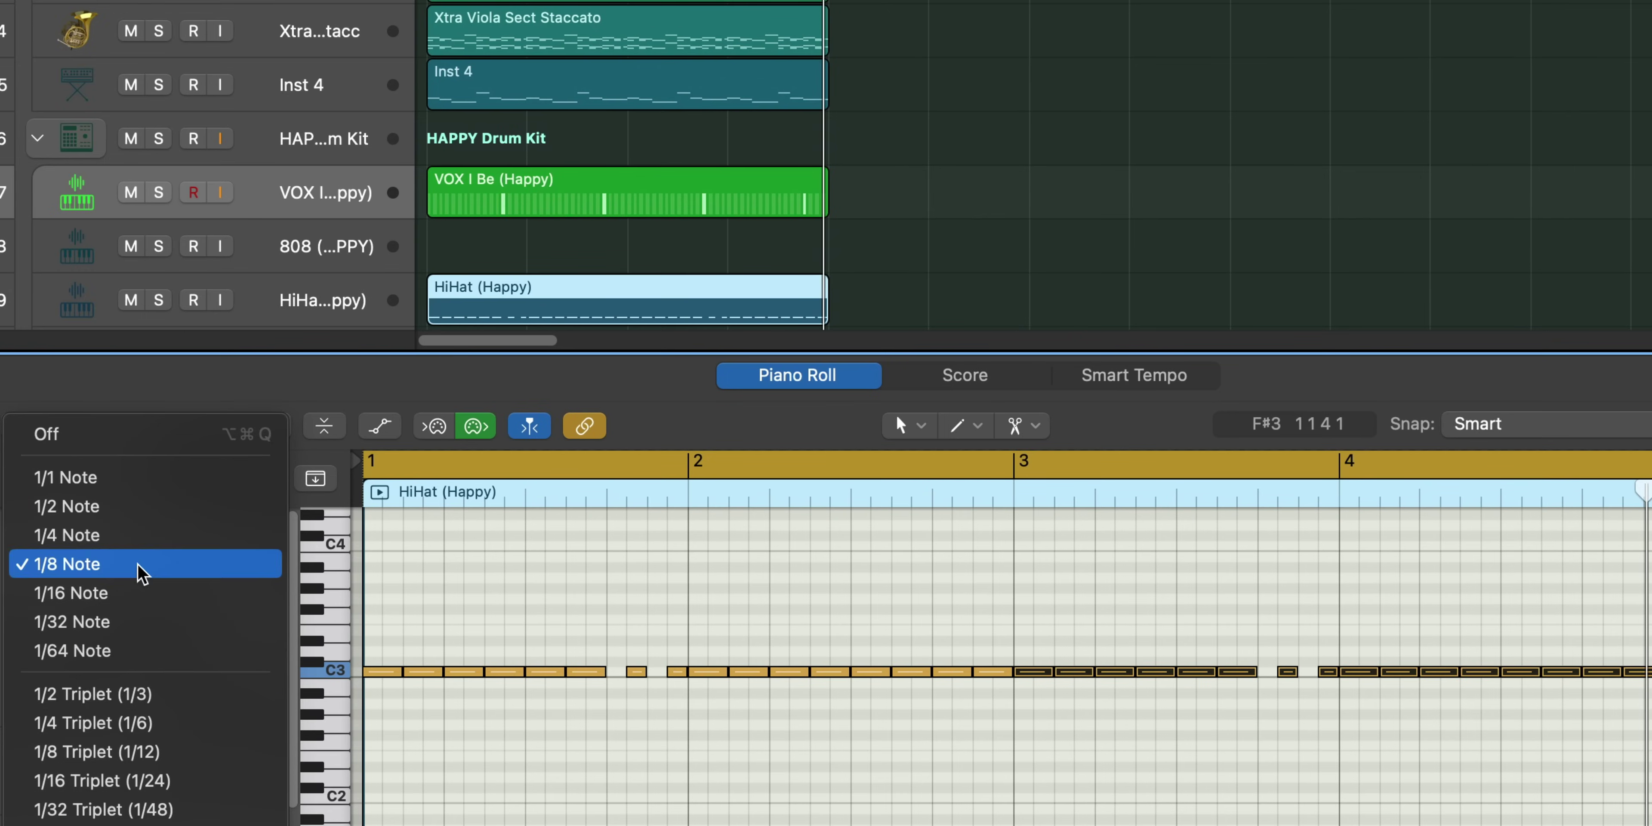
{"action": "left_click", "coordinate": [115, 651]}
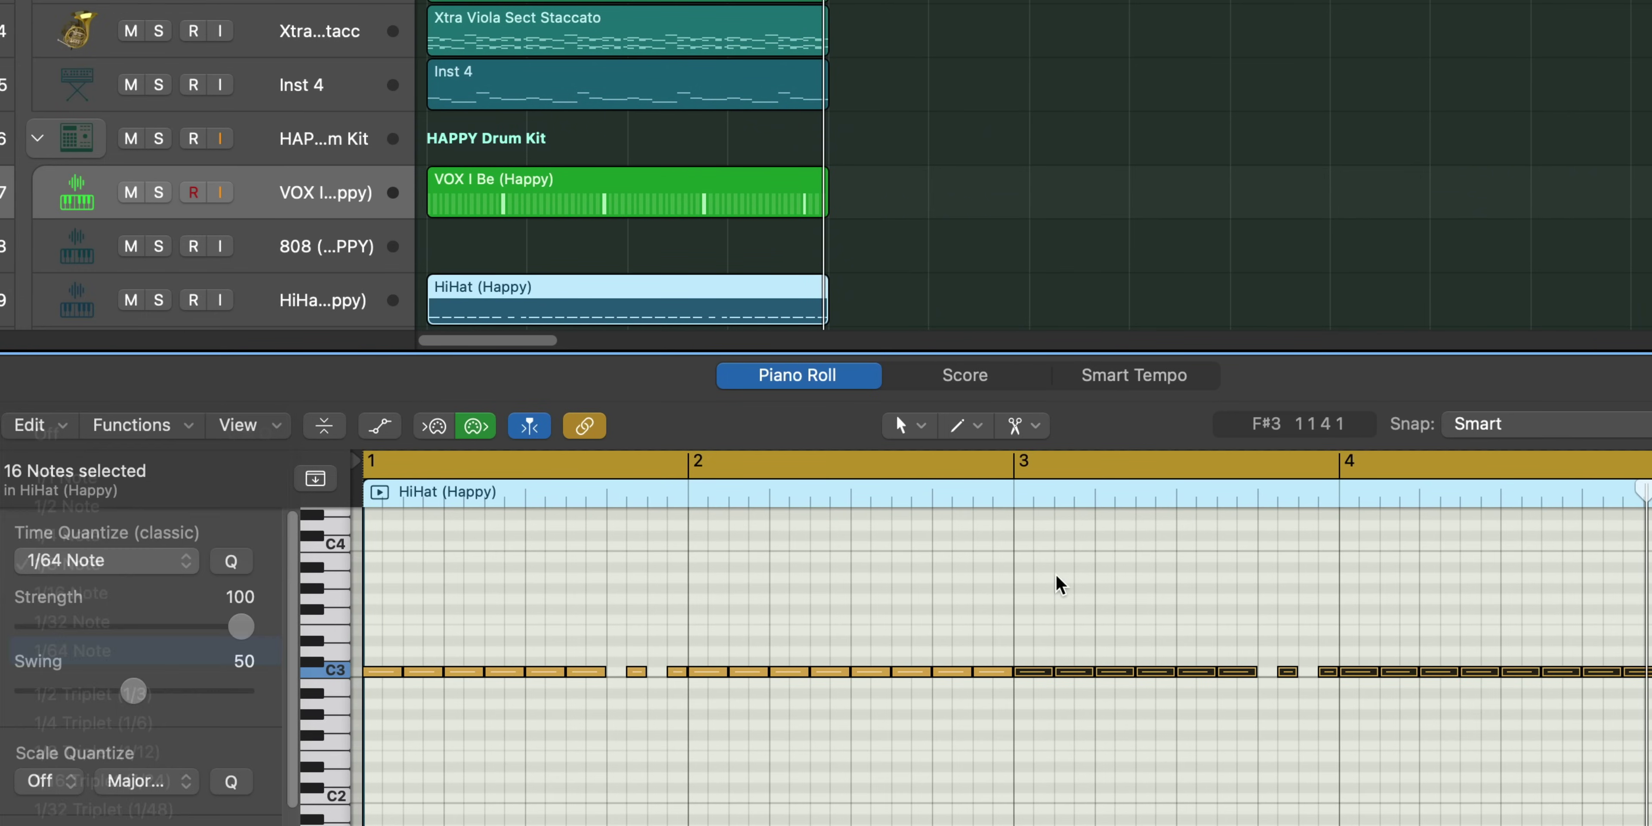
{"action": "left_click", "coordinate": [1020, 425]}
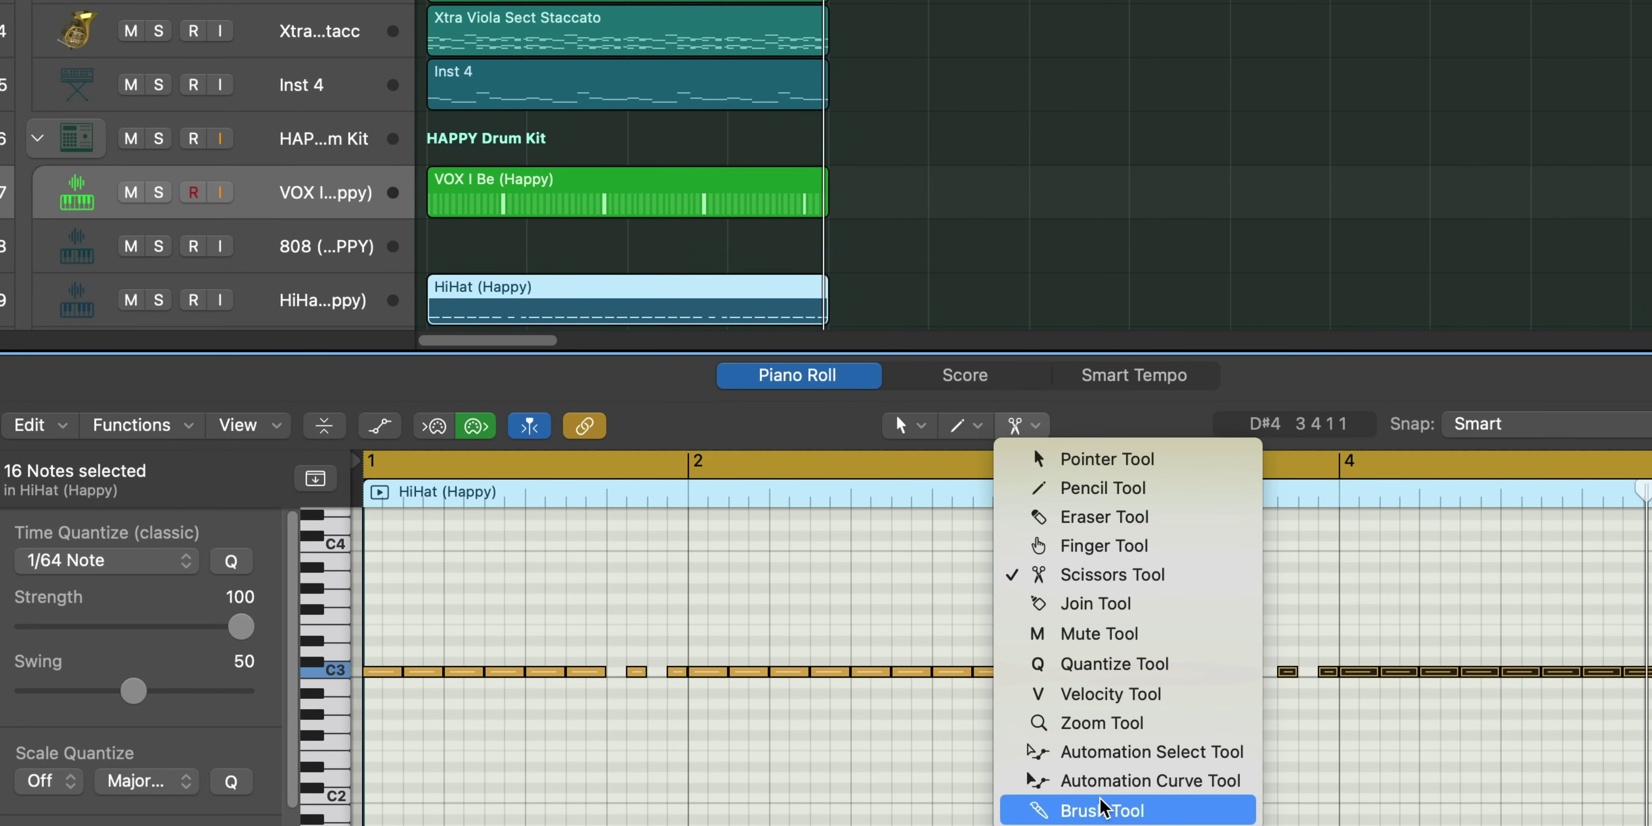
{"action": "left_click", "coordinate": [1101, 810]}
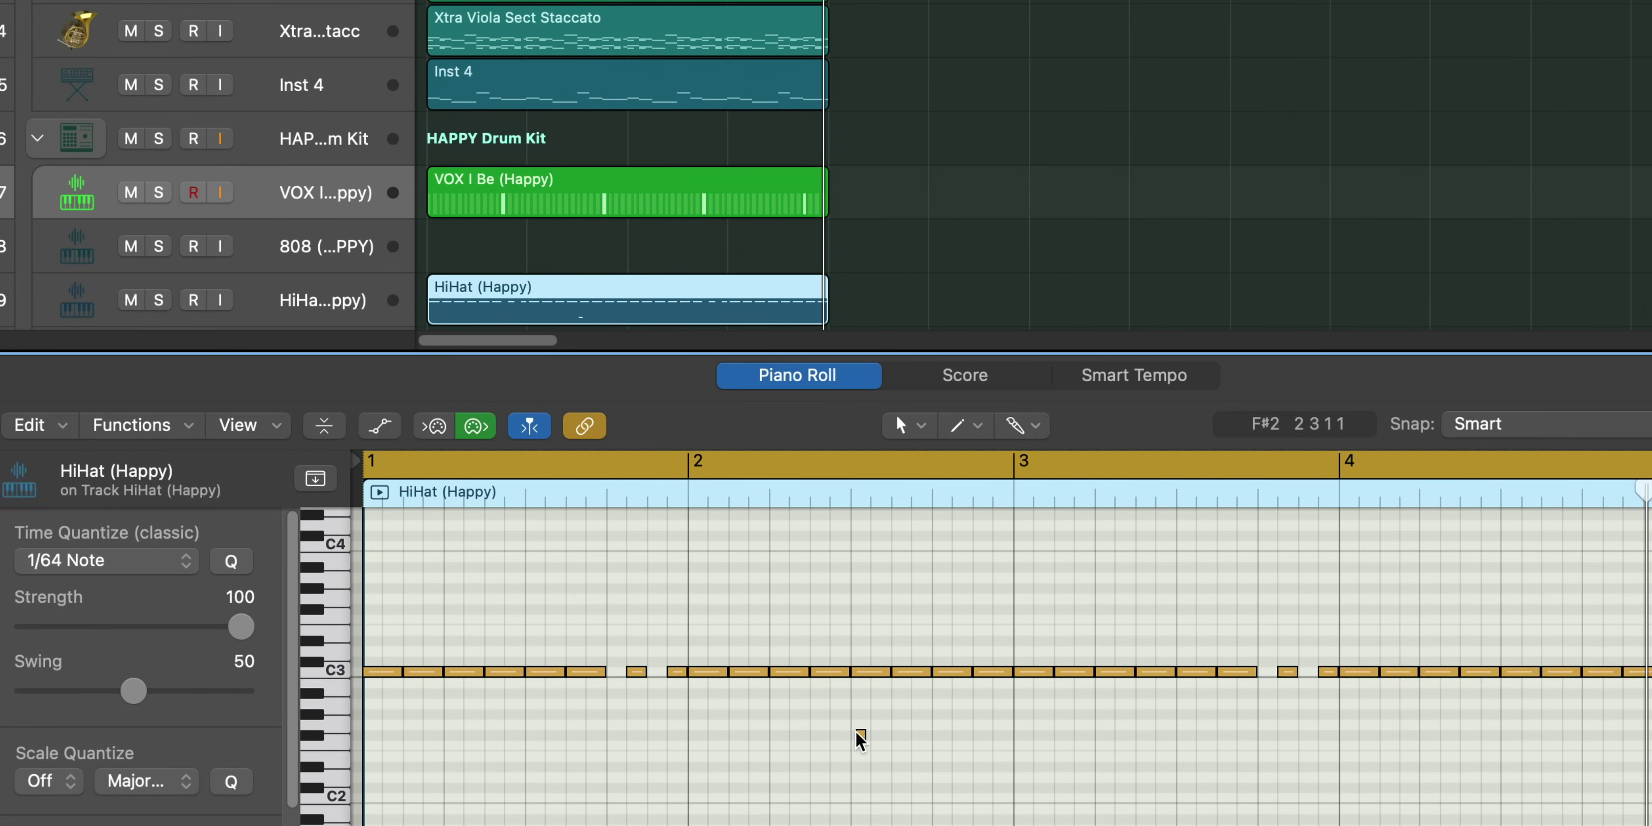
{"action": "scroll", "coordinate": [860, 744], "scroll_direction": "up", "scroll_amount": 5}
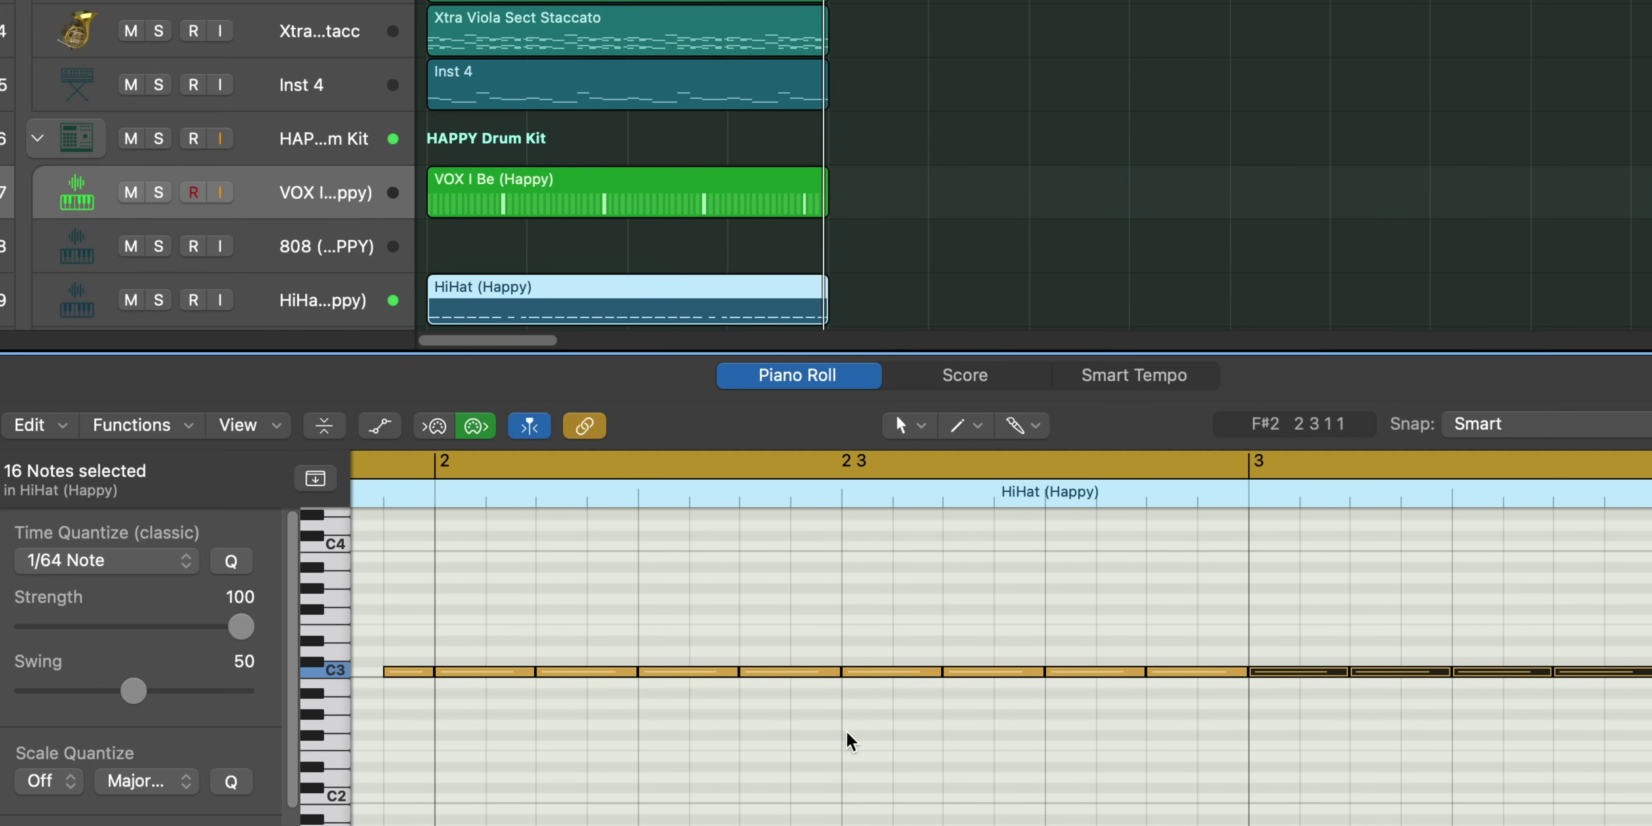
Brush four short rolls of four 1/64 notes in the second half of bar 2 on F#2, F2, D2 and C#2, and play the loop
{"action": "left_click", "coordinate": [851, 735]}
{"action": "left_click_drag", "start_coordinate": [882, 733], "coordinate": [979, 748]}
{"action": "left_click", "coordinate": [949, 746]}
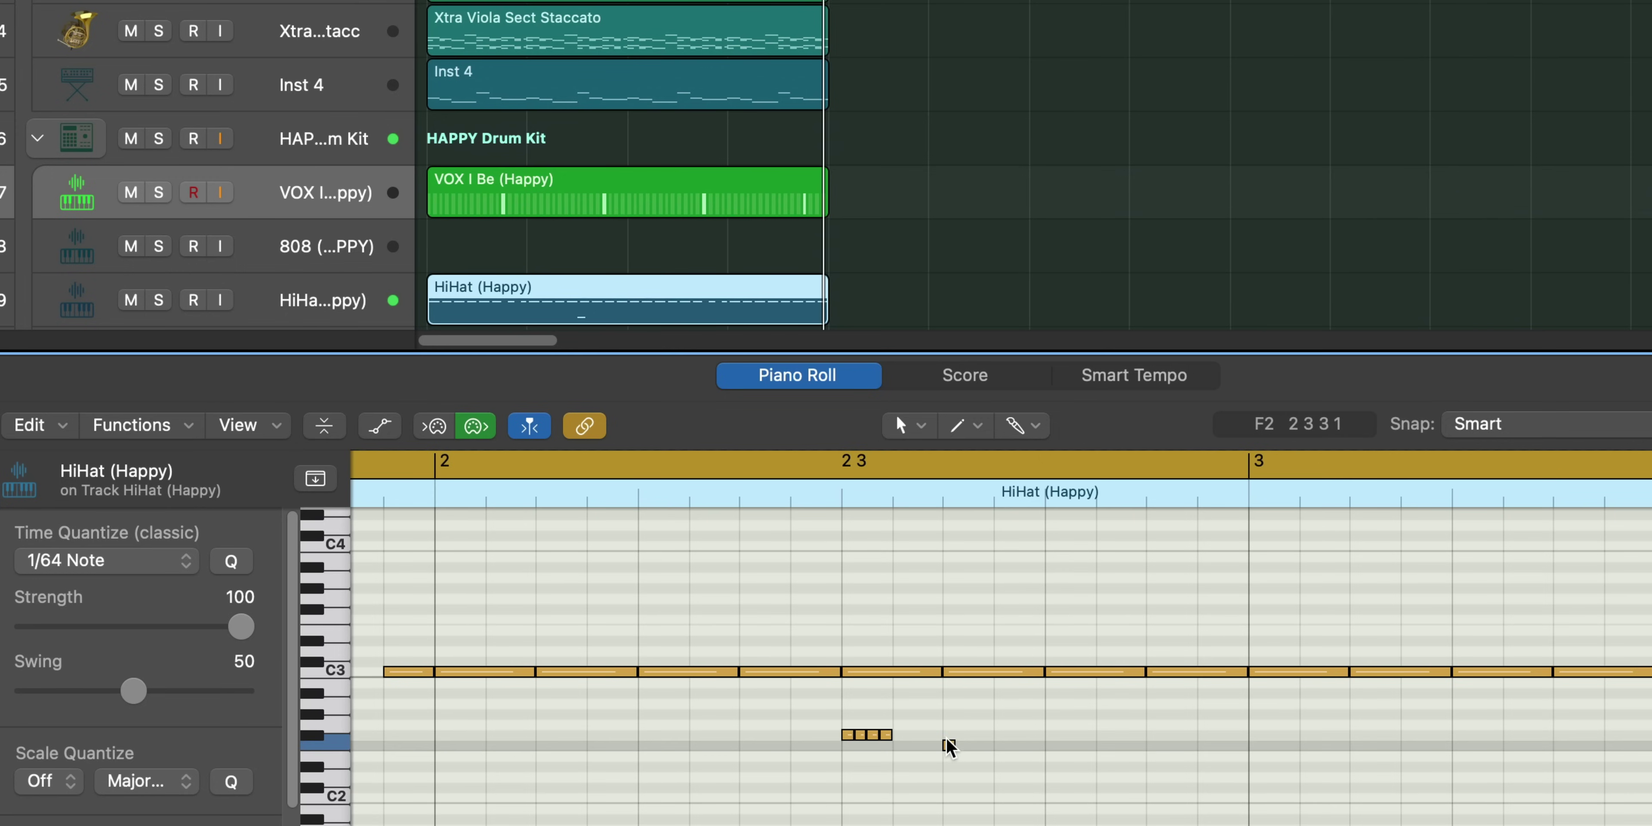
{"action": "scroll", "coordinate": [1124, 773], "scroll_direction": "down", "scroll_amount": 3}
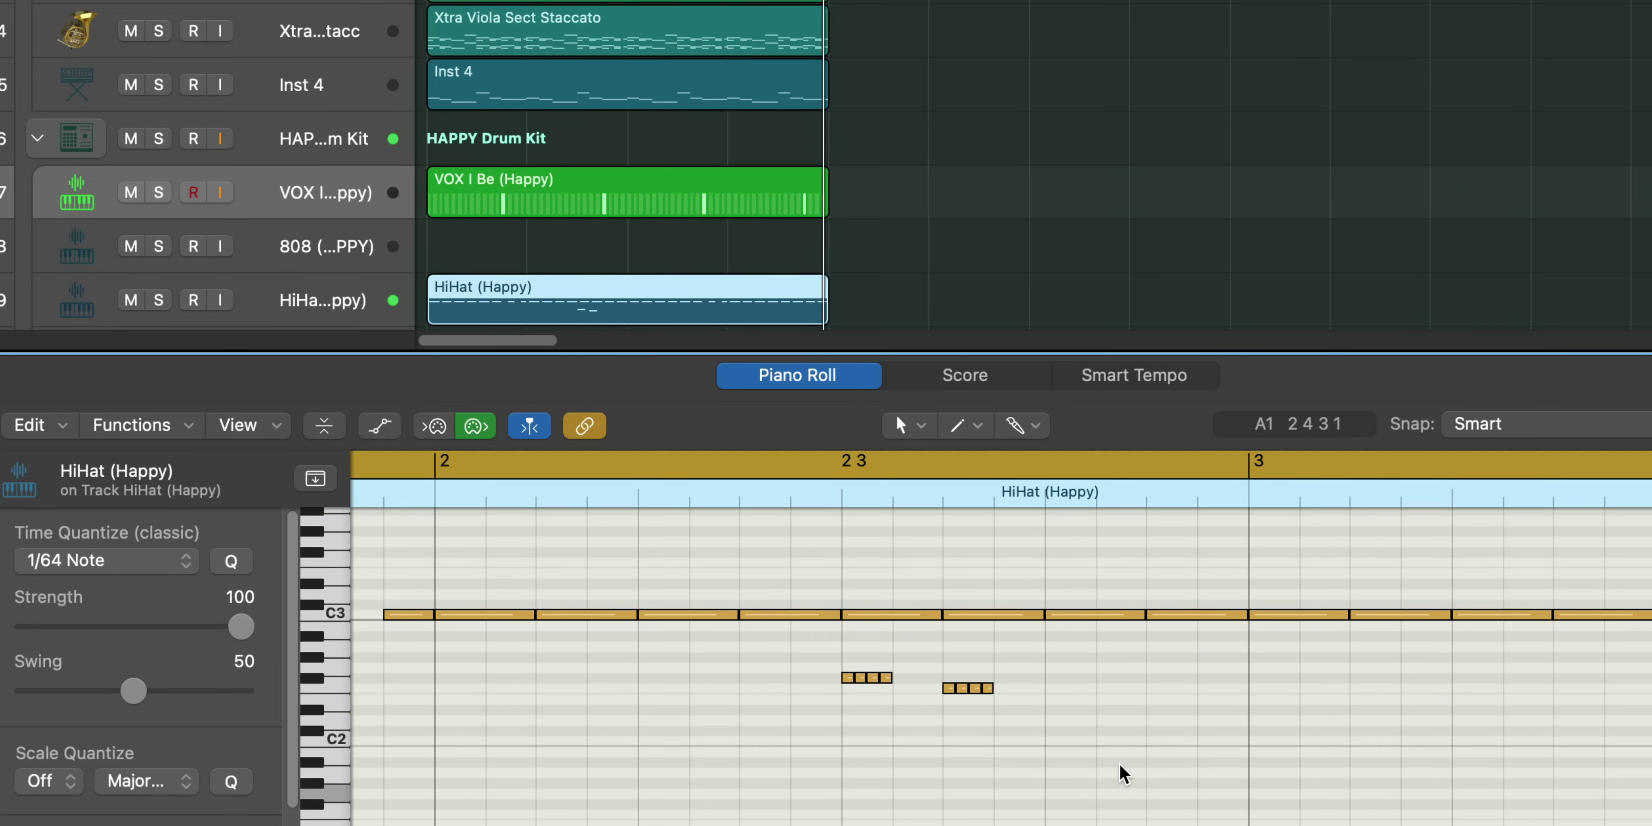
{"action": "left_click_drag", "start_coordinate": [1051, 719], "coordinate": [1089, 719]}
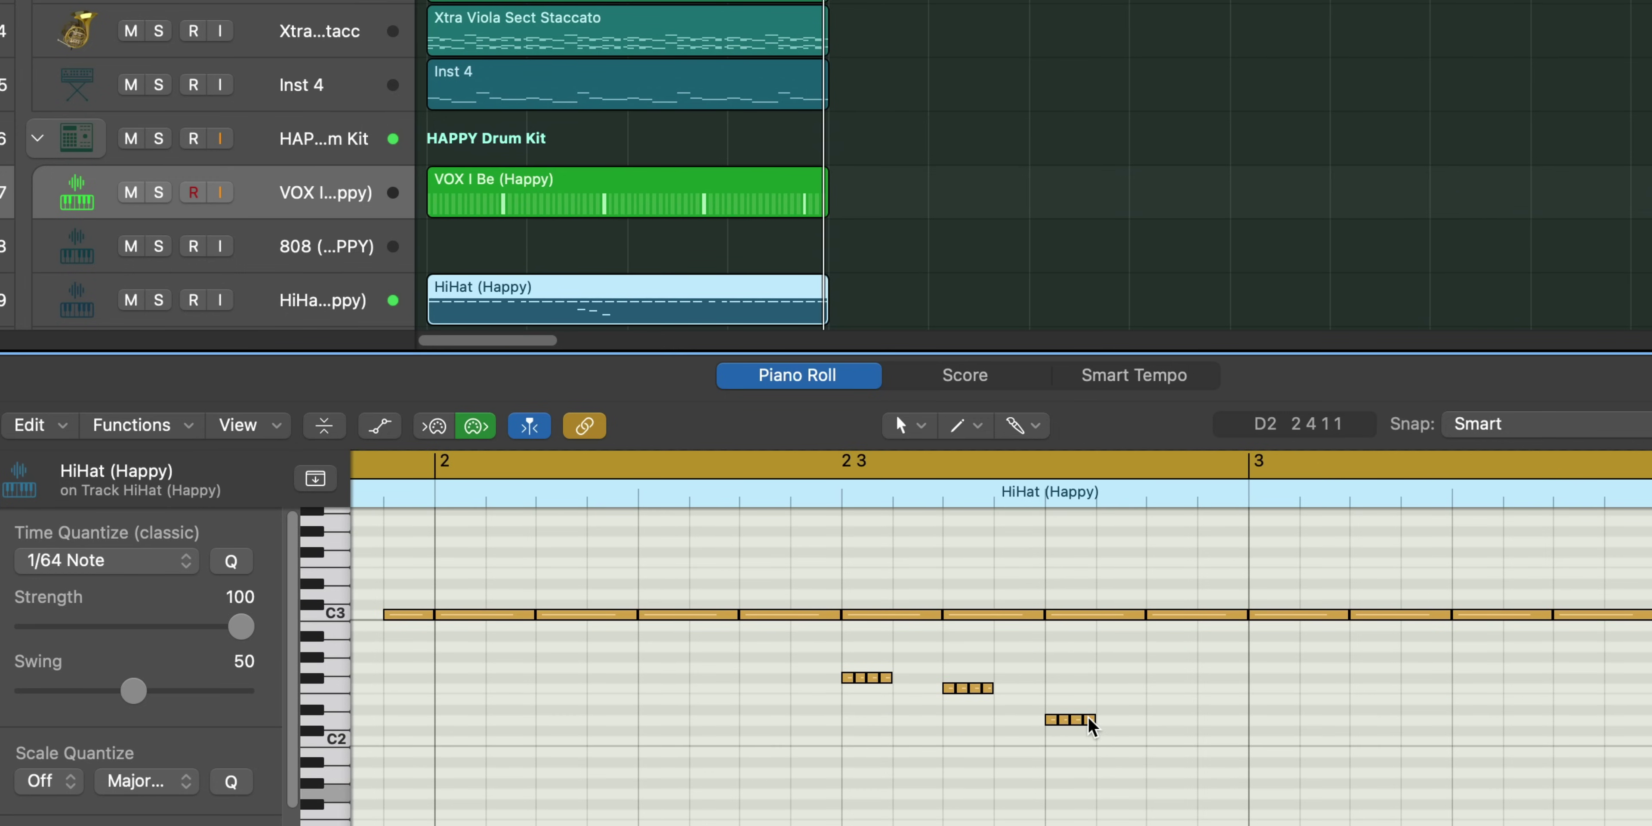
{"action": "left_click", "coordinate": [1152, 729]}
{"action": "left_click_drag", "start_coordinate": [1182, 728], "coordinate": [1191, 729]}
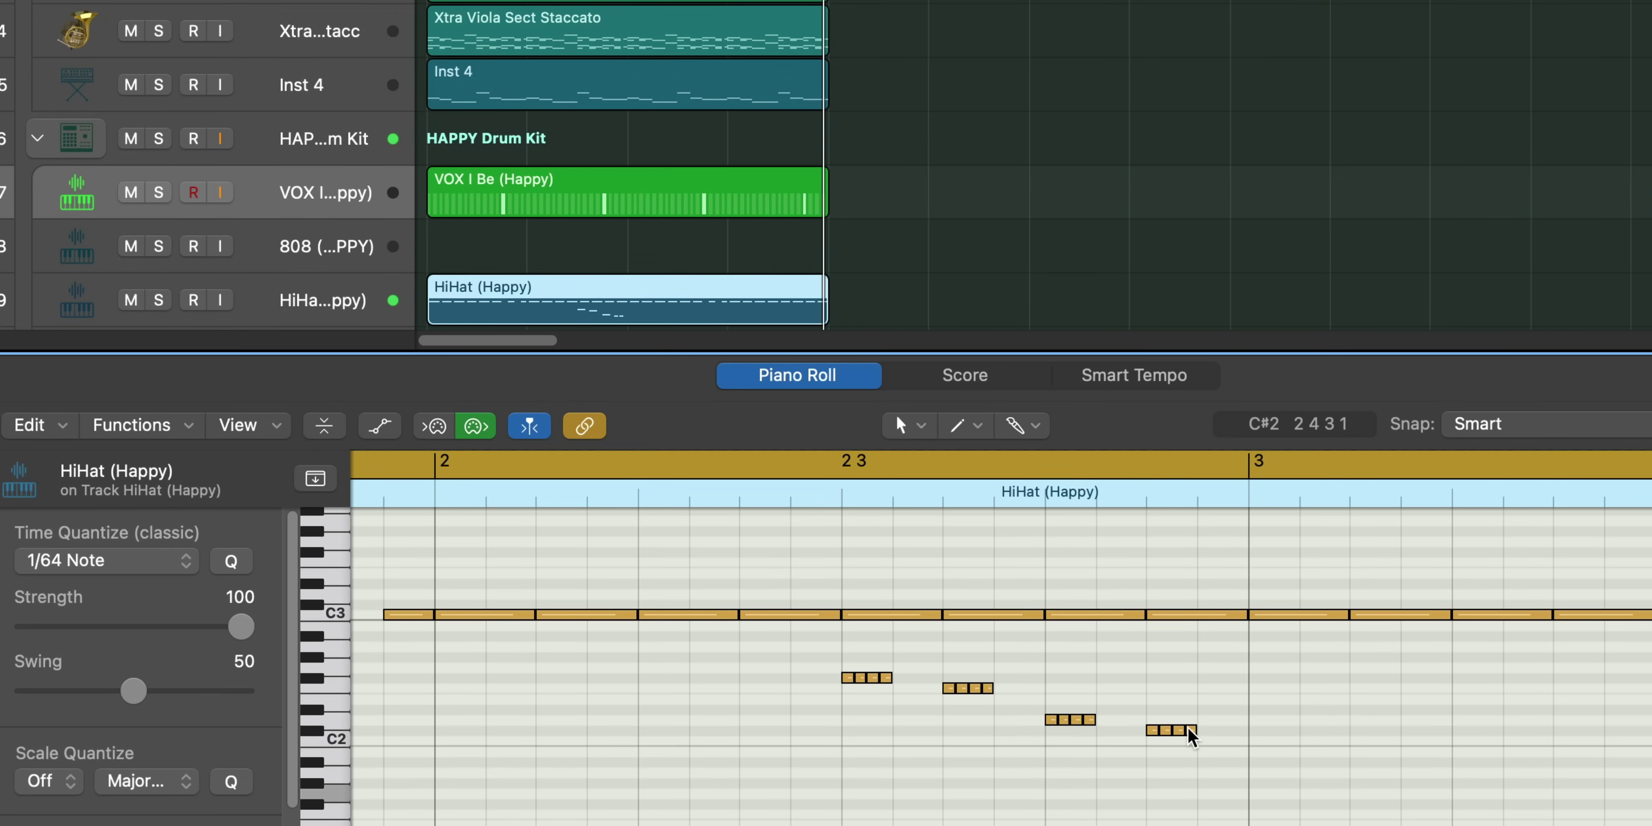
{"action": "scroll", "coordinate": [1182, 735], "scroll_direction": "down", "scroll_amount": 5}
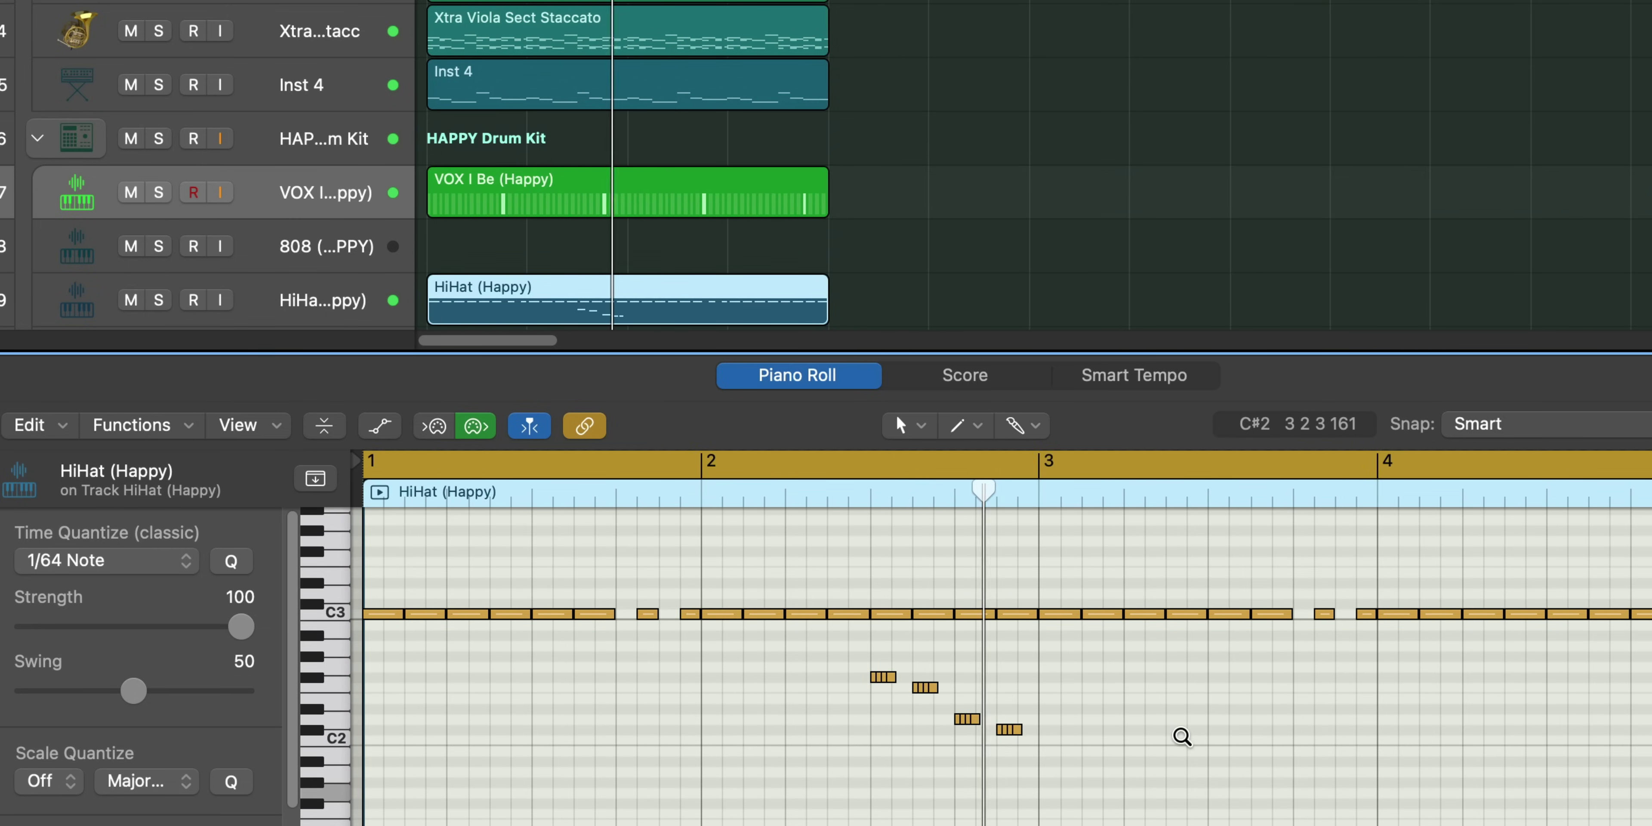
Delete the hi-hat notes in bars 3 and 4 and repeat the notes of bars 1 and 2, rolls included
{"action": "scroll", "coordinate": [1182, 737], "scroll_direction": "down", "scroll_amount": 1}
{"action": "left_click_drag", "start_coordinate": [1642, 731], "coordinate": [379, 785]}
{"action": "key", "text": "Delete"}
{"action": "key", "text": "super+r"}
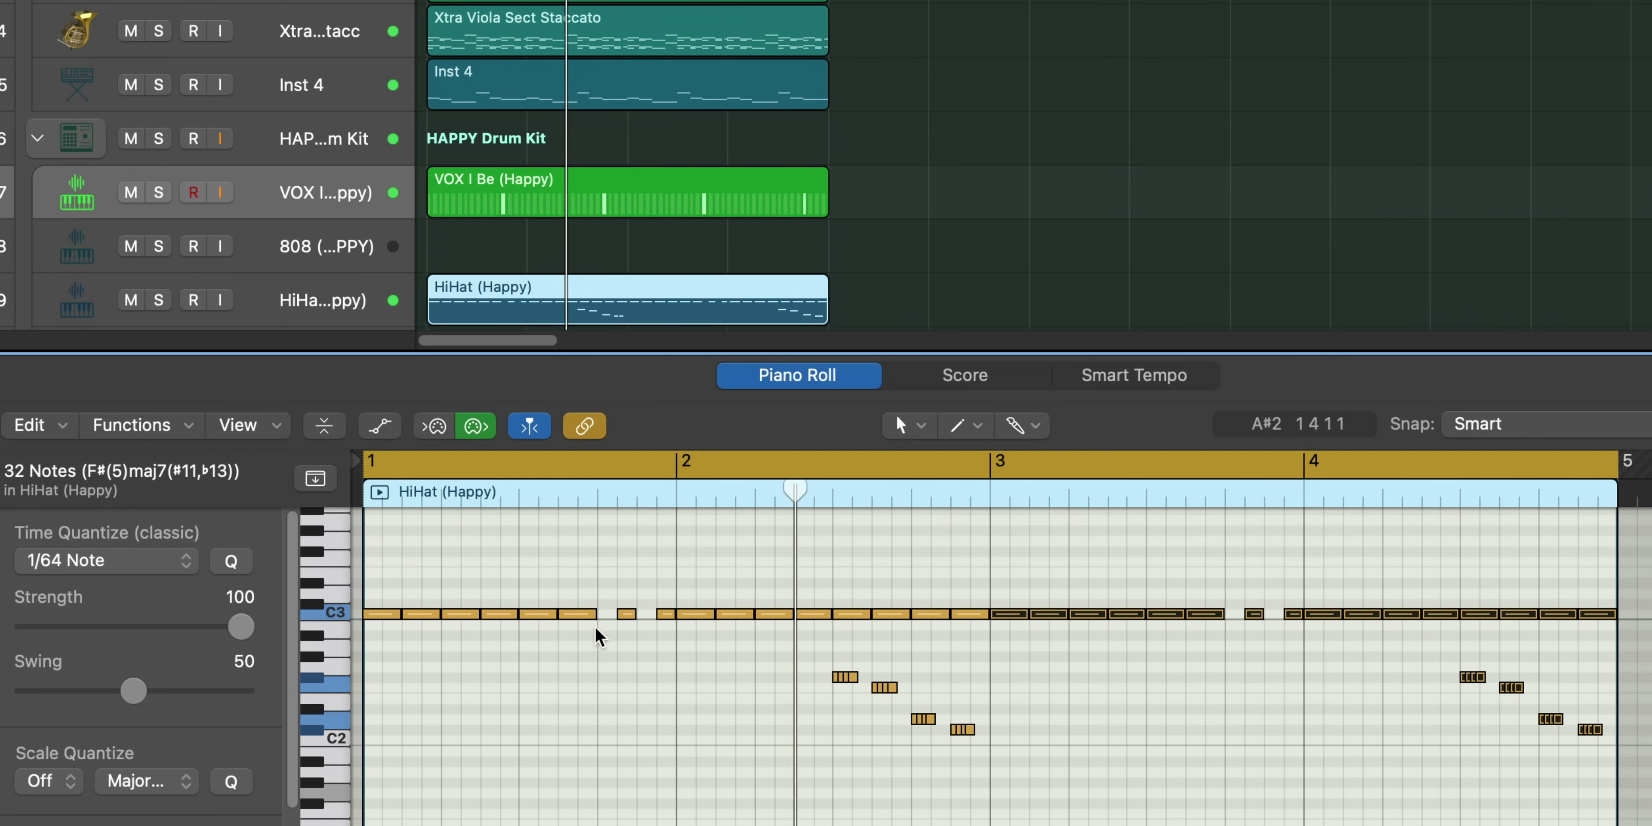
Move the last short hi-hat note of bar 1 and of bar 3 one sixteenth earlier
{"action": "left_click", "coordinate": [665, 614]}
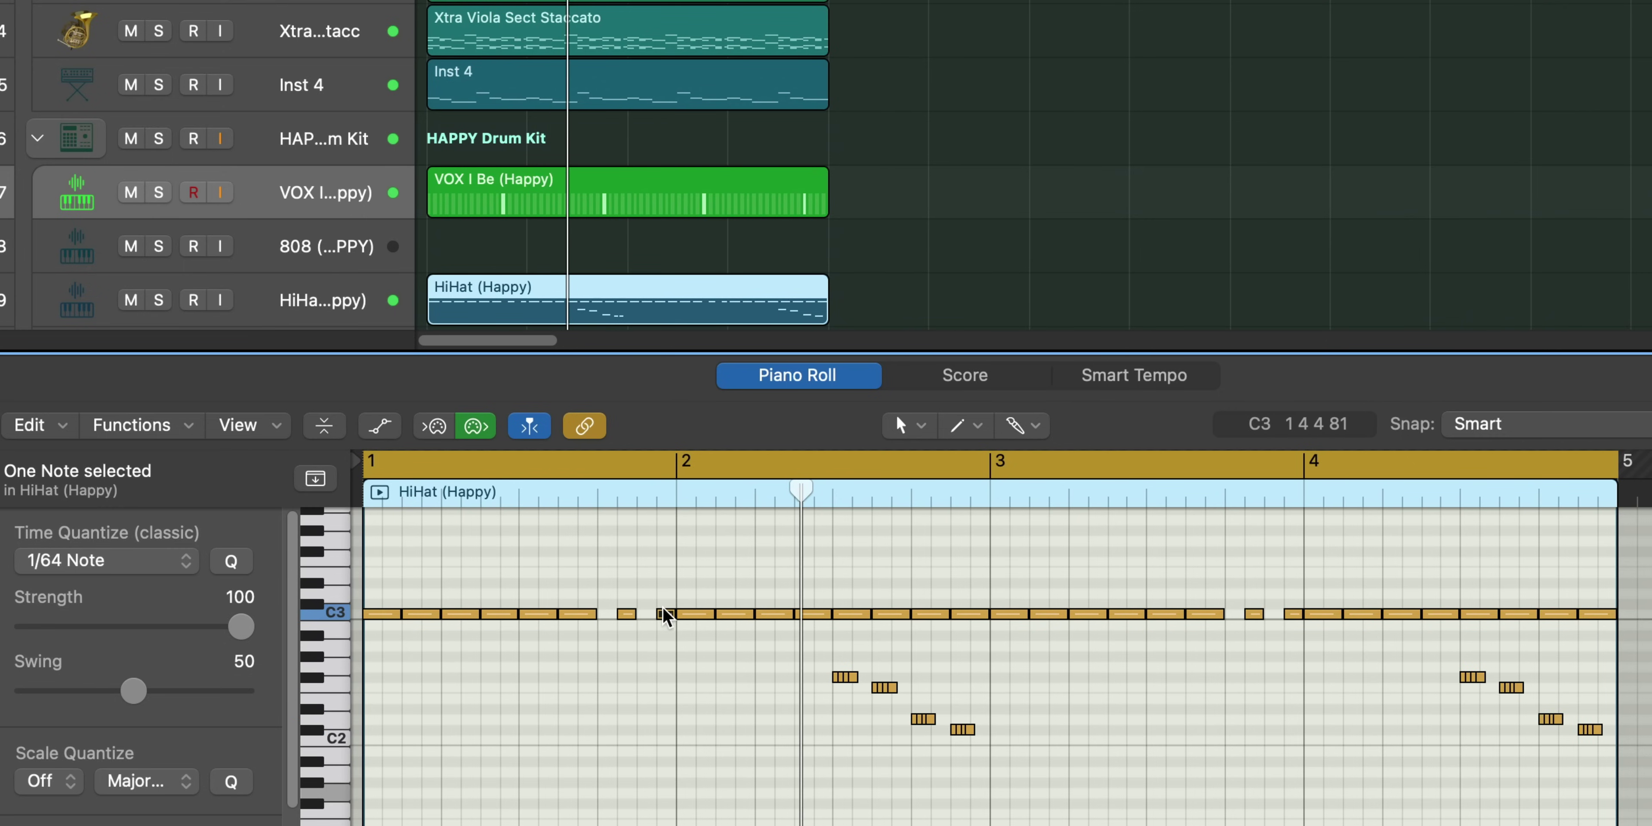
{"action": "left_click_drag", "start_coordinate": [666, 616], "coordinate": [647, 617]}
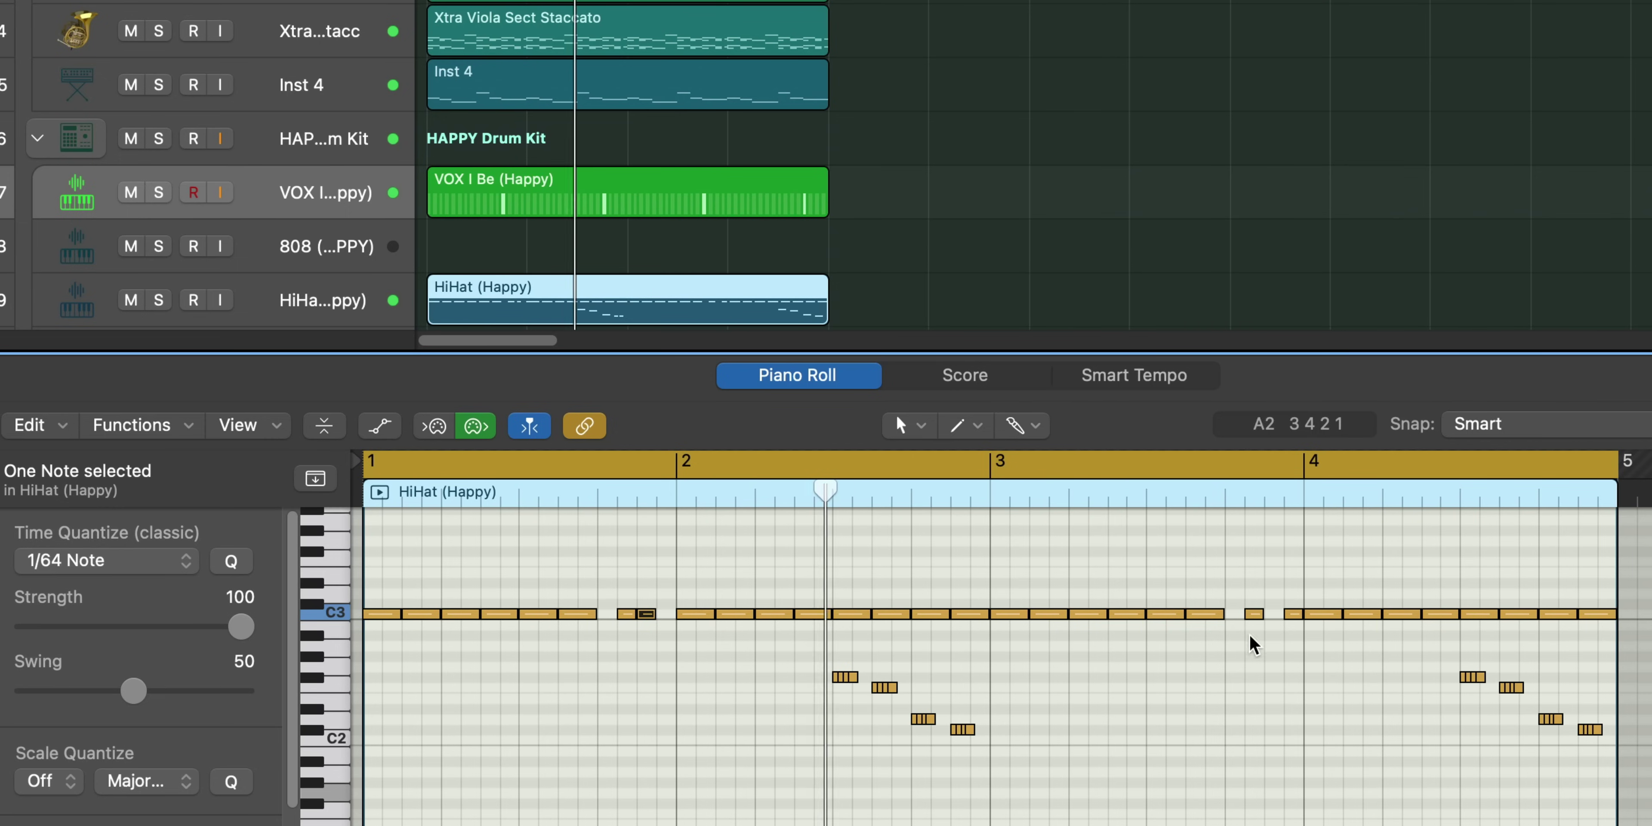
{"action": "left_click_drag", "start_coordinate": [1291, 616], "coordinate": [1275, 617]}
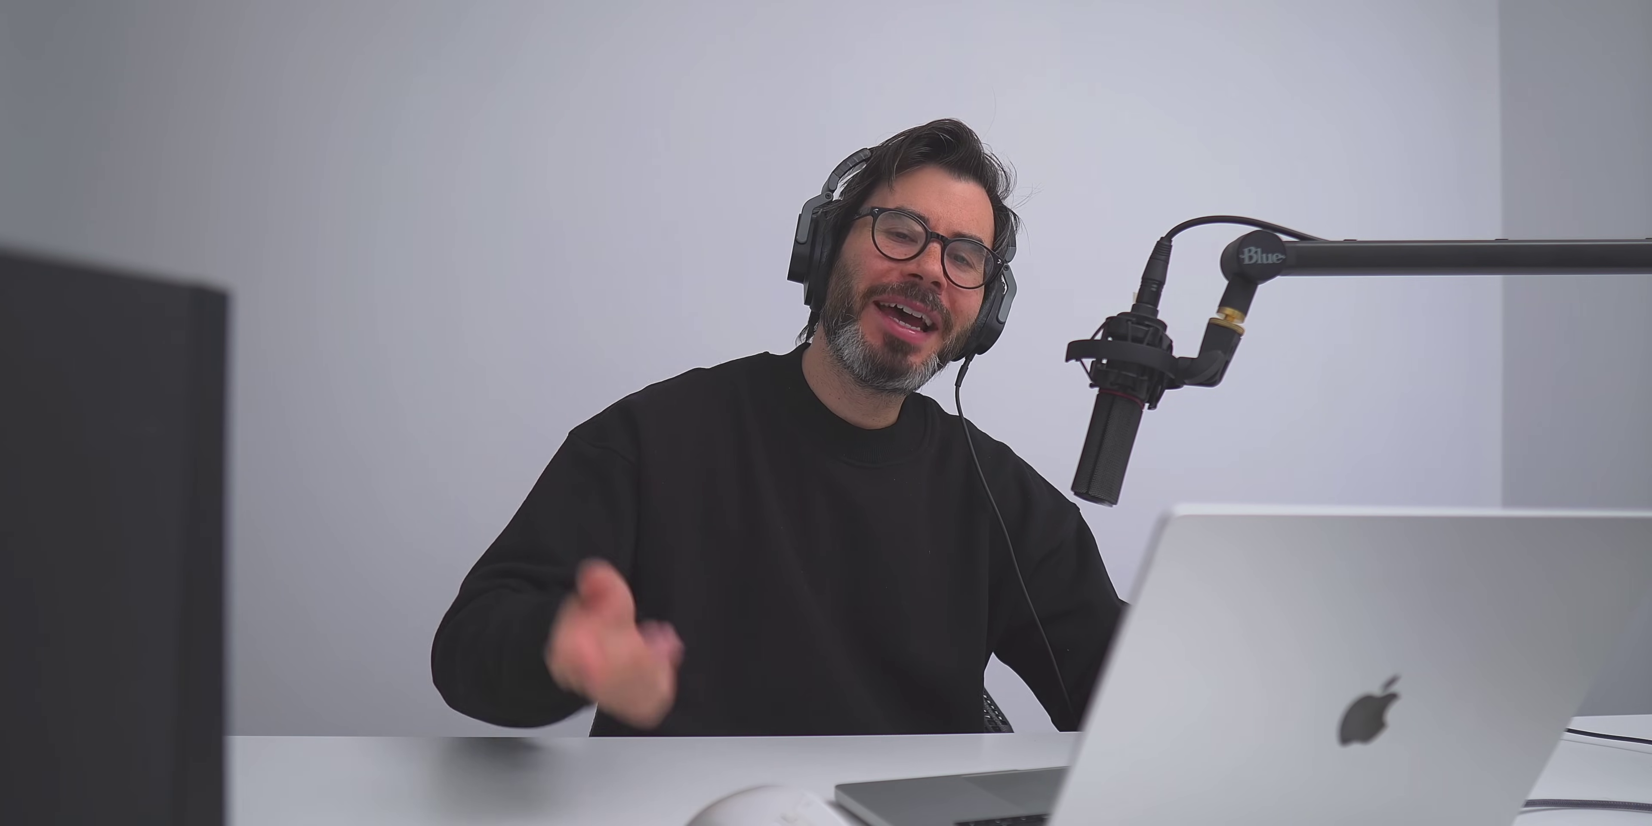
Turn on step 13 in the Open Hat (HAPPY) pattern and play the loop to audition it
{"action": "left_click", "coordinate": [1391, 576]}
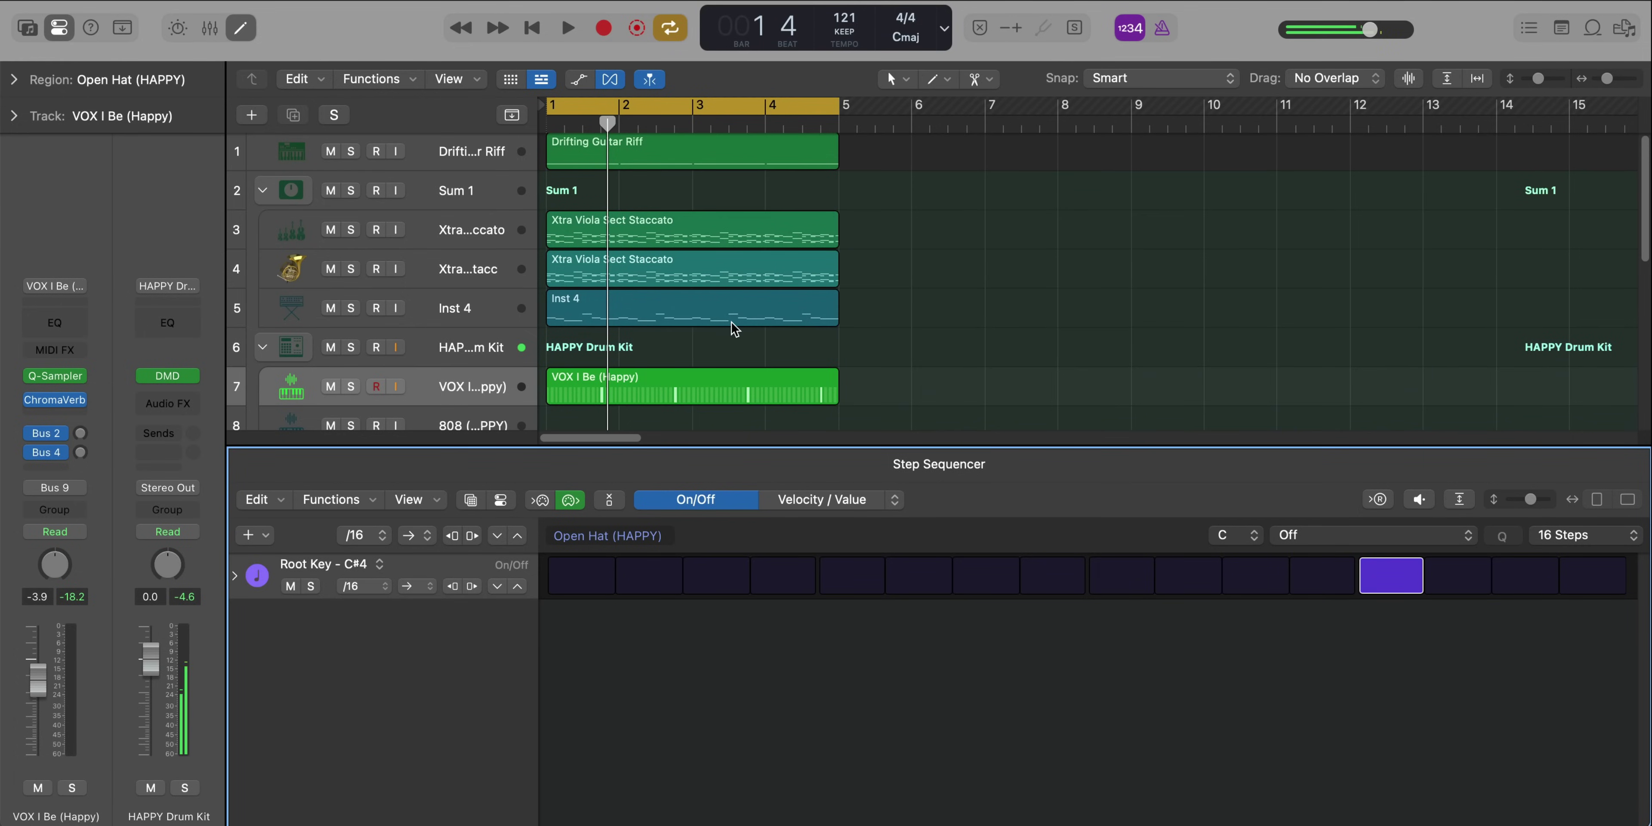
{"action": "scroll", "coordinate": [735, 329], "scroll_direction": "down", "scroll_amount": 5}
{"action": "scroll", "coordinate": [603, 299], "scroll_direction": "up", "scroll_amount": 5}
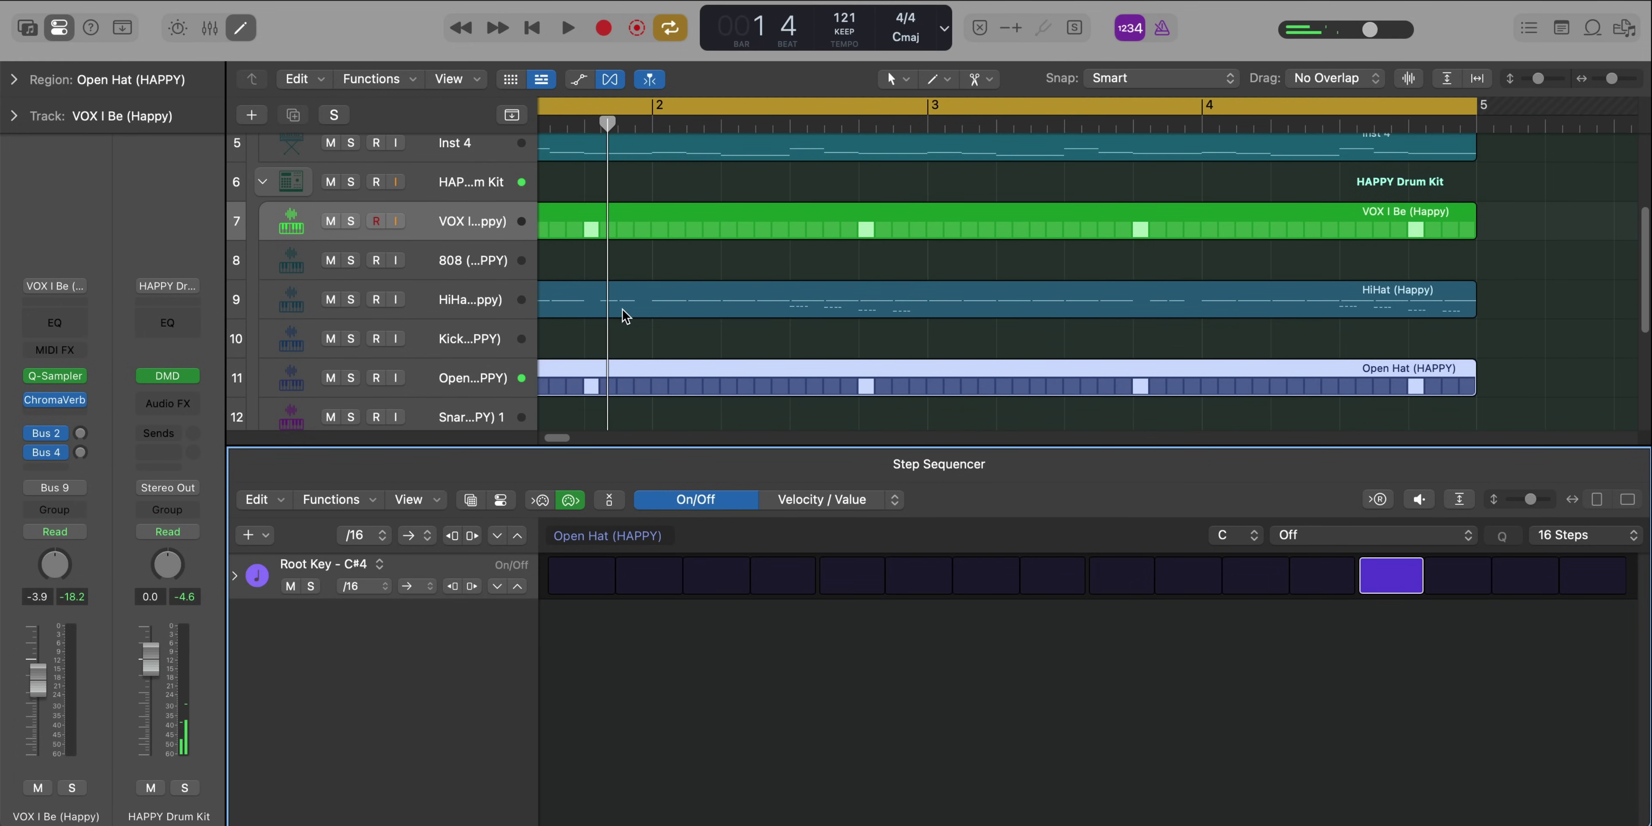
{"action": "key", "text": "space"}
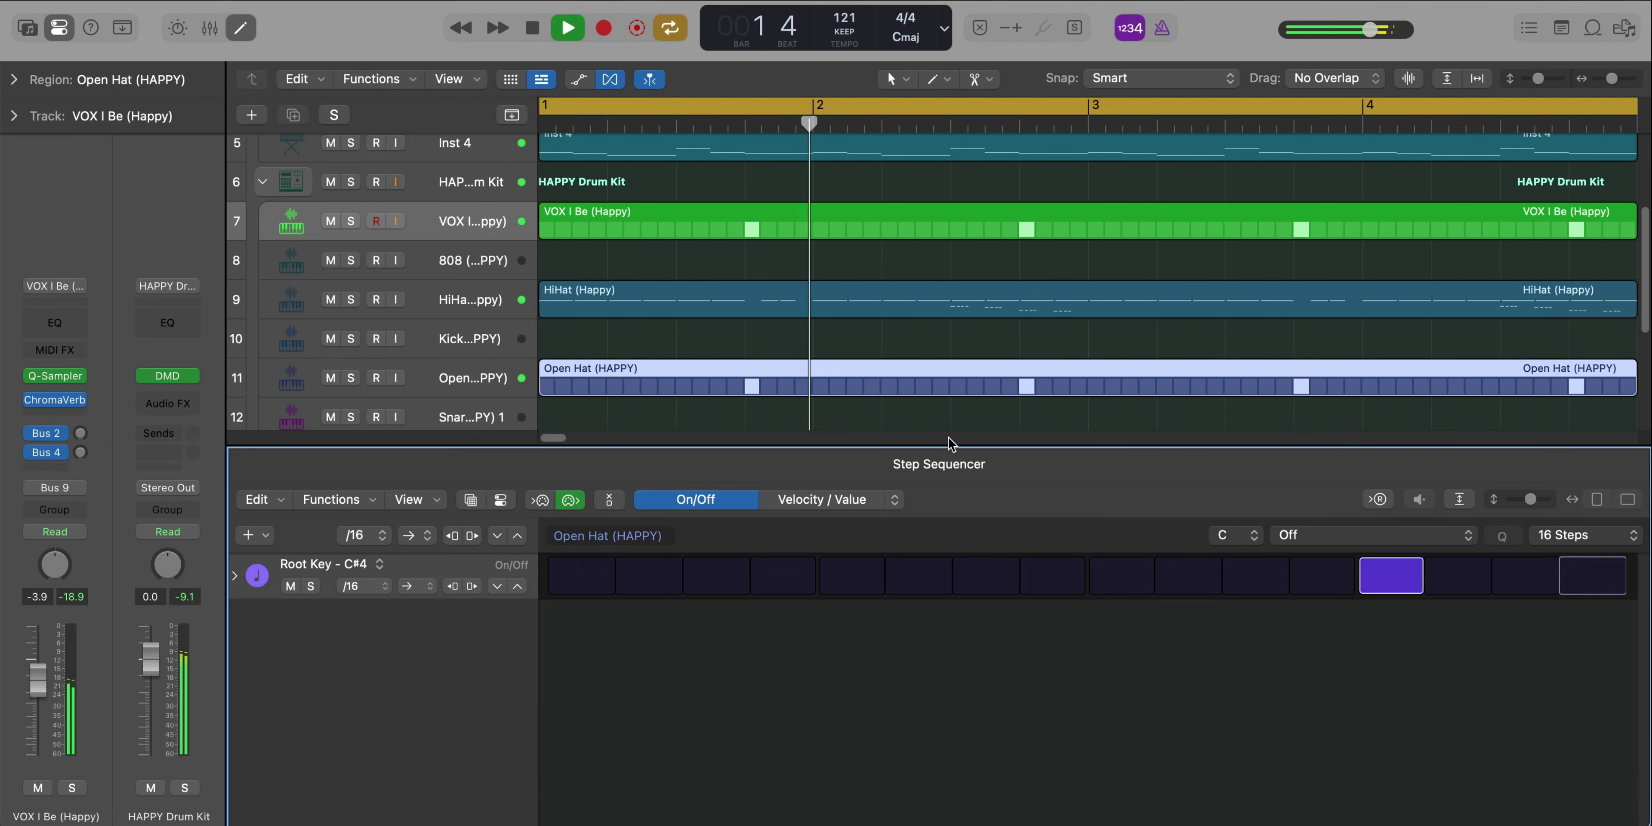
{"action": "key", "text": "space"}
Set the Open Hat (HAPPY) pattern length to 32 Steps and play the loop in the full Tracks area
{"action": "left_click", "coordinate": [1584, 535]}
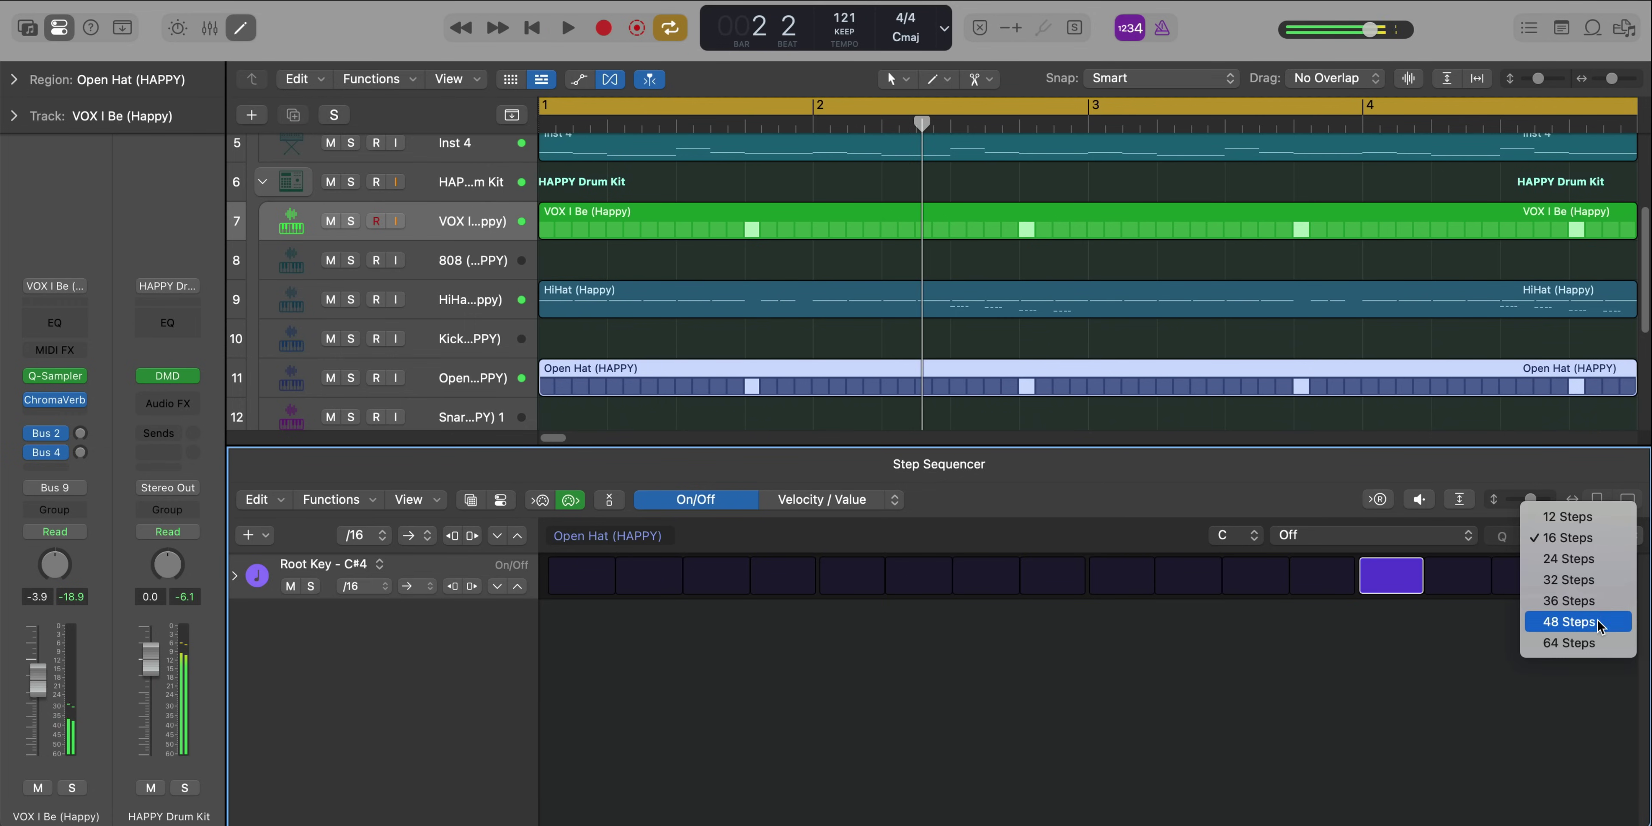
{"action": "left_click", "coordinate": [1594, 580]}
{"action": "key", "text": "space"}
{"action": "key", "text": "x"}
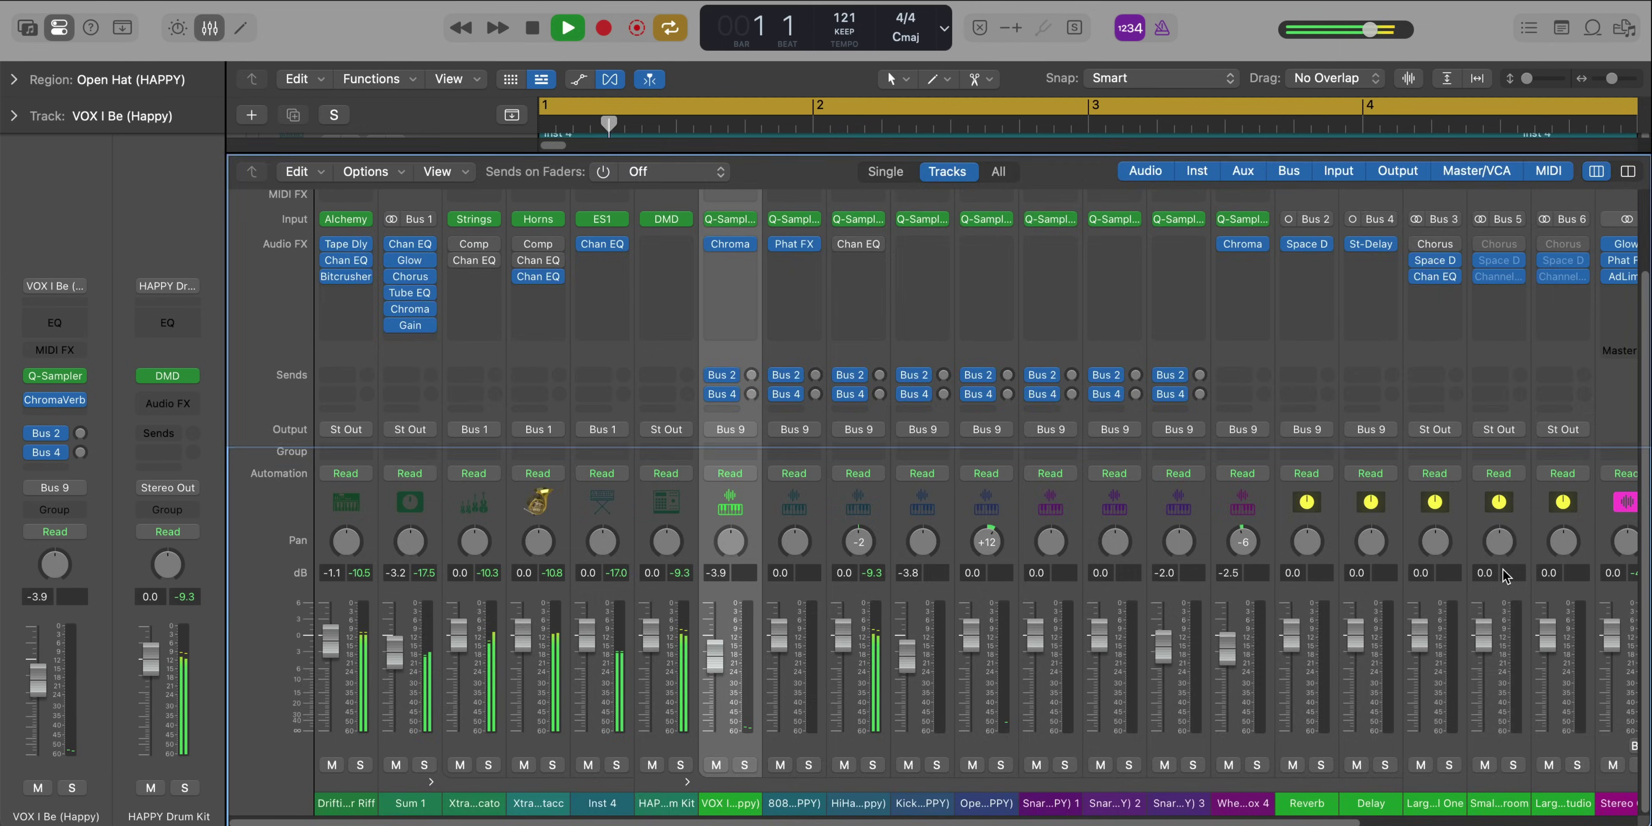
{"action": "key", "text": "x"}
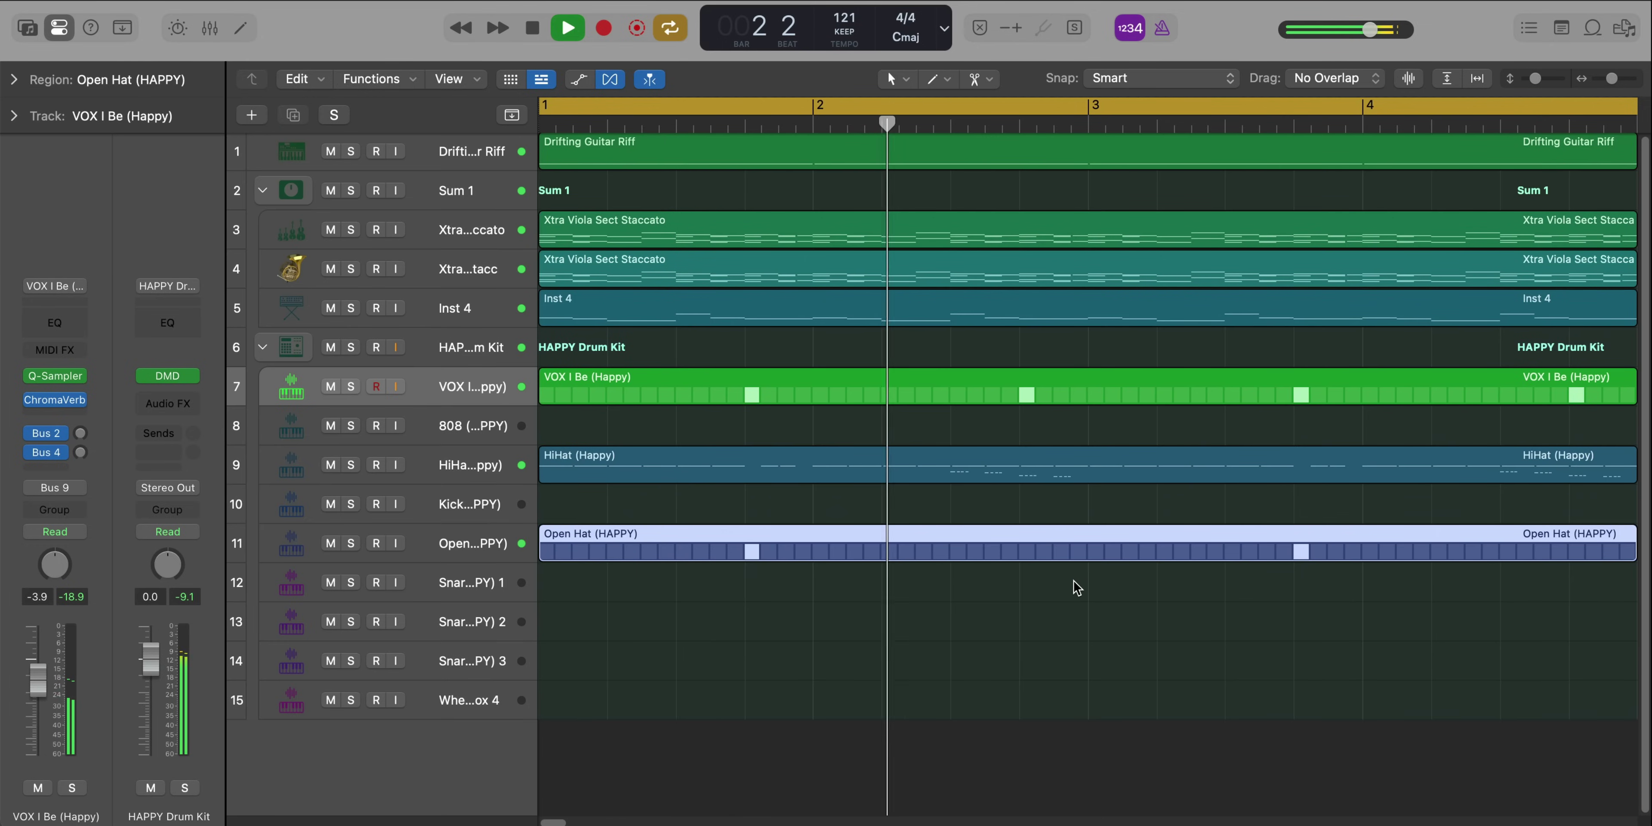
{"action": "scroll", "coordinate": [1077, 588], "scroll_direction": "down", "scroll_amount": 2}
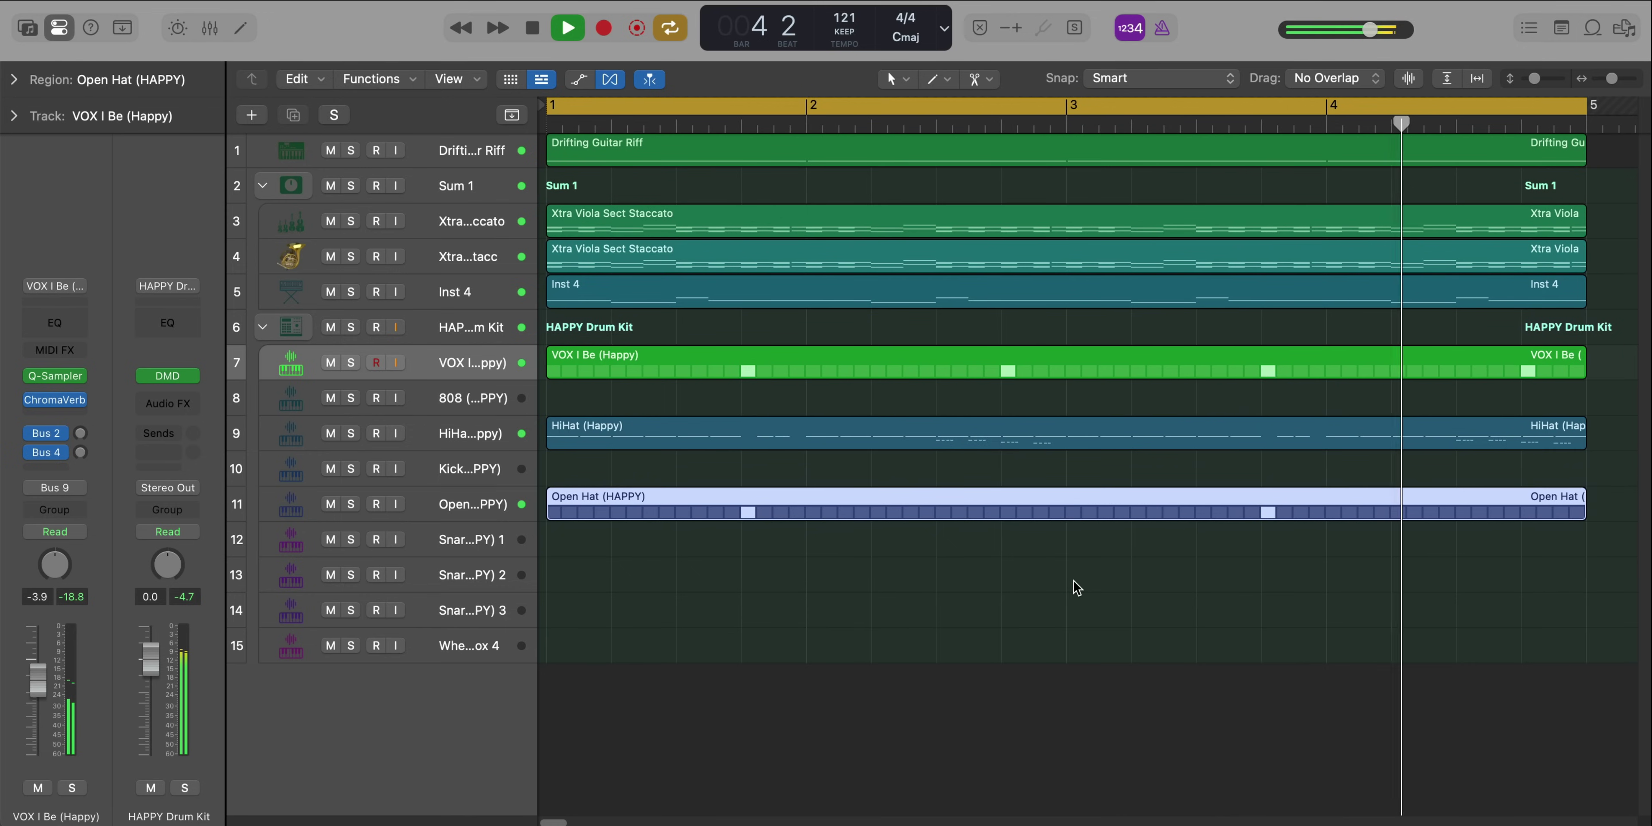
Add Snare (HAPPY) 1 hits around beat 3: B2 followed by C3 in bars 2 and 4, and a single C3 in bar 3
{"action": "scroll", "coordinate": [1077, 588], "scroll_direction": "down", "scroll_amount": 1}
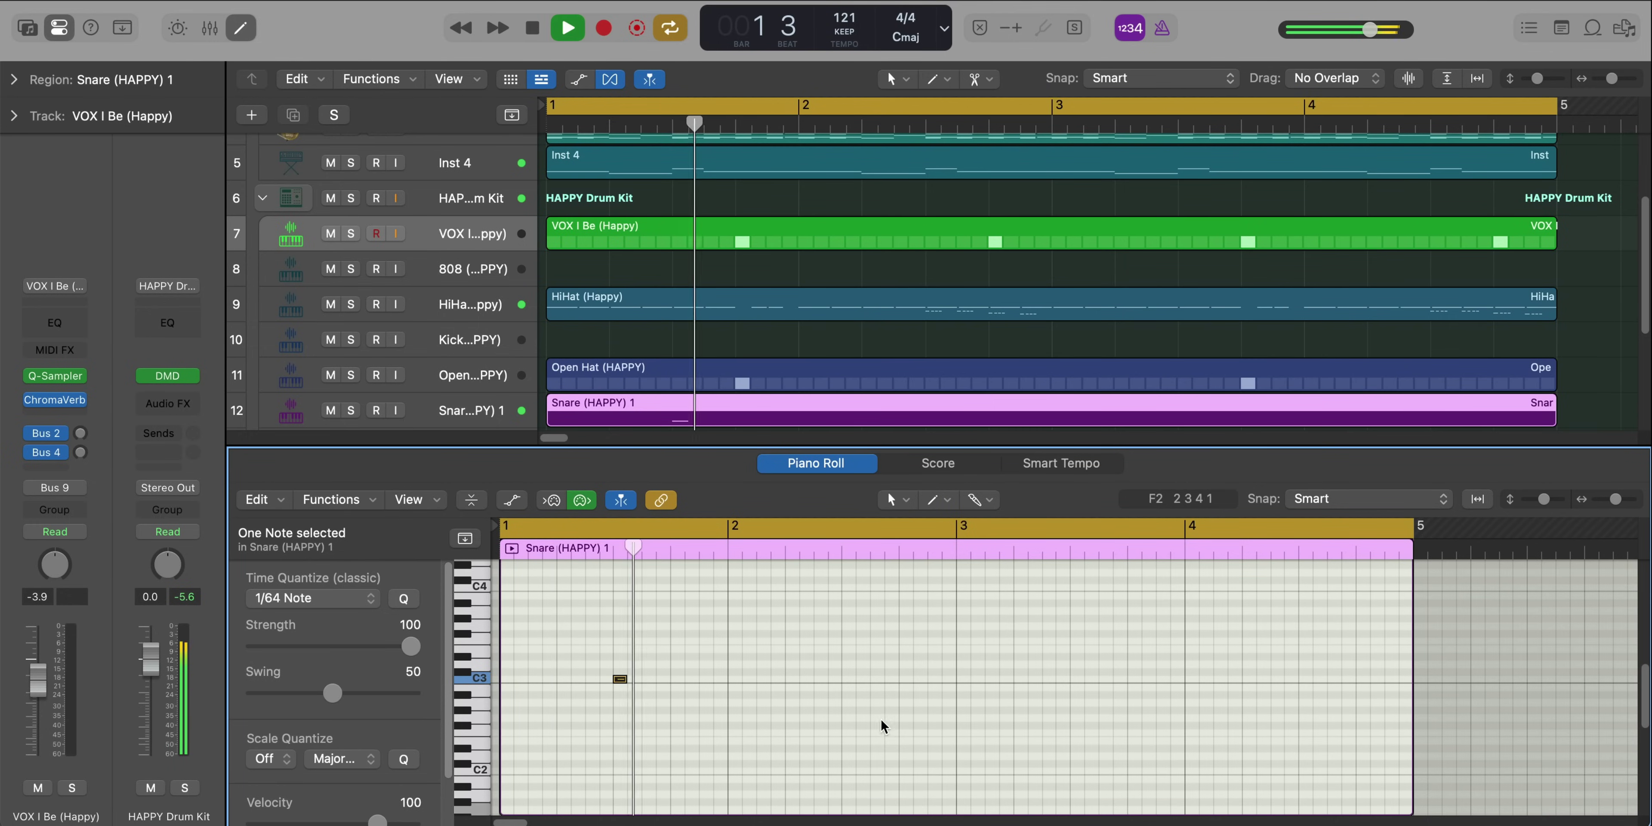
{"action": "left_click", "coordinate": [846, 686]}
{"action": "left_click", "coordinate": [860, 678]}
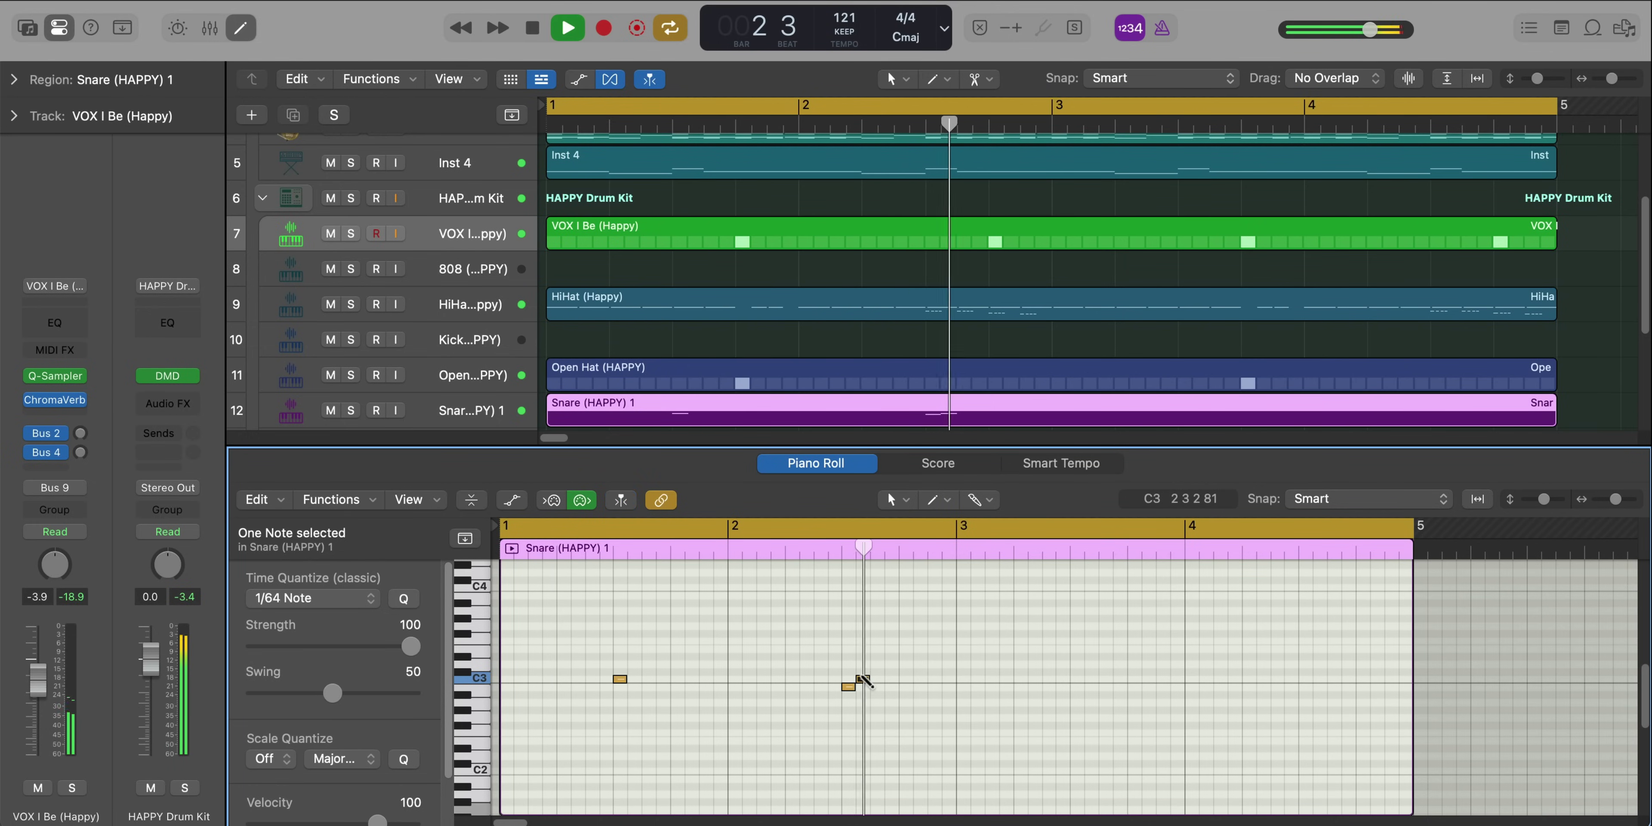
{"action": "left_click", "coordinate": [1077, 679]}
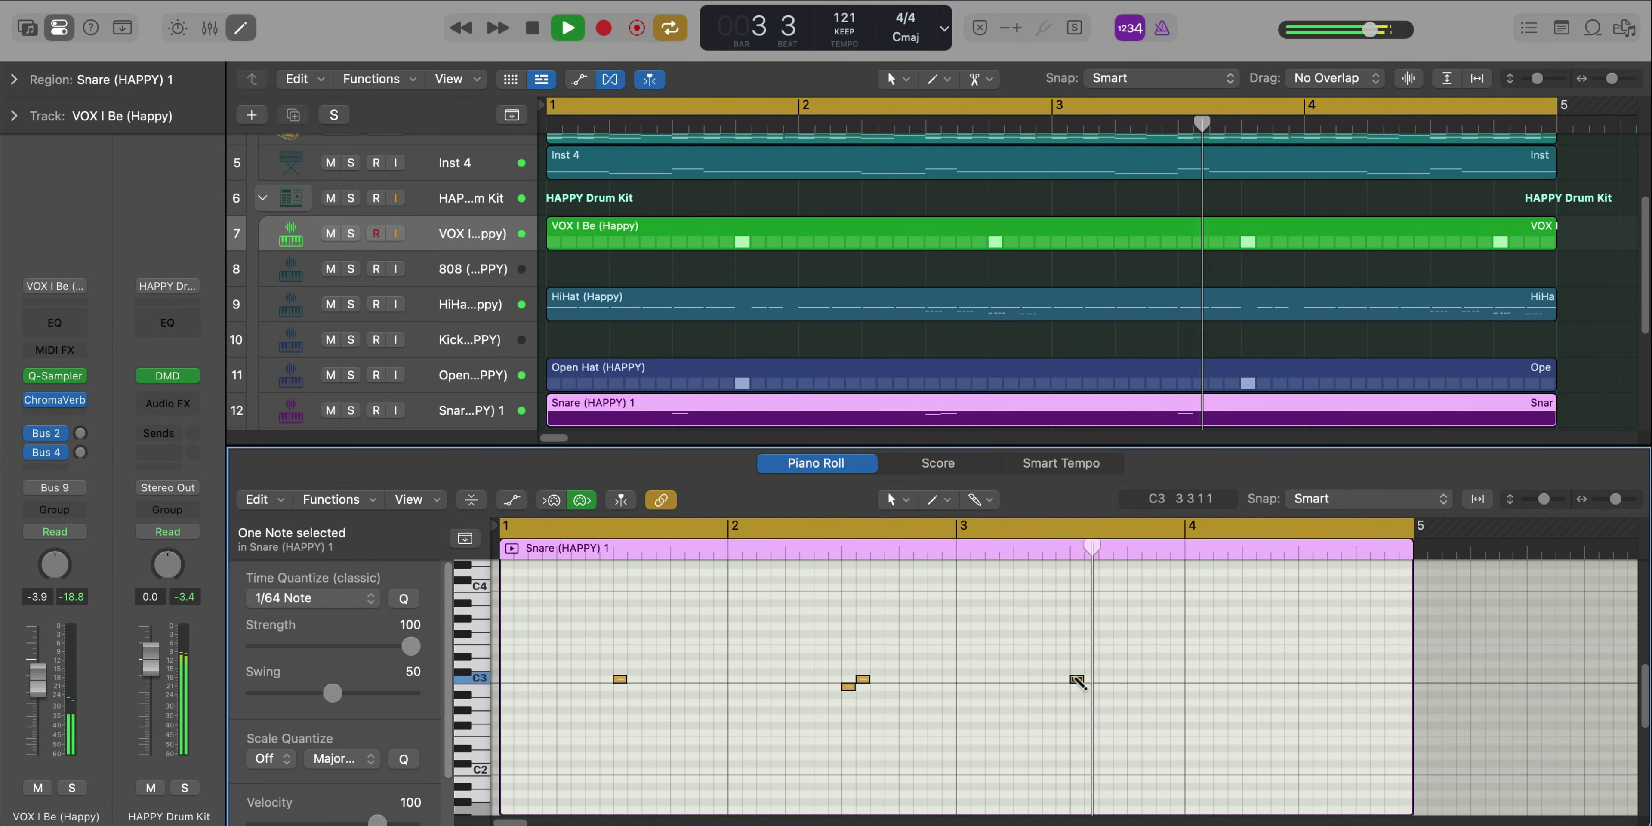
{"action": "left_click", "coordinate": [1306, 686]}
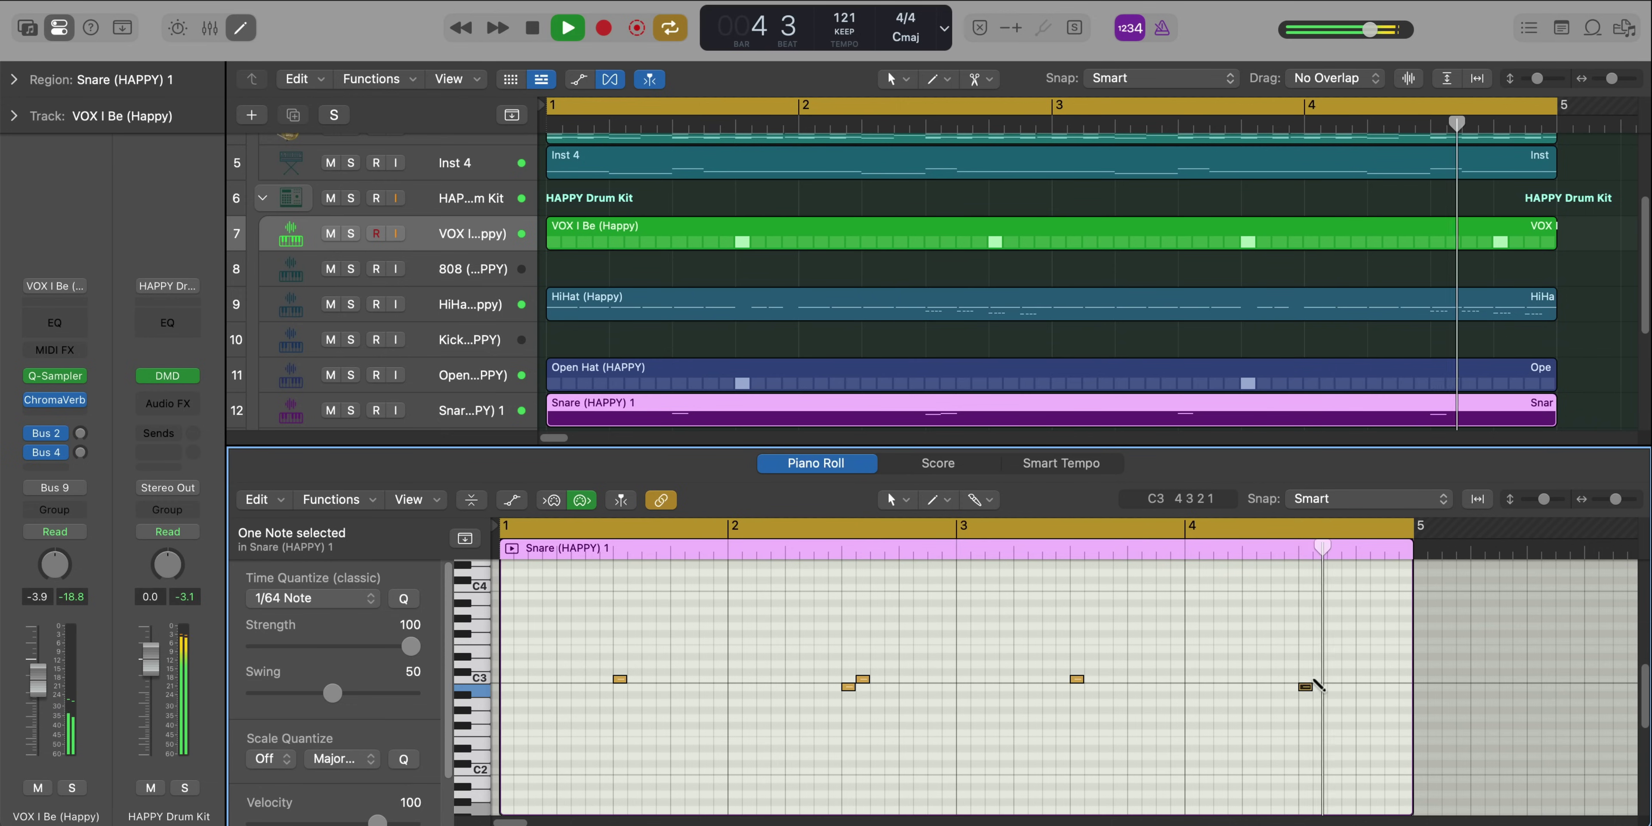
{"action": "left_click", "coordinate": [1319, 678]}
{"action": "key", "text": "space"}
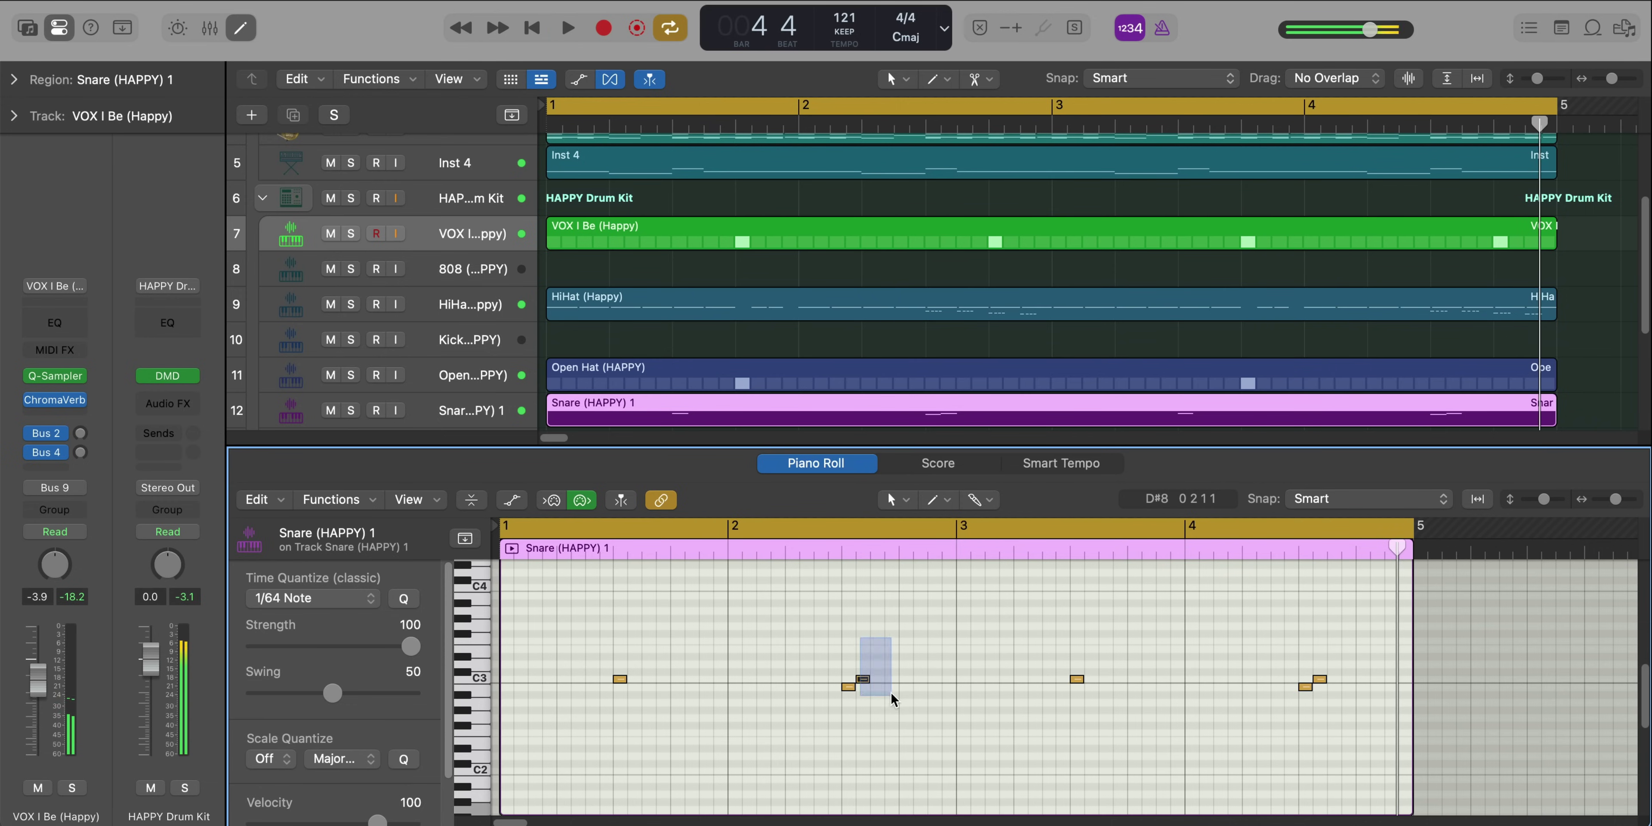
Select the two Snare (HAPPY) 1 notes in bar 2 and play the loop
{"action": "left_click_drag", "start_coordinate": [950, 739], "coordinate": [728, 629]}
{"action": "key", "text": "space"}
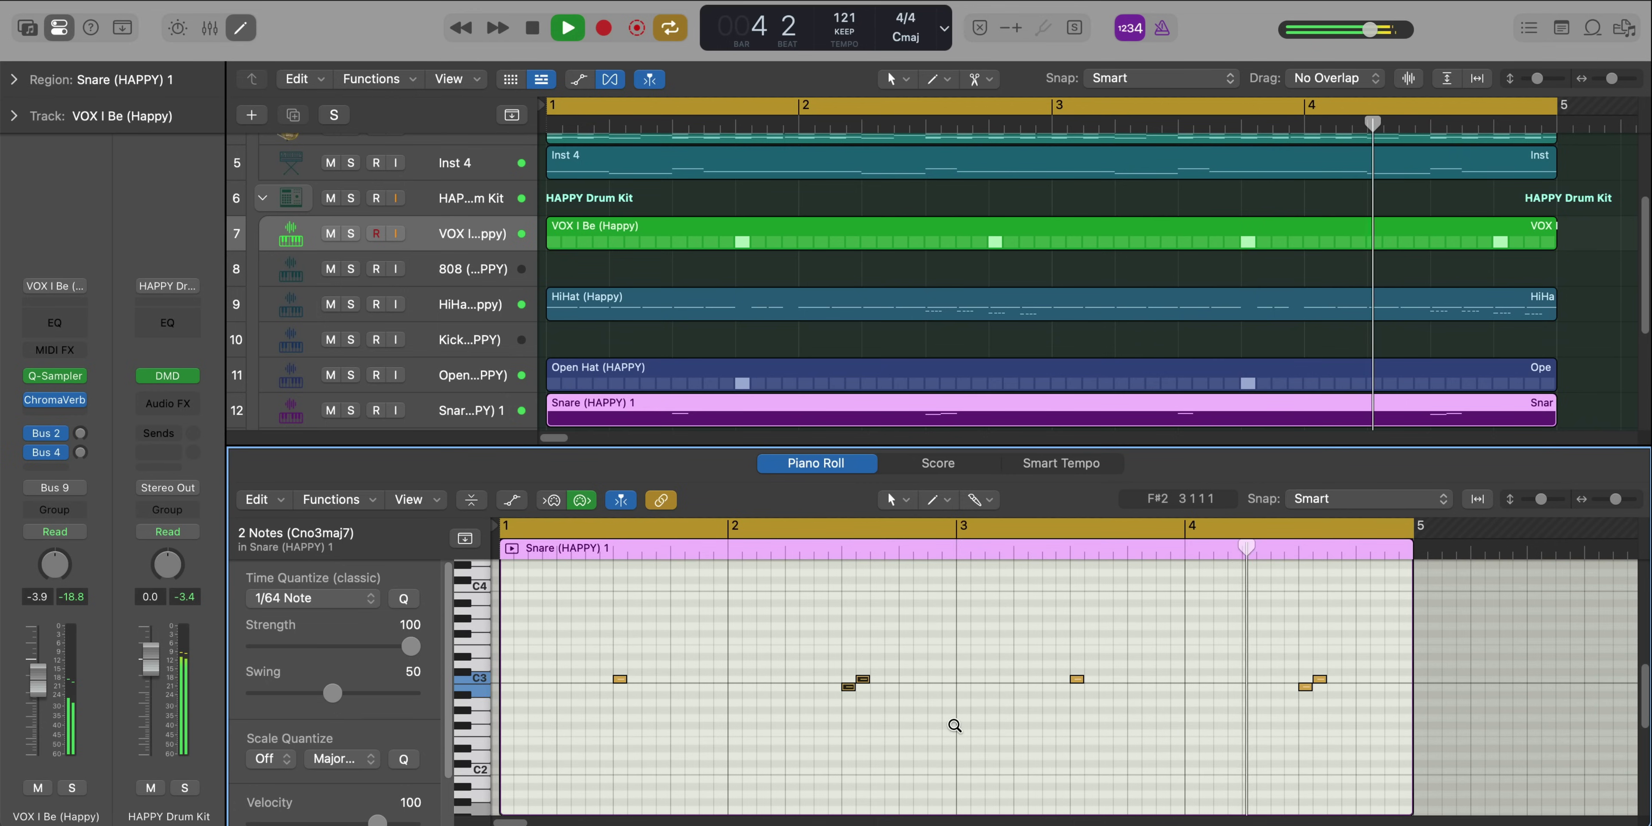
{"action": "scroll", "coordinate": [954, 724], "scroll_direction": "down", "scroll_amount": 1}
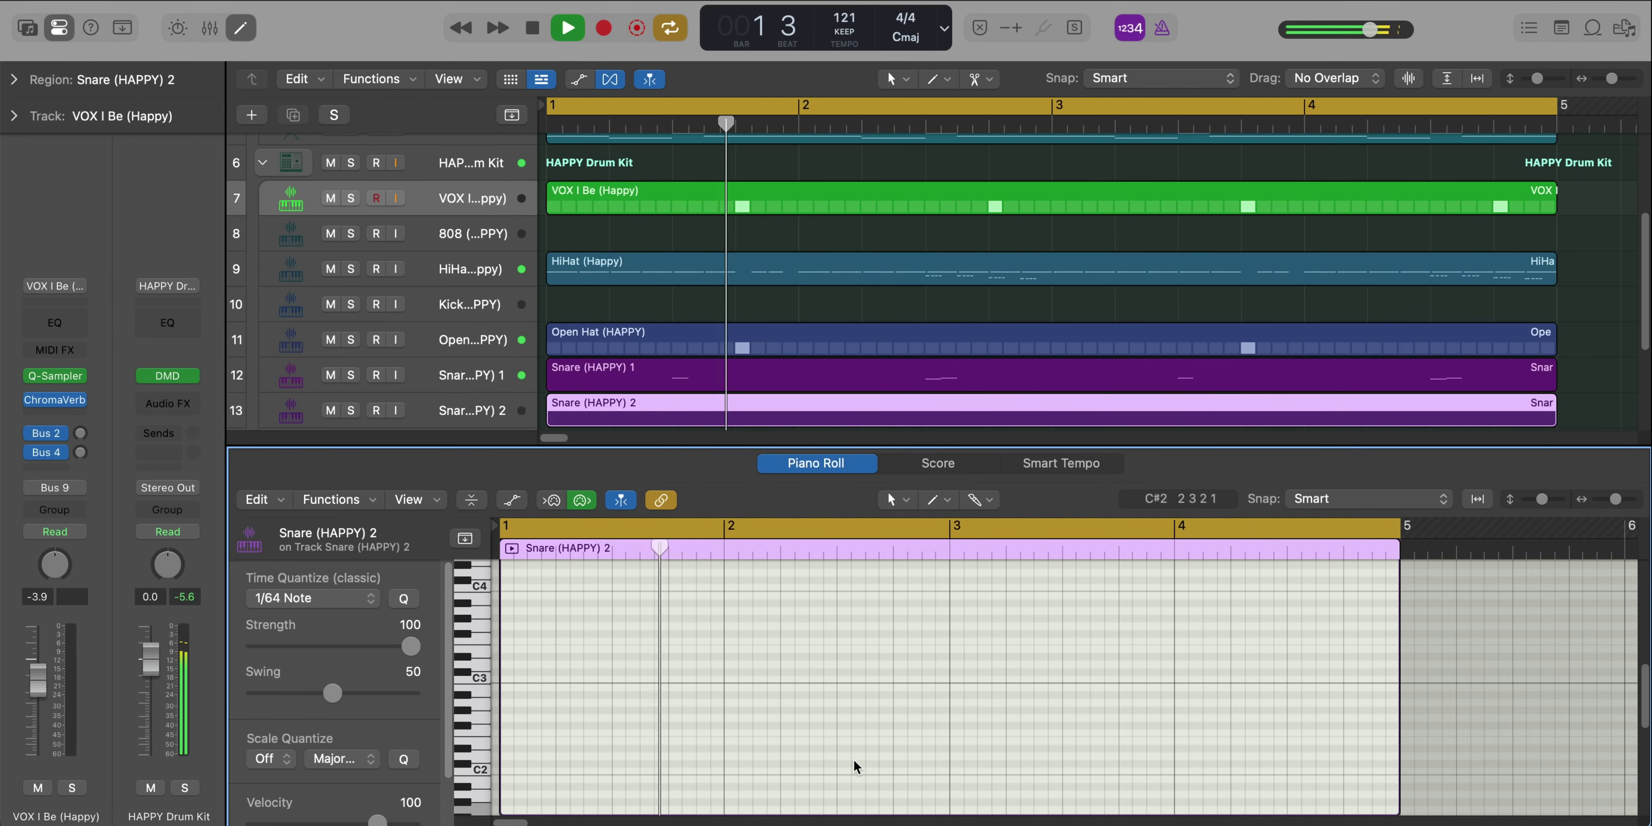
Add B2 and C3 notes at beat 3 of bar 2 in the Snare (HAPPY) 2 region, play the loop, and select its track
{"action": "scroll", "coordinate": [853, 762], "scroll_direction": "up", "scroll_amount": 1}
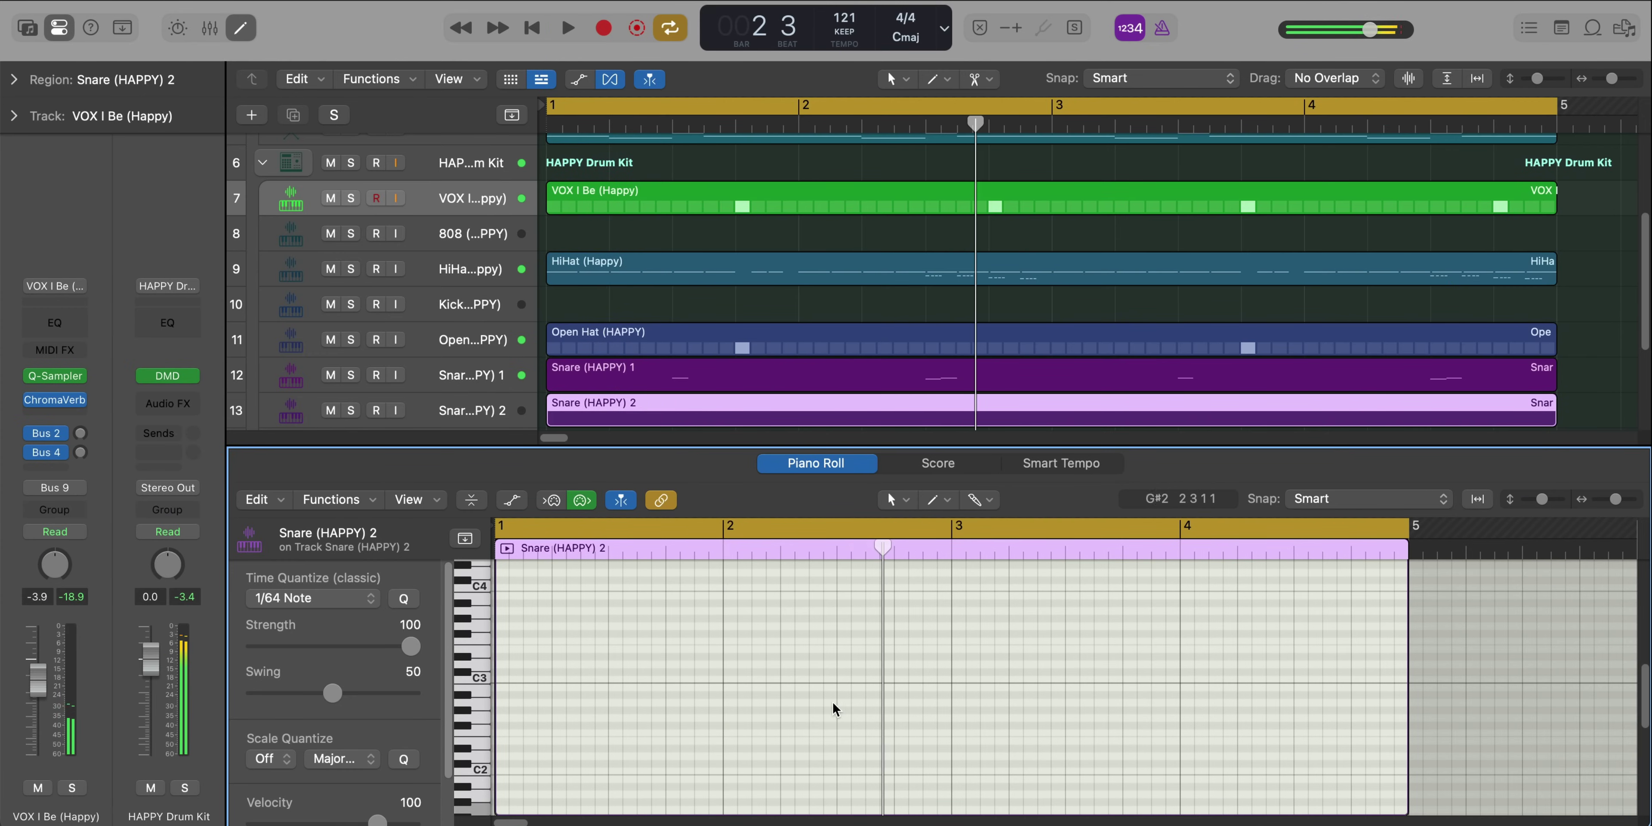
{"action": "key", "text": "space"}
{"action": "left_click", "coordinate": [843, 688]}
{"action": "left_click", "coordinate": [858, 680]}
{"action": "key", "text": "space"}
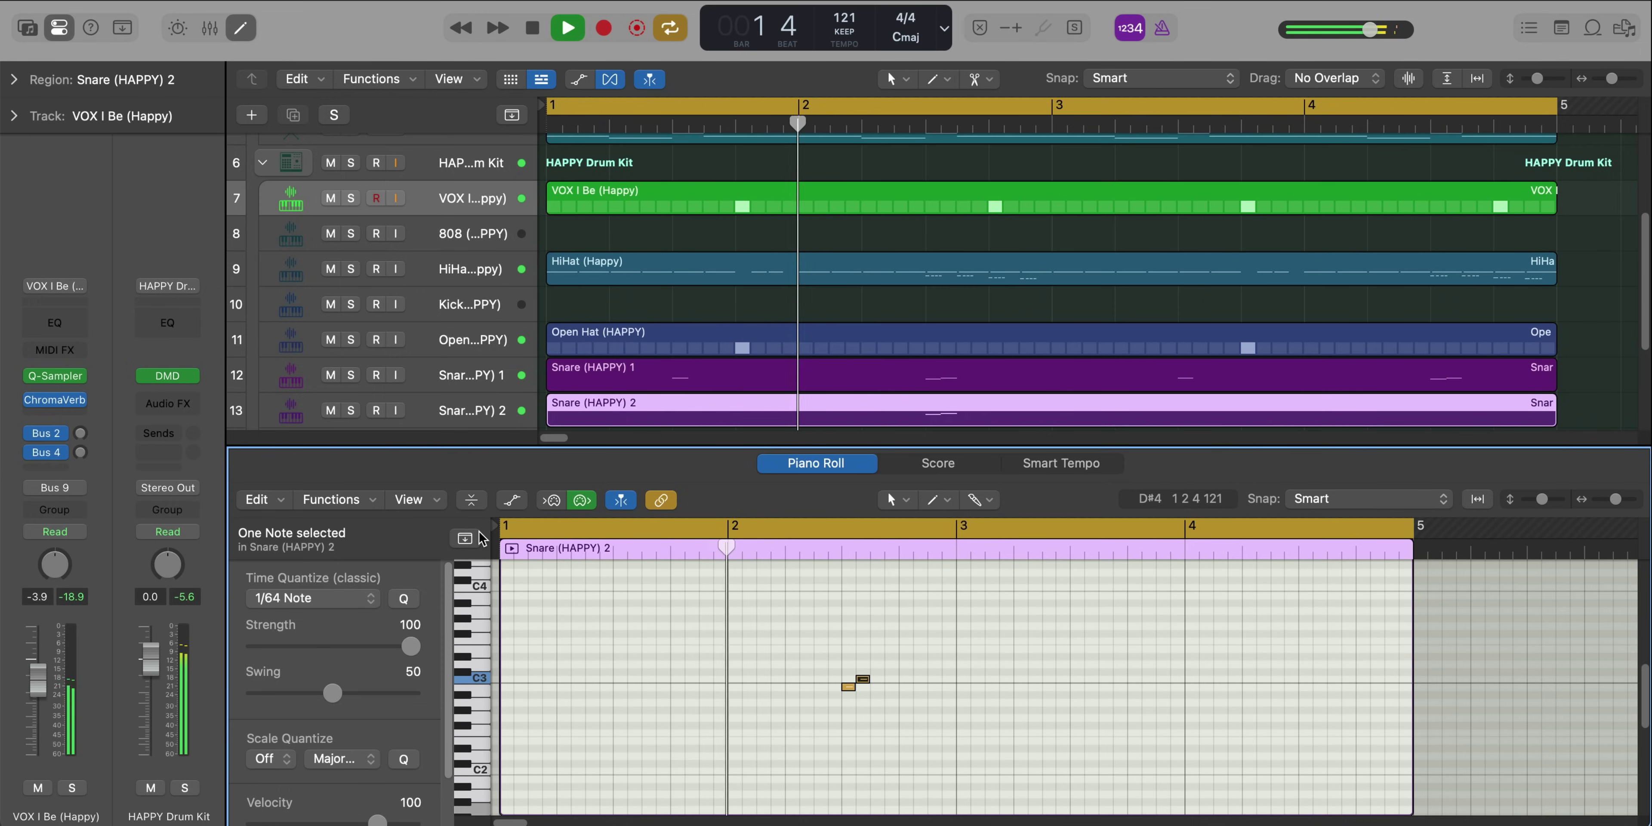
{"action": "left_click", "coordinate": [505, 412]}
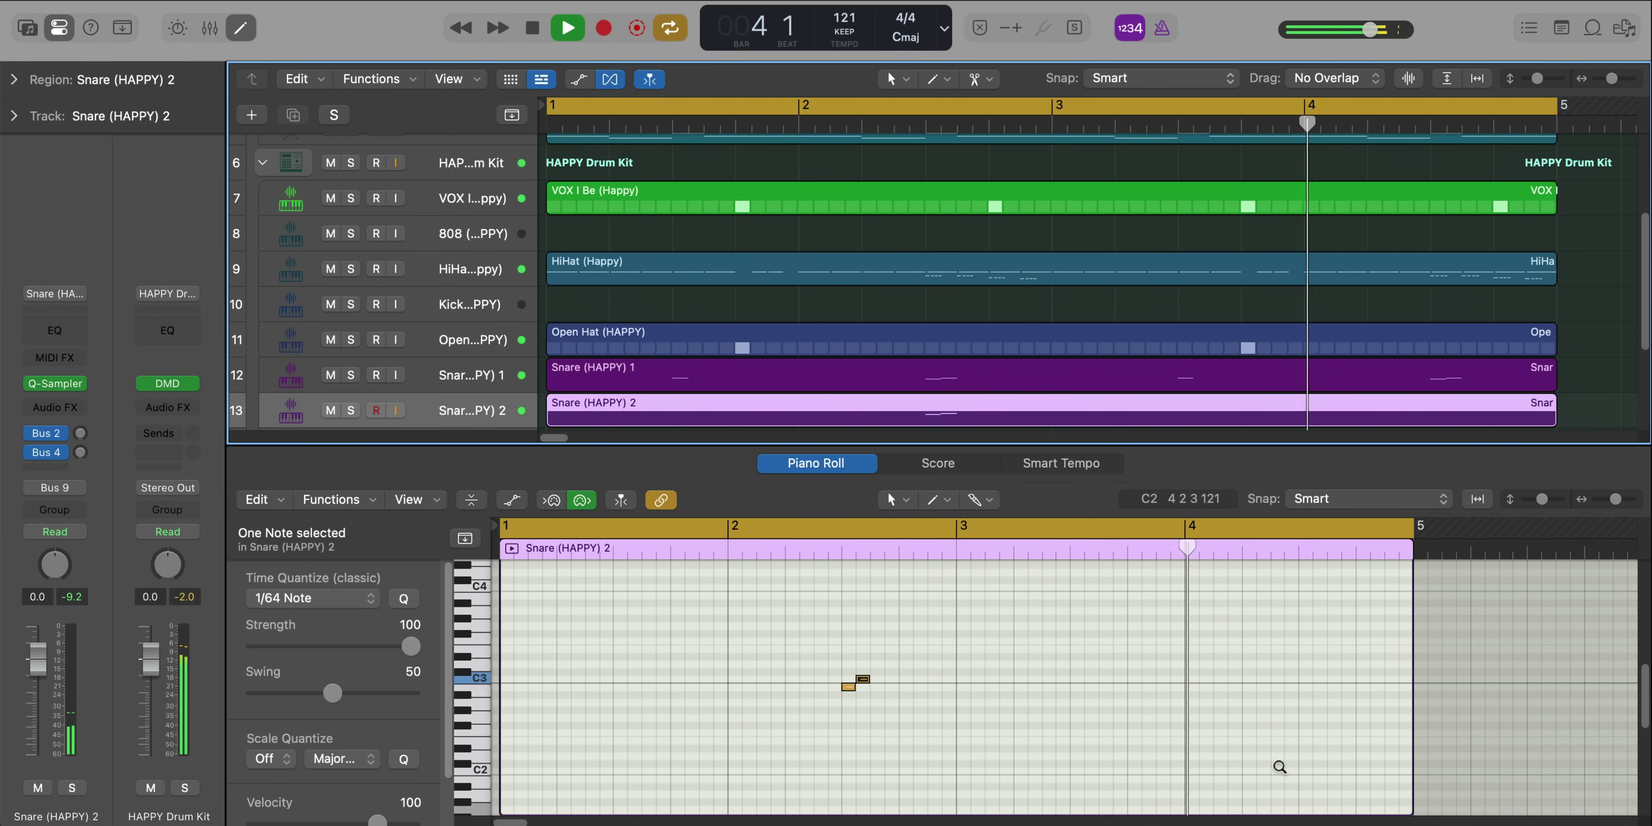
In Snare (HAPPY) 2, add a five-note C3 fill ending bar 4, raise the second and third notes' velocities, and set the first's to 71
{"action": "scroll", "coordinate": [1277, 768], "scroll_direction": "up", "scroll_amount": 1}
{"action": "key", "text": "space"}
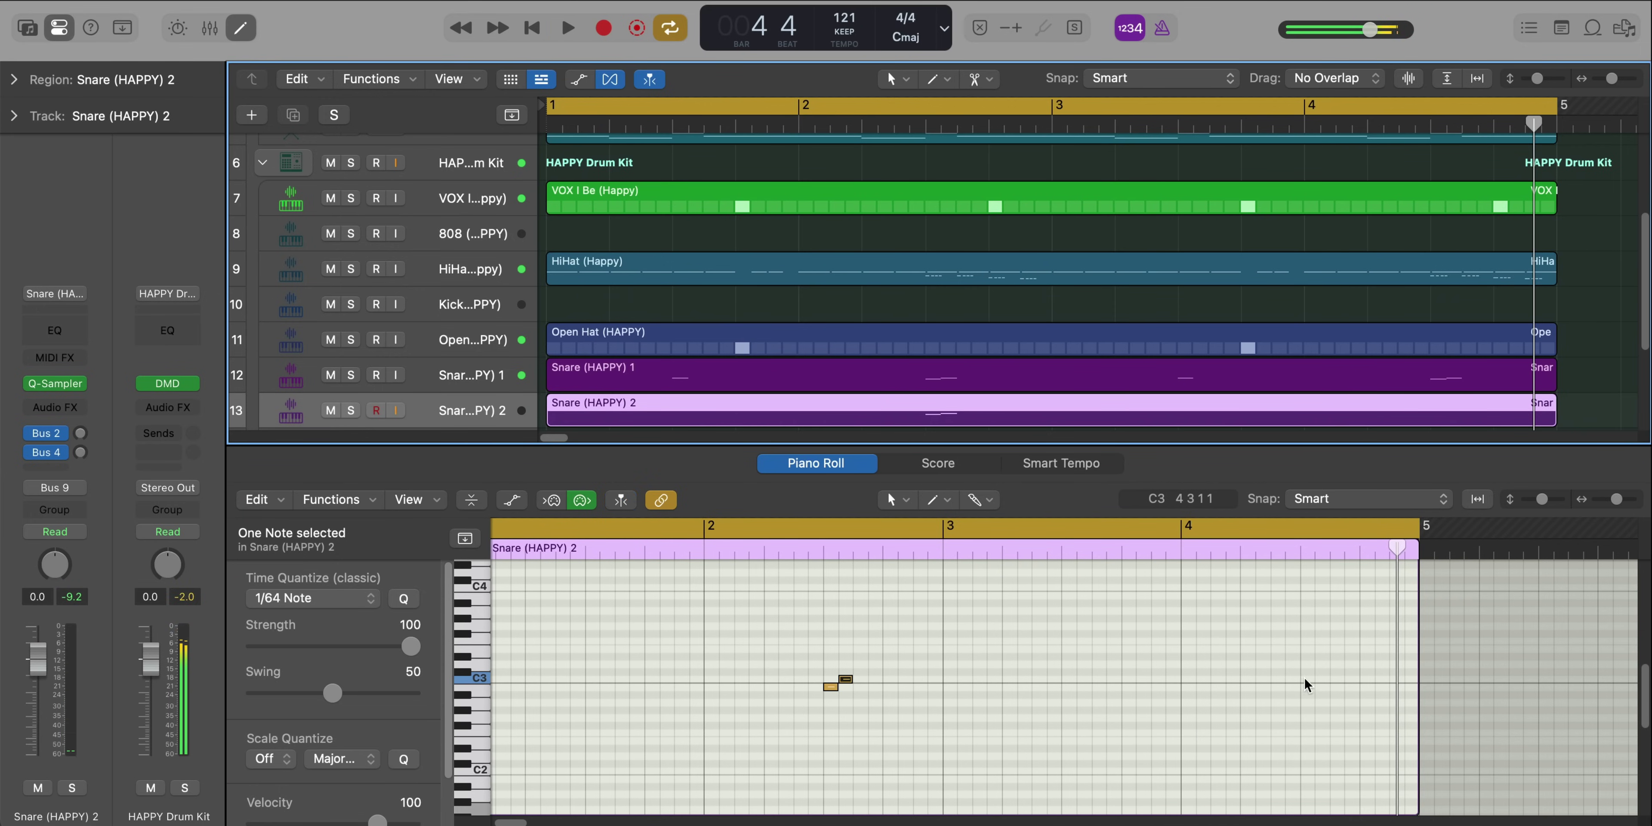
{"action": "left_click", "coordinate": [1308, 678], "text": "super"}
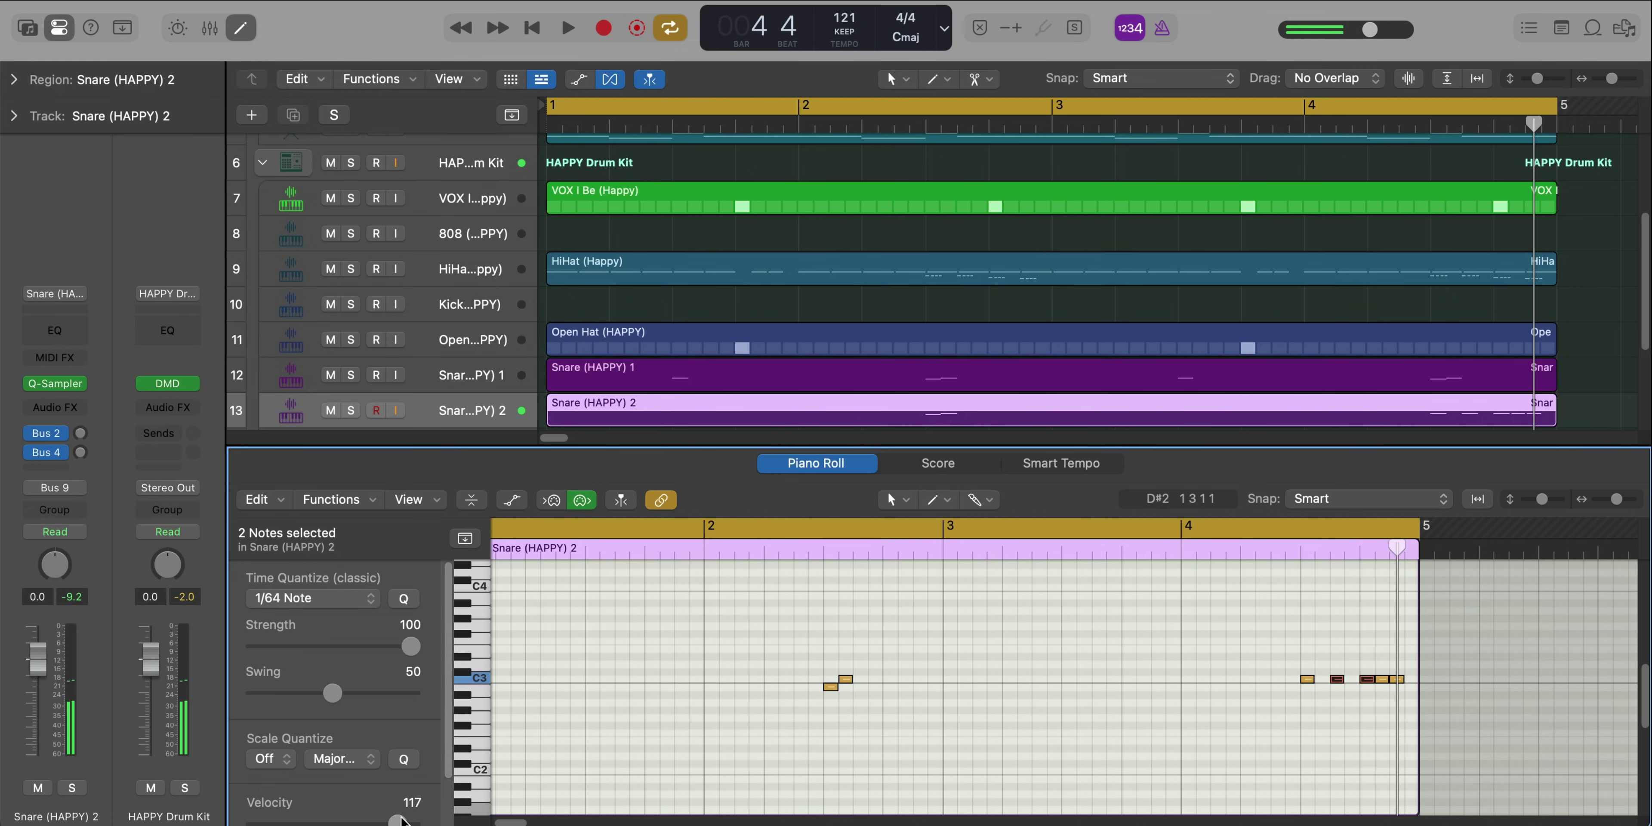
{"action": "left_click", "coordinate": [1308, 678]}
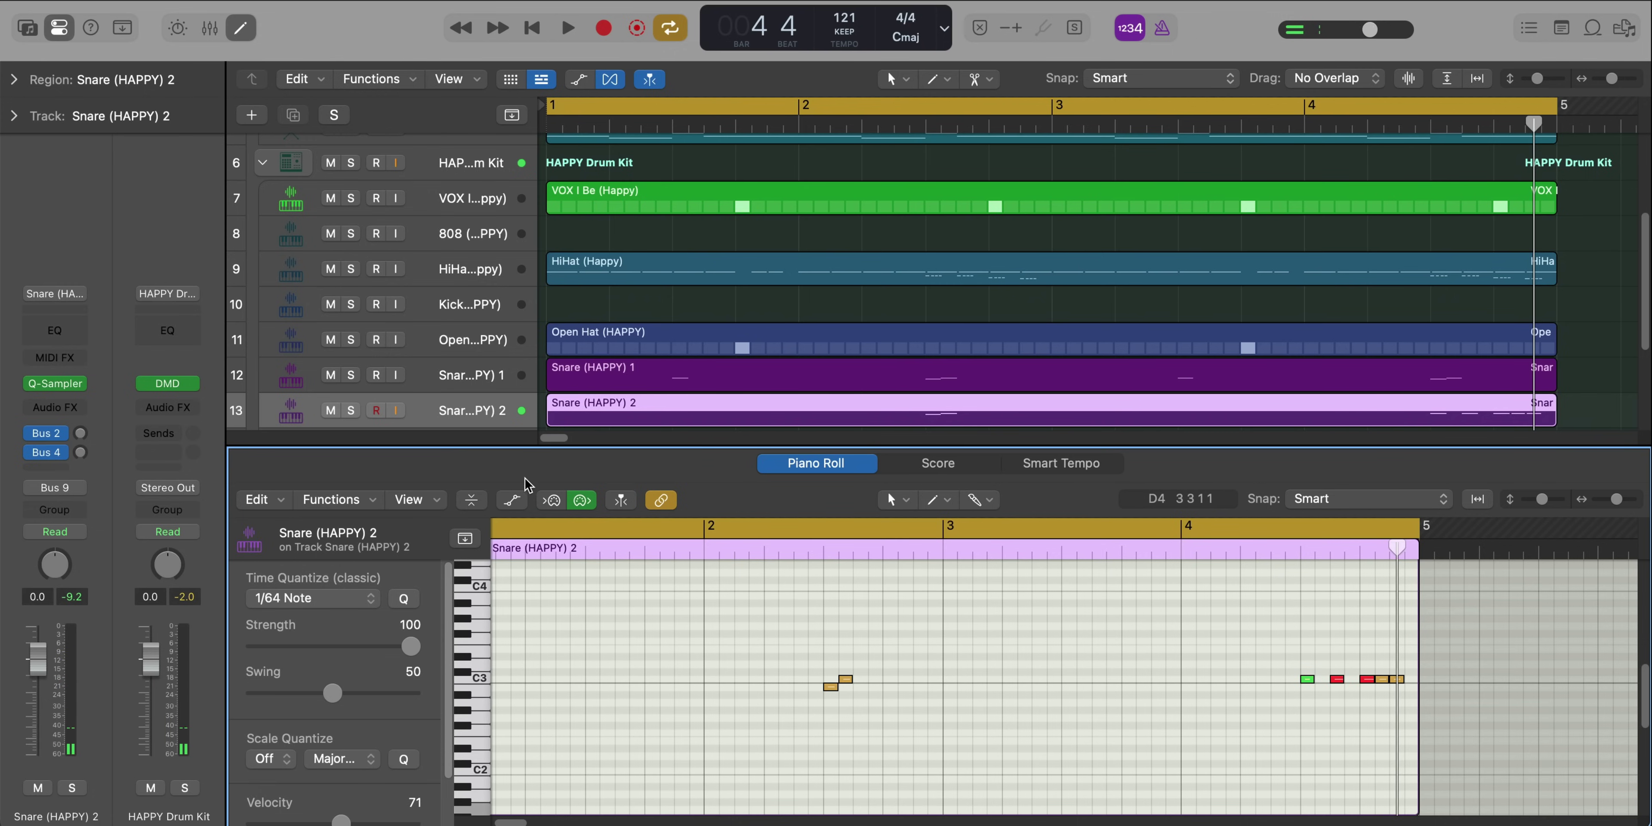
Show the Note Velocity automation, lower the velocity of the fill's last note, play the loop, and hide the automation again
{"action": "left_click", "coordinate": [512, 499]}
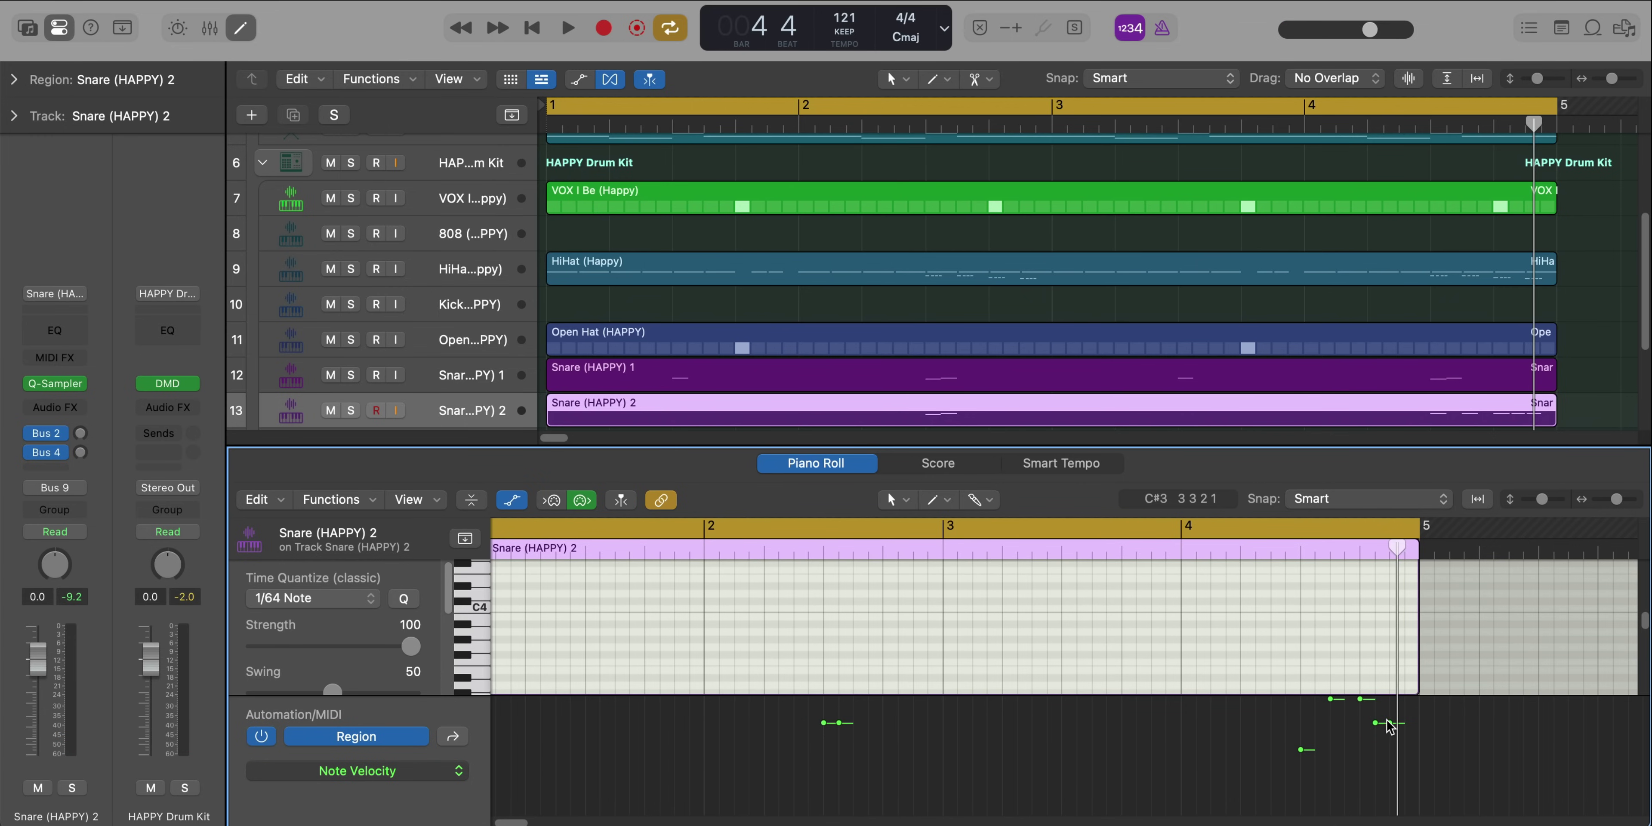
{"action": "left_click_drag", "start_coordinate": [1388, 727], "coordinate": [1390, 743]}
{"action": "key", "text": "space"}
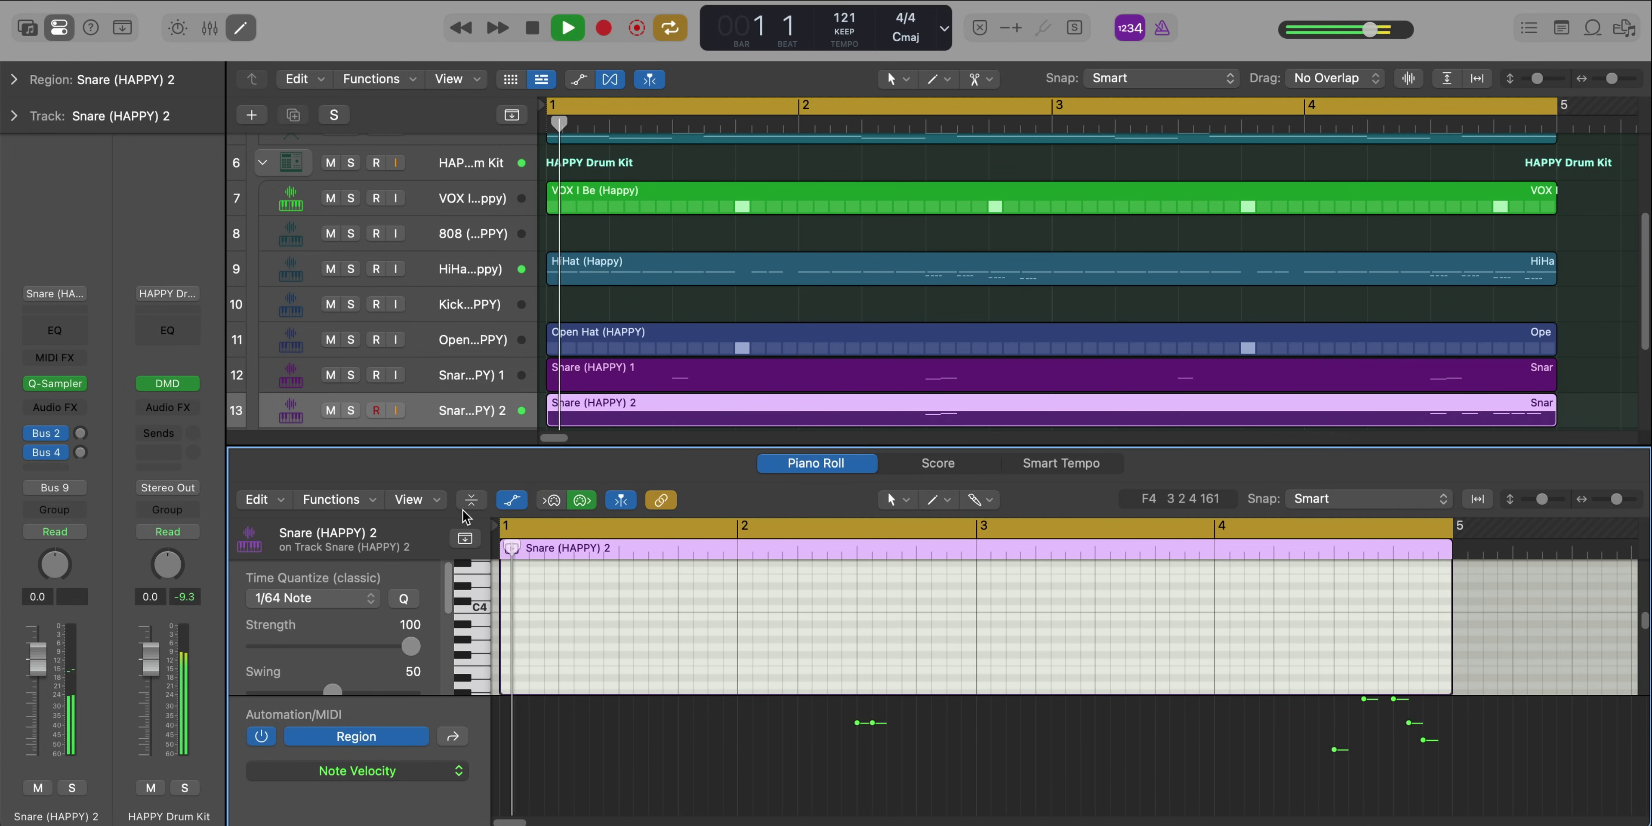
{"action": "left_click", "coordinate": [512, 500]}
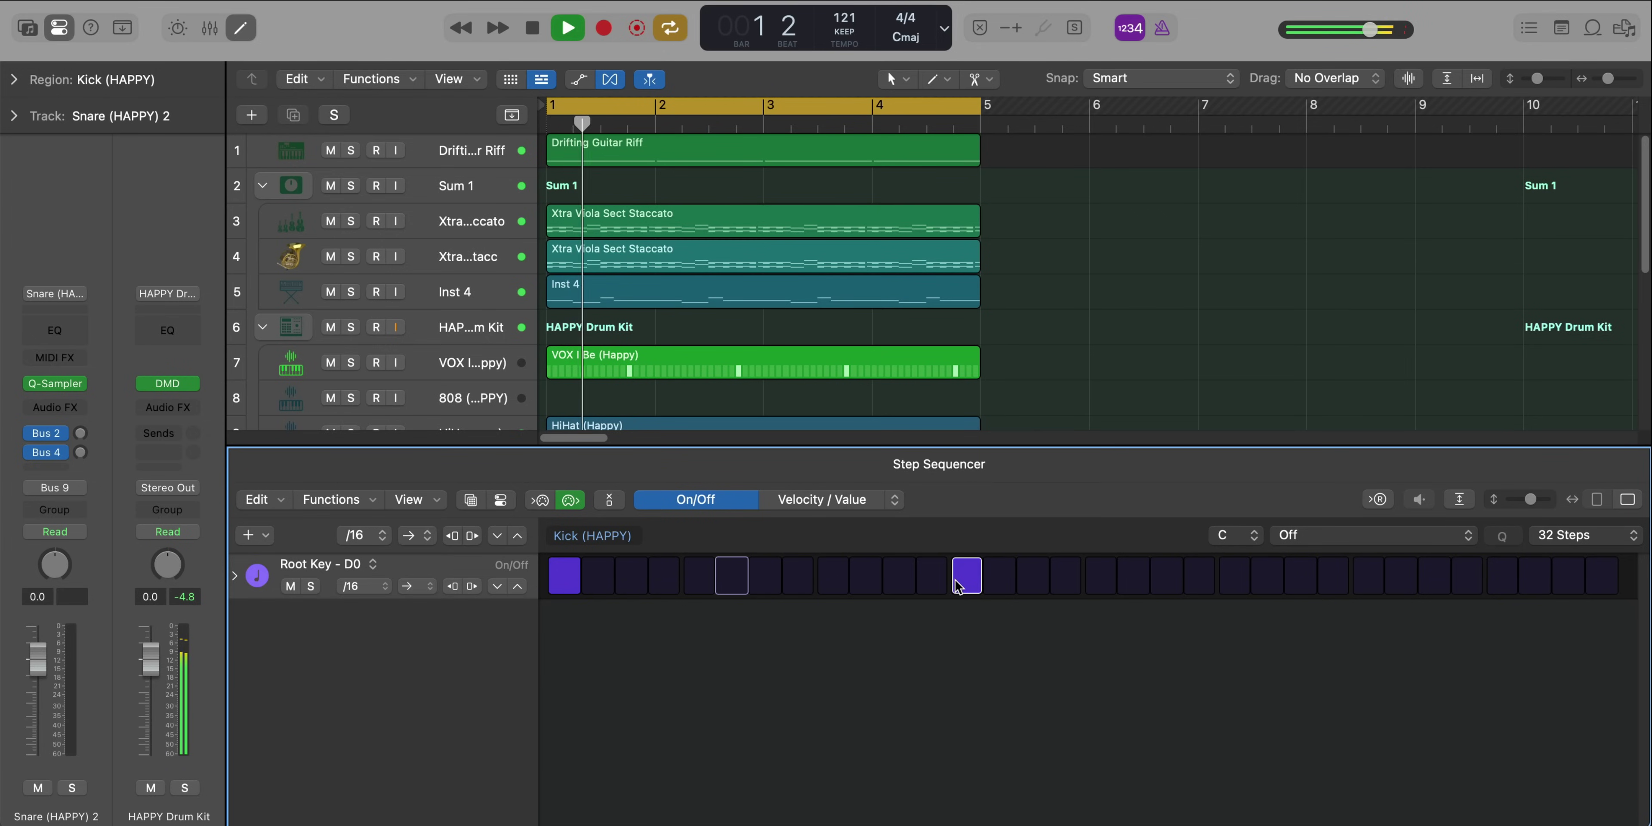
Turn on step 29 in the 32-step Kick (HAPPY) pattern
{"action": "left_click", "coordinate": [1505, 578]}
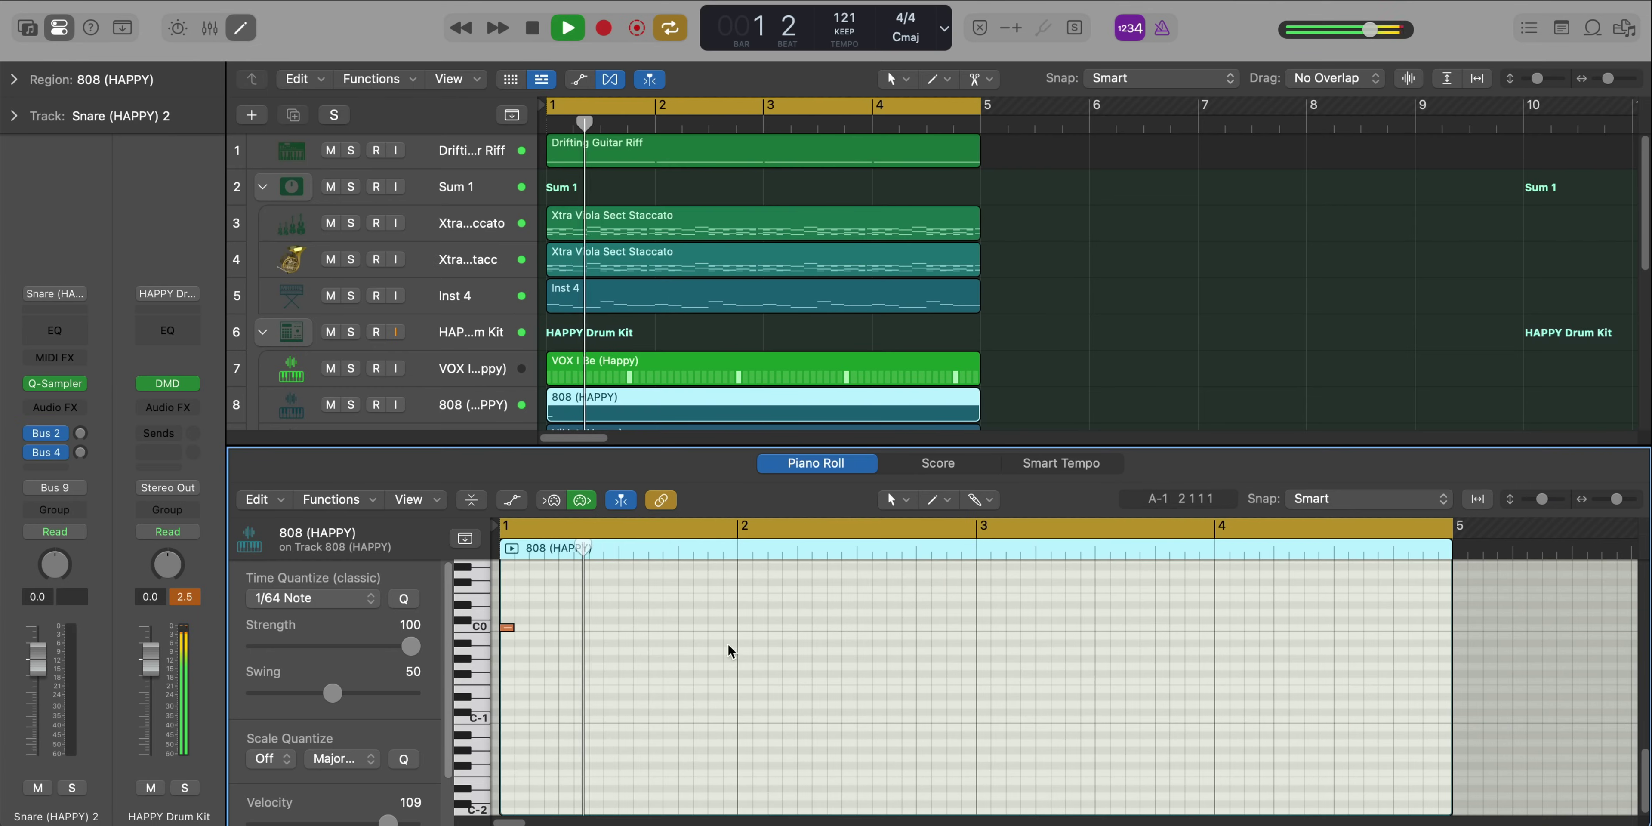
In the 808 (HAPPY) region, add five C0 notes: beat 4 of bar 1, beats 2, 3.5, 4 and 4.5 of bar 2, and play the loop
{"action": "left_click", "coordinate": [685, 628], "text": "super"}
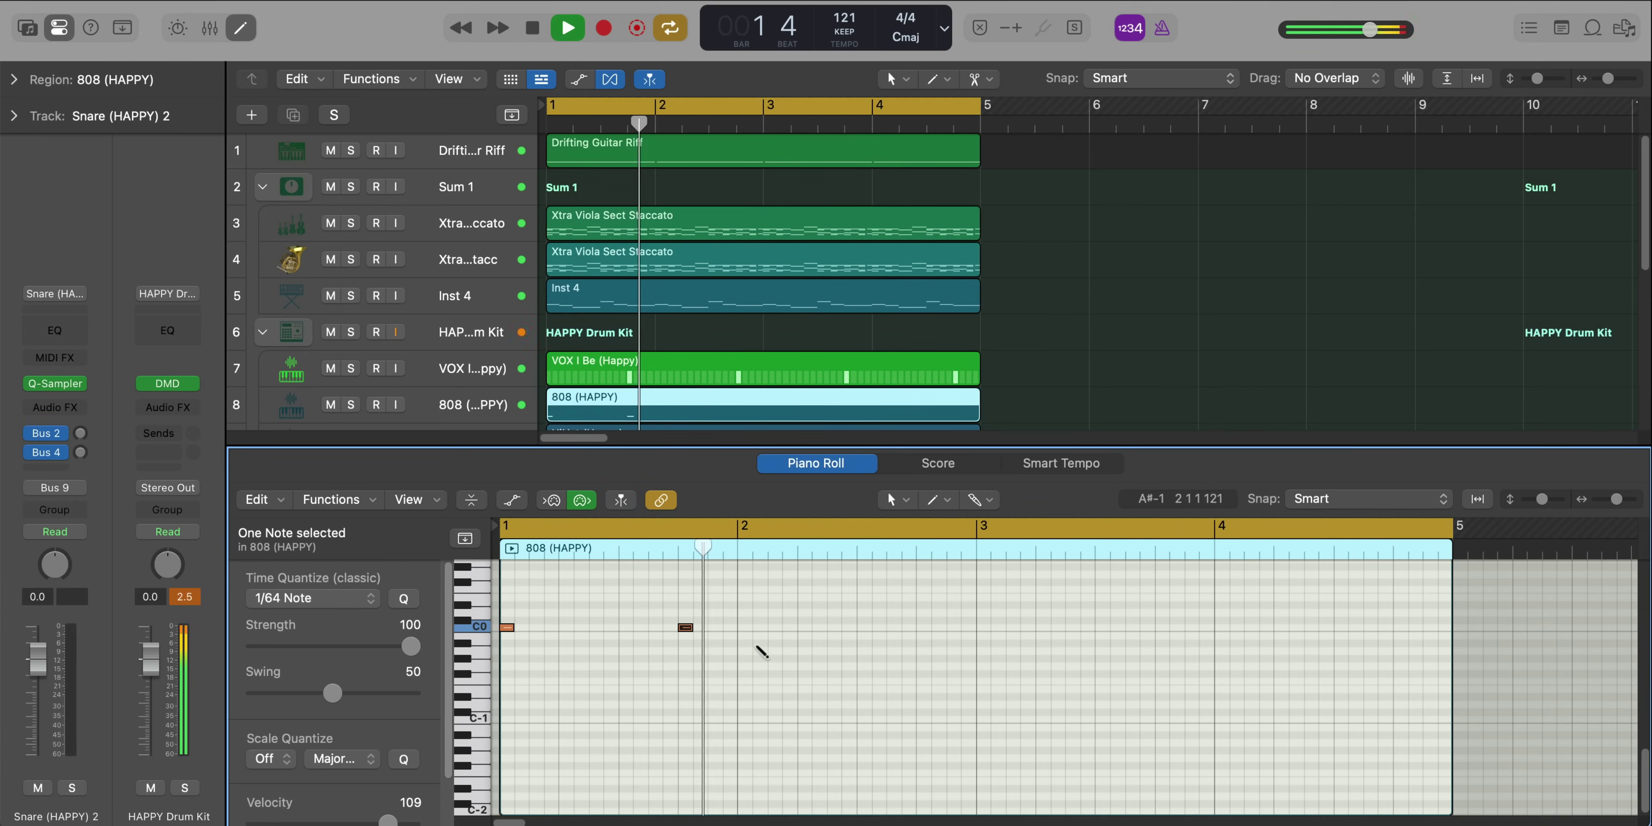
{"action": "left_click", "coordinate": [804, 627], "text": "super"}
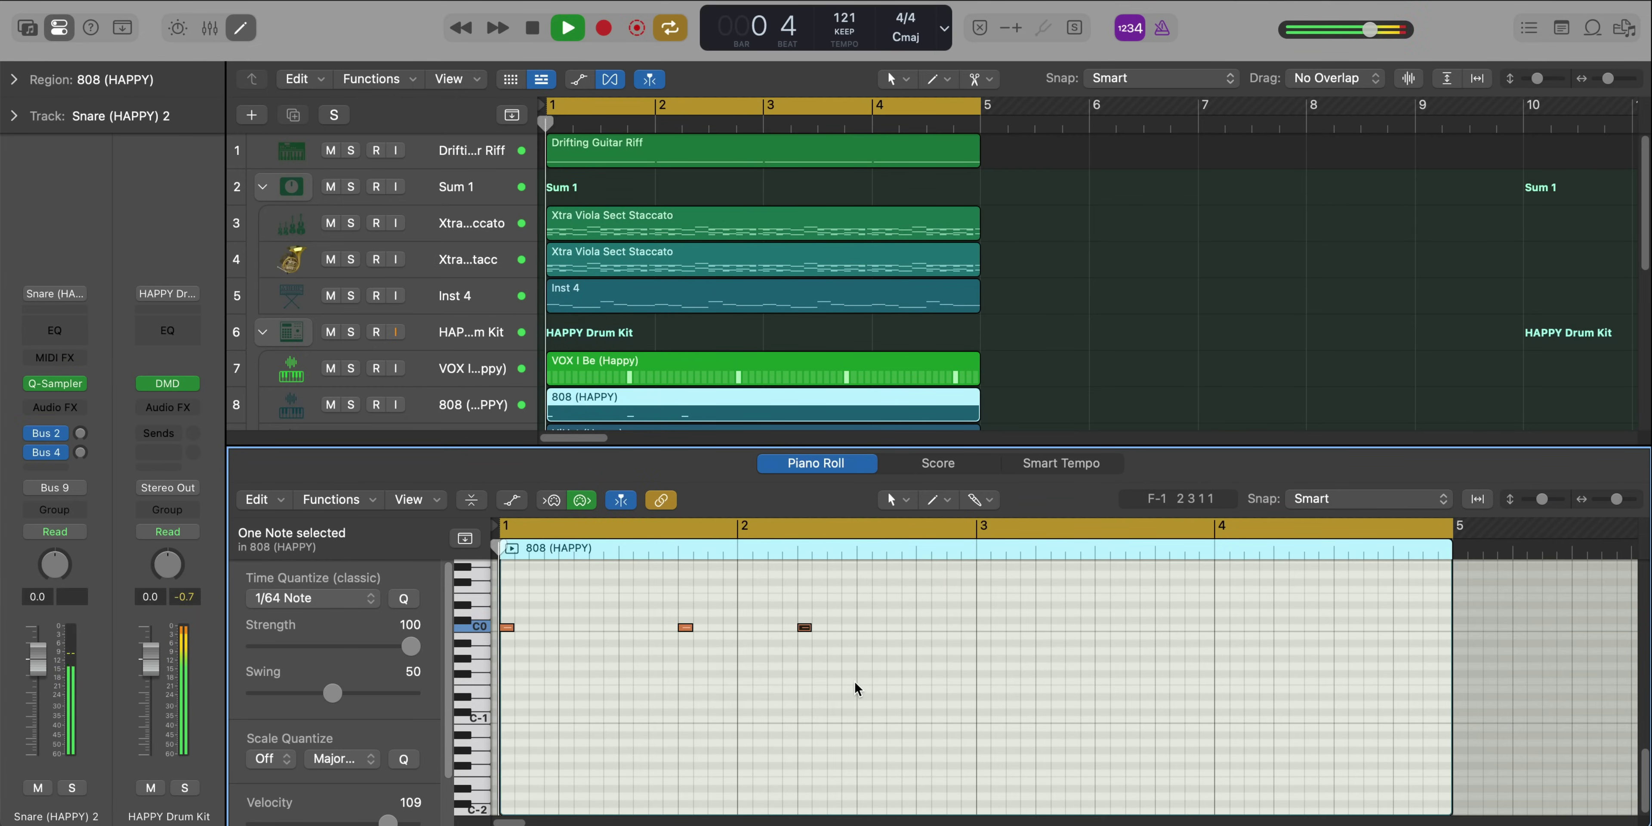
{"action": "scroll", "coordinate": [854, 682], "scroll_direction": "up", "scroll_amount": 1}
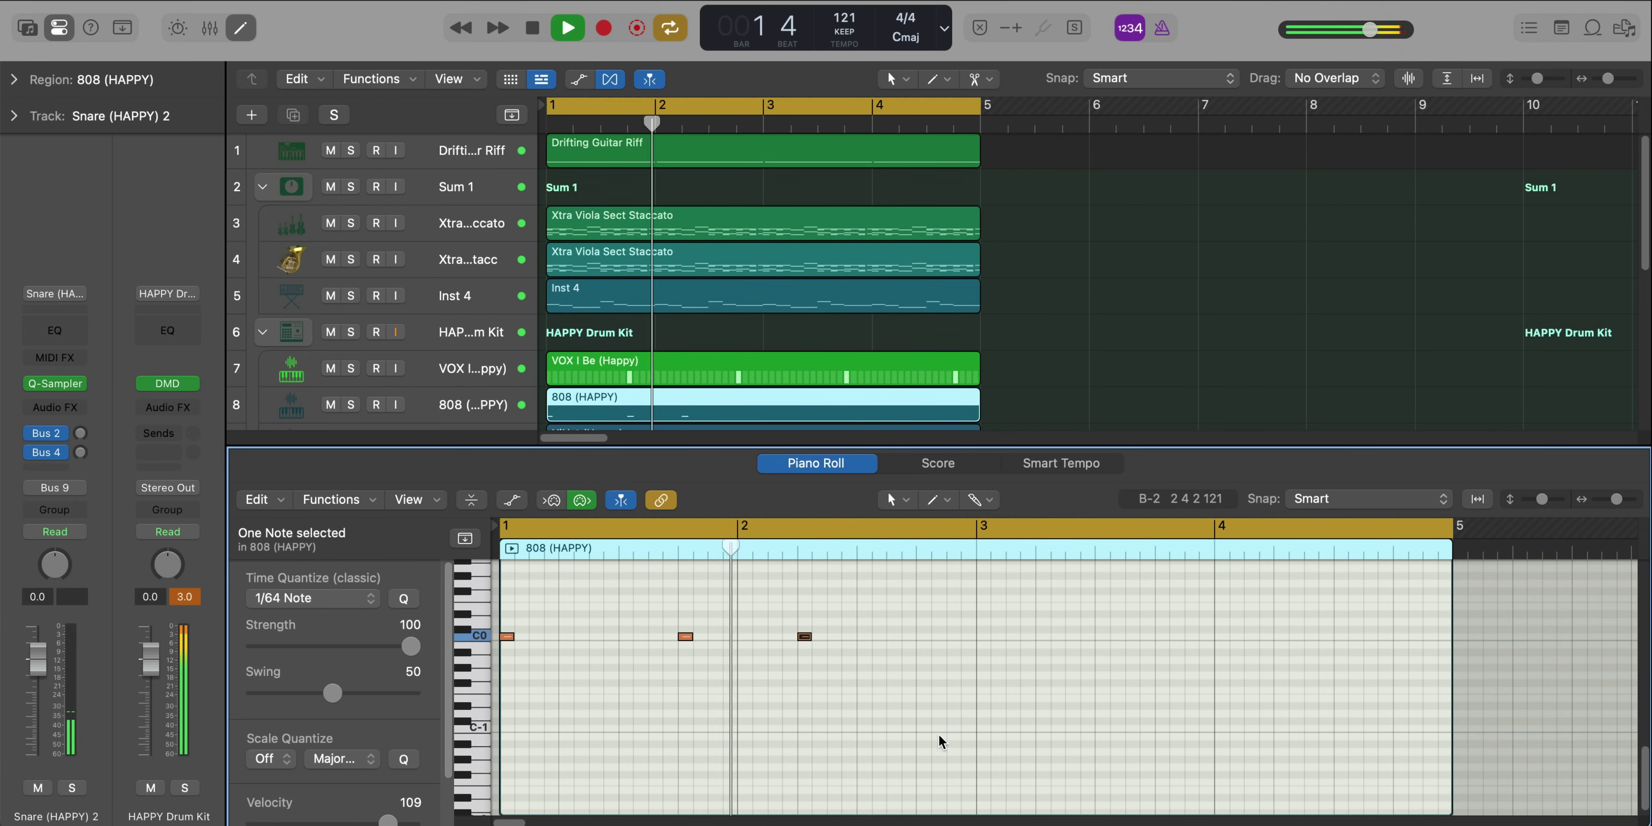
{"action": "left_click", "coordinate": [889, 636], "text": "super"}
{"action": "key", "text": "space"}
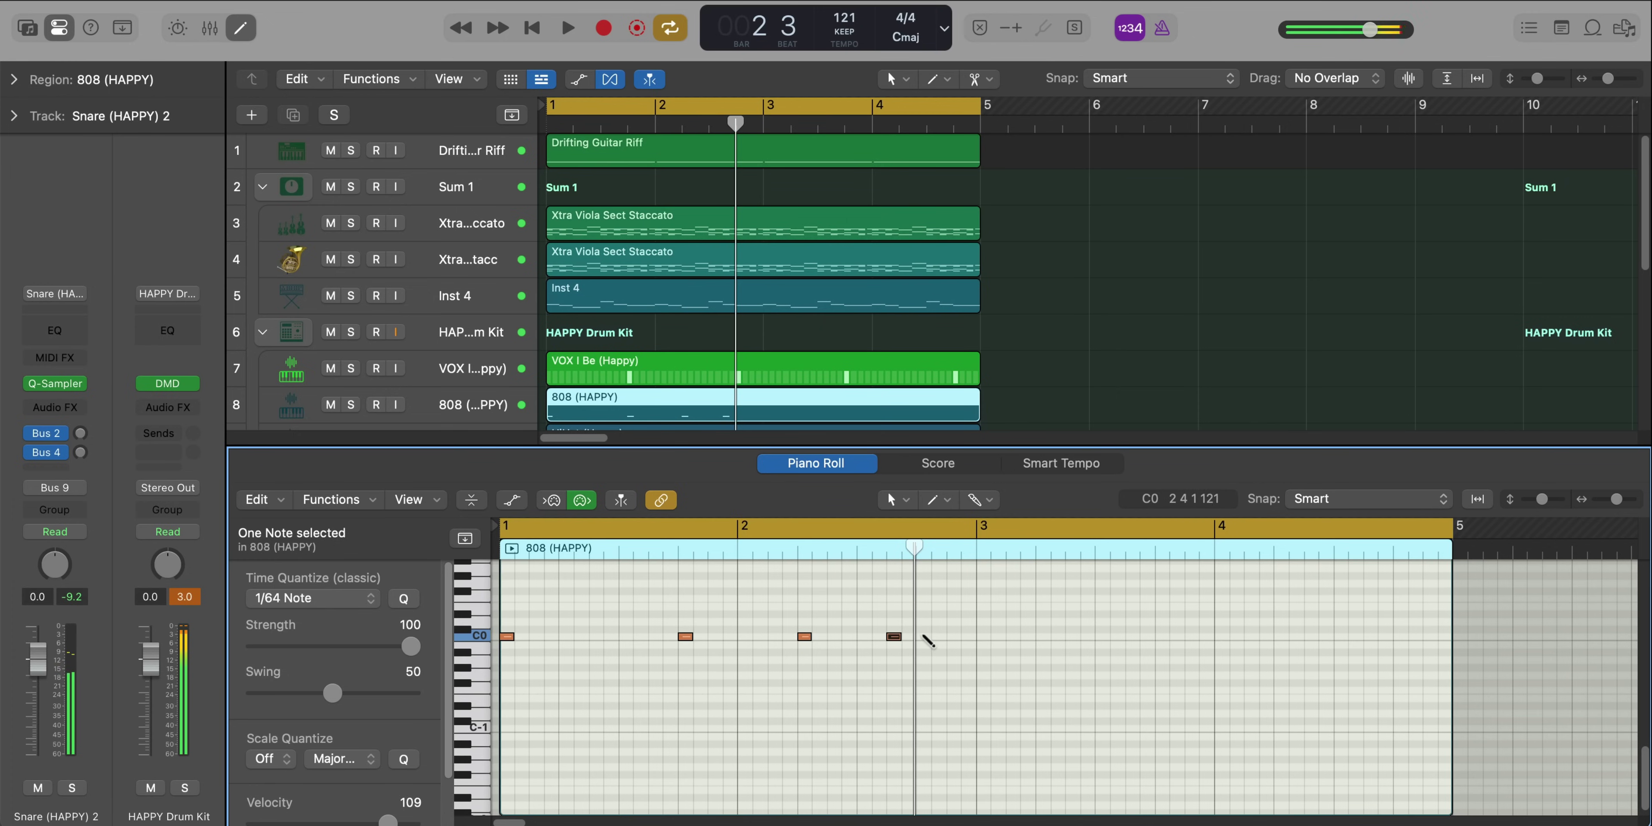
{"action": "left_click", "coordinate": [923, 636], "text": "super"}
{"action": "left_click", "coordinate": [950, 636], "text": "super"}
{"action": "key", "text": "space"}
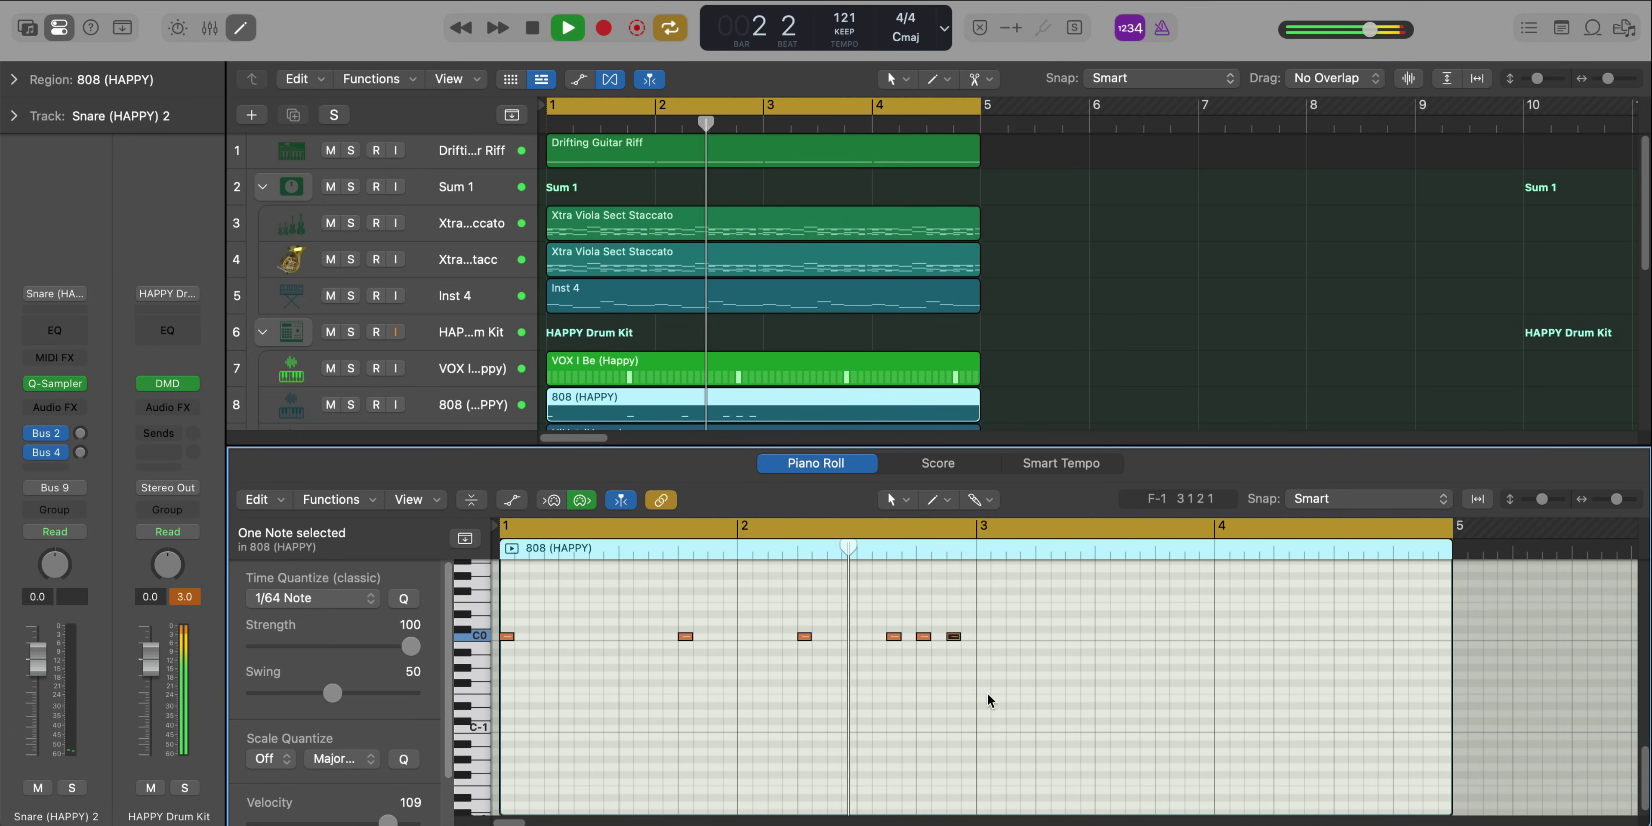
Repeat the six 808 notes into bars 3 and 4, and shift the copies so the first aligns with the start of bar 3
{"action": "key", "text": "space"}
{"action": "left_click_drag", "start_coordinate": [1009, 681], "coordinate": [504, 566]}
{"action": "key", "text": "super+r"}
{"action": "key", "text": "space"}
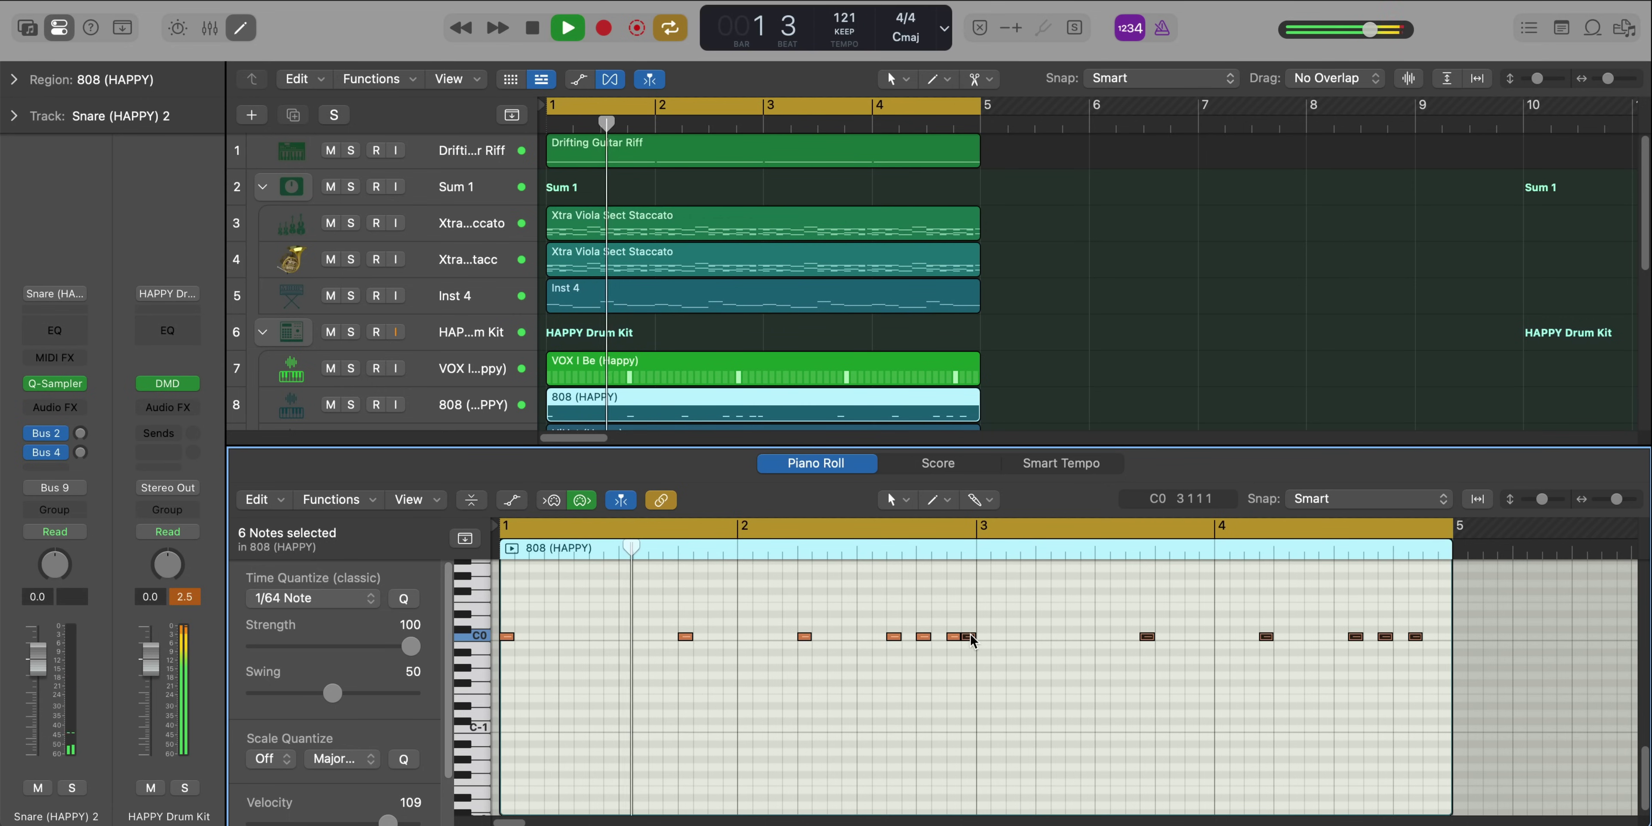
{"action": "left_click_drag", "start_coordinate": [970, 637], "coordinate": [986, 640]}
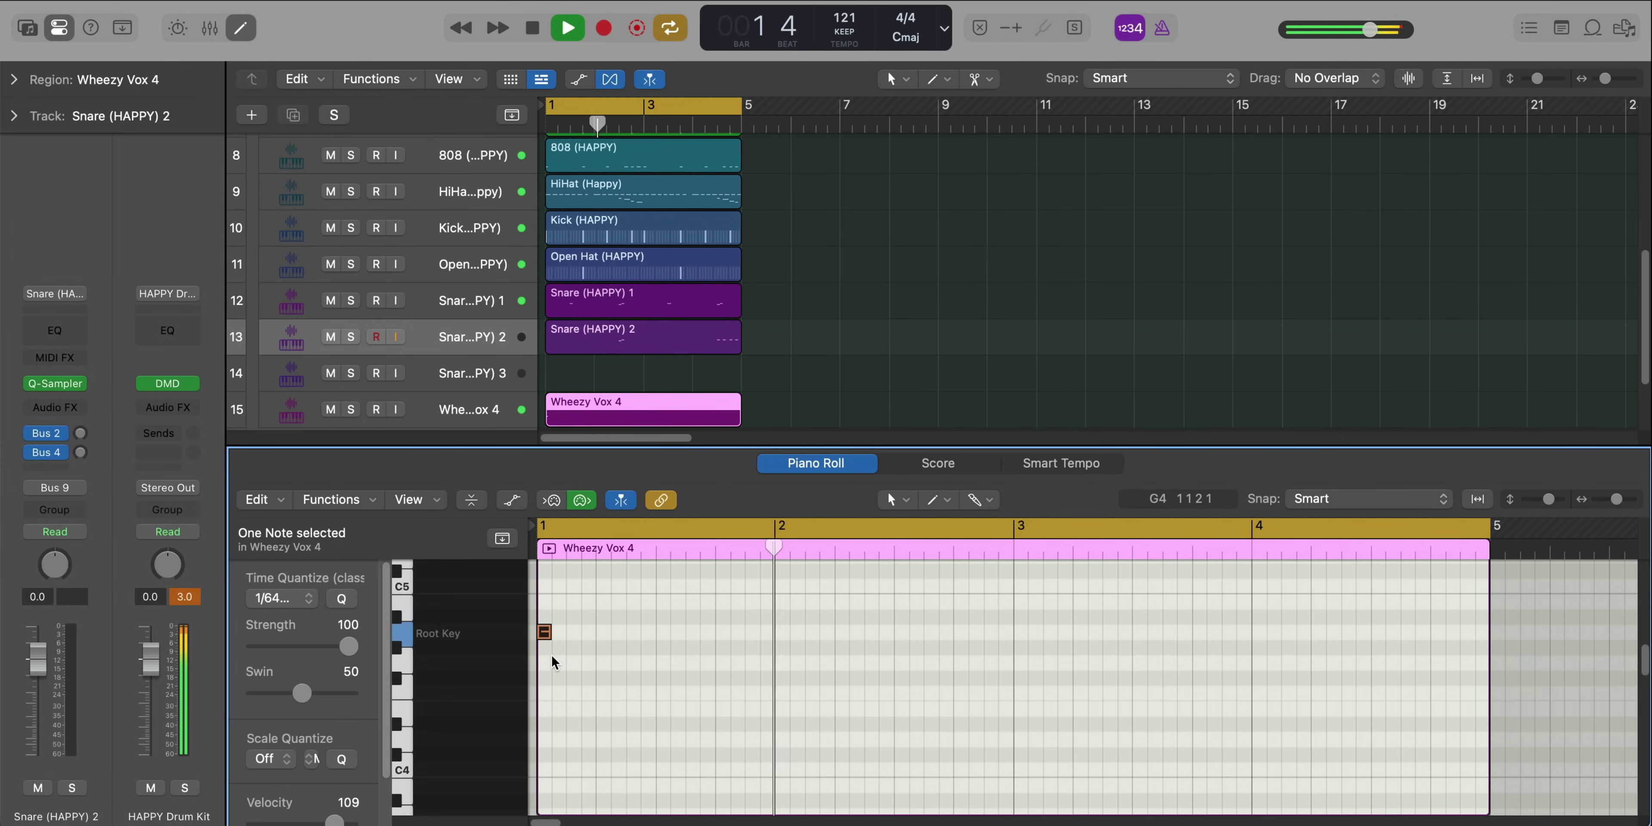
Repeat all regions of the four-bar loop into bars 5–8 and set the cycle range to the full selection
{"action": "key", "text": "e"}
{"action": "scroll", "coordinate": [642, 607], "scroll_direction": "down", "scroll_amount": 3}
{"action": "left_click_drag", "start_coordinate": [801, 603], "coordinate": [474, 137]}
{"action": "key", "text": "super+r"}
{"action": "left_click_drag", "start_coordinate": [1013, 570], "coordinate": [537, 91]}
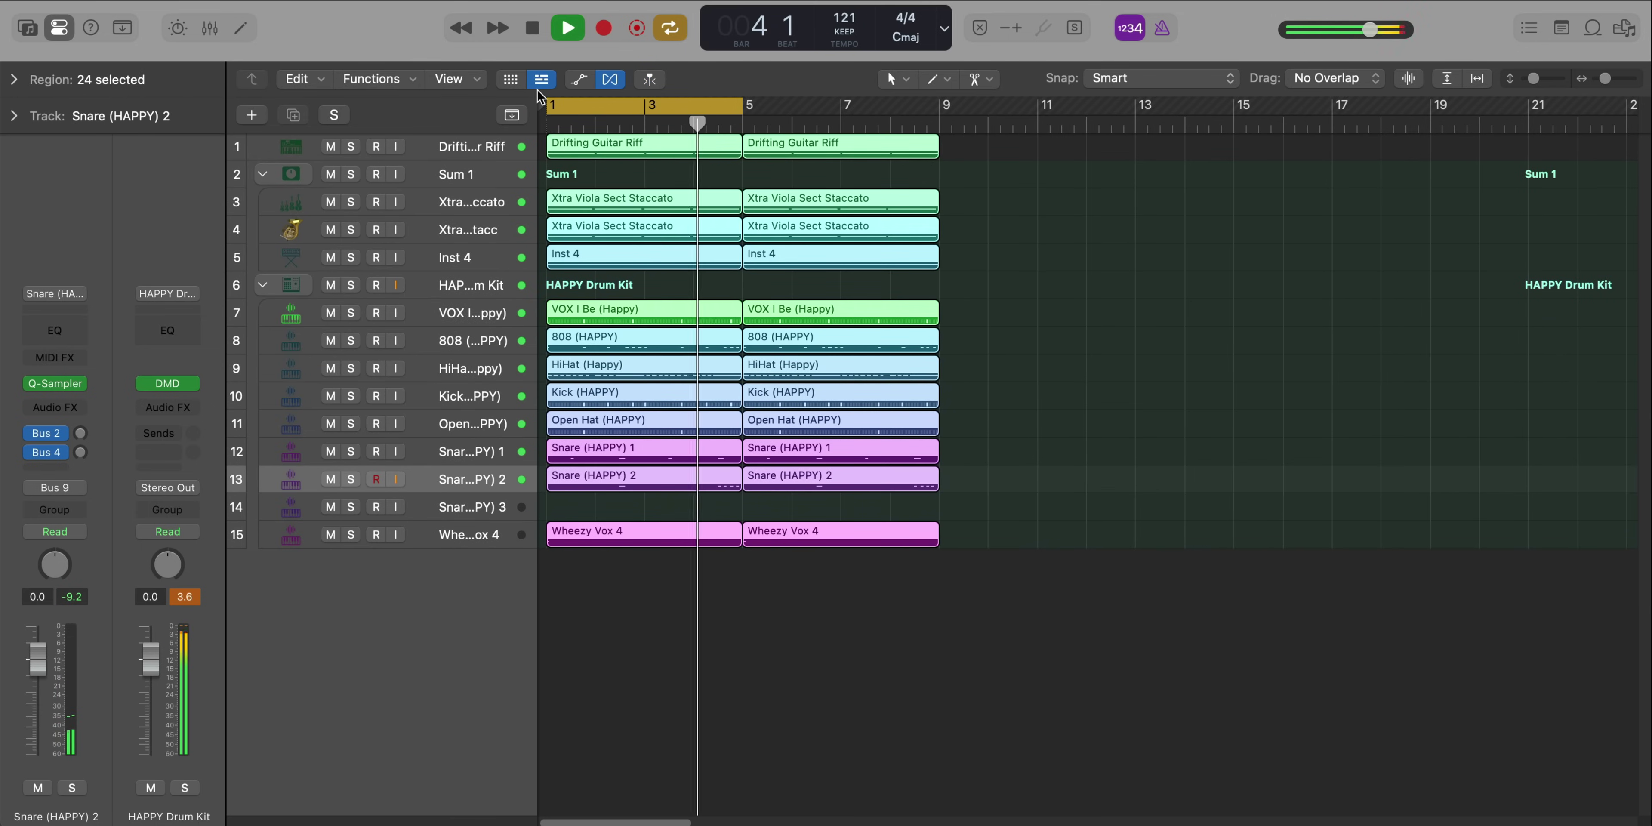
{"action": "key", "text": "u"}
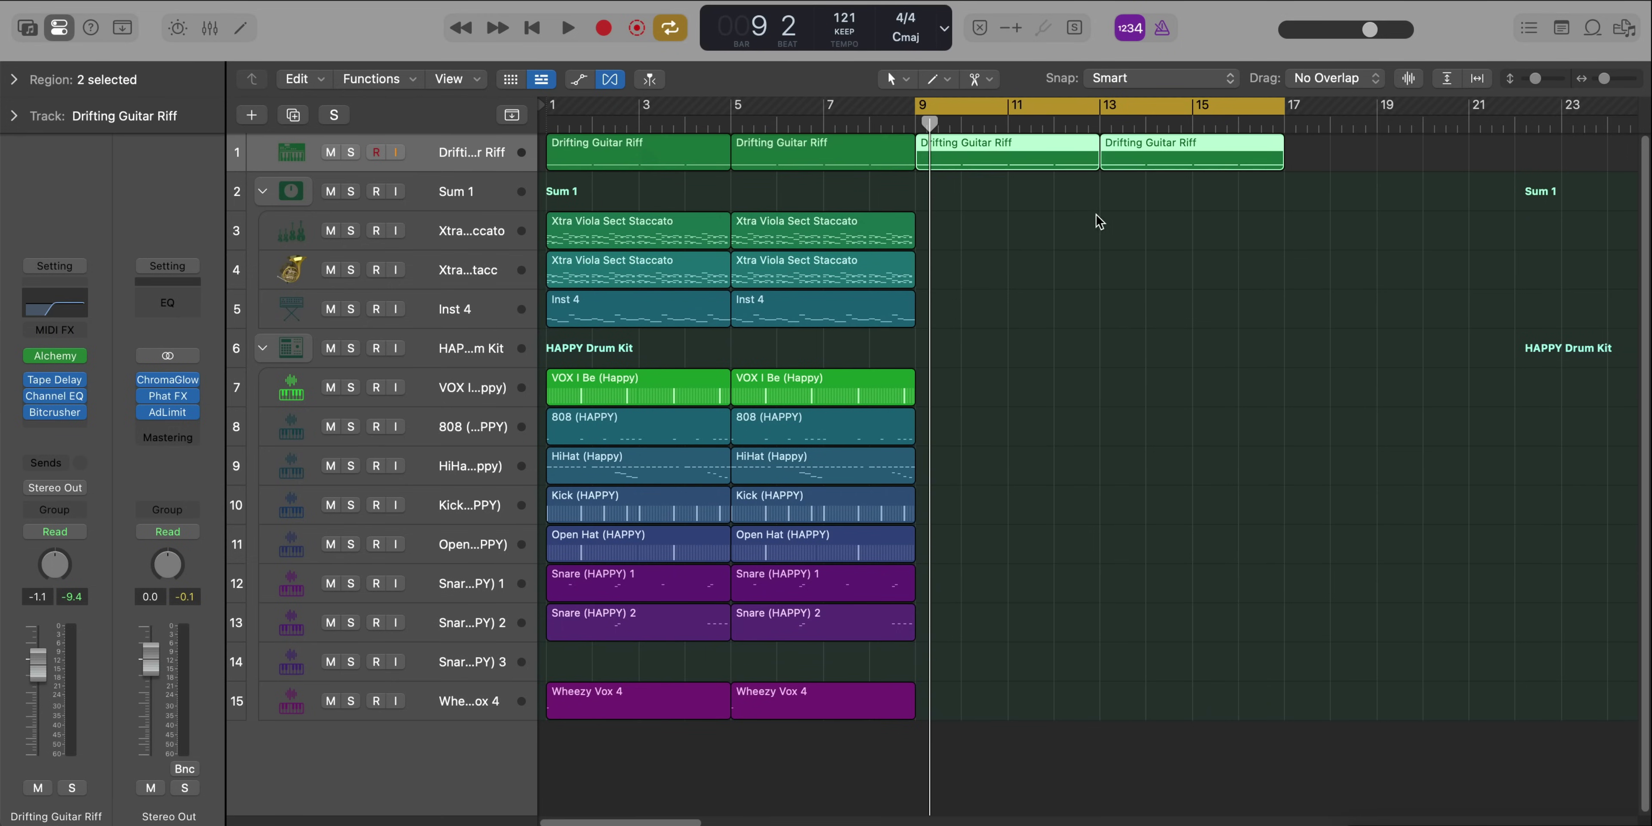
Bounce the two Drifting Guitar Riff regions at bars 9–16 in place, transpose the bounce by +12, and audition it
{"action": "left_click_drag", "start_coordinate": [1302, 215], "coordinate": [1037, 163]}
{"action": "key", "text": "ctrl+b"}
{"action": "key", "text": "Return"}
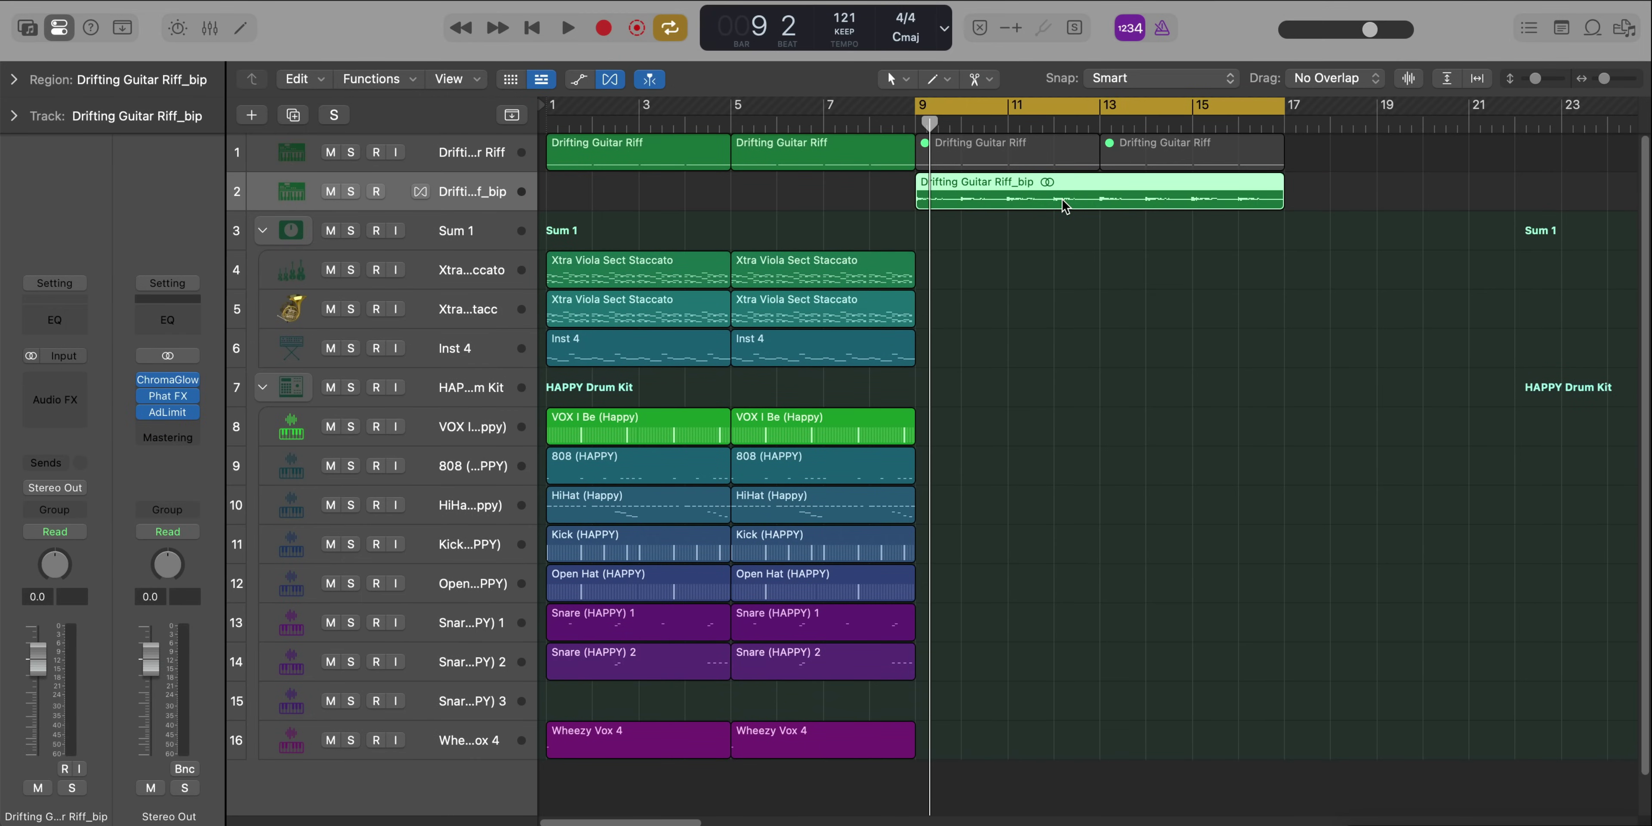
{"action": "key", "text": "alt+shift+Up"}
{"action": "key", "text": "space"}
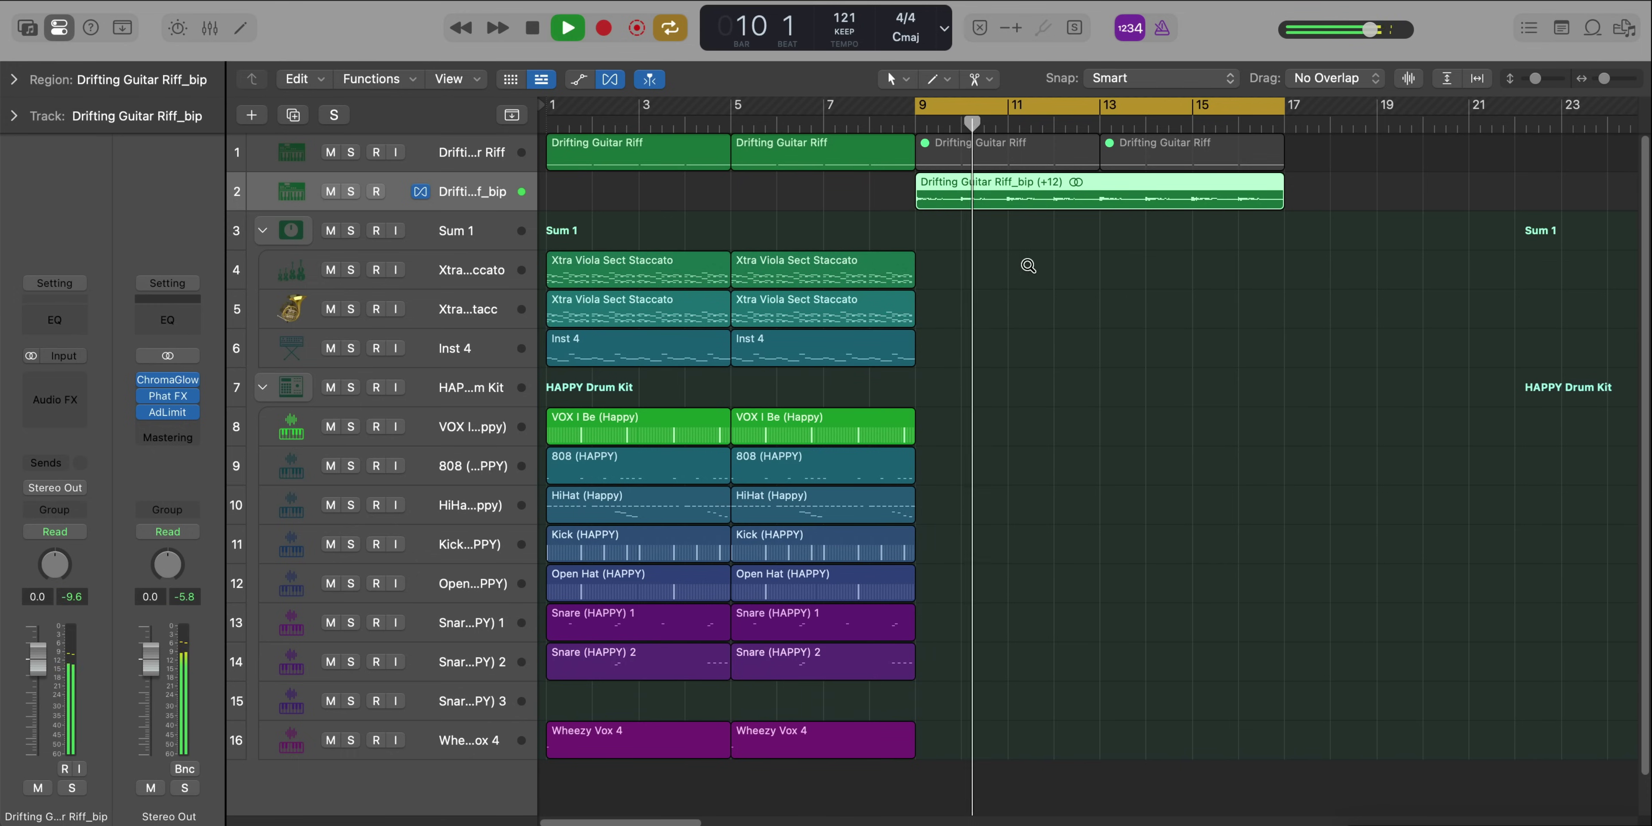
{"action": "scroll", "coordinate": [1029, 265], "scroll_direction": "down", "scroll_amount": 3}
{"action": "scroll", "coordinate": [1029, 265], "scroll_direction": "up", "scroll_amount": 2}
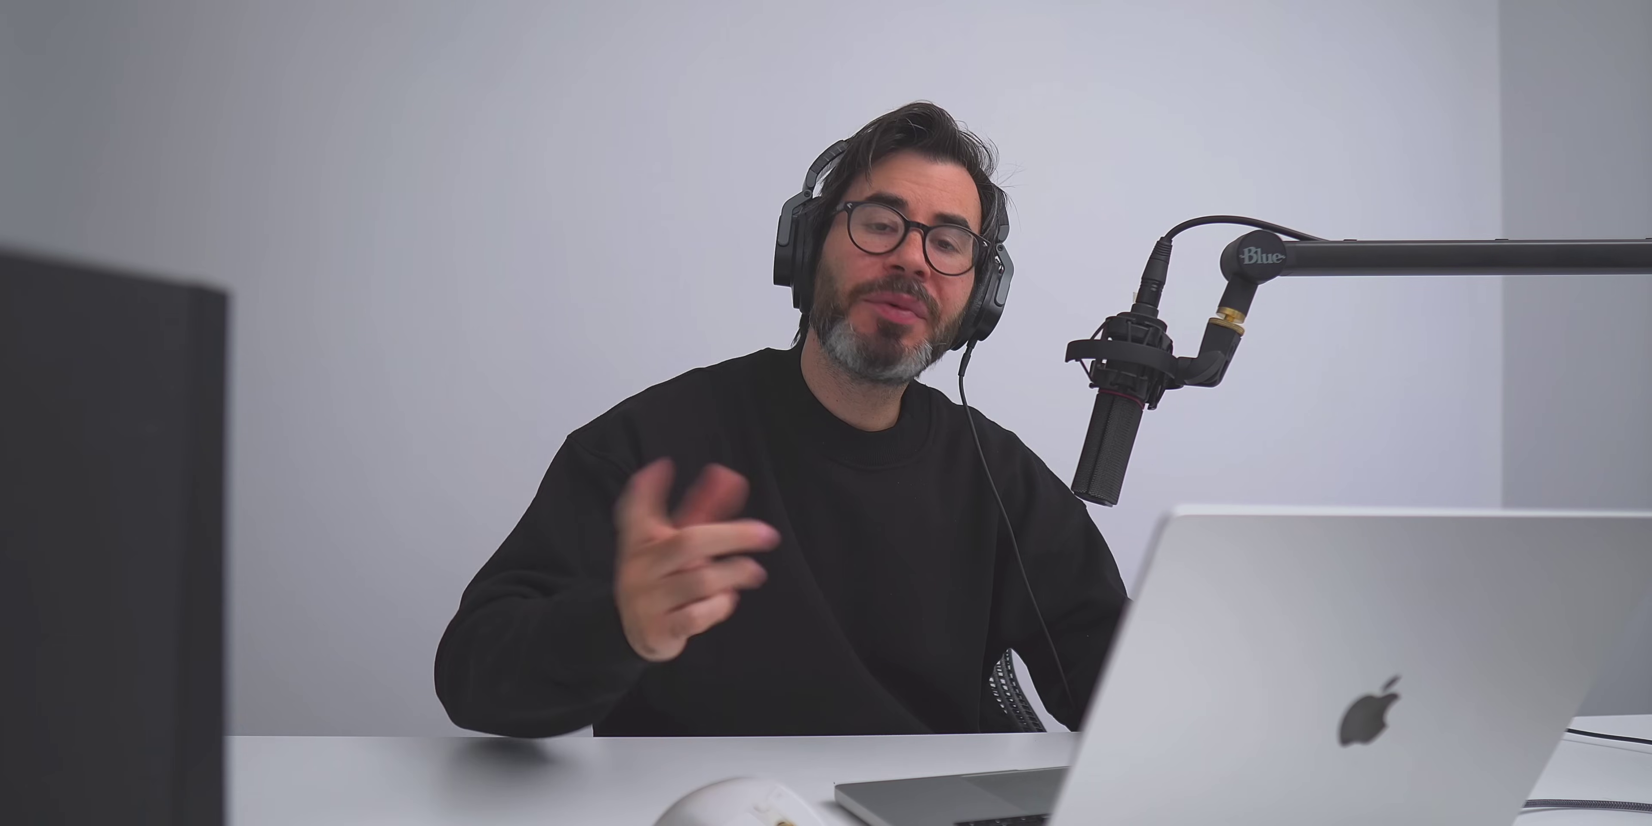
{"action": "key", "text": "space"}
Repeat the HAPPY Drum Kit regions into bars 9–16, and remove bars 9–10 of every copy except Wheezy Vox 4
{"action": "left_click_drag", "start_coordinate": [996, 782], "coordinate": [731, 452]}
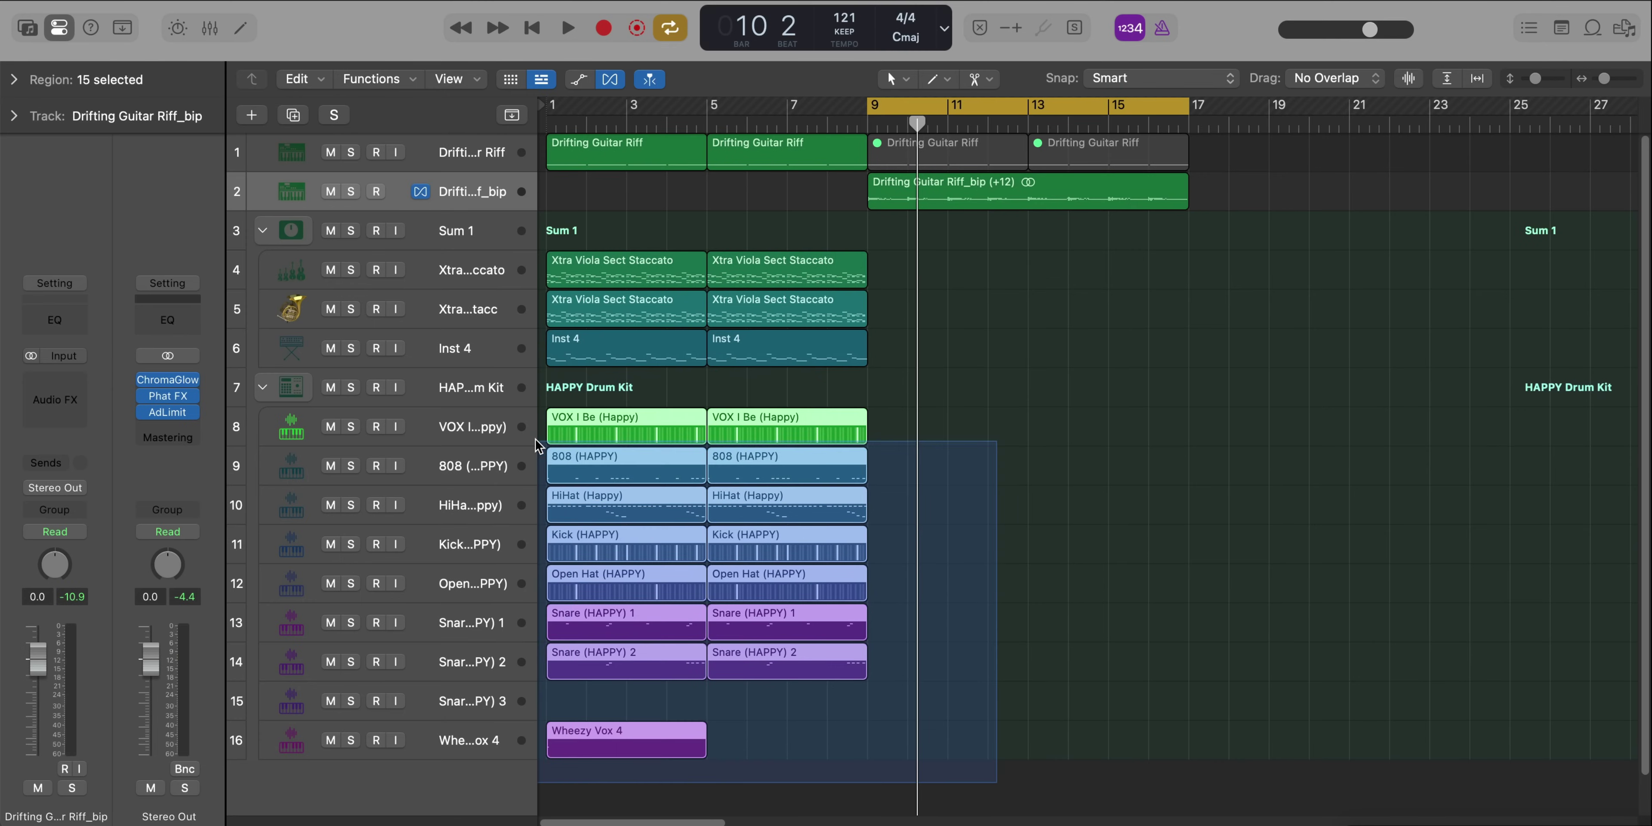
{"action": "key", "text": "super+r"}
{"action": "left_click_drag", "start_coordinate": [972, 366], "coordinate": [947, 673]}
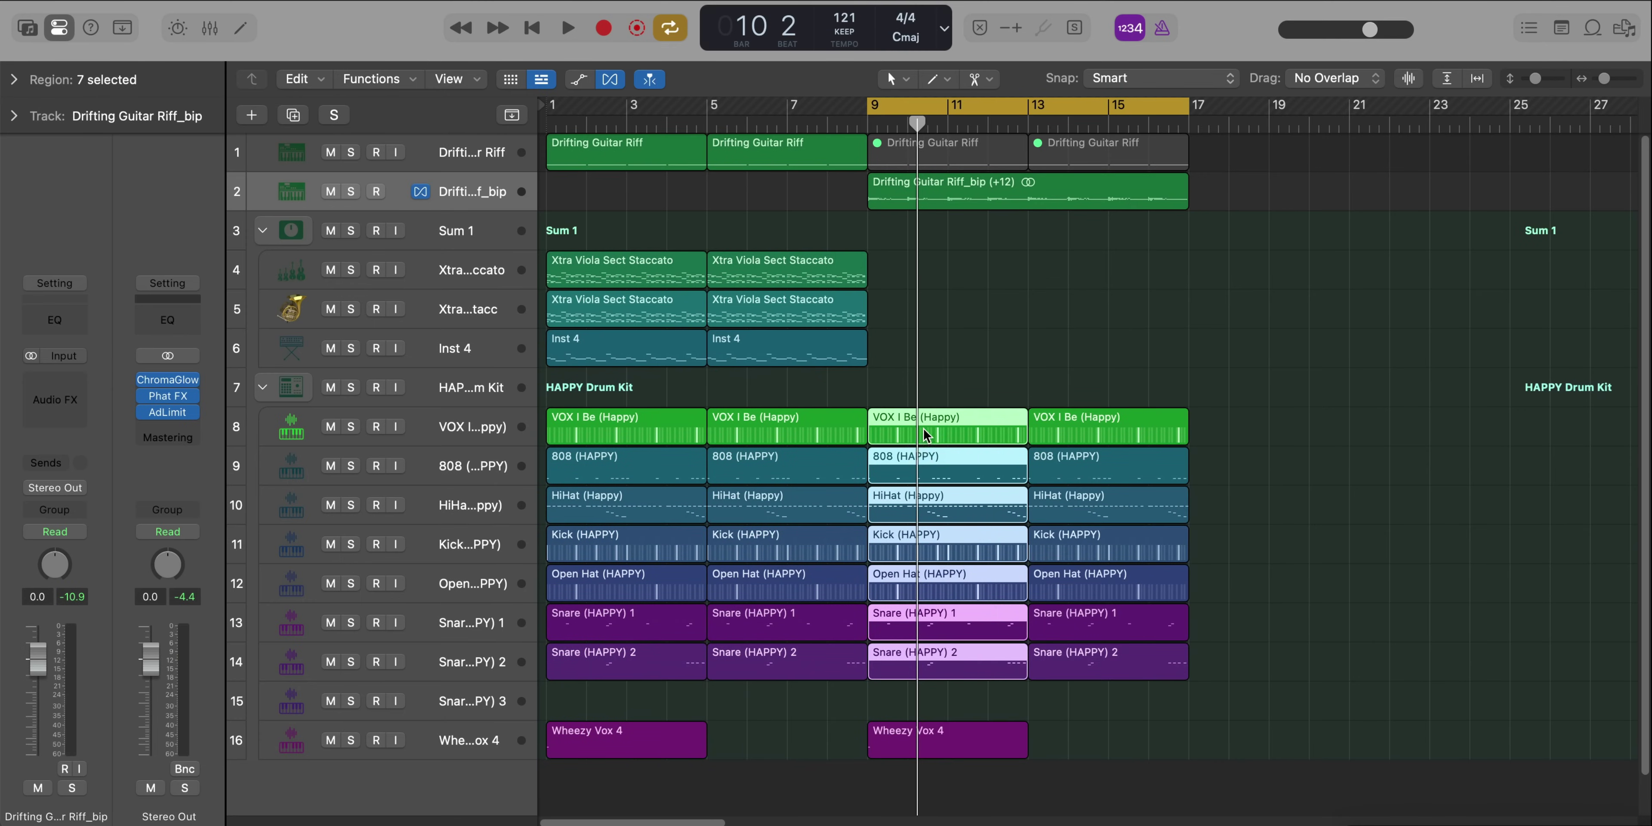
{"action": "right_click", "coordinate": [949, 421]}
{"action": "left_click_drag", "start_coordinate": [896, 370], "coordinate": [918, 668]}
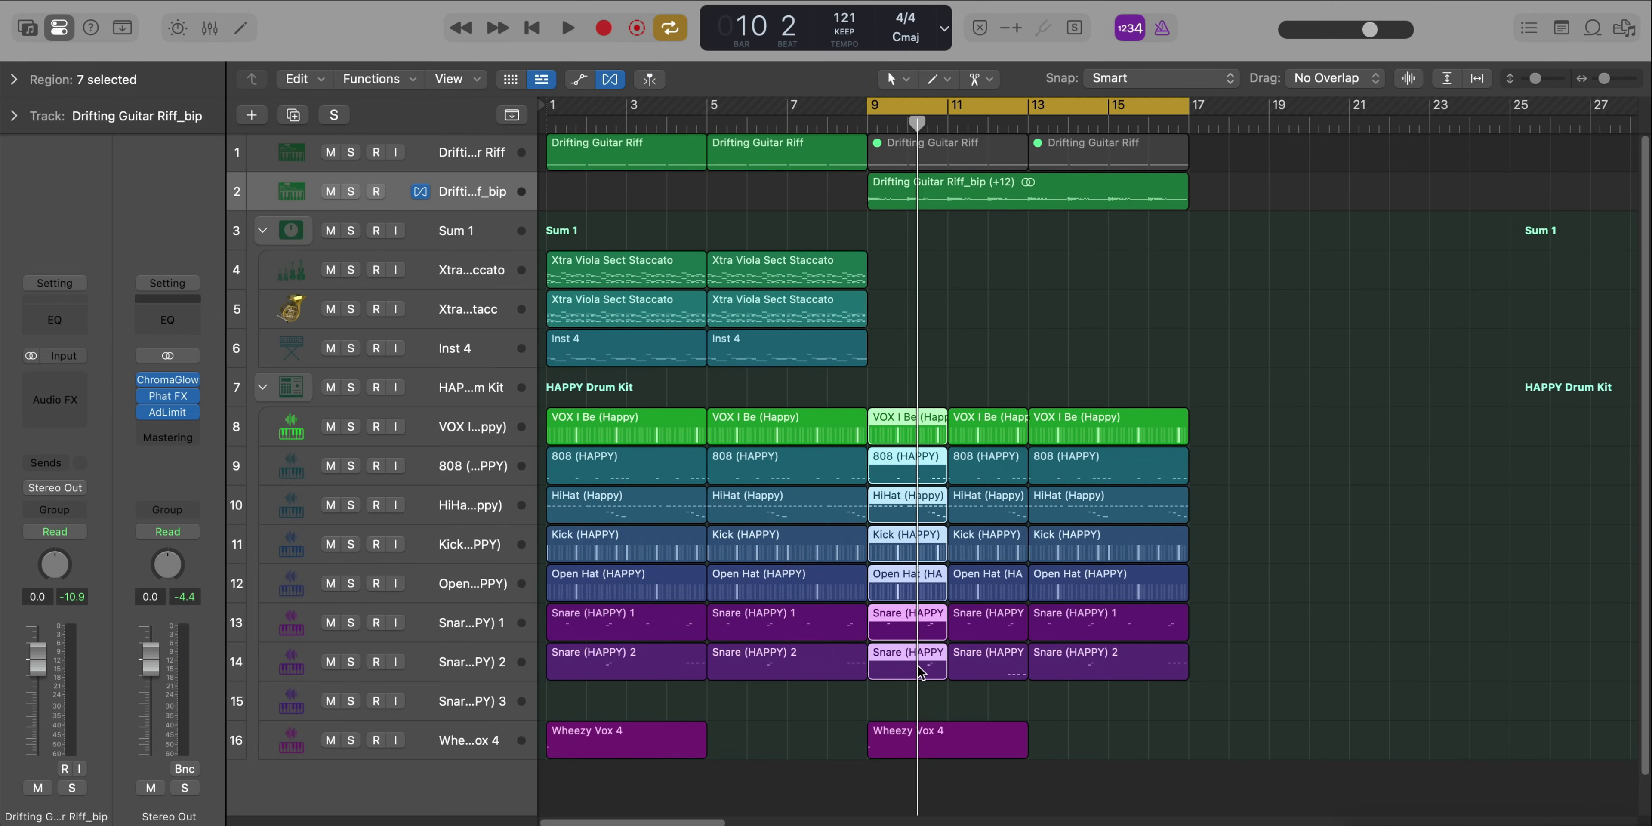
{"action": "key", "text": "Delete"}
{"action": "key", "text": "space"}
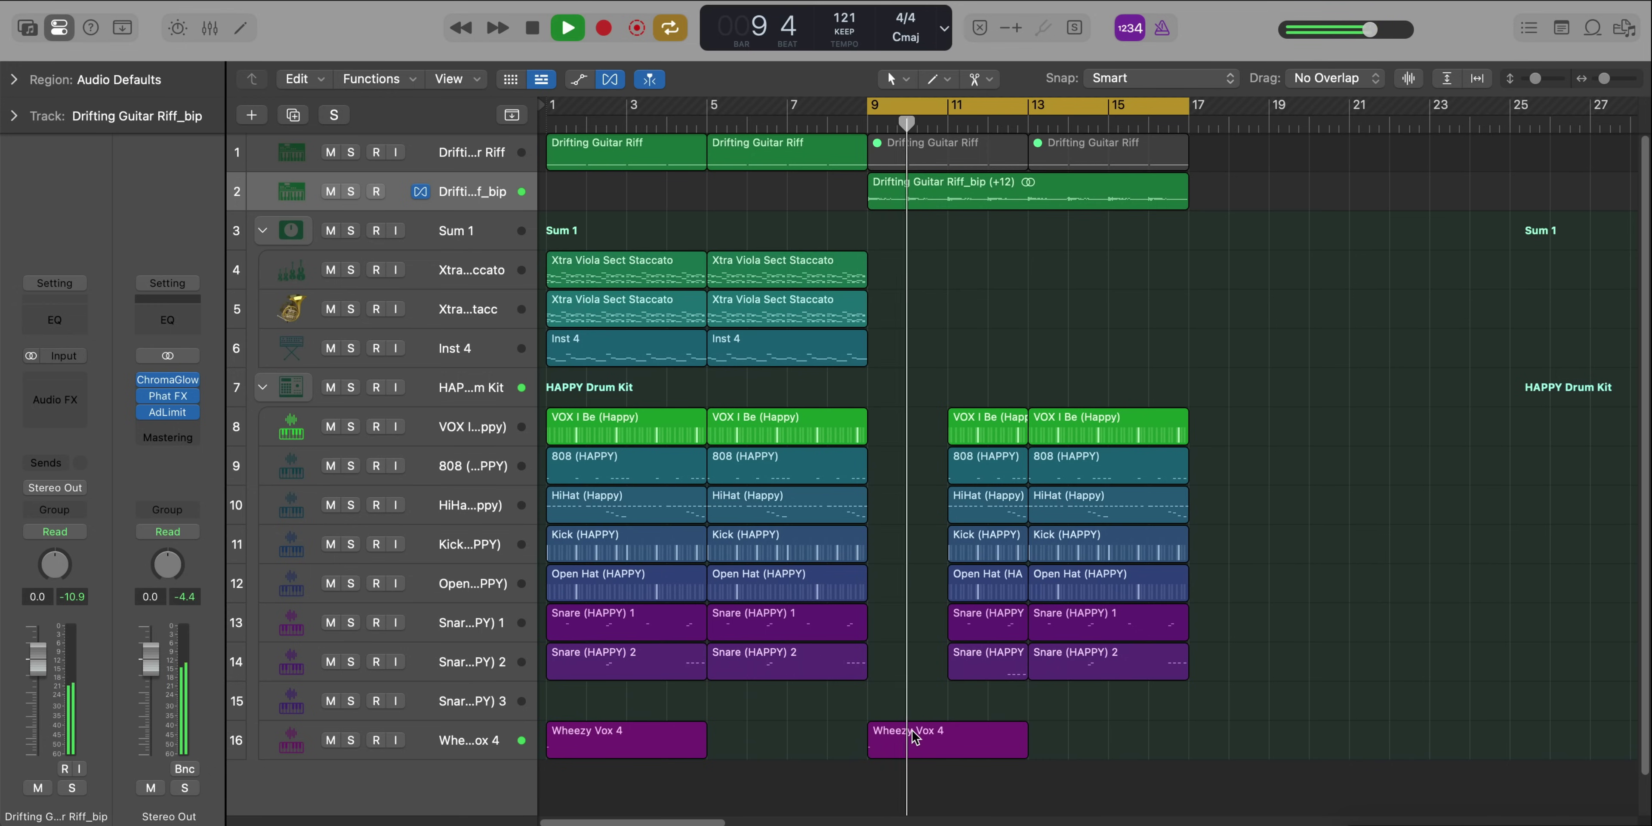
Replace the VOX I Be (Happy) regions after bar 11 with two full repeats covering bars 9–16
{"action": "left_click_drag", "start_coordinate": [935, 431], "coordinate": [1113, 428]}
{"action": "key", "text": "Delete"}
{"action": "key", "text": "space"}
{"action": "left_click", "coordinate": [824, 438]}
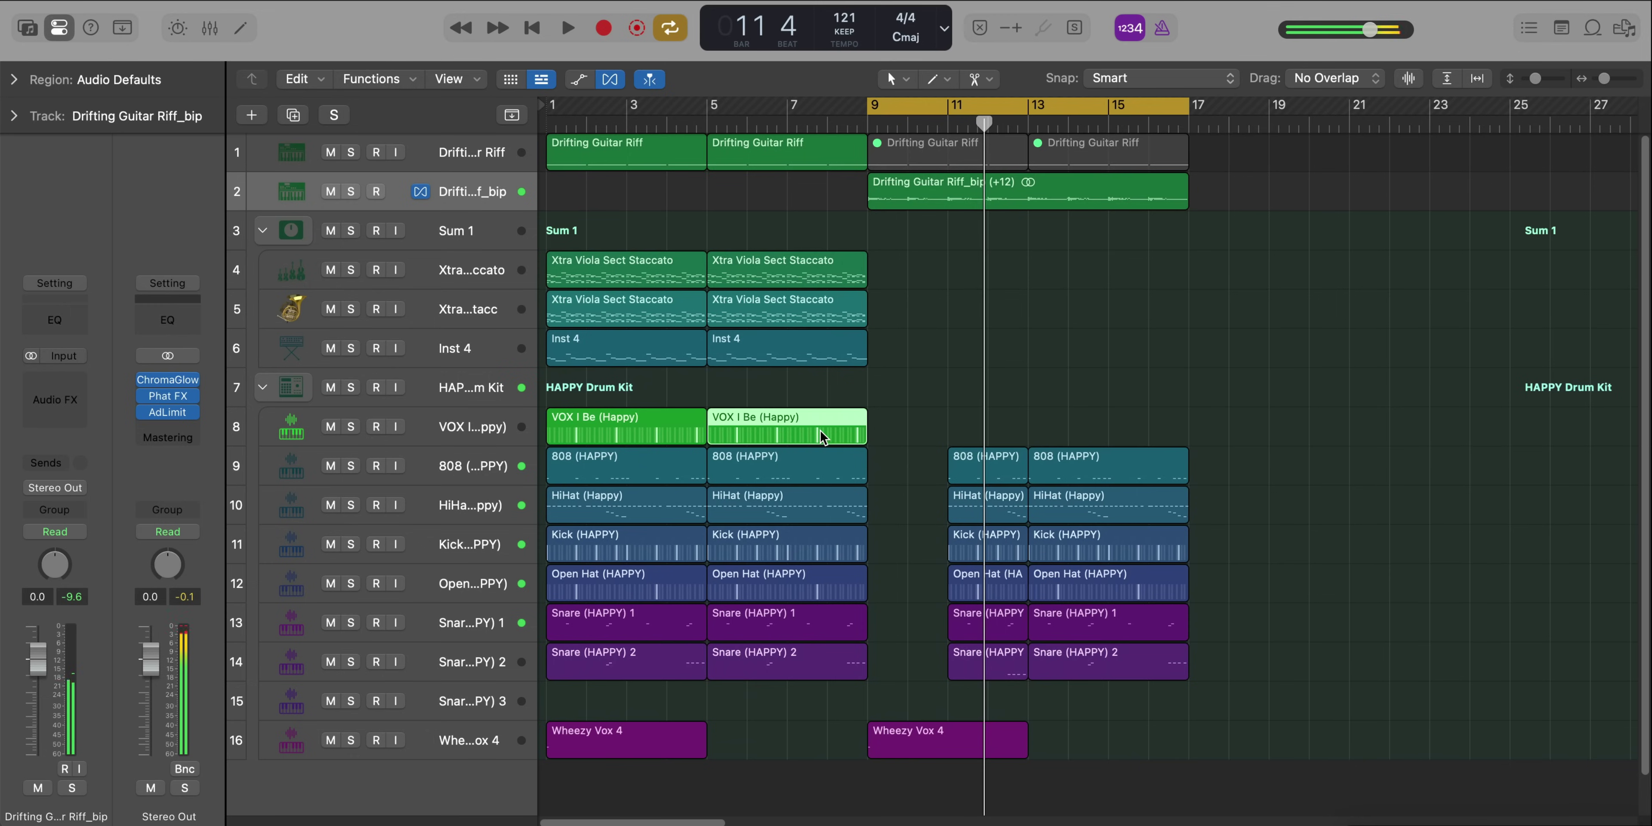
{"action": "key", "text": "super+r"}
{"action": "key", "text": "super+r"}
Bounce the two VOX I Be (Happy) regions at bars 9–16 in place to one file, transpose the bounce by +12, and play it
{"action": "left_click_drag", "start_coordinate": [1327, 421], "coordinate": [989, 414]}
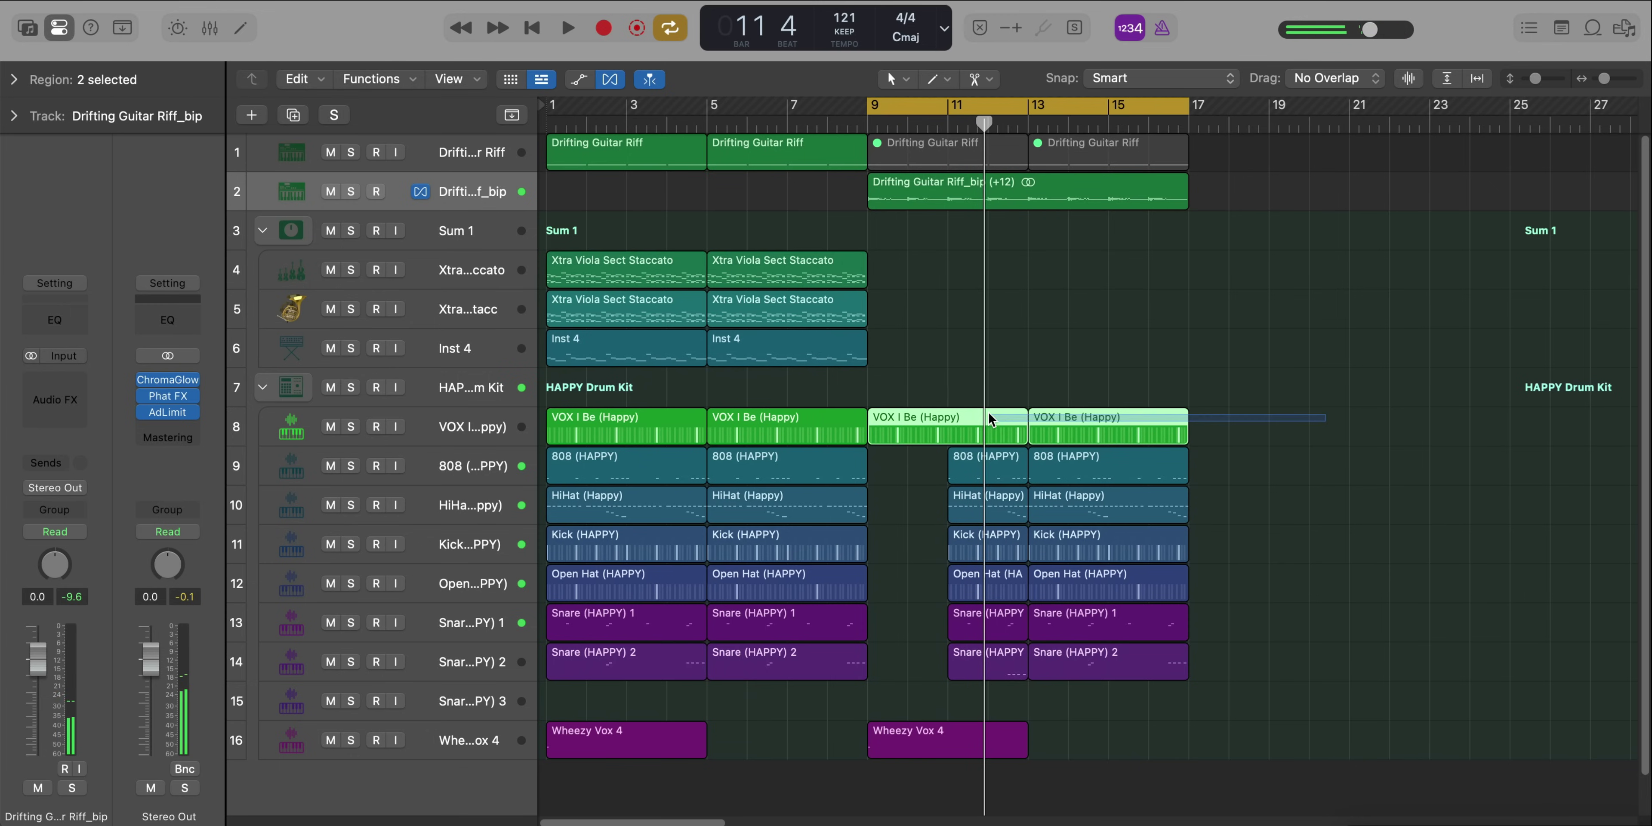
{"action": "key", "text": "ctrl+b"}
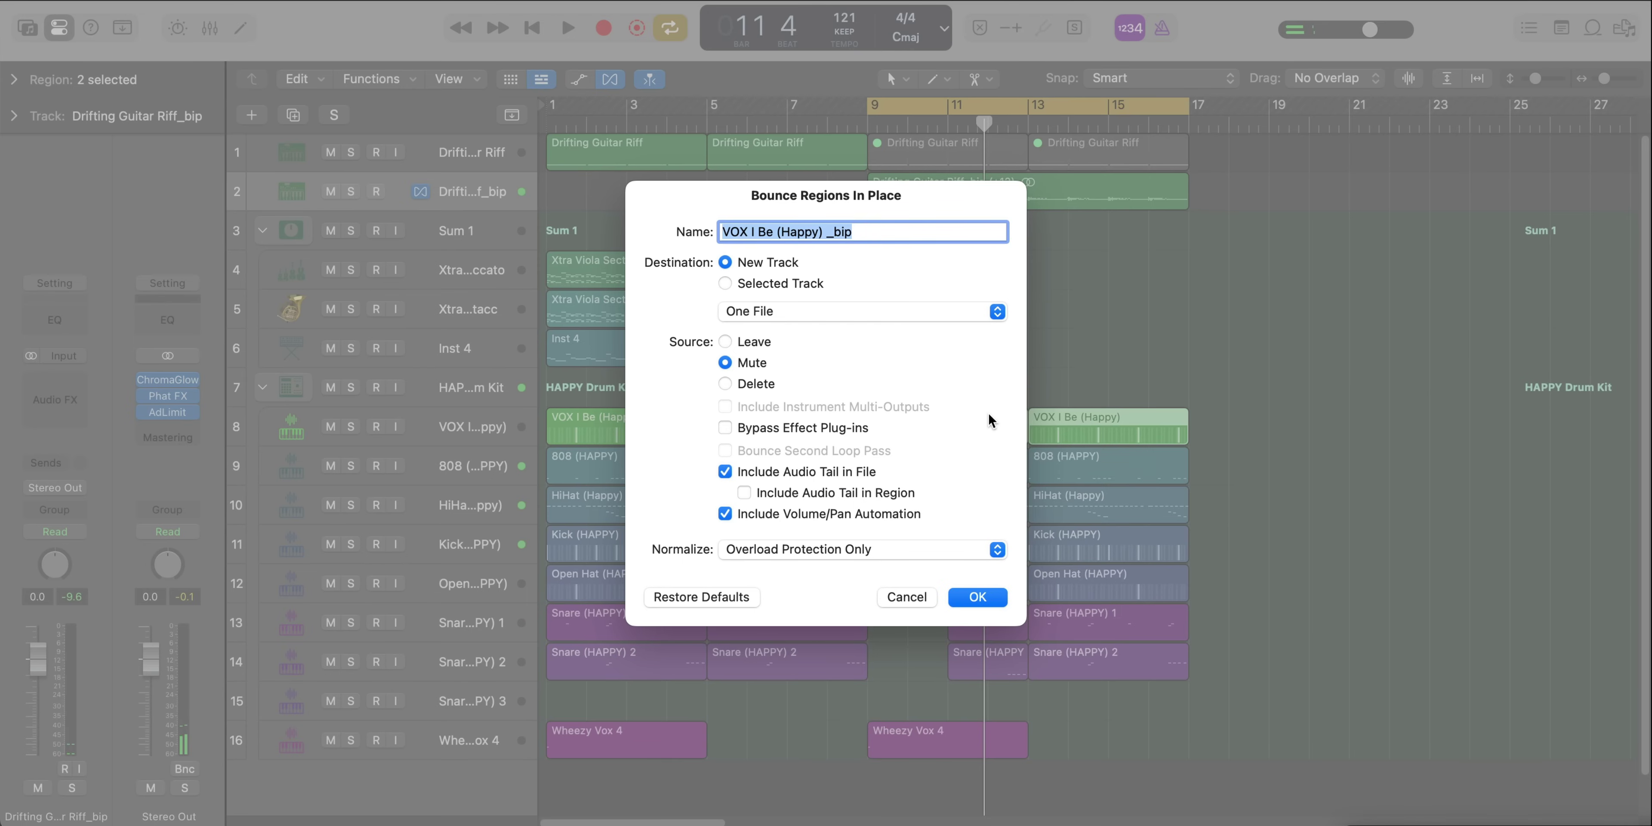
{"action": "key", "text": "Return"}
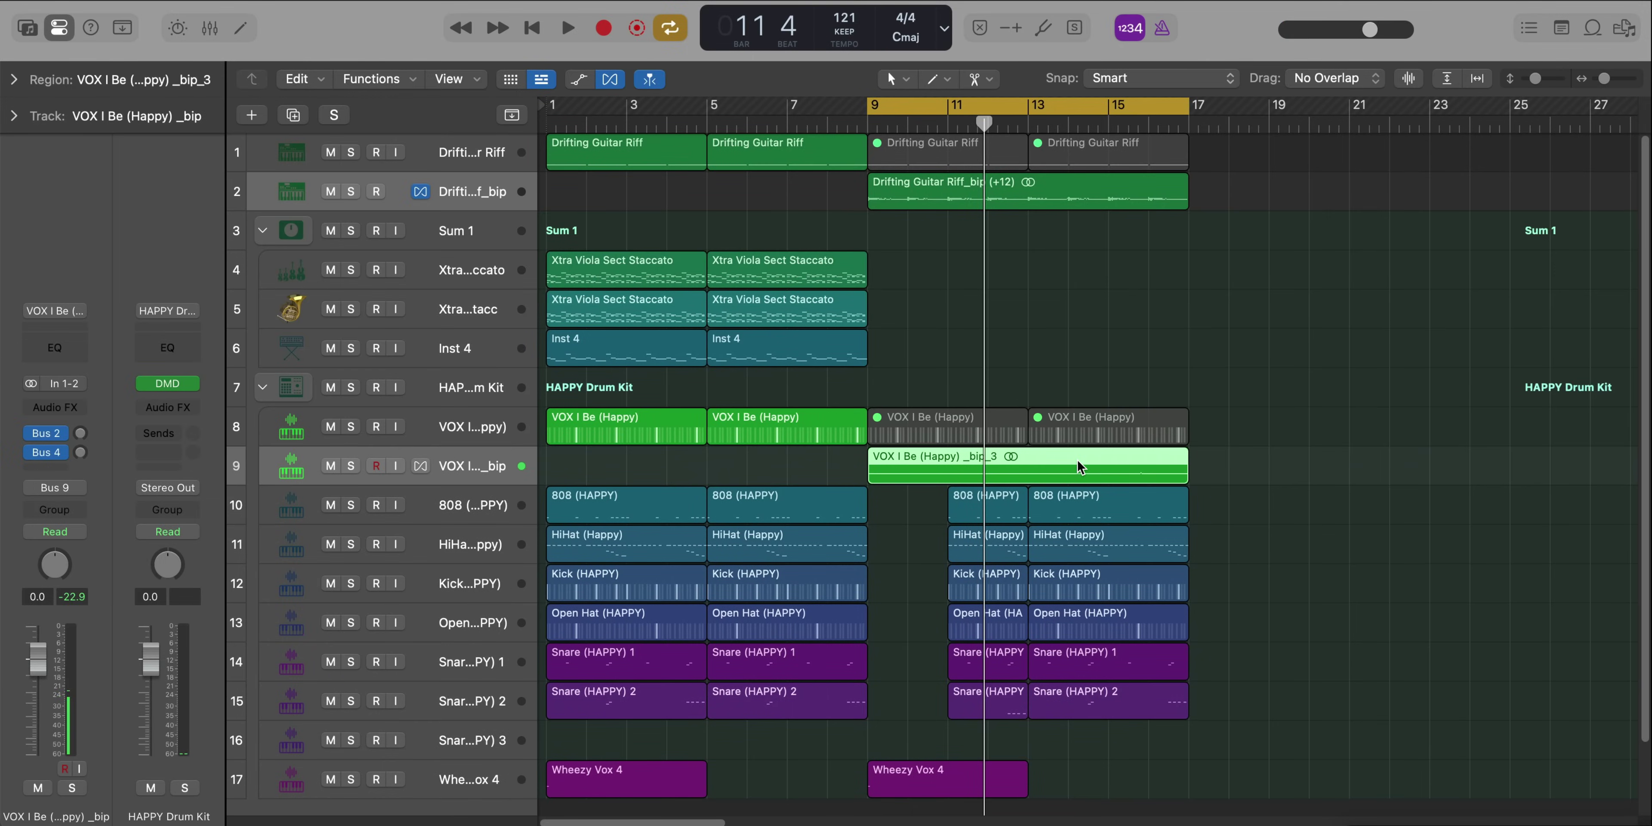
{"action": "key", "text": "space"}
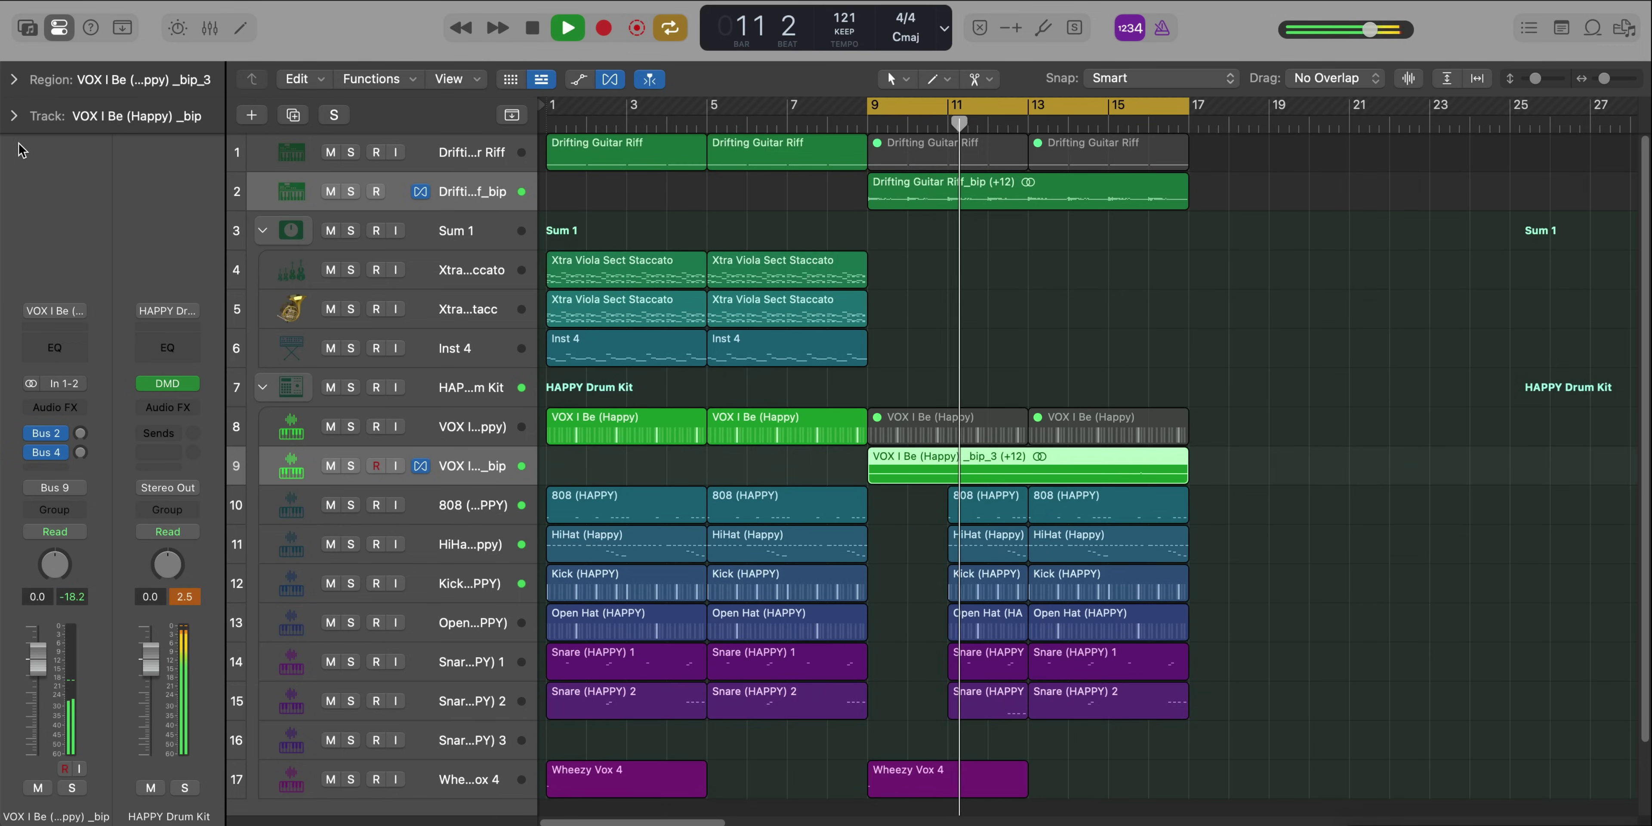
Show the region parameters of the bounced VOX I Be region and open its gain for editing
{"action": "left_click", "coordinate": [10, 75]}
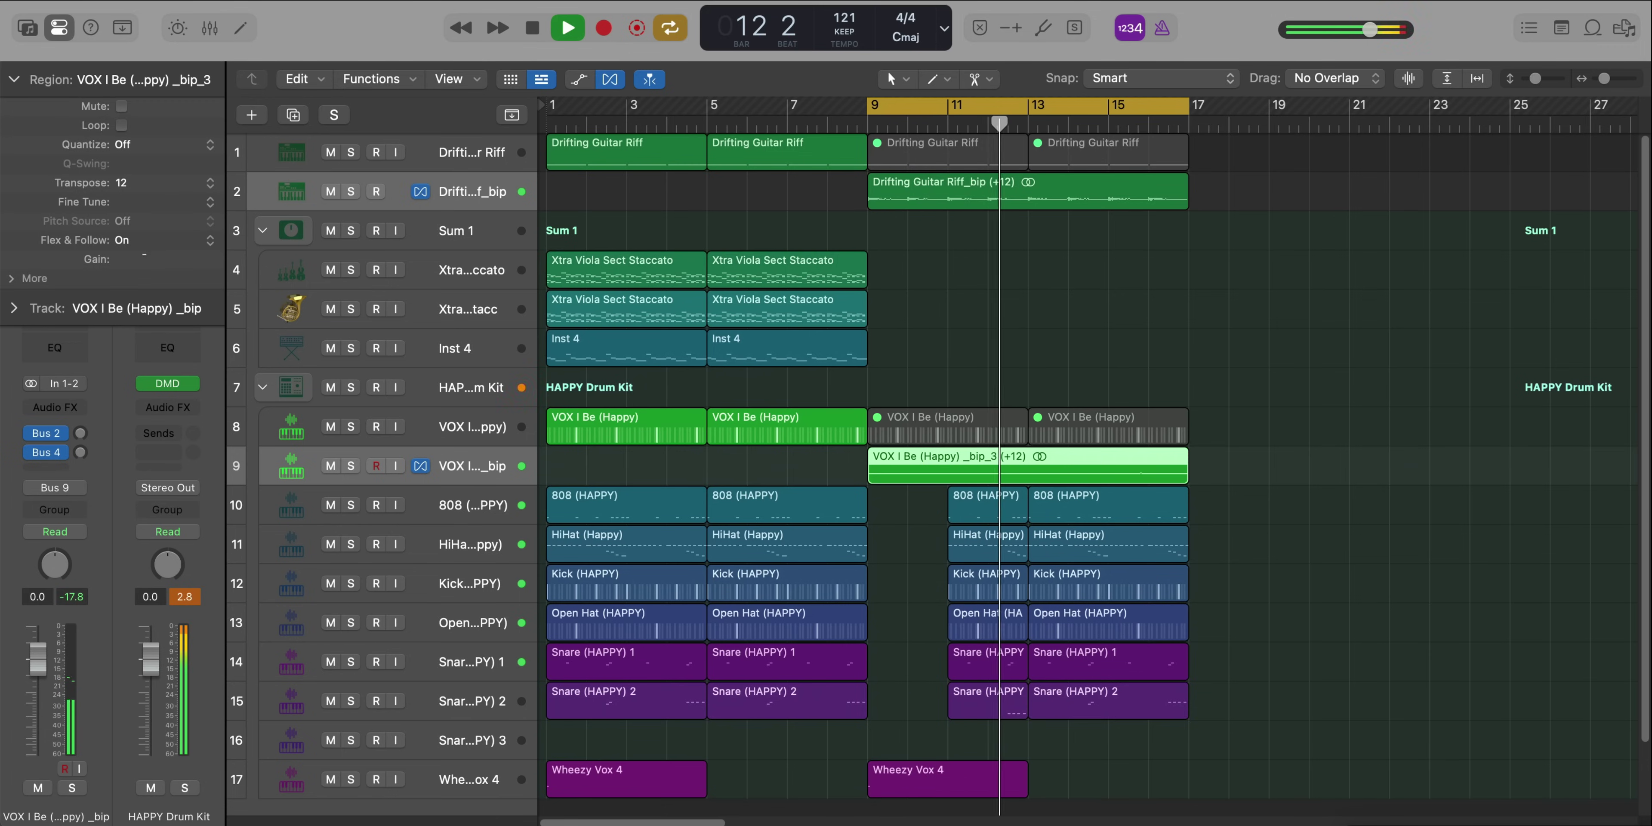
{"action": "double_click", "coordinate": [144, 256]}
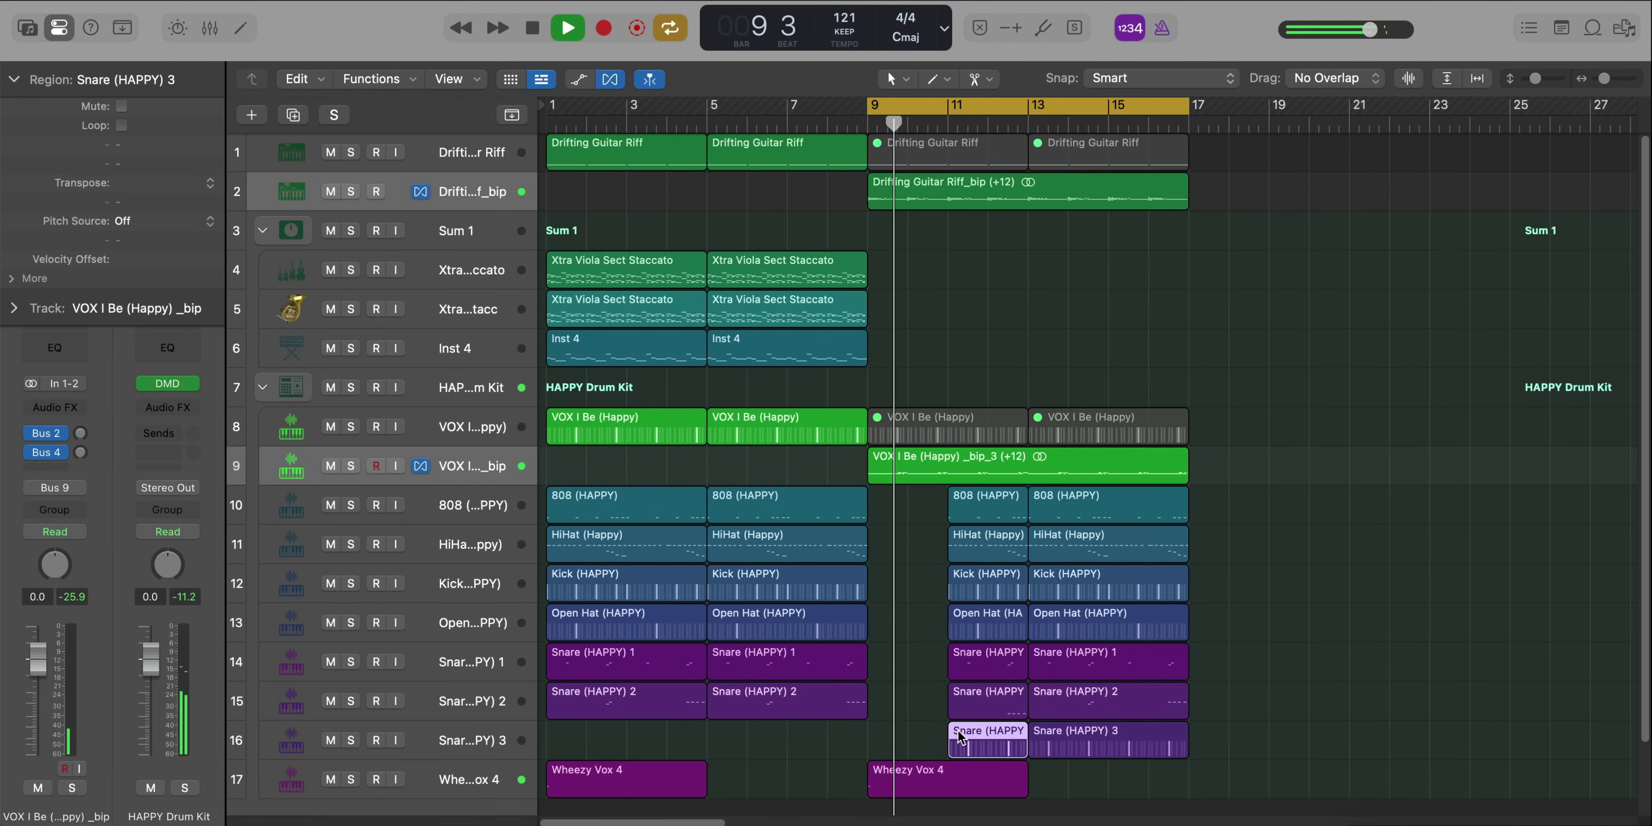
{"action": "left_click", "coordinate": [957, 733]}
{"action": "key", "text": "super+Left"}
{"action": "key", "text": "super+Up"}
{"action": "key", "text": "super+Left"}
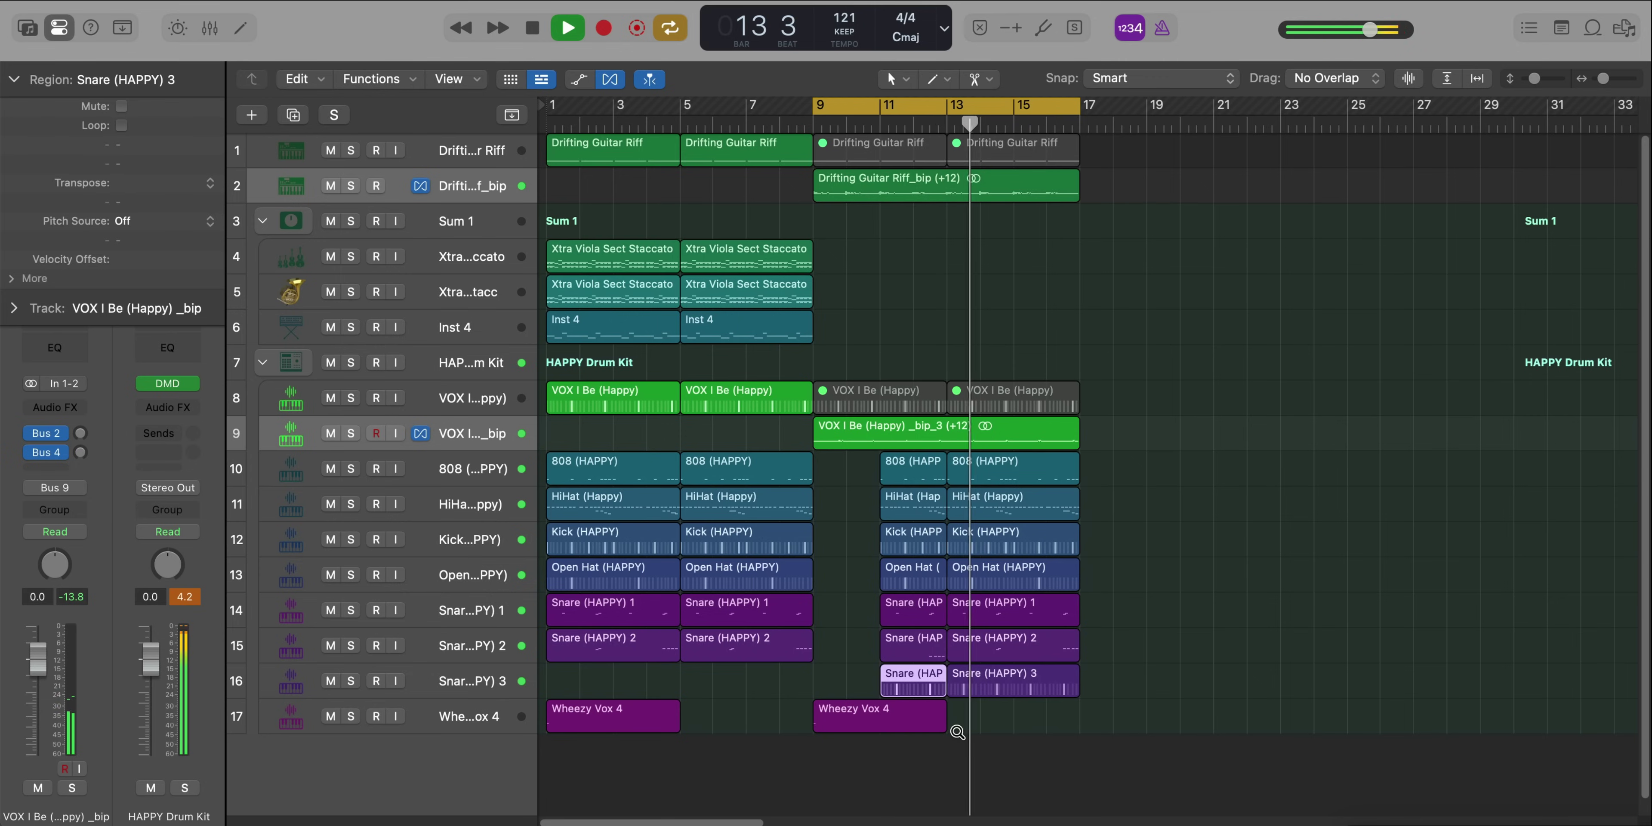
{"action": "scroll", "coordinate": [956, 731], "scroll_direction": "down", "scroll_amount": 1}
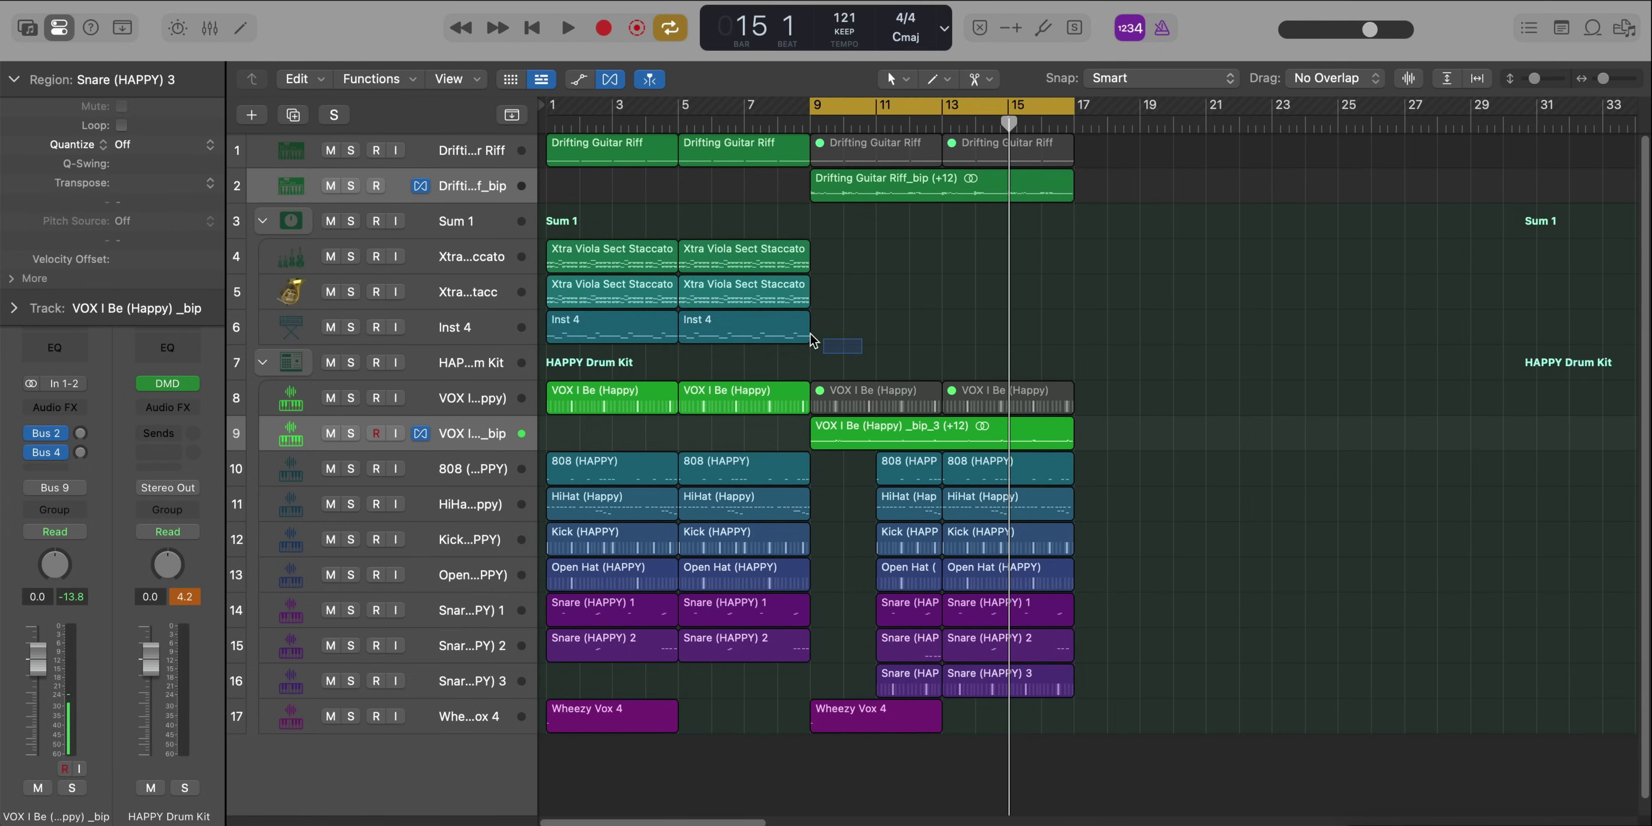
Repeat the Sum 1 instrument regions into bars 9–16 and bounce the copies in place to one track placed directly above HAPPY Drum Kit
{"action": "left_click_drag", "start_coordinate": [814, 239], "coordinate": [1134, 381]}
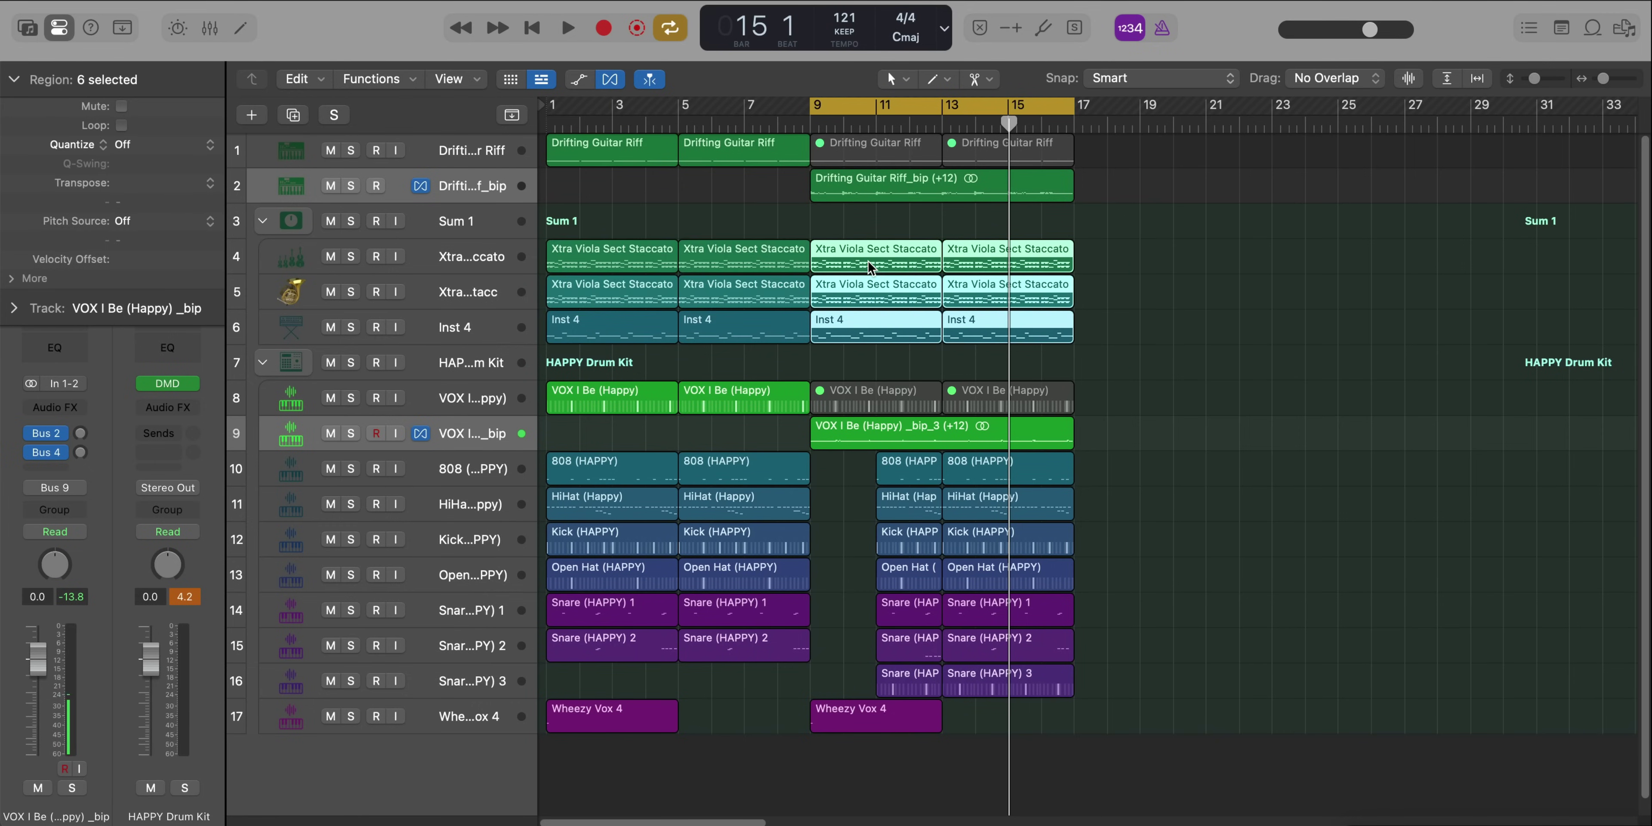
{"action": "key", "text": "ctrl+b"}
{"action": "key", "text": "Return"}
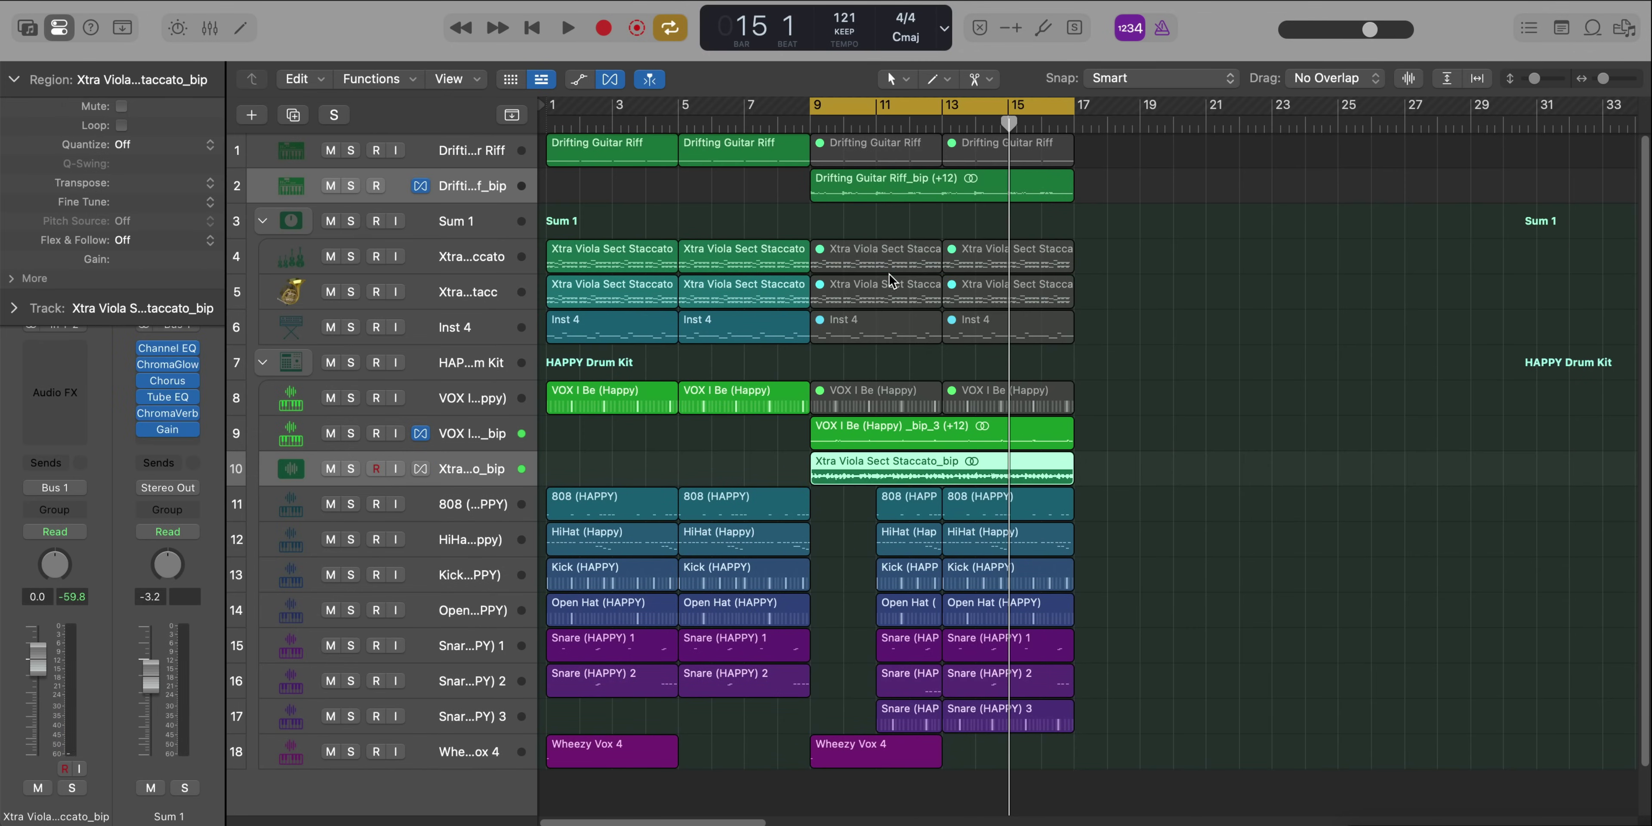
{"action": "left_click_drag", "start_coordinate": [491, 468], "coordinate": [506, 365]}
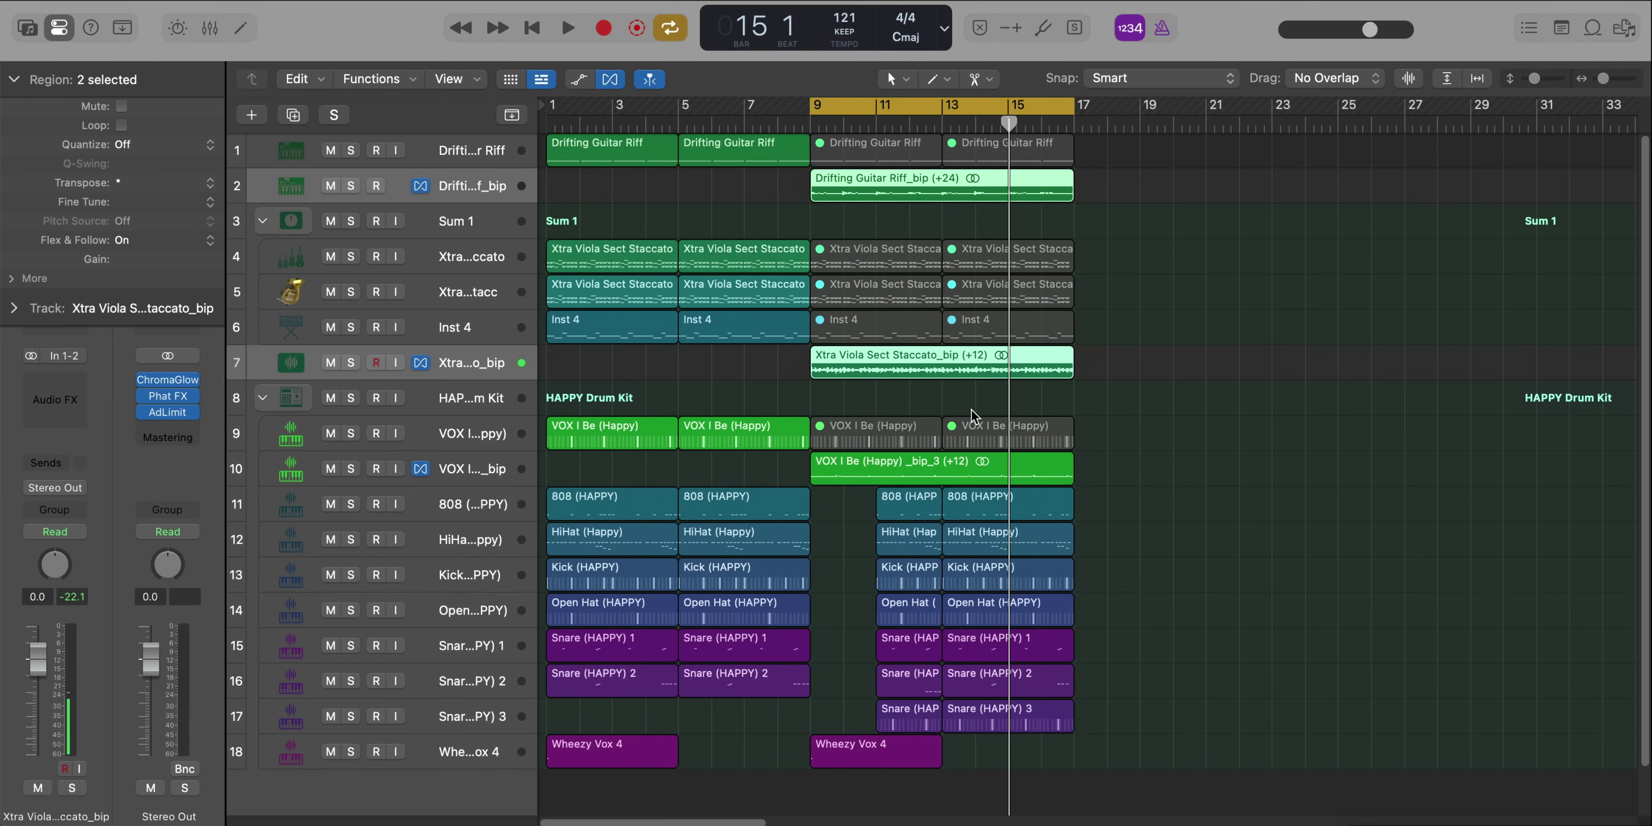
Set both the Drifting Guitar Riff and Xtra Viola Sect Staccato bounces to a +12 transposition and play the section
{"action": "left_click", "coordinate": [1059, 210]}
{"action": "left_click", "coordinate": [1007, 192]}
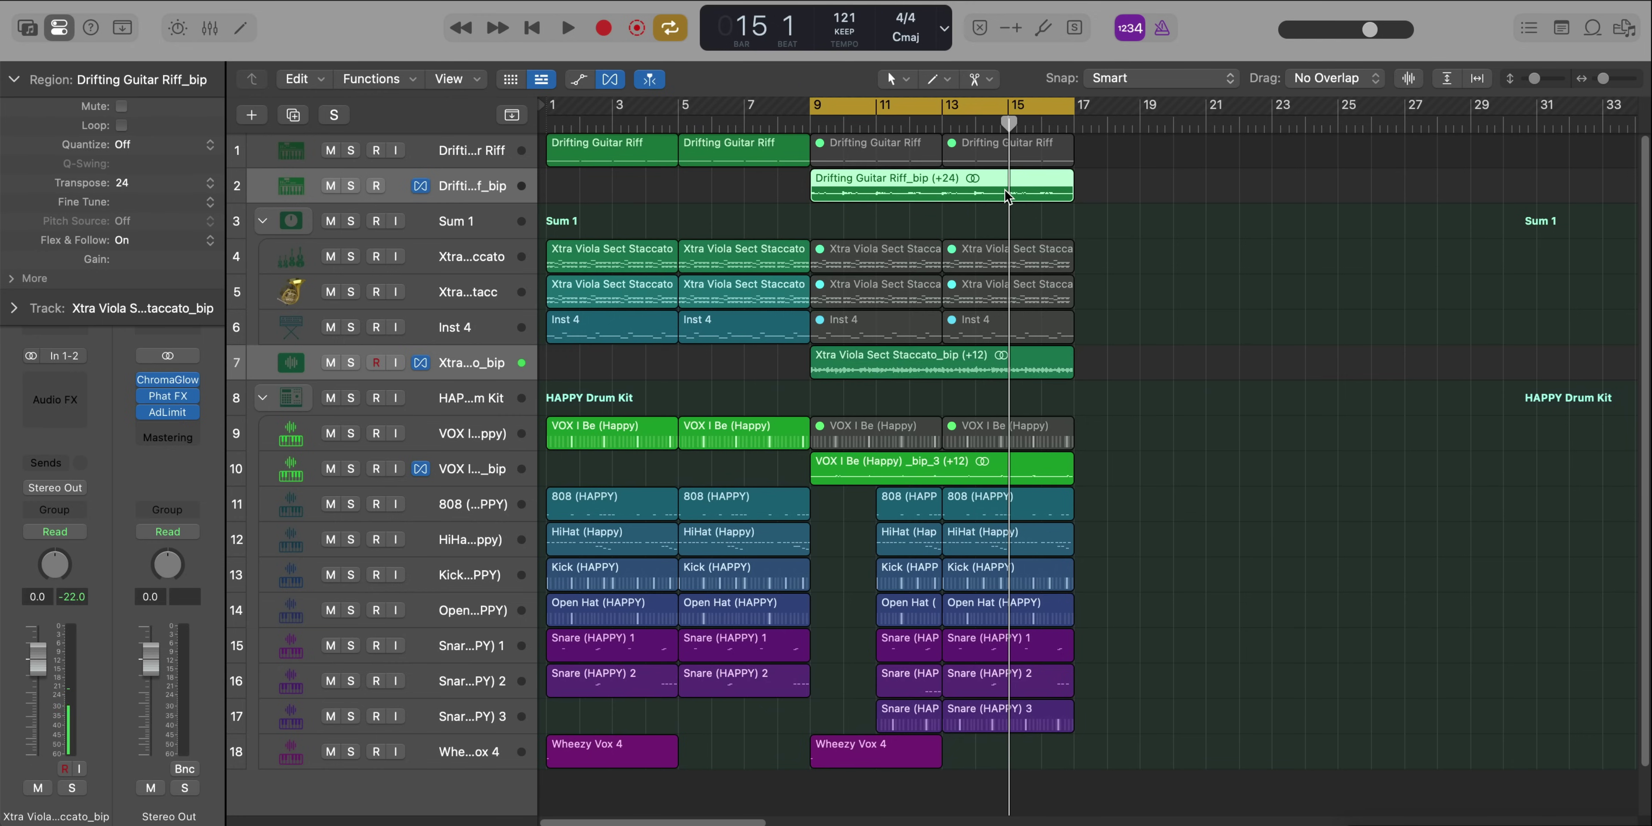
{"action": "key", "text": "super+z"}
{"action": "left_click", "coordinate": [1191, 302]}
{"action": "key", "text": "space"}
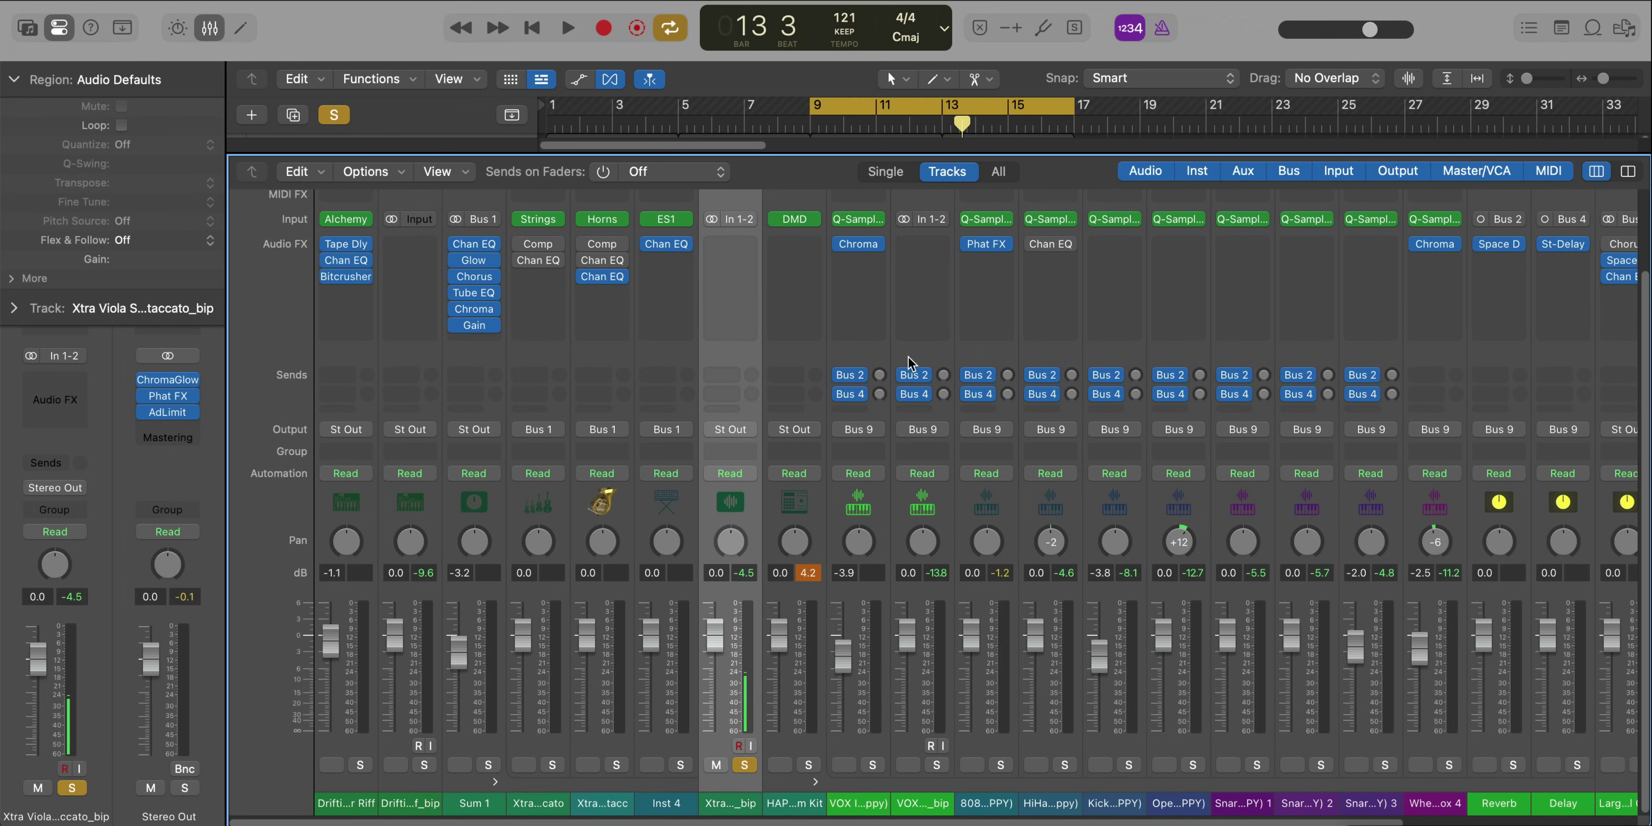
Copy ChromaGlow from the Sum 1 channel to the Xtra Viola Sect Staccato bounce in the mixer, play the track, and check the plug-in's settings
{"action": "scroll", "coordinate": [660, 331], "scroll_direction": "up", "scroll_amount": 2}
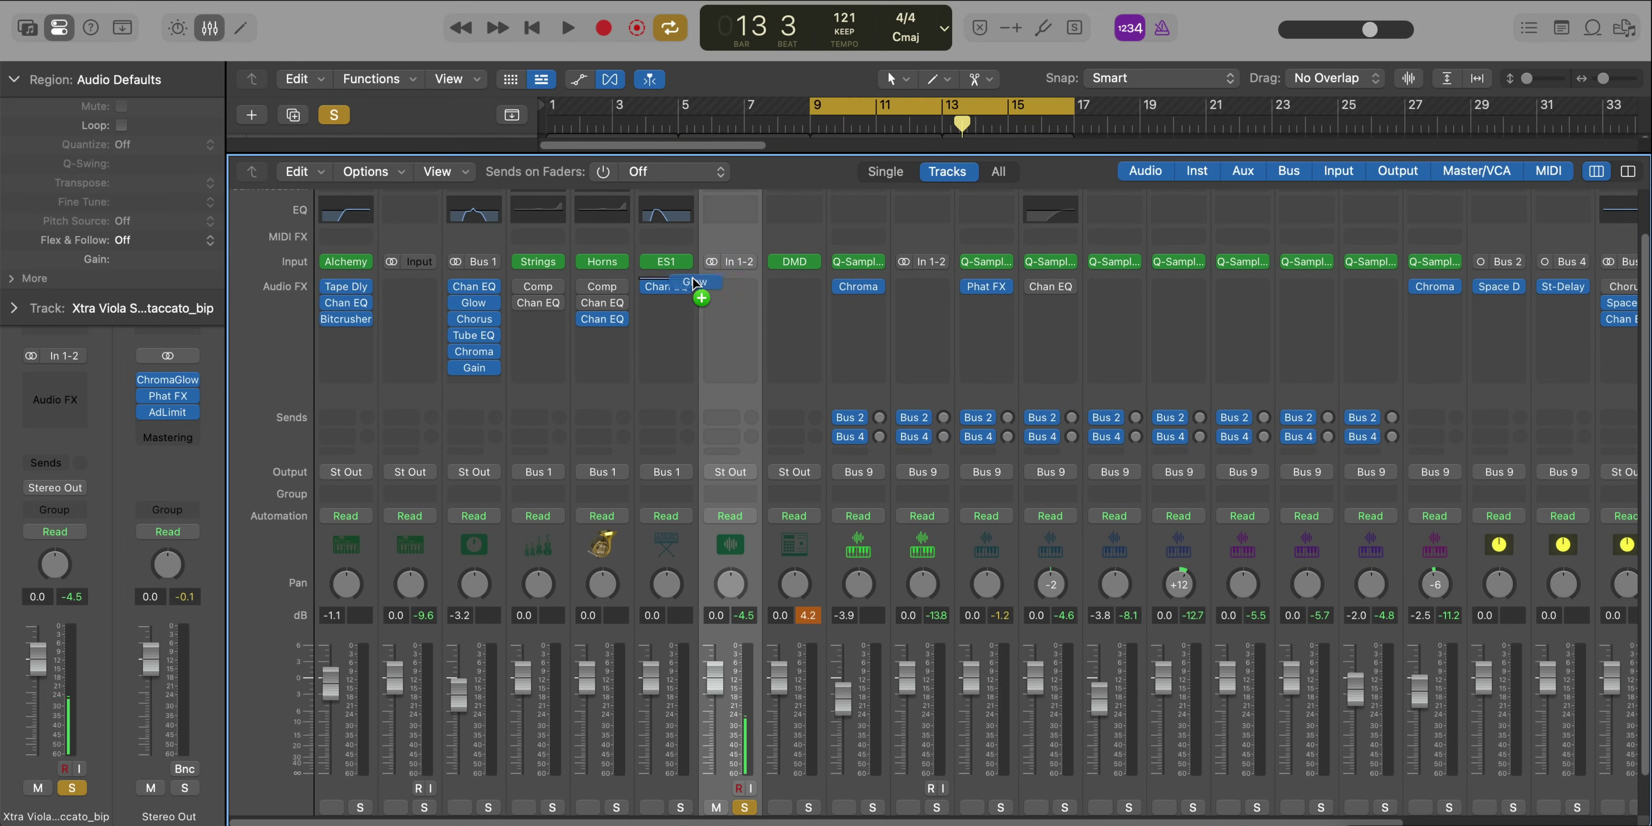
{"action": "left_click_drag", "start_coordinate": [731, 287], "coordinate": [733, 288]}
{"action": "key", "text": "x"}
{"action": "key", "text": "x"}
{"action": "key", "text": "x"}
{"action": "key", "text": "space"}
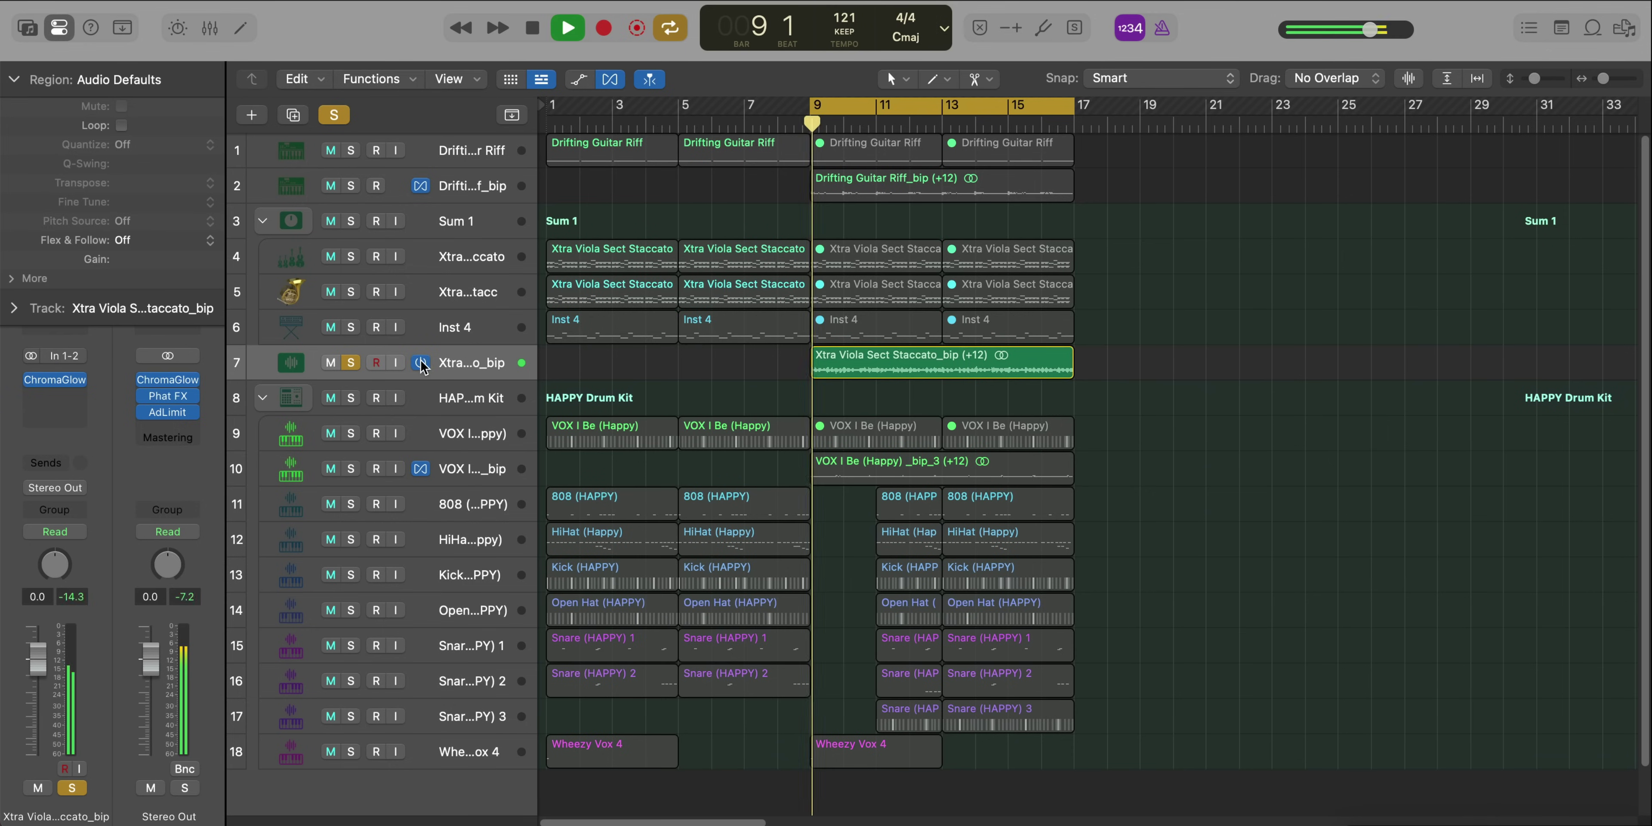
{"action": "left_click", "coordinate": [84, 383]}
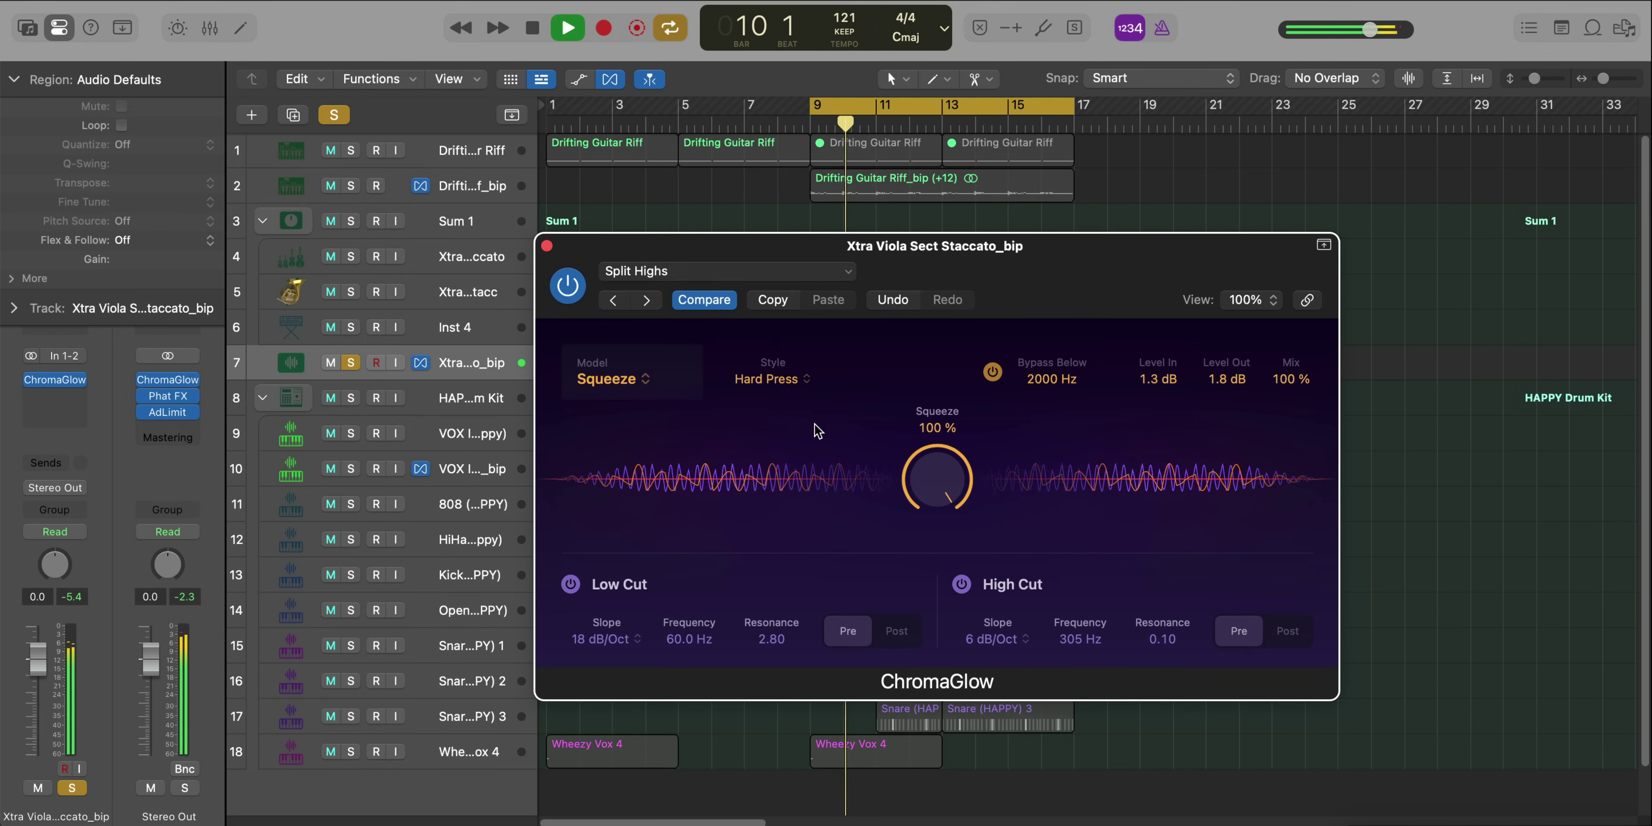
{"action": "left_click", "coordinate": [546, 246]}
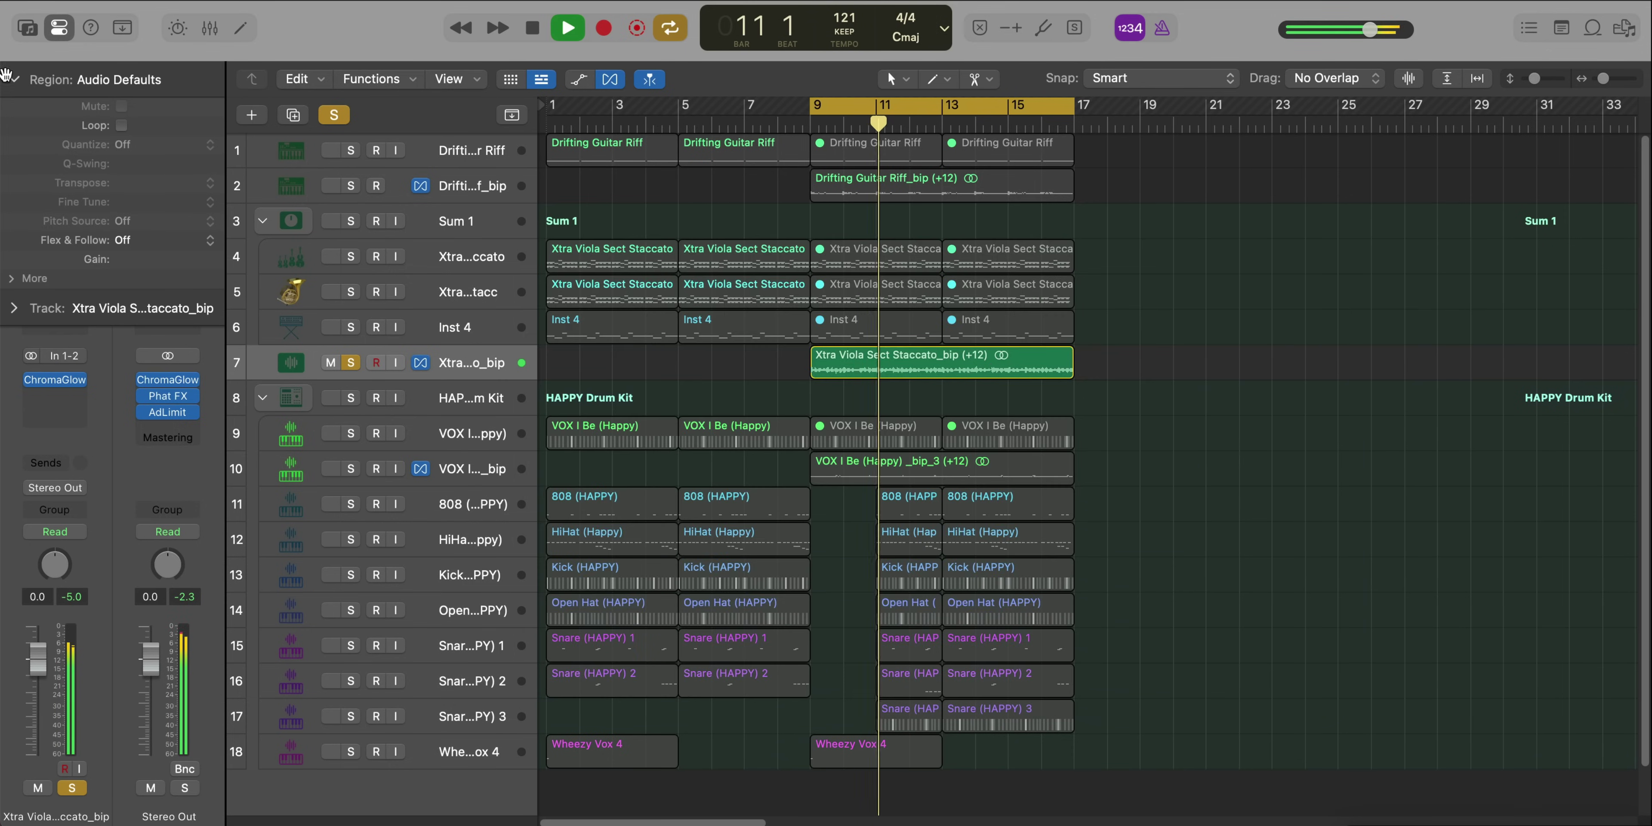
Add a Channel EQ to the Xtra Viola Sect Staccato bounce with a high shelf of about -22.7 dB at 785 Hz and a low cut at about 234 Hz
{"action": "left_click", "coordinate": [67, 334]}
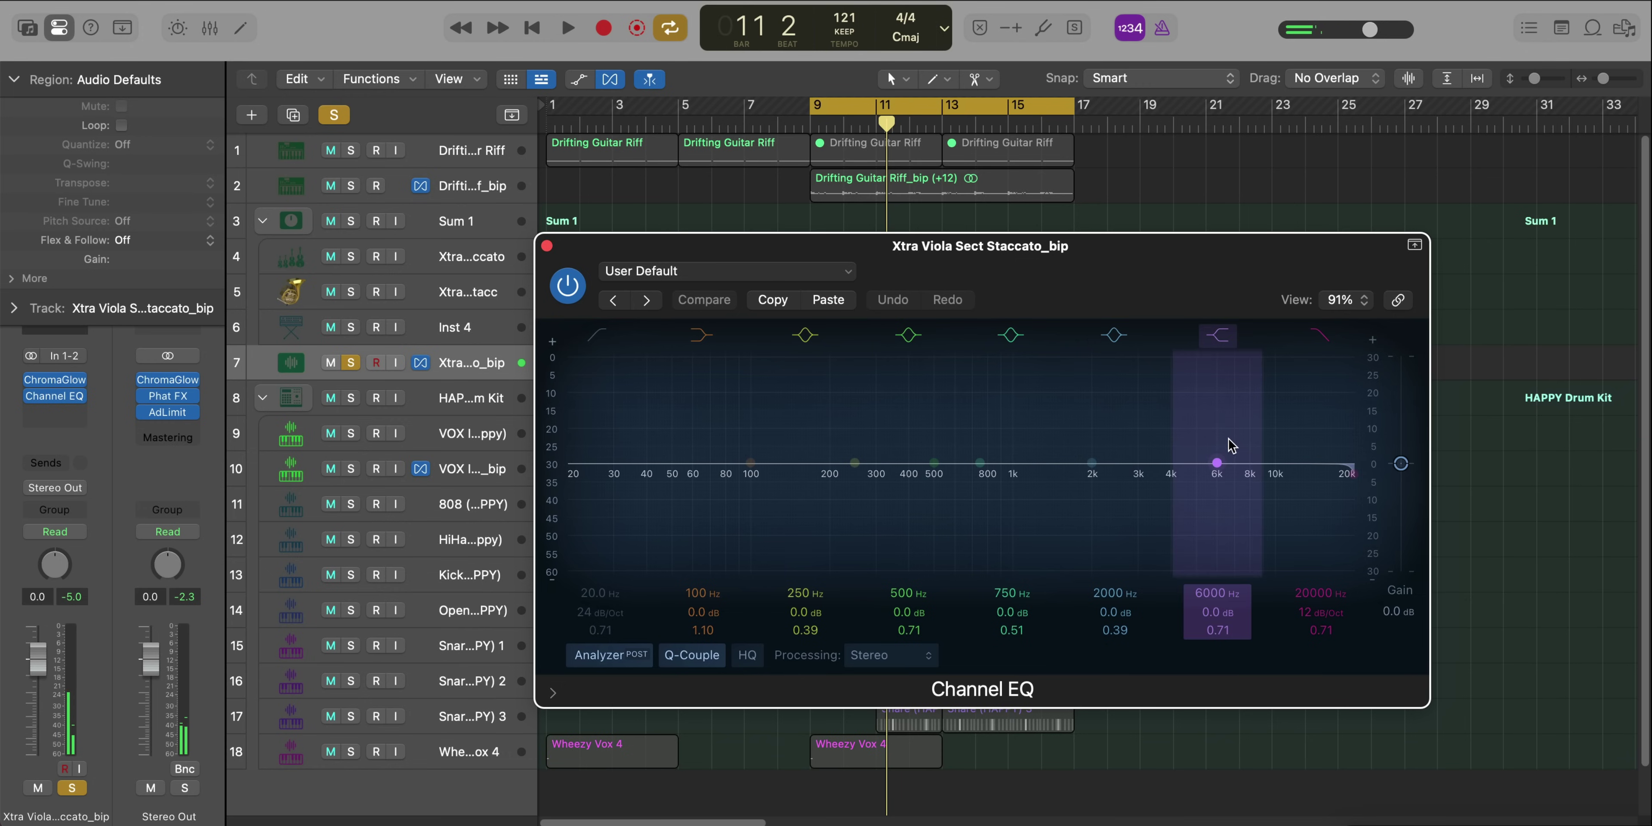
{"action": "key", "text": "space"}
{"action": "left_click_drag", "start_coordinate": [1231, 444], "coordinate": [976, 553]}
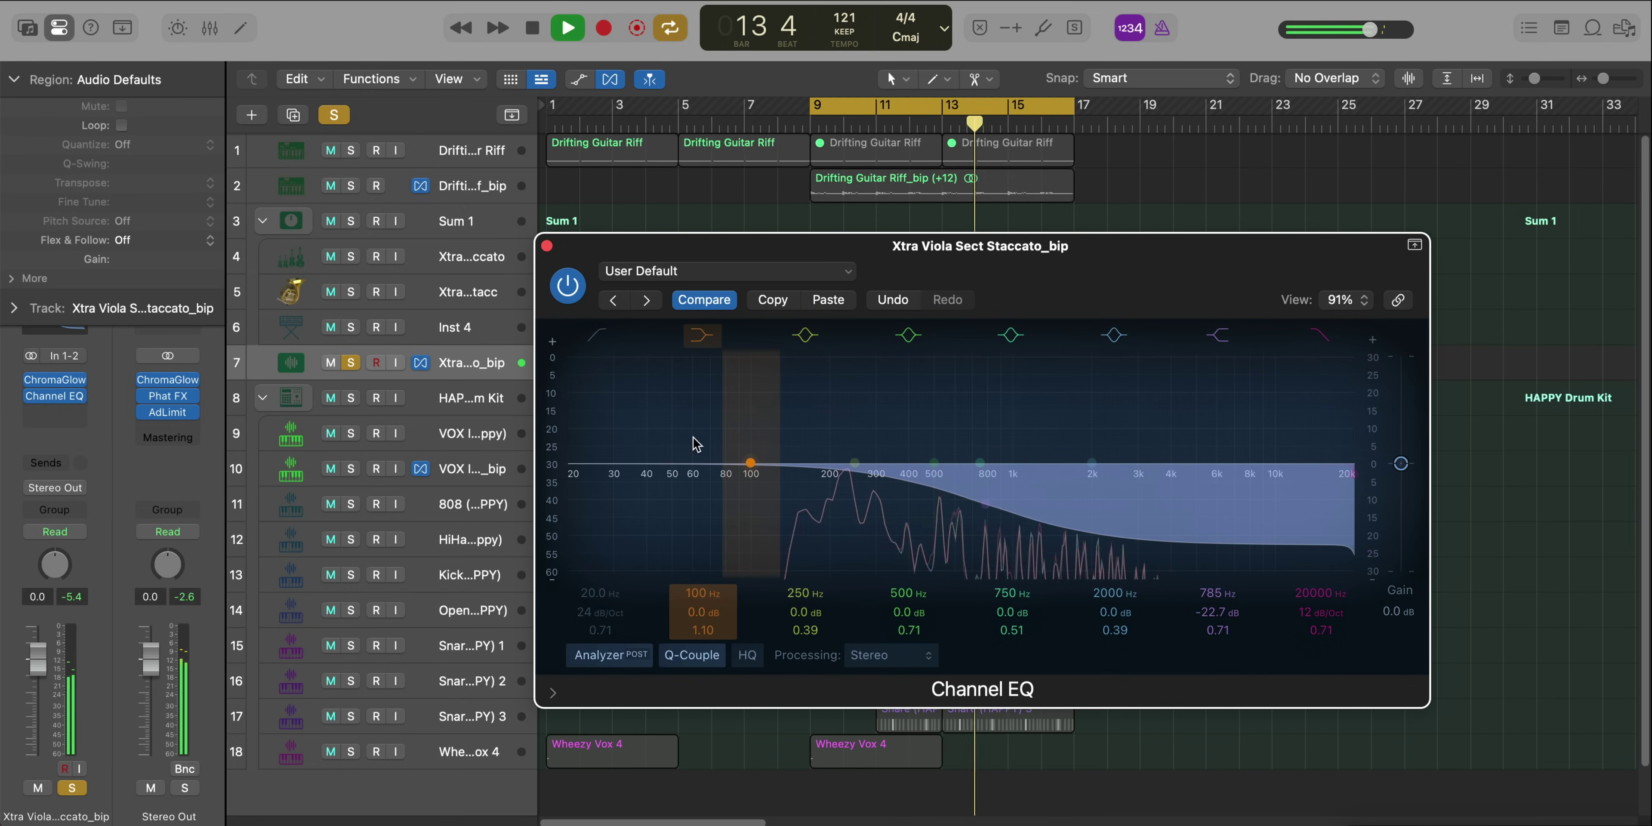
{"action": "left_click", "coordinate": [598, 335]}
{"action": "left_click_drag", "start_coordinate": [578, 467], "coordinate": [804, 516]}
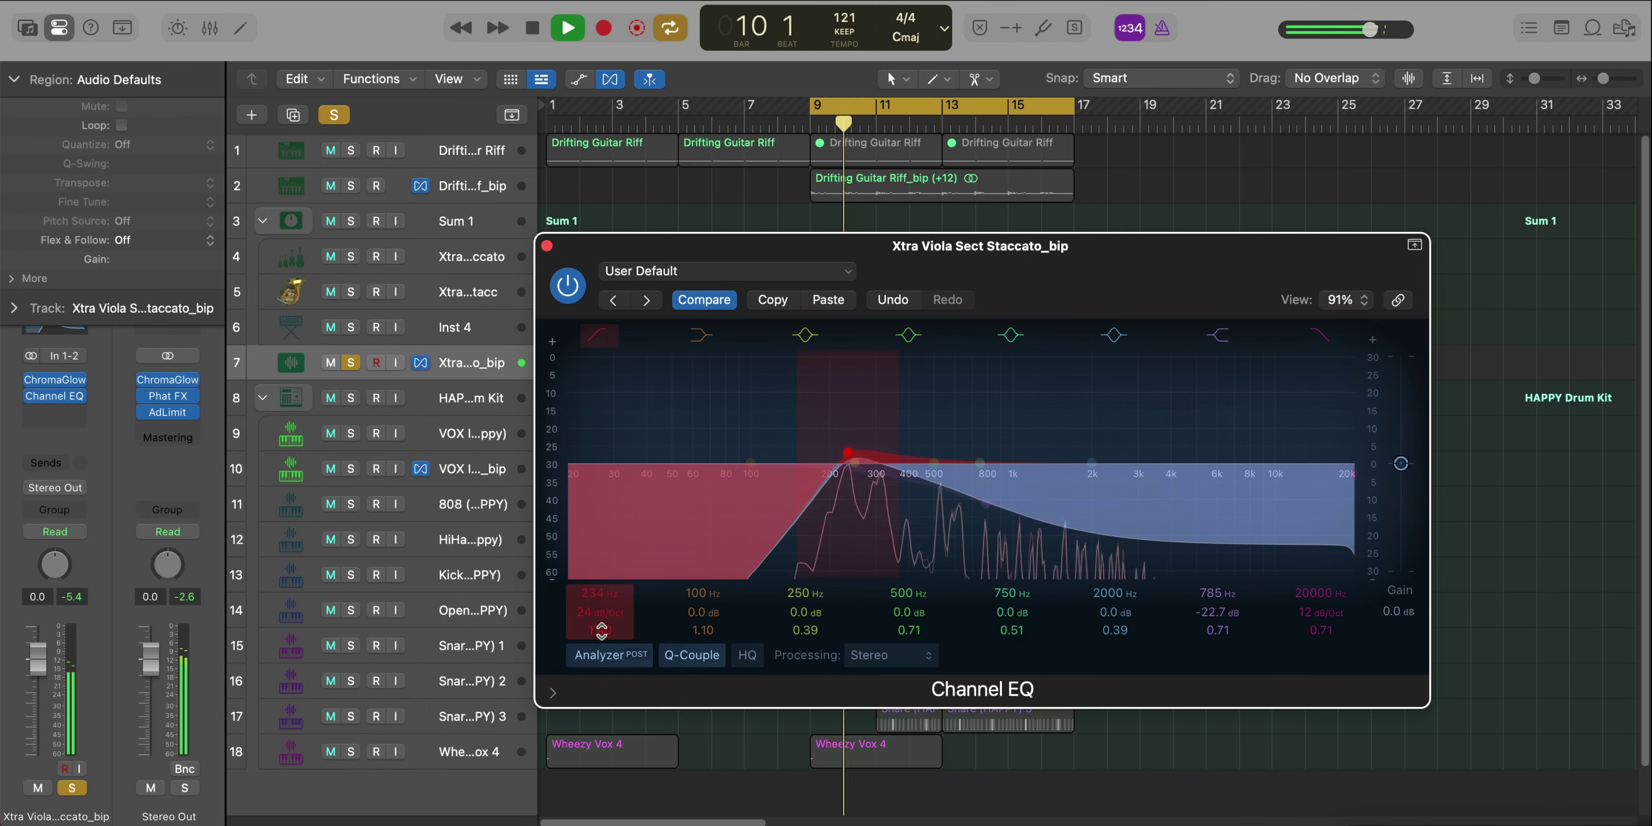
{"action": "left_click", "coordinate": [546, 246]}
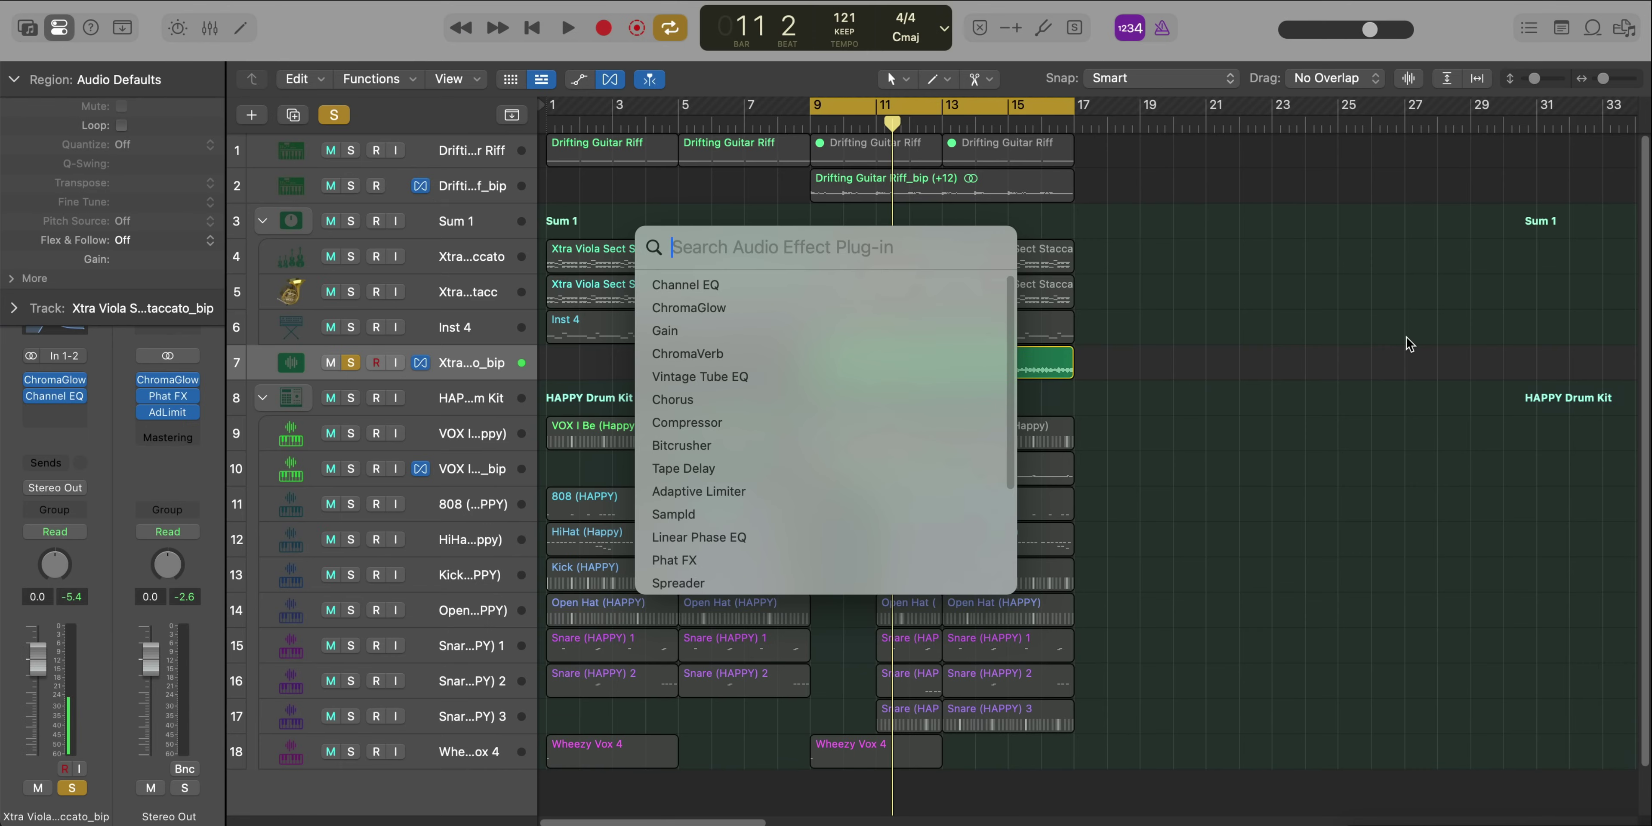
Add a Chorus plug-in to the Xtra Viola Sect Staccato bounce, load the Mega Wide Chorus preset, and audition it
{"action": "type", "text": "chor"}
{"action": "key", "text": "Return"}
{"action": "key", "text": "space"}
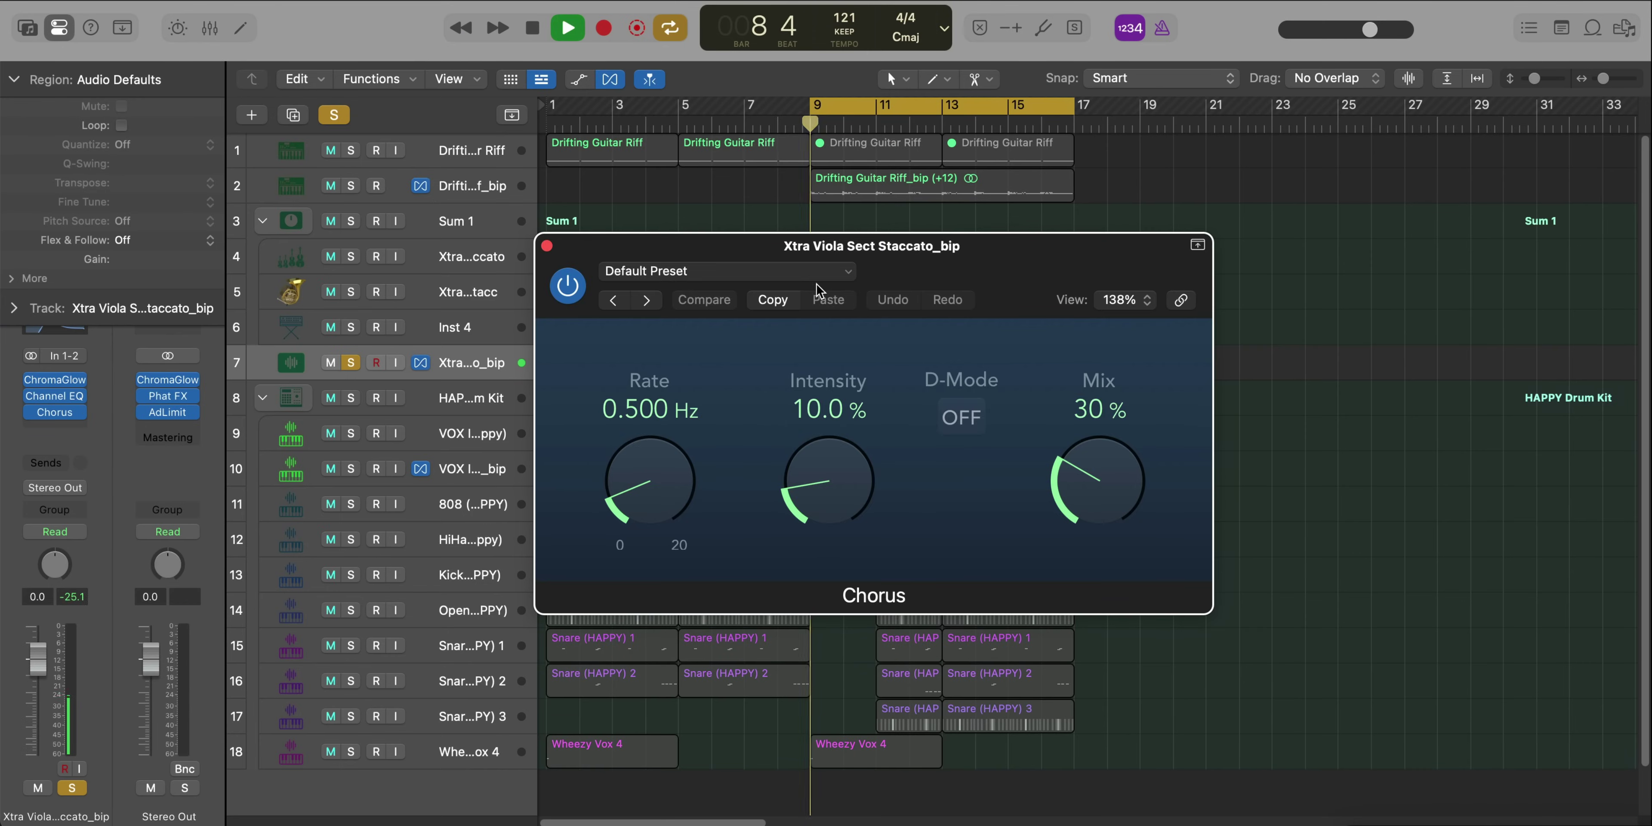
{"action": "left_click", "coordinate": [727, 271]}
{"action": "left_click", "coordinate": [667, 709]}
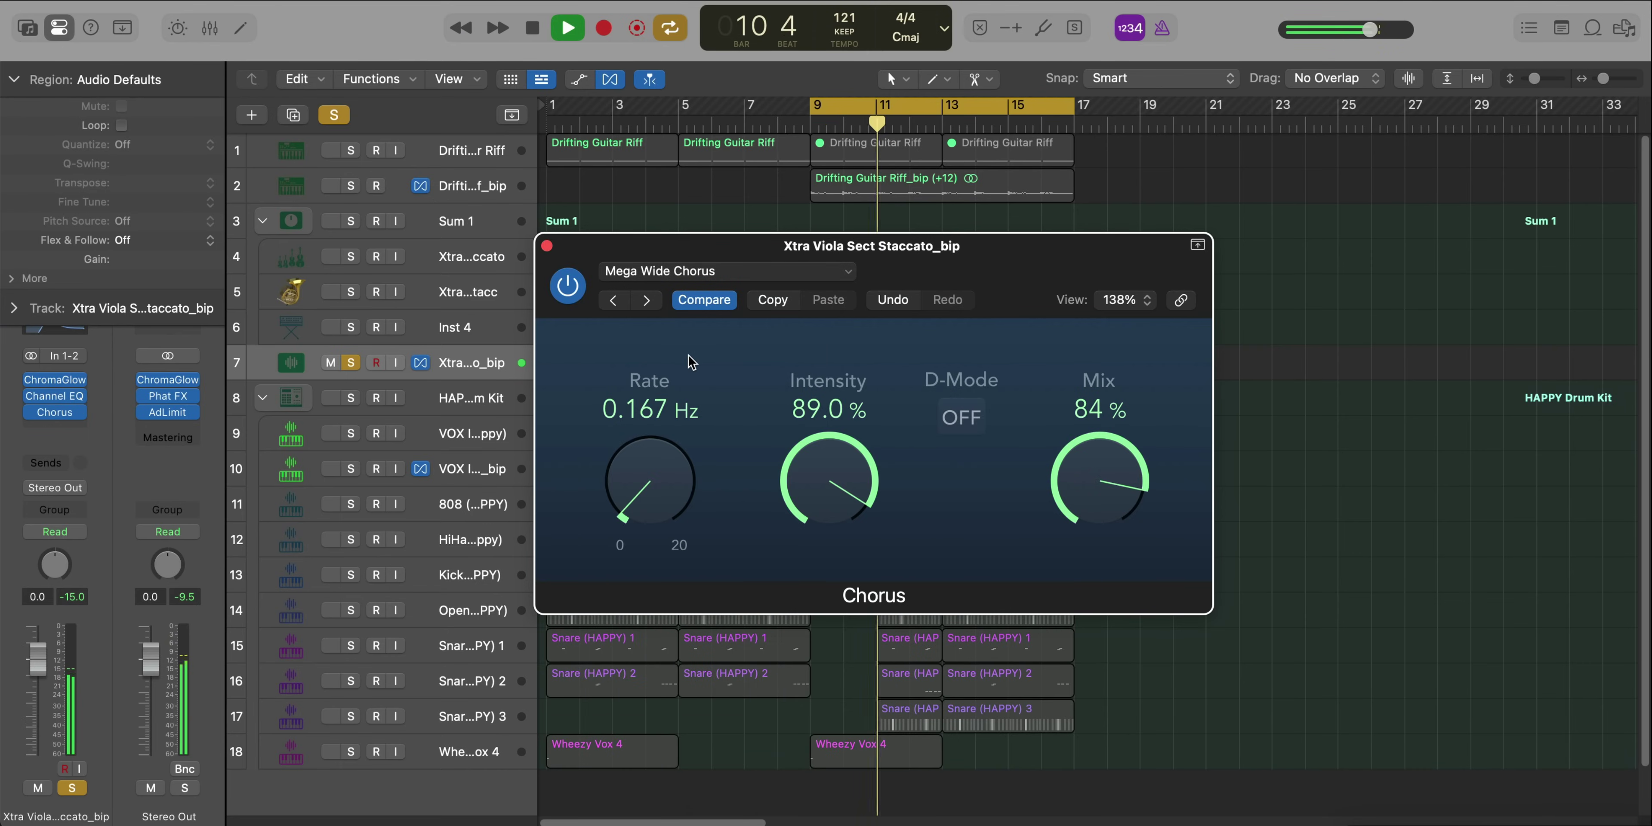
{"action": "left_click", "coordinate": [550, 245]}
{"action": "key", "text": "space"}
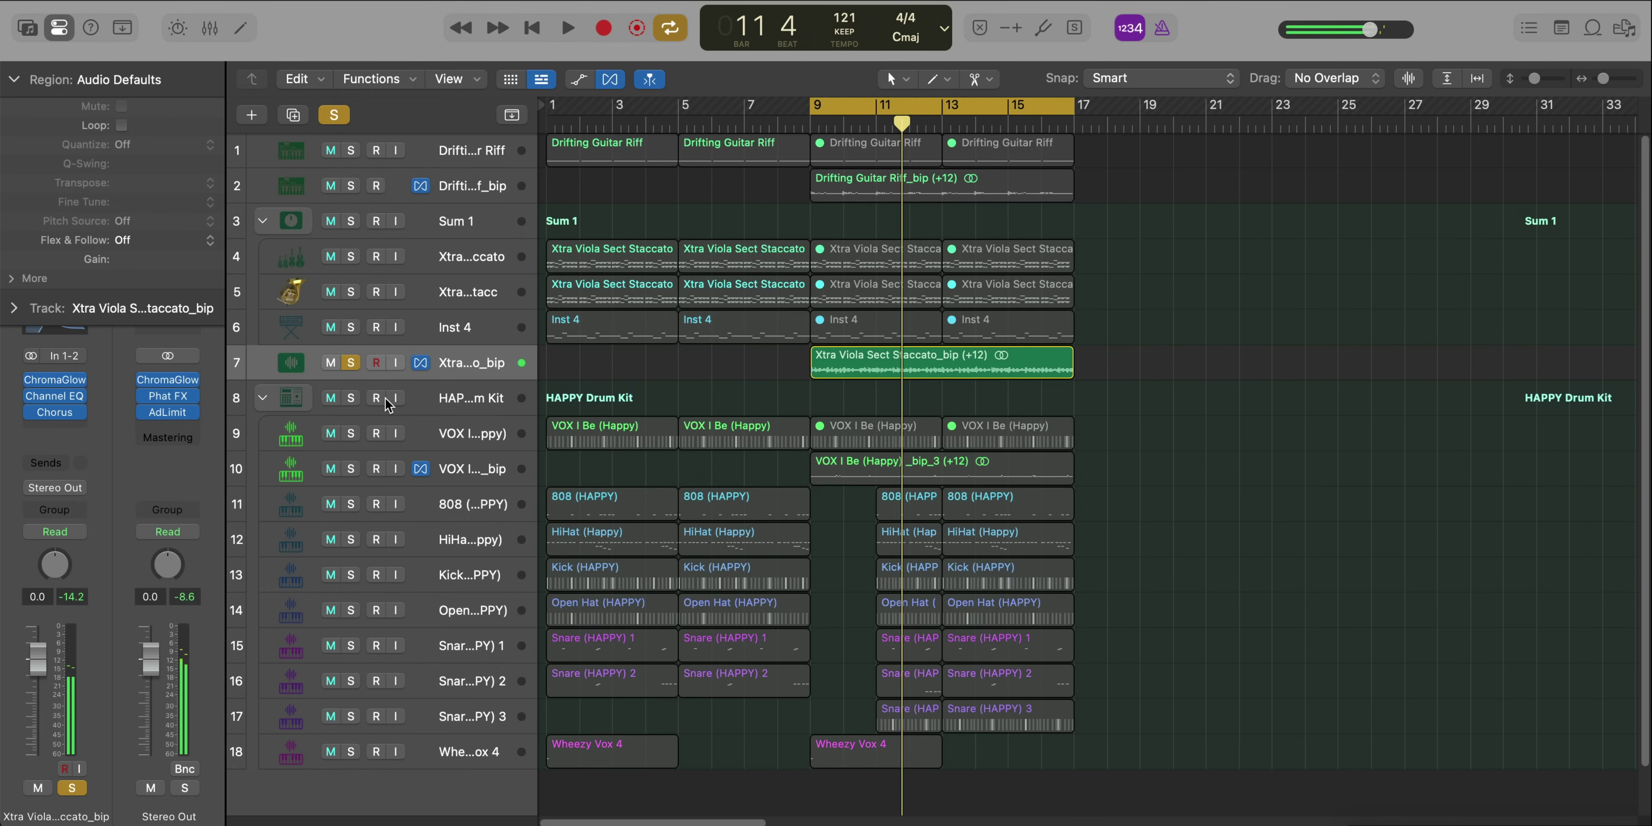
Find Phat FX in the audio effect search and insert it after the Chorus on the Xtra Viola Sect Staccato bounce
{"action": "key", "text": "shift+super+space"}
{"action": "key", "text": "Down"}
{"action": "key", "text": "Down"}
{"action": "key", "text": "Down"}
{"action": "key", "text": "Down"}
{"action": "key", "text": "Down"}
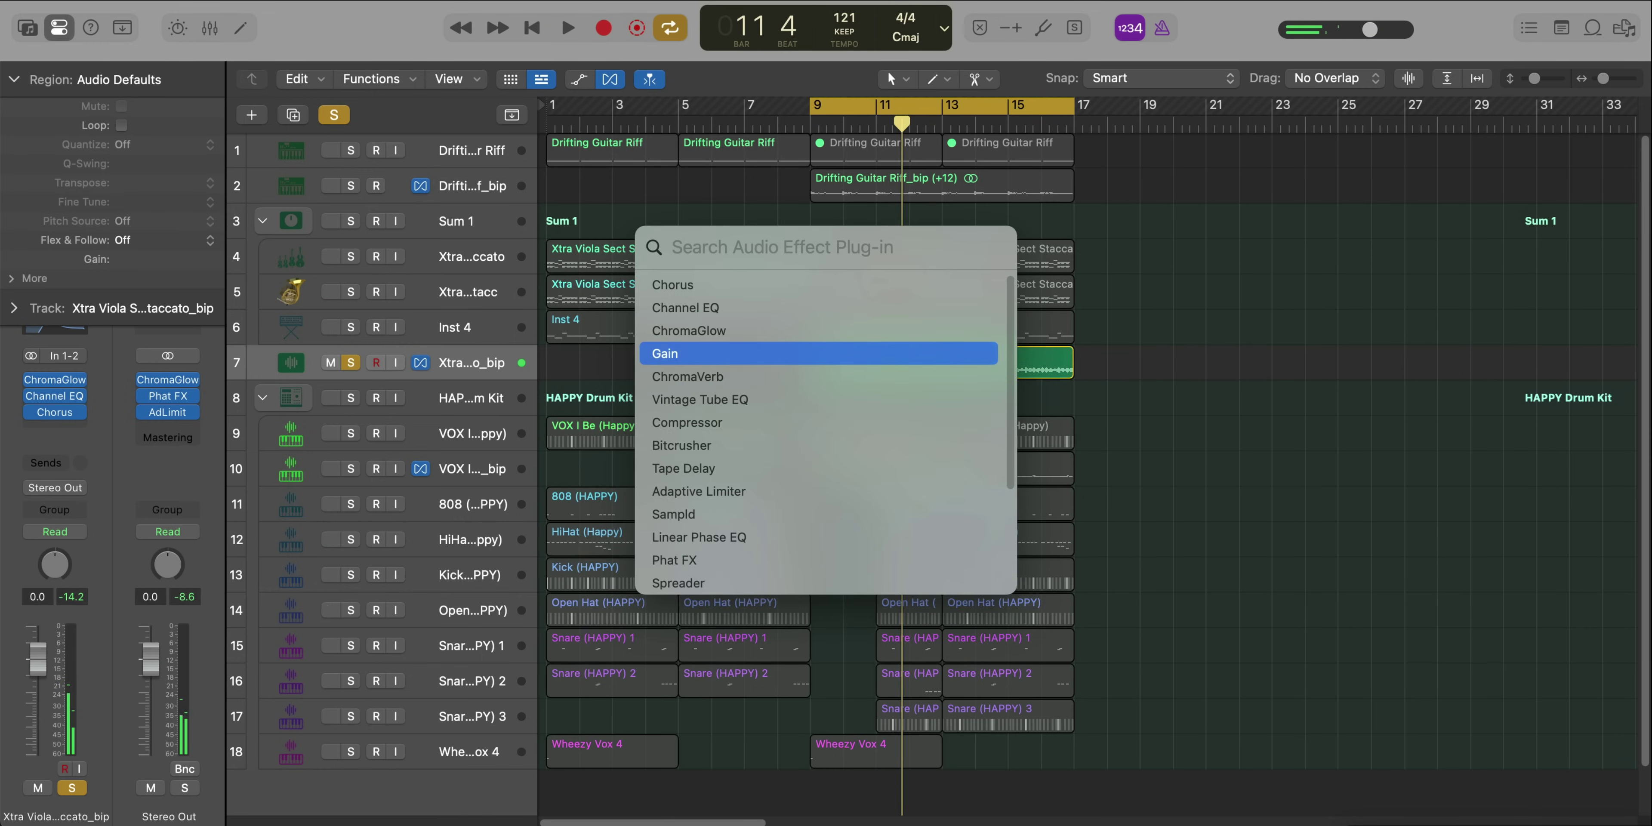
{"action": "type", "text": "phat"}
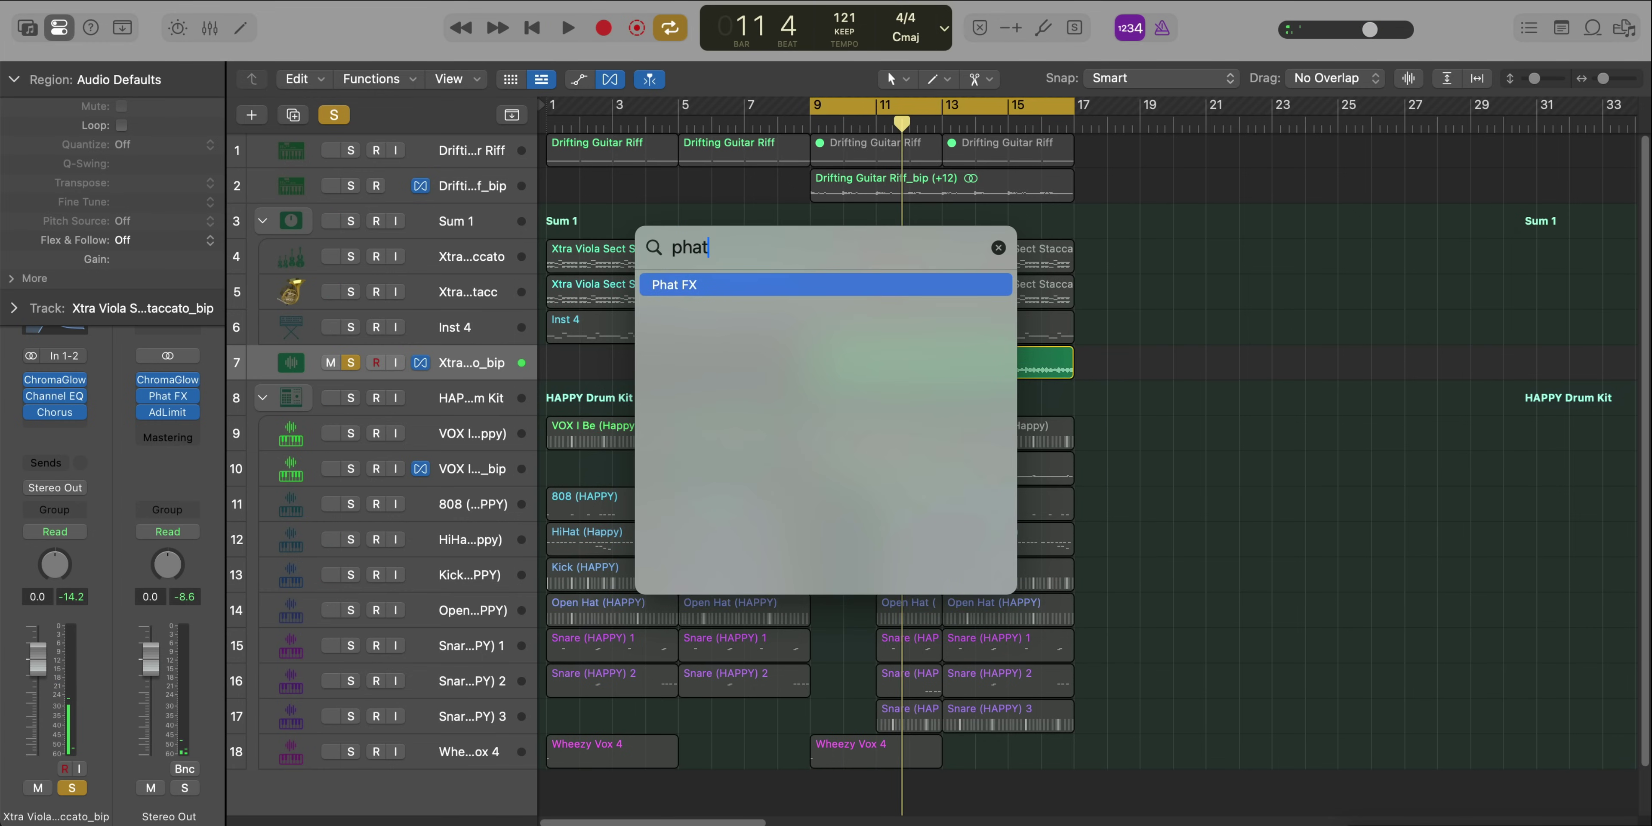
{"action": "key", "text": "Return"}
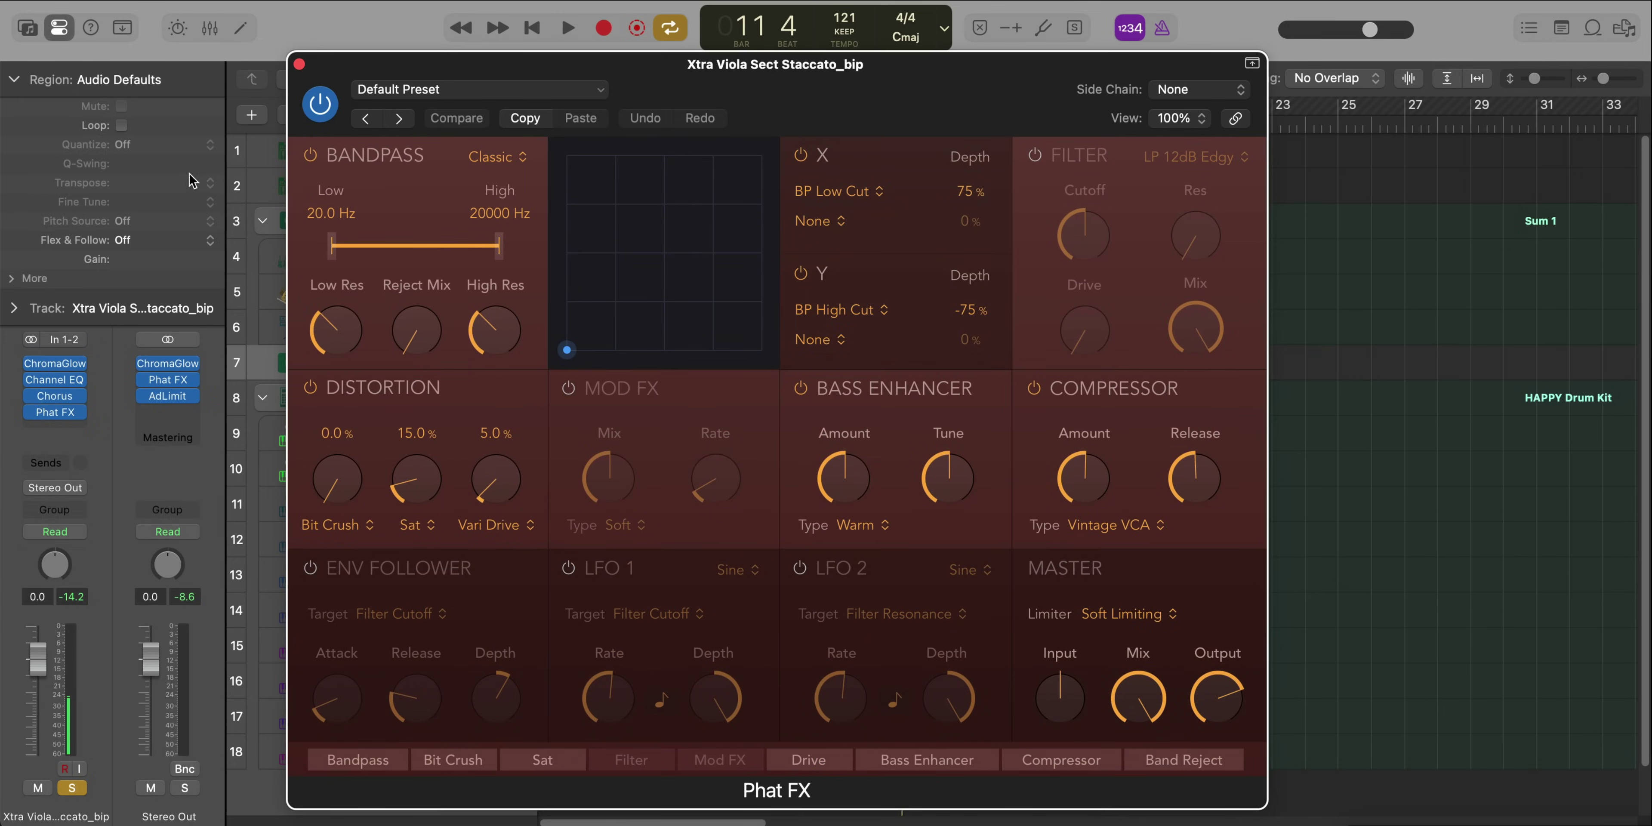
Turn off the Bandpass, Distortion and Bass Enhancer sections in Phat FX, keep the Compressor on, and raise the master output
{"action": "left_click", "coordinate": [310, 155]}
{"action": "left_click", "coordinate": [310, 389]}
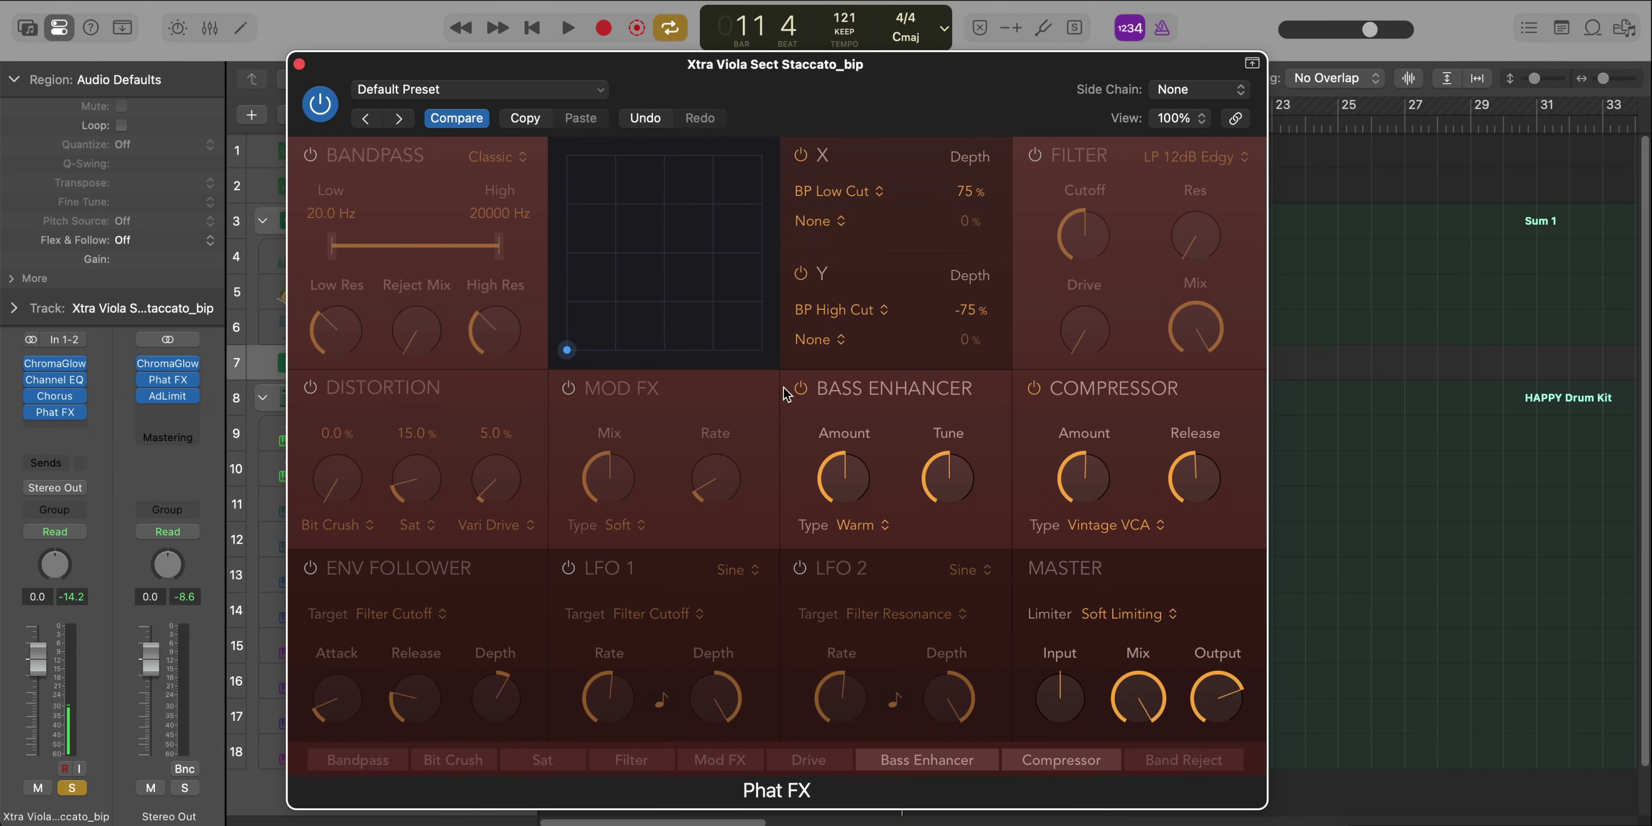
{"action": "left_click", "coordinate": [801, 388]}
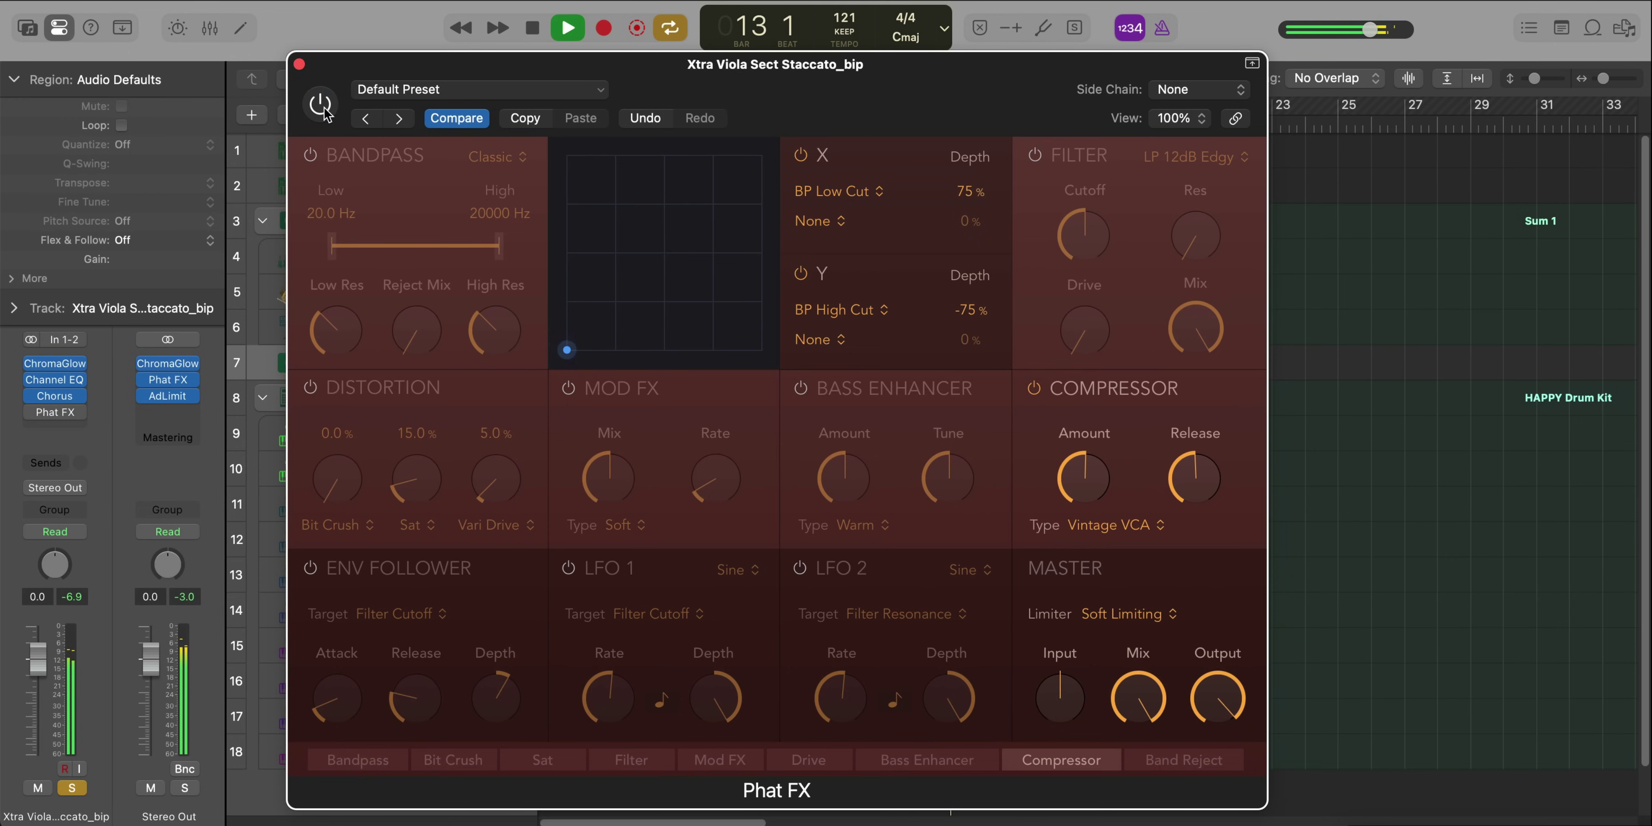
{"action": "left_click", "coordinate": [297, 63]}
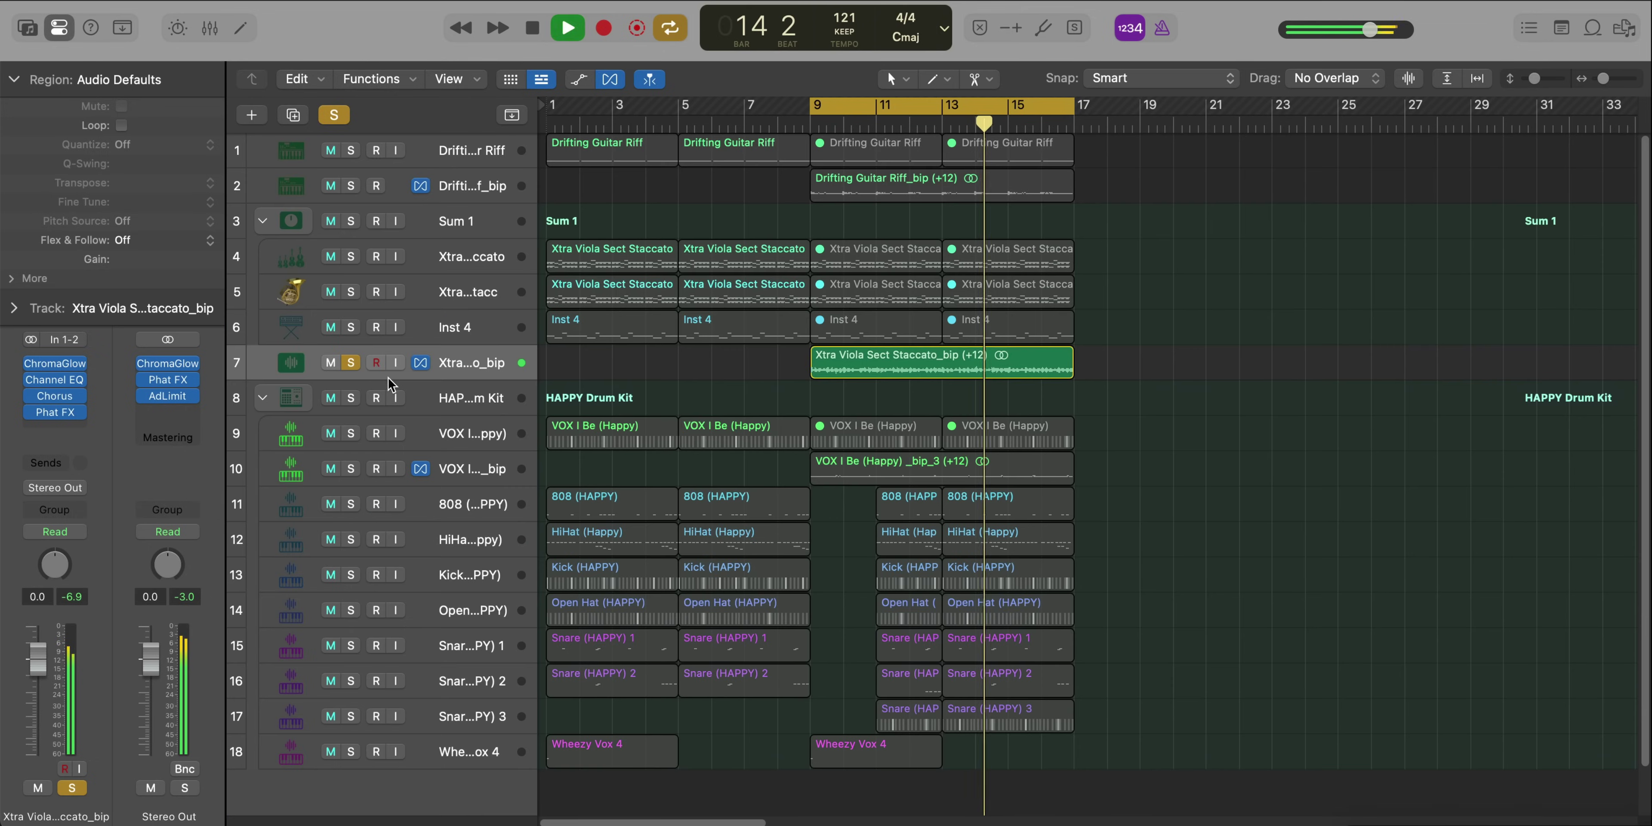
Take the Xtra Viola Sect Staccato bounce out of solo, set its volume to -3.0 dB, and view the arrangement zoomed out
{"action": "left_click", "coordinate": [351, 363]}
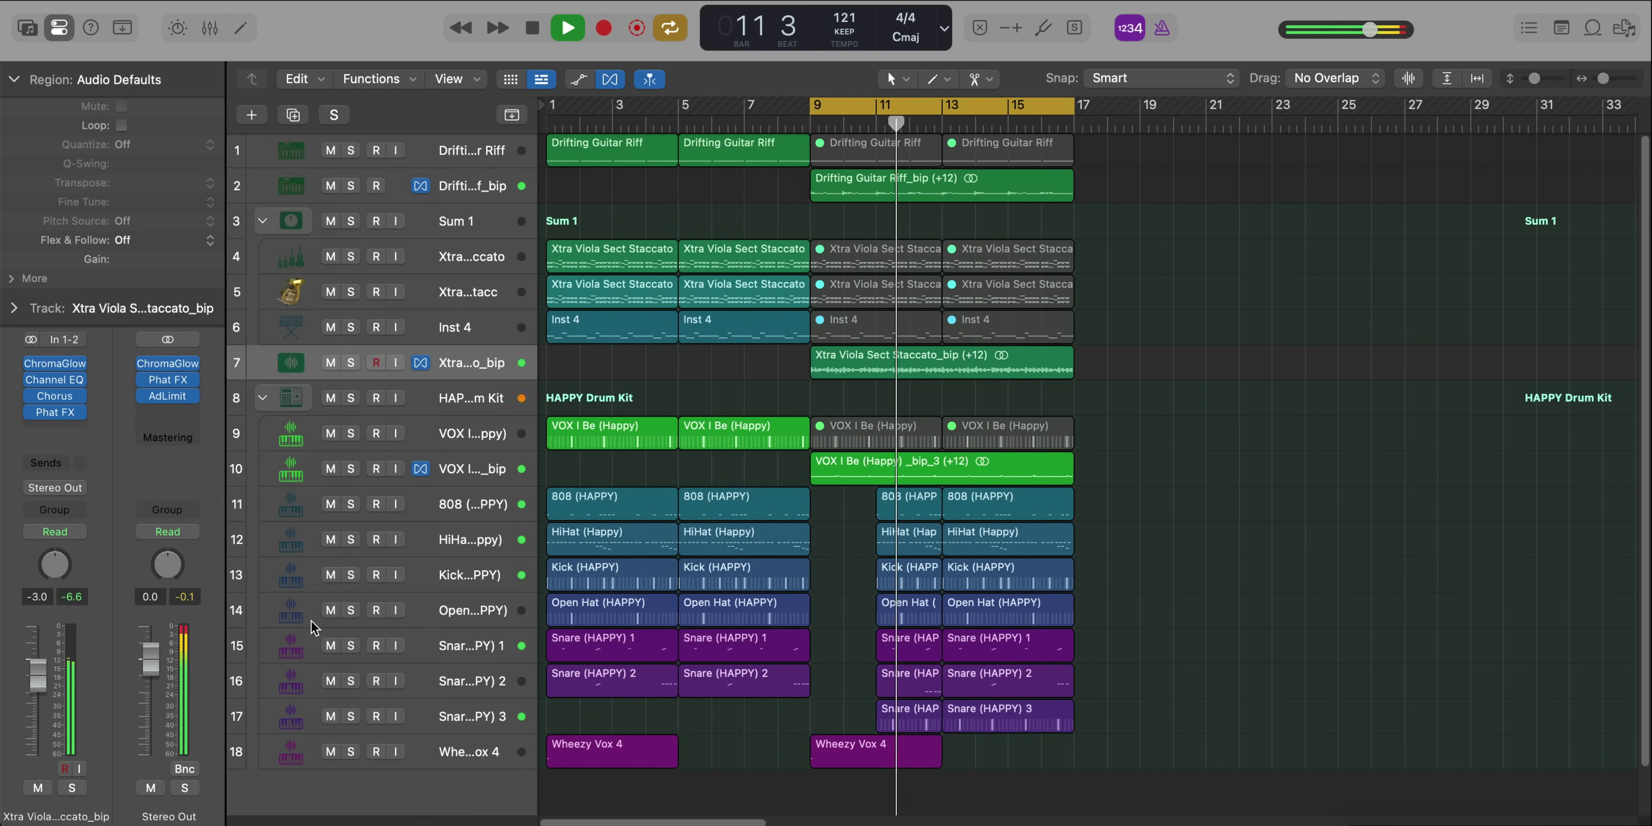
{"action": "key", "text": "super+Up"}
{"action": "key", "text": "super+Up"}
{"action": "scroll", "coordinate": [676, 638], "scroll_direction": "left", "scroll_amount": 4}
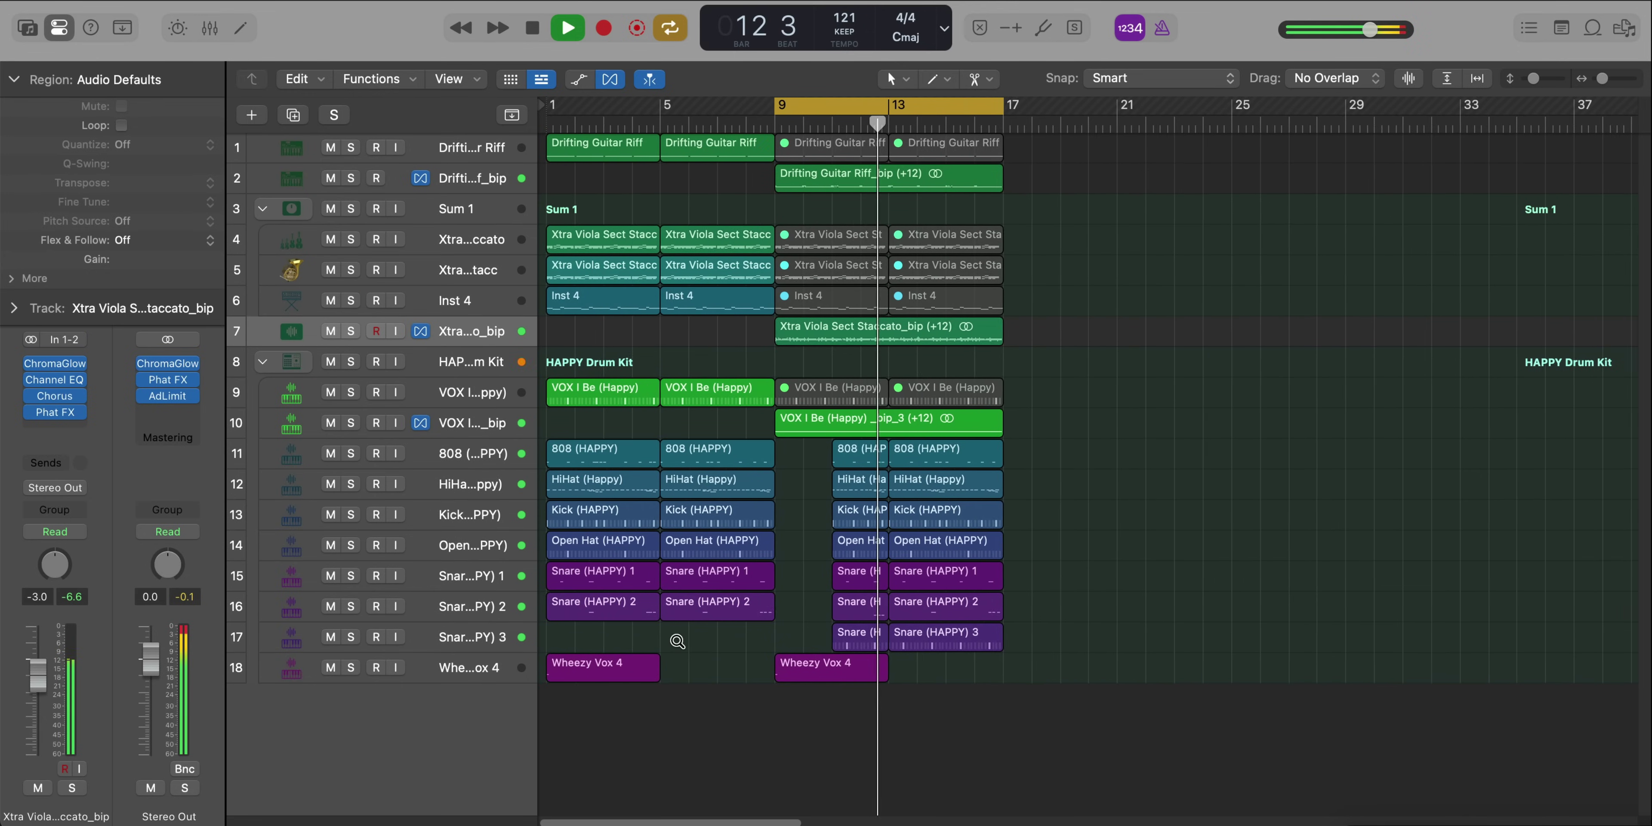
{"action": "key", "text": "c"}
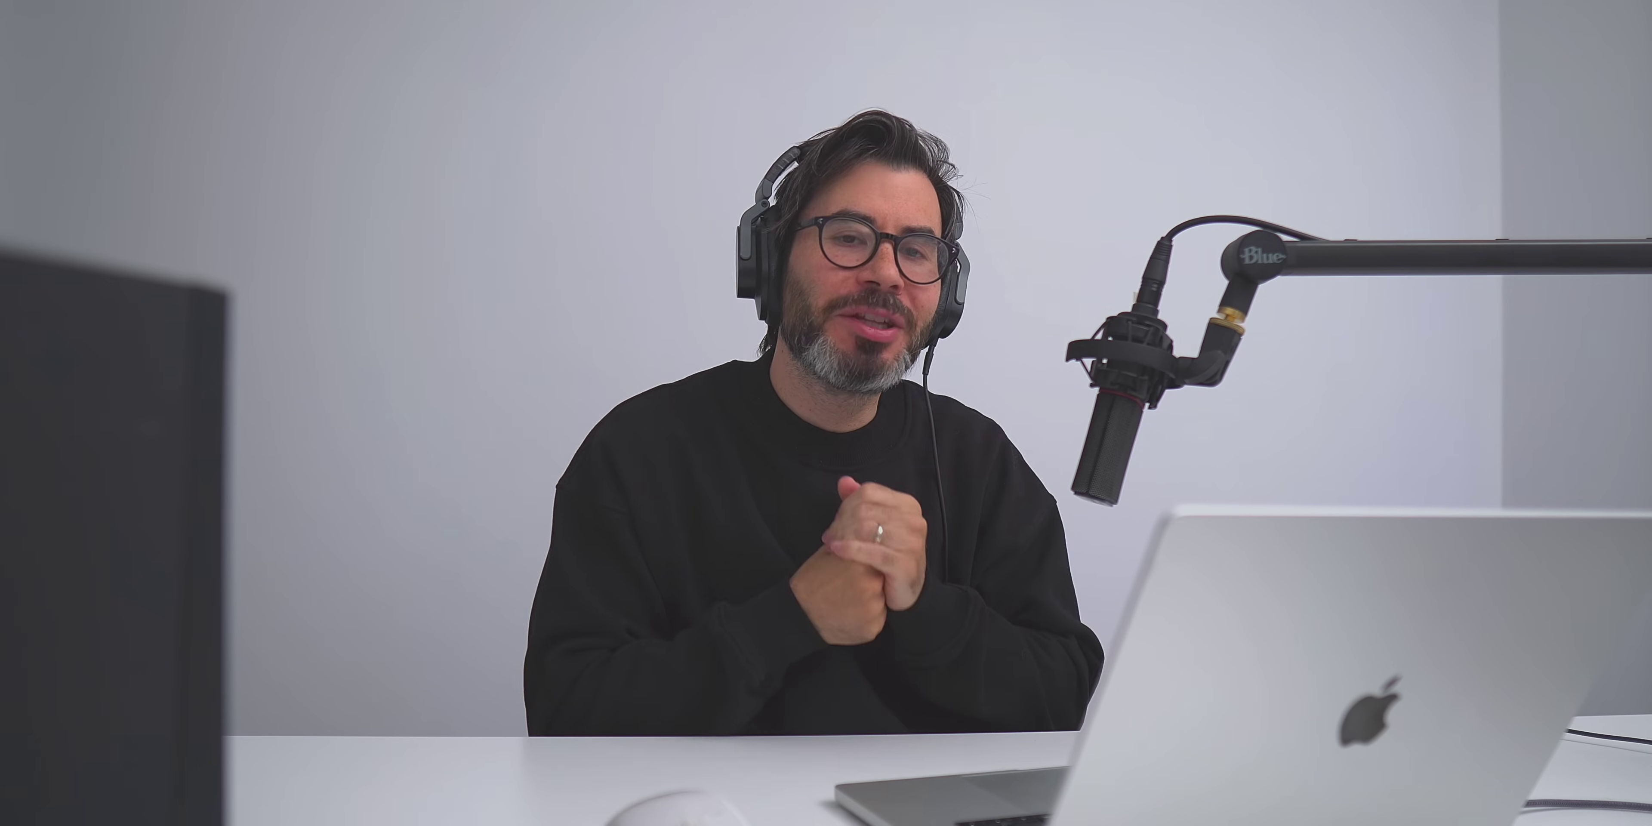